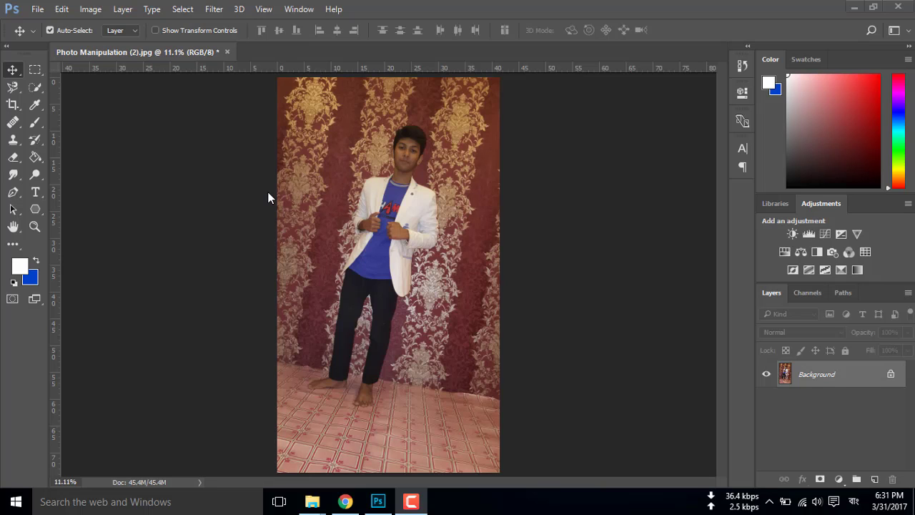
Hide the rulers and zoom the photo to 33.3% on the figure's upper body.
{"action": "key", "text": "ctrl+r"}
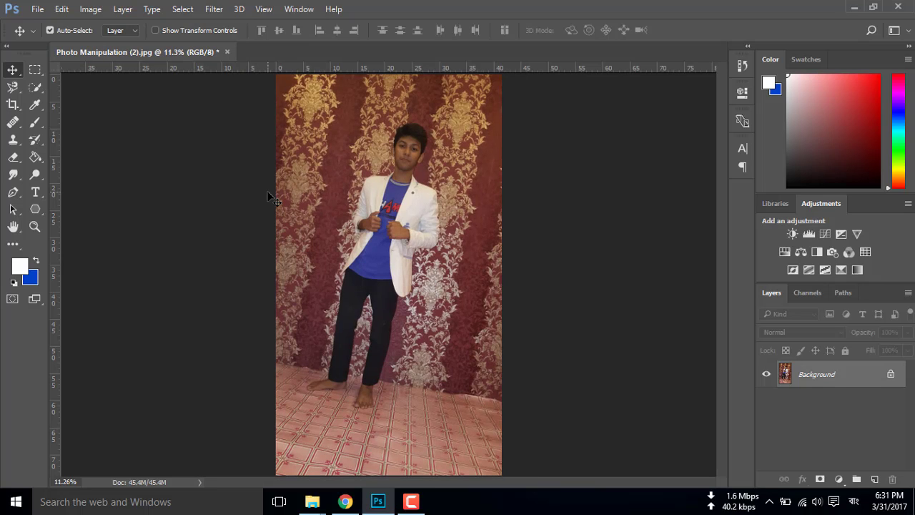
{"action": "key", "text": "ctrl+0"}
{"action": "key", "text": "ctrl+plus"}
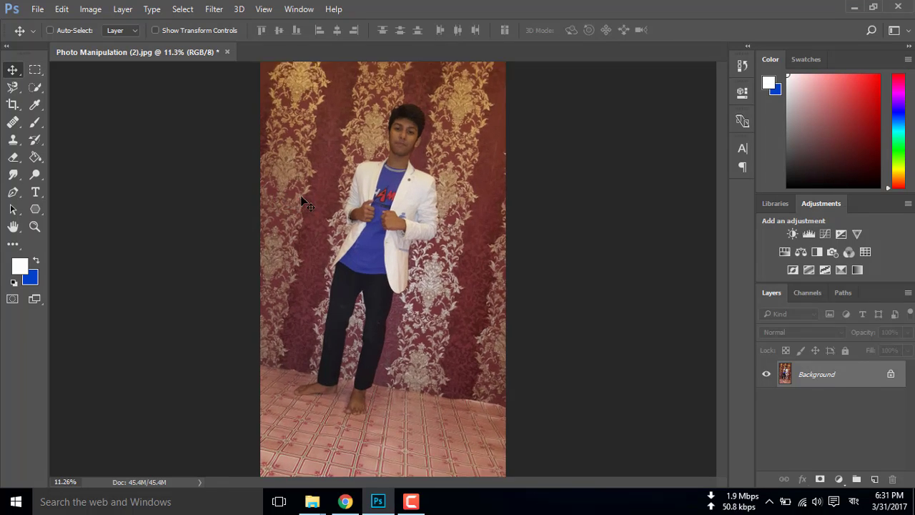
{"action": "key", "text": "ctrl+plus"}
{"action": "key", "text": "ctrl+plus"}
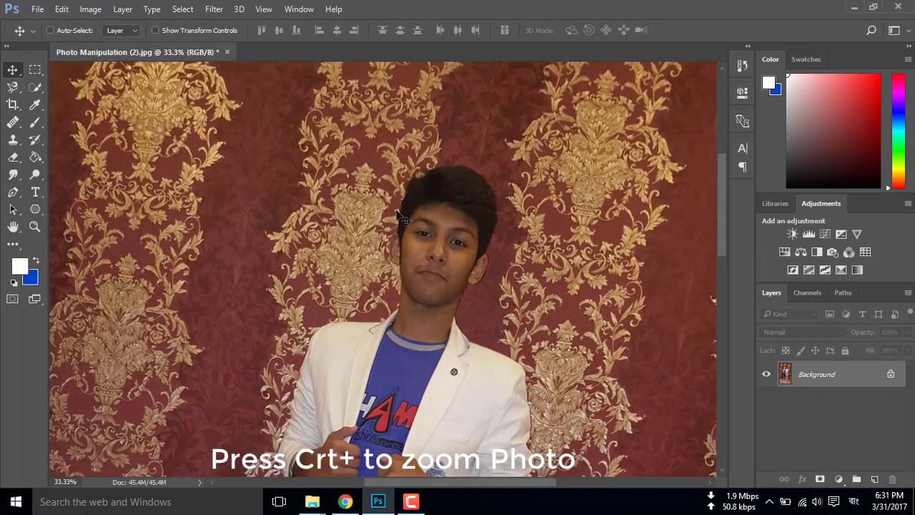
{"action": "key", "text": "ctrl+plus"}
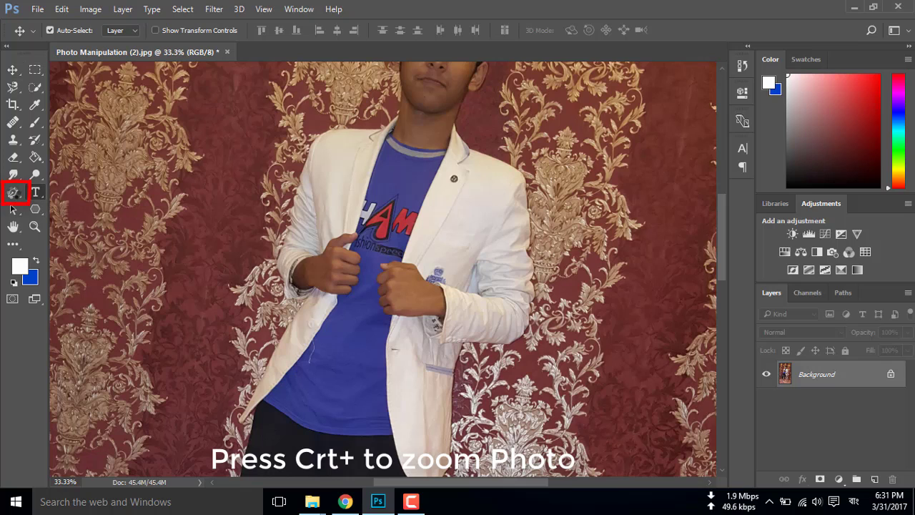
With the Pen tool, start the outline at the blazer edge and anchor along it toward the arm.
{"action": "left_click", "coordinate": [15, 193]}
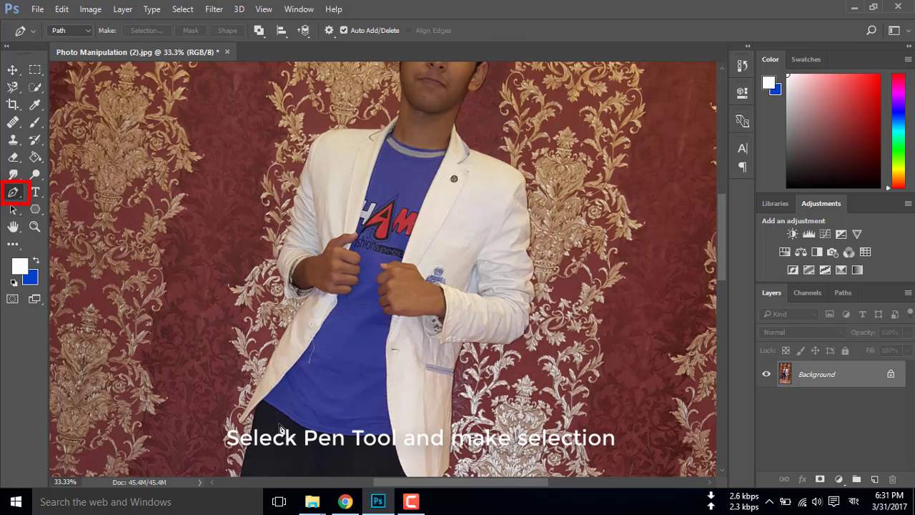
{"action": "key", "text": "ctrl+plus"}
{"action": "key", "text": "ctrl+plus"}
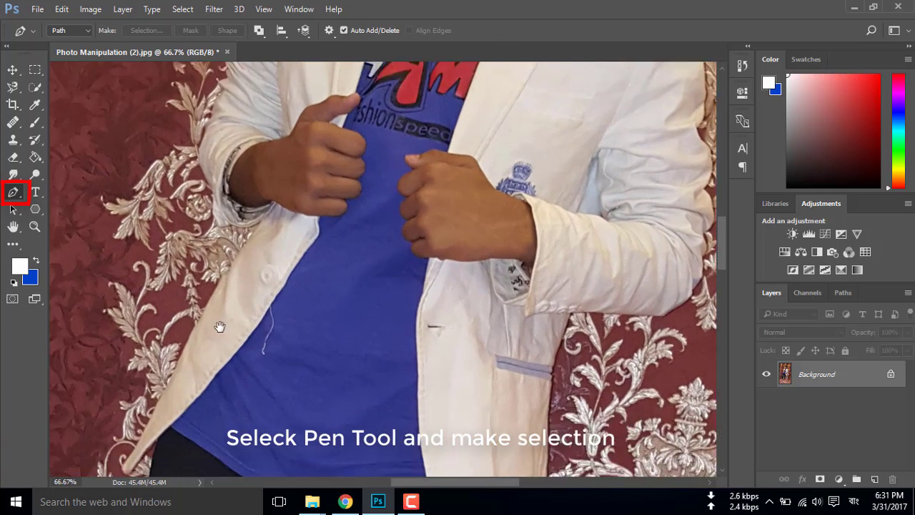
{"action": "mouse_move", "coordinate": [207, 347]}
{"action": "left_mouse_down"}
{"action": "mouse_move", "coordinate": [178, 350]}
{"action": "mouse_move", "coordinate": [222, 286]}
{"action": "left_mouse_up"}
{"action": "key", "text": "ctrl+plus"}
{"action": "left_click", "coordinate": [182, 331]}
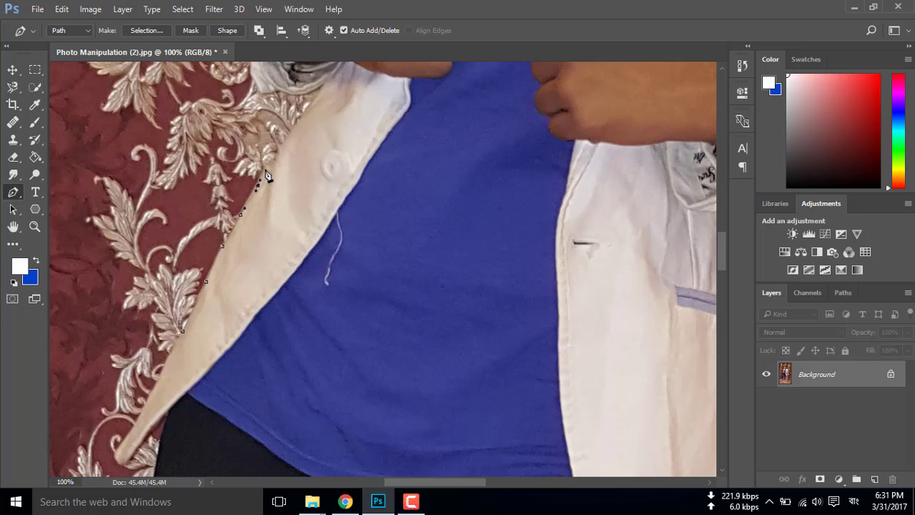
{"action": "left_click_drag", "start_coordinate": [328, 150], "coordinate": [294, 228]}
{"action": "left_click", "coordinate": [290, 161]}
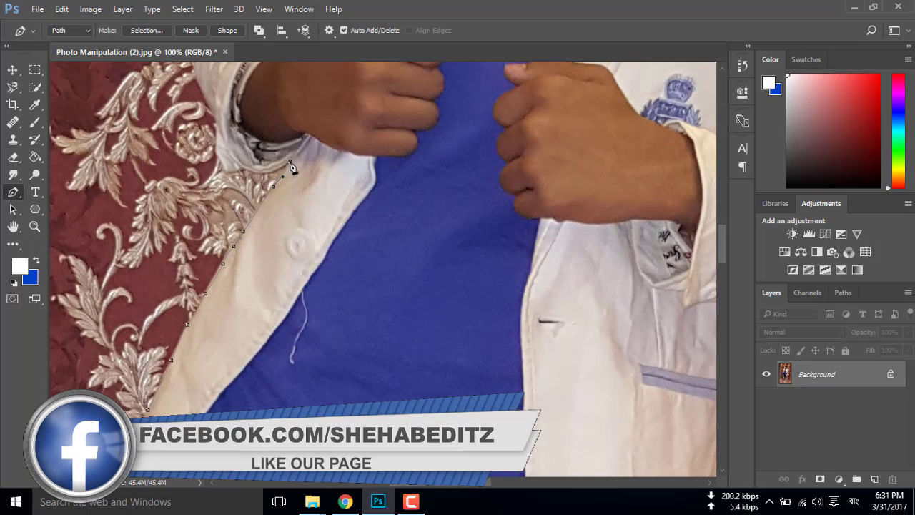
{"action": "left_click", "coordinate": [282, 166]}
{"action": "left_click", "coordinate": [266, 172]}
{"action": "left_click", "coordinate": [236, 162]}
Magnify the sleeve and ear area and curve the path around the ear.
{"action": "scroll", "coordinate": [229, 163], "scroll_direction": "up", "scroll_amount": 3}
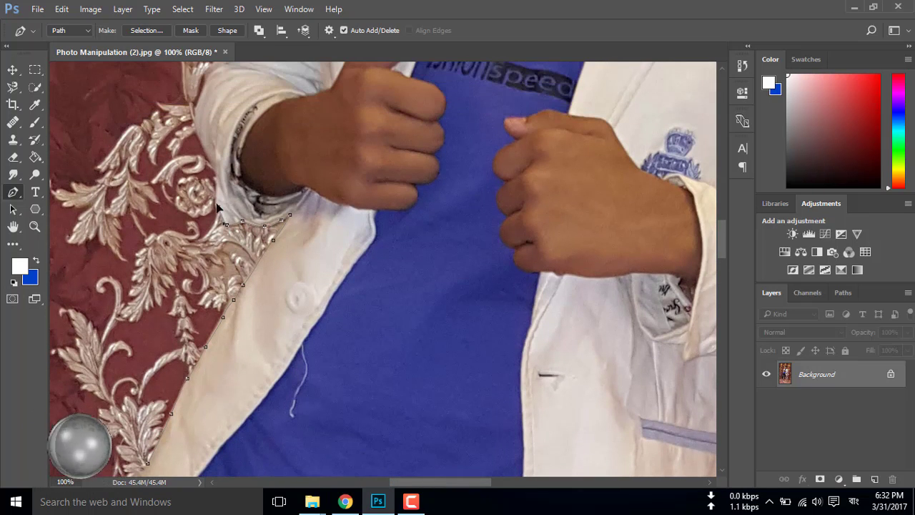
{"action": "left_click_drag", "start_coordinate": [196, 123], "coordinate": [255, 219]}
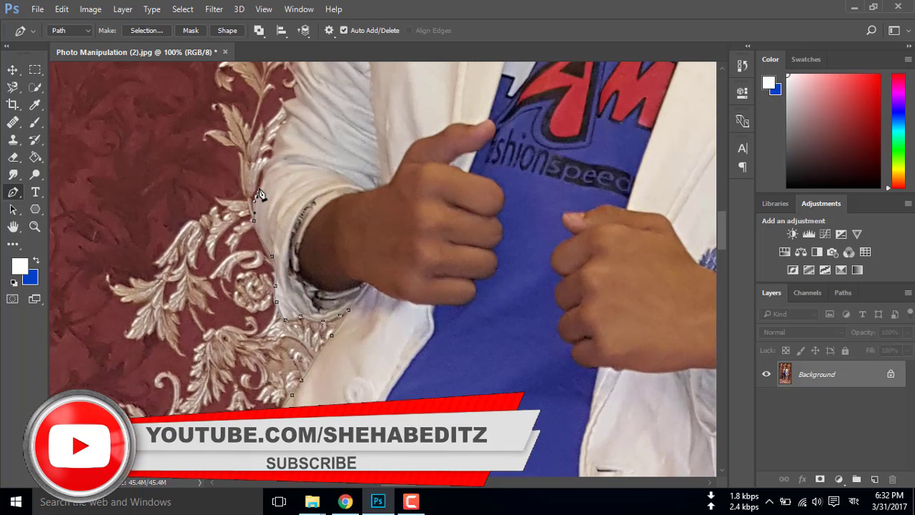
{"action": "key", "text": "ctrl+plus"}
{"action": "scroll", "coordinate": [275, 231], "scroll_direction": "up", "scroll_amount": 3}
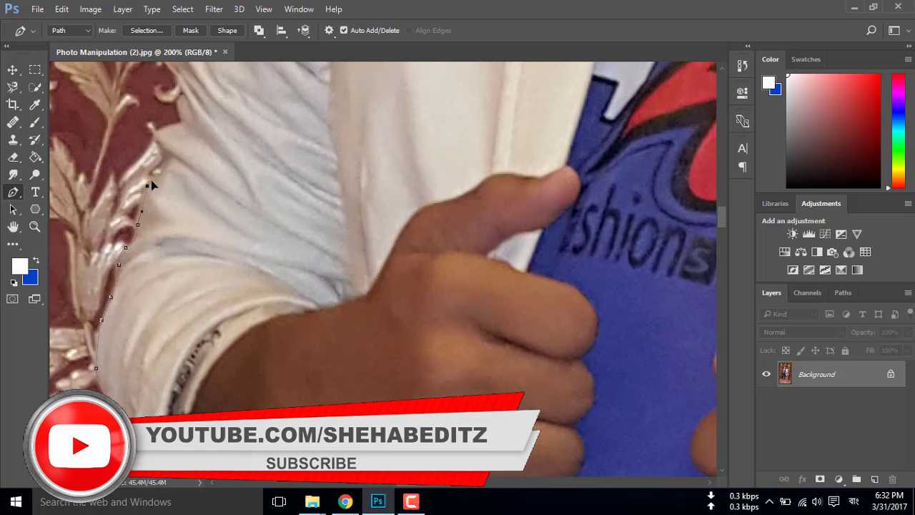
{"action": "key", "text": "ctrl+plus"}
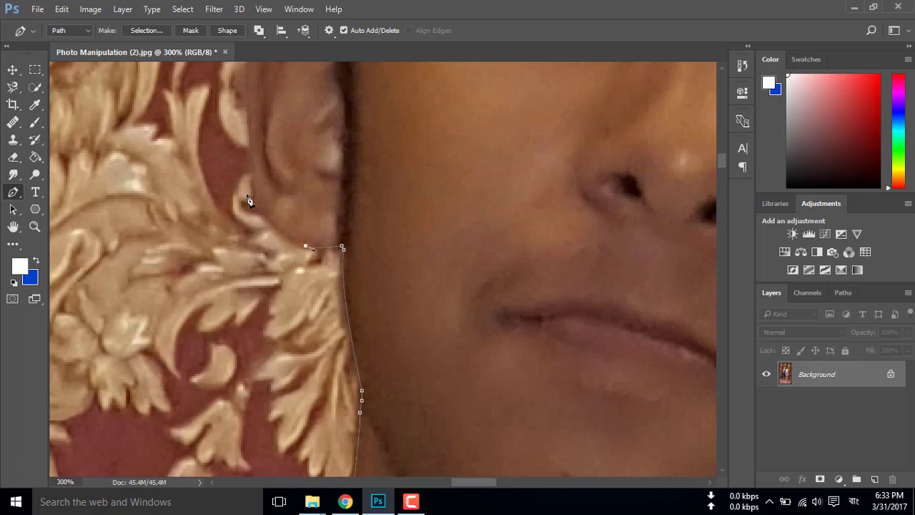
{"action": "scroll", "coordinate": [258, 160], "scroll_direction": "up", "scroll_amount": 4}
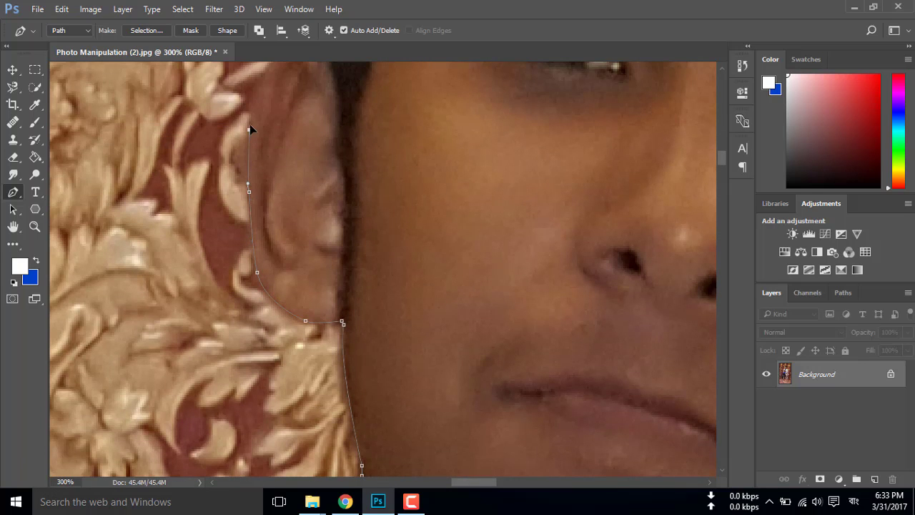
{"action": "scroll", "coordinate": [251, 128], "scroll_direction": "up", "scroll_amount": 4}
{"action": "mouse_move", "coordinate": [275, 136]}
{"action": "left_mouse_down"}
{"action": "mouse_move", "coordinate": [294, 131]}
{"action": "mouse_move", "coordinate": [350, 148]}
{"action": "left_mouse_up"}
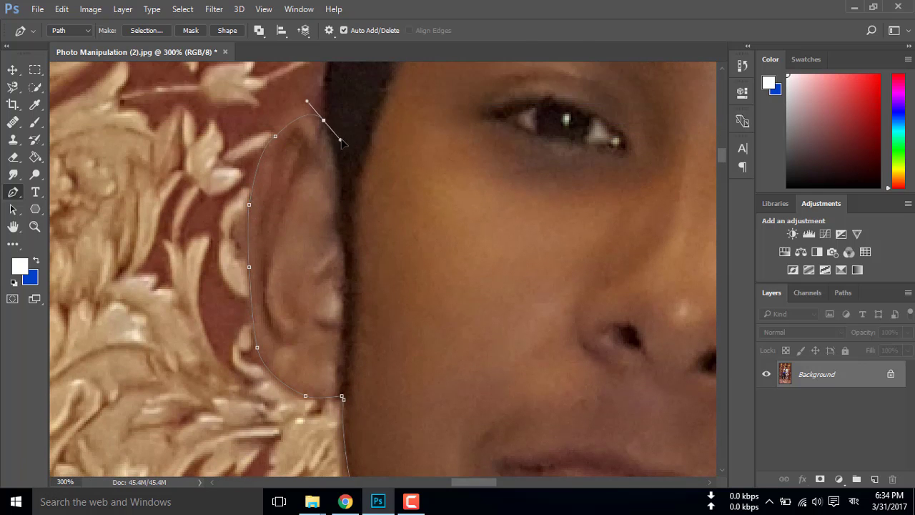
{"action": "scroll", "coordinate": [324, 128], "scroll_direction": "up", "scroll_amount": 10}
{"action": "scroll", "coordinate": [324, 127], "scroll_direction": "right", "scroll_amount": 10}
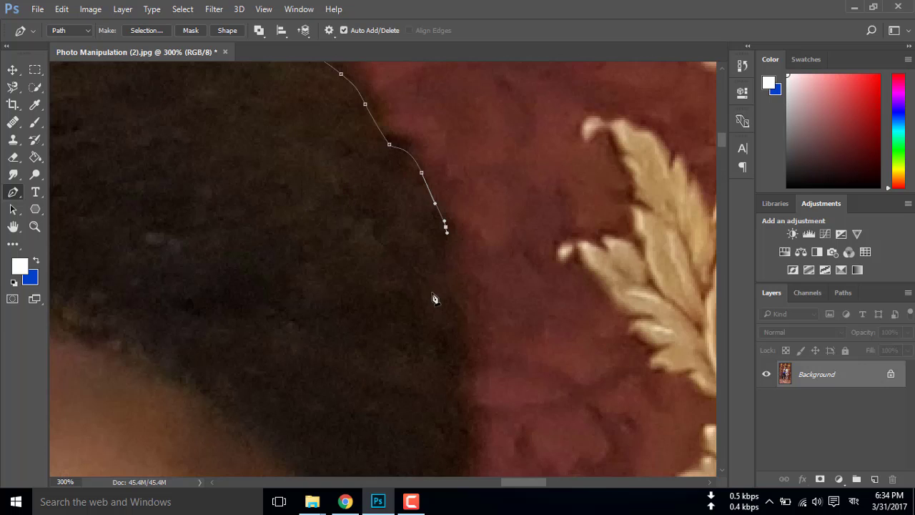
Anchor the path down the hair outline to the opposite collar tip.
{"action": "left_click", "coordinate": [451, 281]}
{"action": "scroll", "coordinate": [303, 214], "scroll_direction": "down", "scroll_amount": 12}
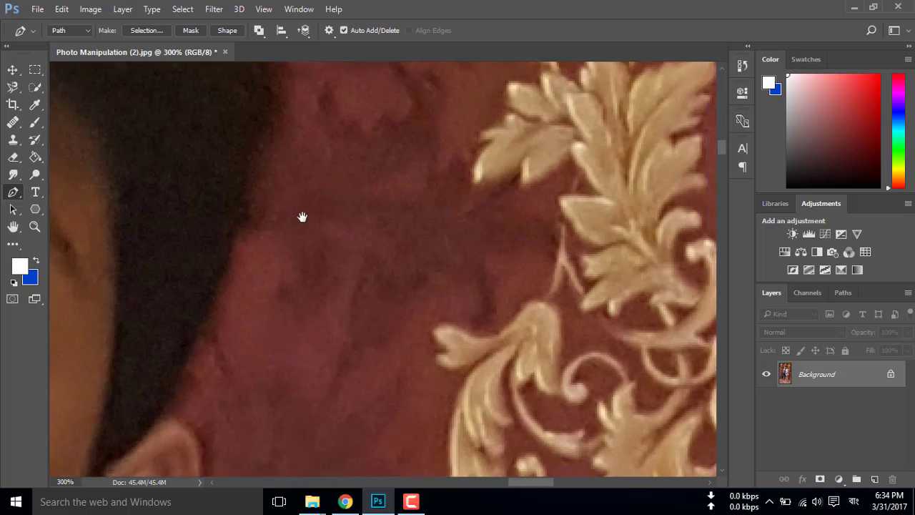
{"action": "left_click", "coordinate": [309, 121]}
{"action": "left_click", "coordinate": [301, 178]}
{"action": "left_click", "coordinate": [294, 247]}
{"action": "left_click", "coordinate": [279, 308]}
{"action": "left_click_drag", "start_coordinate": [263, 362], "coordinate": [259, 376]}
{"action": "scroll", "coordinate": [260, 381], "scroll_direction": "down", "scroll_amount": 10}
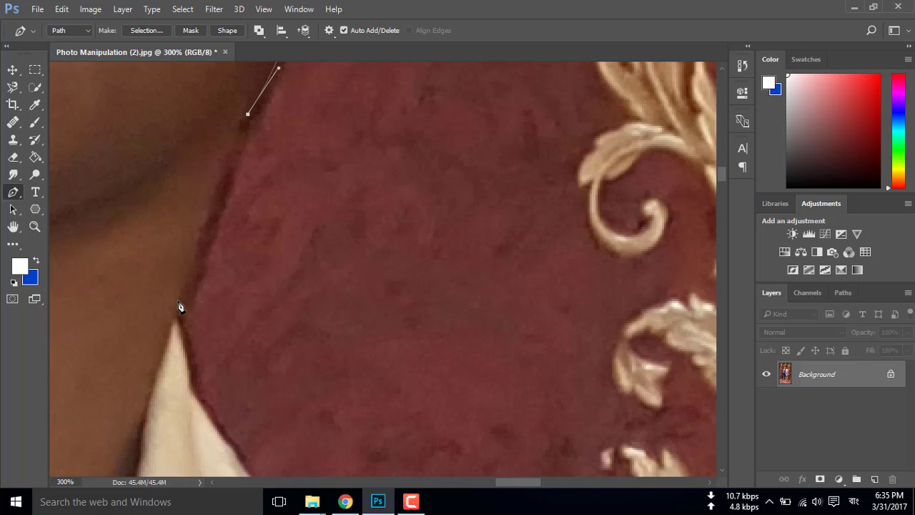
{"action": "left_click_drag", "start_coordinate": [242, 137], "coordinate": [242, 141]}
{"action": "scroll", "coordinate": [203, 244], "scroll_direction": "down", "scroll_amount": 2}
{"action": "scroll", "coordinate": [203, 243], "scroll_direction": "down", "scroll_amount": 2}
{"action": "left_click", "coordinate": [176, 249]}
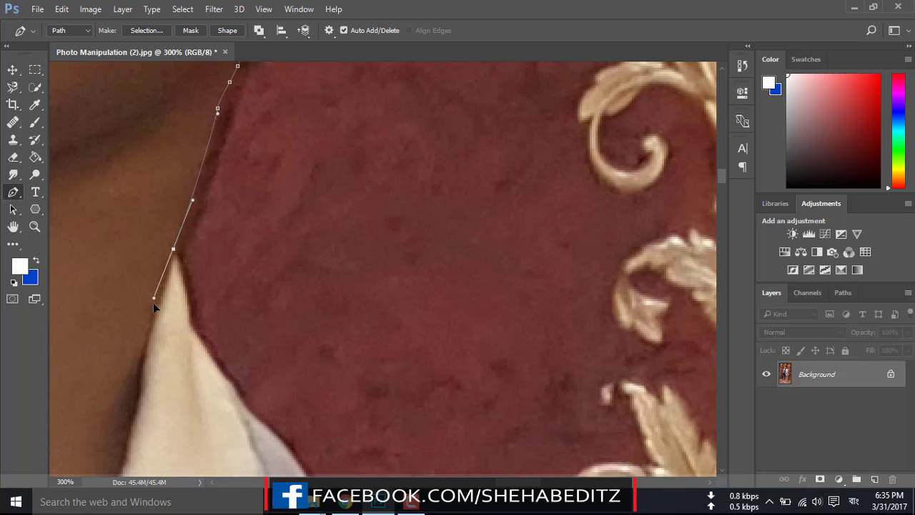
{"action": "scroll", "coordinate": [176, 253], "scroll_direction": "down", "scroll_amount": 5}
{"action": "scroll", "coordinate": [175, 253], "scroll_direction": "left", "scroll_amount": 5}
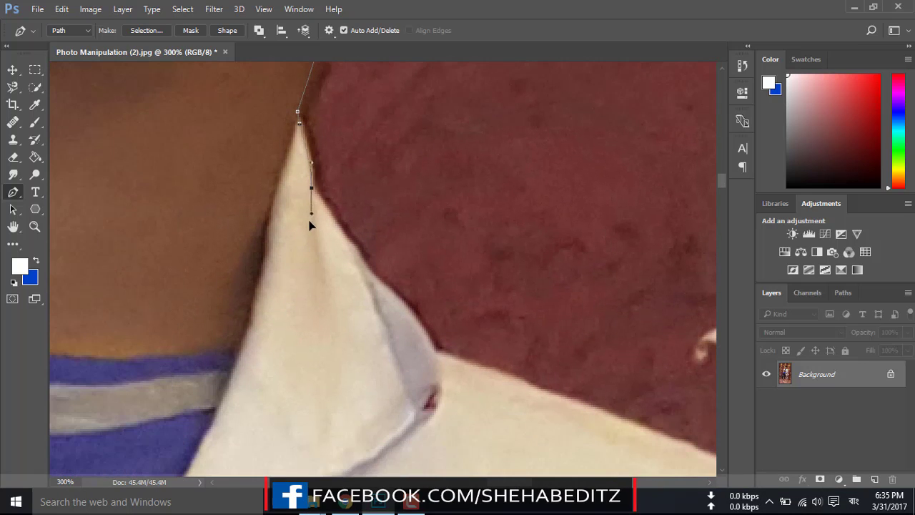
Continue the path along the collar edge and down the blazer's right edge.
{"action": "left_click", "coordinate": [342, 231]}
{"action": "left_click", "coordinate": [362, 257]}
{"action": "left_click_drag", "start_coordinate": [372, 275], "coordinate": [386, 284]}
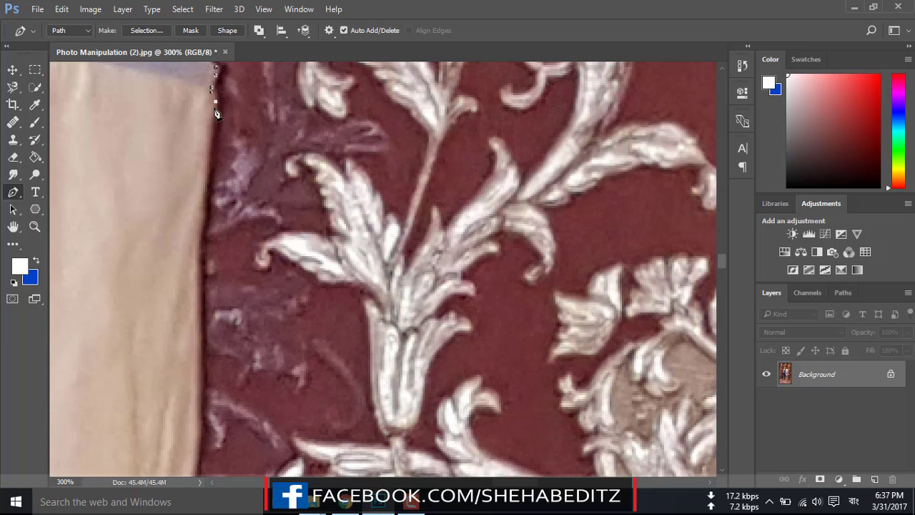
{"action": "scroll", "coordinate": [204, 188], "scroll_direction": "down", "scroll_amount": 3}
{"action": "left_click_drag", "start_coordinate": [201, 223], "coordinate": [198, 239]}
{"action": "scroll", "coordinate": [202, 309], "scroll_direction": "down", "scroll_amount": 1}
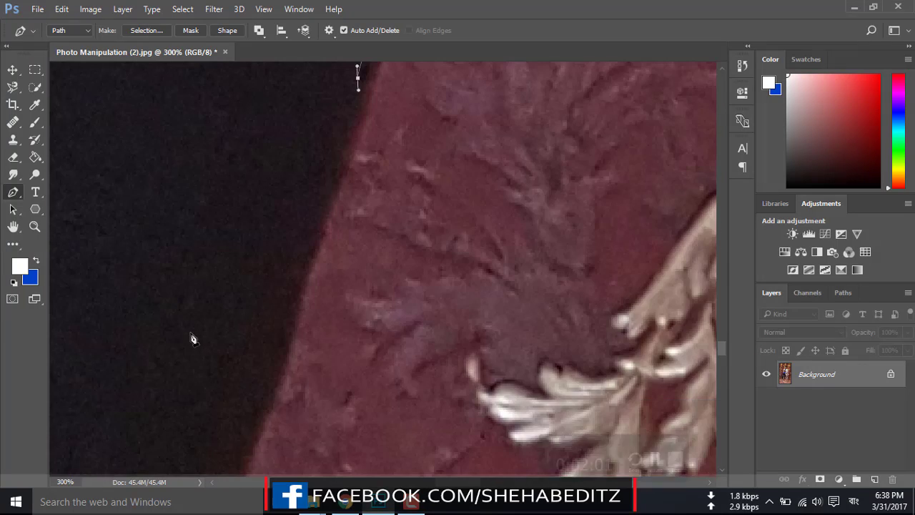
{"action": "left_click", "coordinate": [292, 301]}
{"action": "mouse_move", "coordinate": [285, 333]}
{"action": "left_mouse_down"}
{"action": "mouse_move", "coordinate": [434, 237]}
{"action": "mouse_move", "coordinate": [397, 294]}
{"action": "left_mouse_up"}
{"action": "scroll", "coordinate": [396, 294], "scroll_direction": "down", "scroll_amount": 3}
{"action": "left_click", "coordinate": [284, 310]}
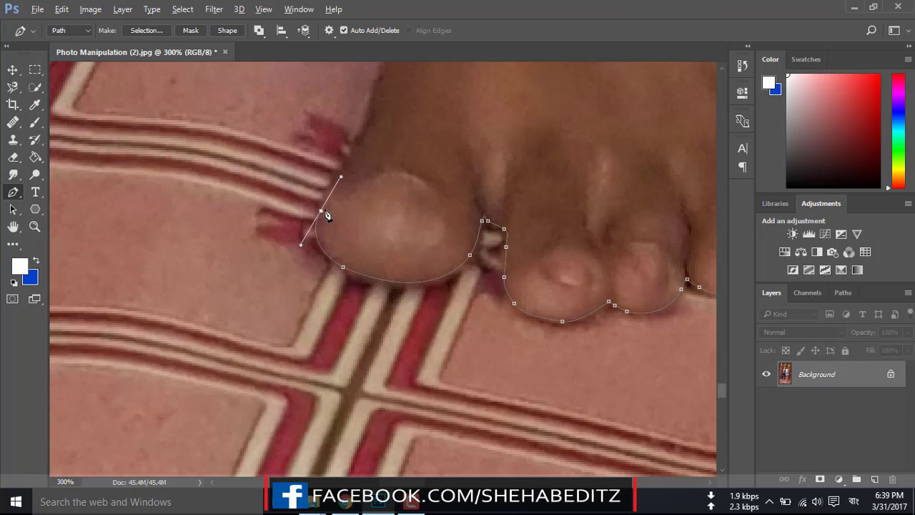
{"action": "scroll", "coordinate": [325, 215], "scroll_direction": "up", "scroll_amount": 4}
Trace the path around the big toe and up the side of the foot and ankle.
{"action": "left_click_drag", "start_coordinate": [349, 364], "coordinate": [352, 350]}
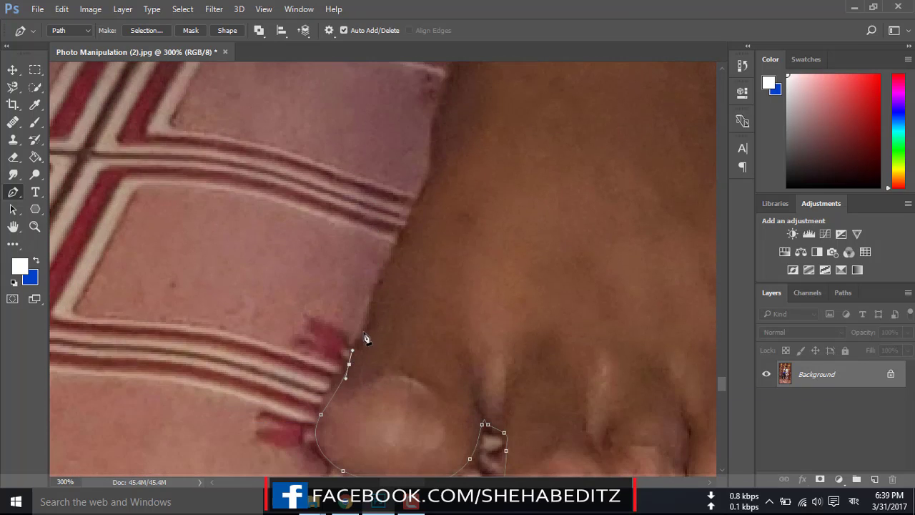
{"action": "left_click", "coordinate": [366, 331]}
{"action": "left_click", "coordinate": [374, 300]}
{"action": "left_click", "coordinate": [395, 251]}
{"action": "left_click", "coordinate": [412, 217]}
{"action": "mouse_move", "coordinate": [429, 176]}
{"action": "left_mouse_down"}
{"action": "mouse_move", "coordinate": [433, 165]}
{"action": "mouse_move", "coordinate": [457, 170]}
{"action": "left_mouse_up"}
{"action": "scroll", "coordinate": [443, 224], "scroll_direction": "up", "scroll_amount": 3}
{"action": "left_click_drag", "start_coordinate": [476, 87], "coordinate": [392, 183]}
{"action": "left_click_drag", "start_coordinate": [422, 220], "coordinate": [425, 240]}
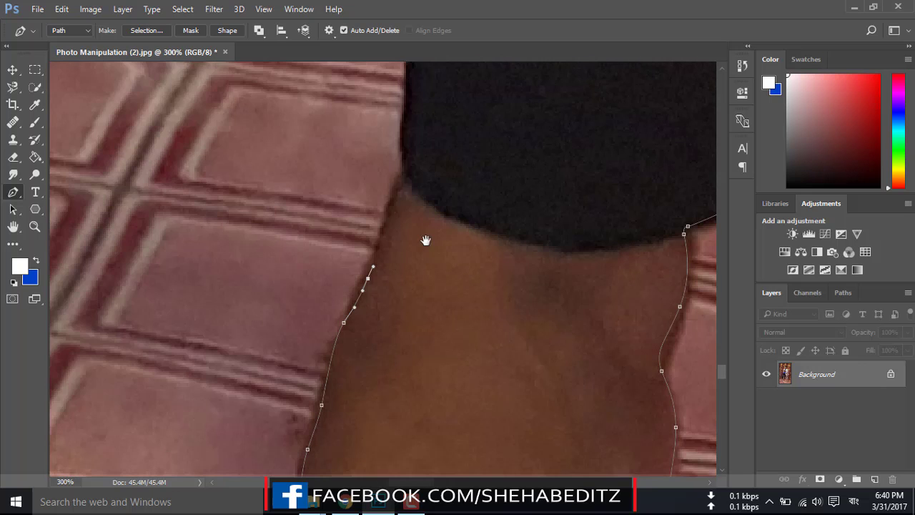
{"action": "left_click", "coordinate": [401, 187]}
{"action": "left_click", "coordinate": [407, 127]}
{"action": "scroll", "coordinate": [261, 266], "scroll_direction": "down", "scroll_amount": 3}
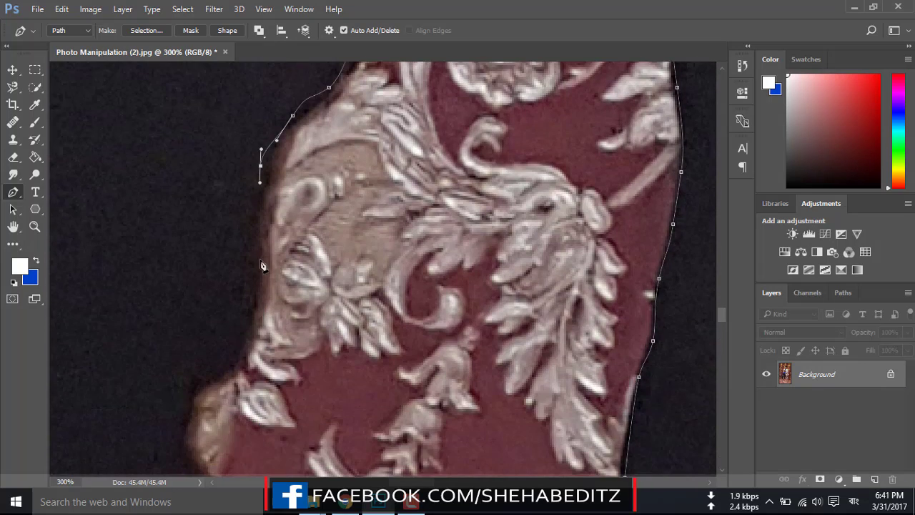
Extend the path down along the trouser edge.
{"action": "left_click", "coordinate": [252, 282]}
{"action": "scroll", "coordinate": [252, 283], "scroll_direction": "down", "scroll_amount": 3}
{"action": "left_click", "coordinate": [247, 229]}
{"action": "left_click_drag", "start_coordinate": [215, 283], "coordinate": [185, 313]}
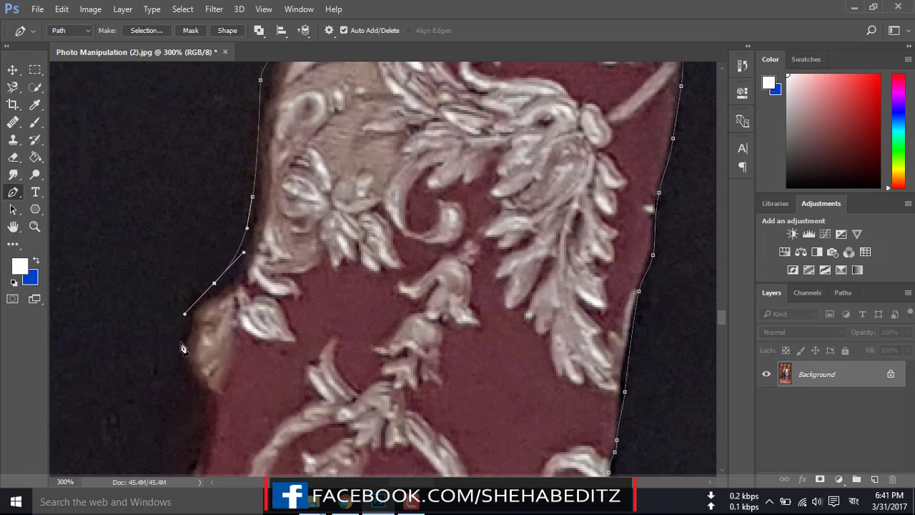
{"action": "scroll", "coordinate": [182, 348], "scroll_direction": "down", "scroll_amount": 2}
{"action": "scroll", "coordinate": [182, 348], "scroll_direction": "down", "scroll_amount": 3}
{"action": "scroll", "coordinate": [182, 348], "scroll_direction": "down", "scroll_amount": 2}
{"action": "left_click_drag", "start_coordinate": [174, 275], "coordinate": [183, 337]}
{"action": "scroll", "coordinate": [183, 336], "scroll_direction": "down", "scroll_amount": 2}
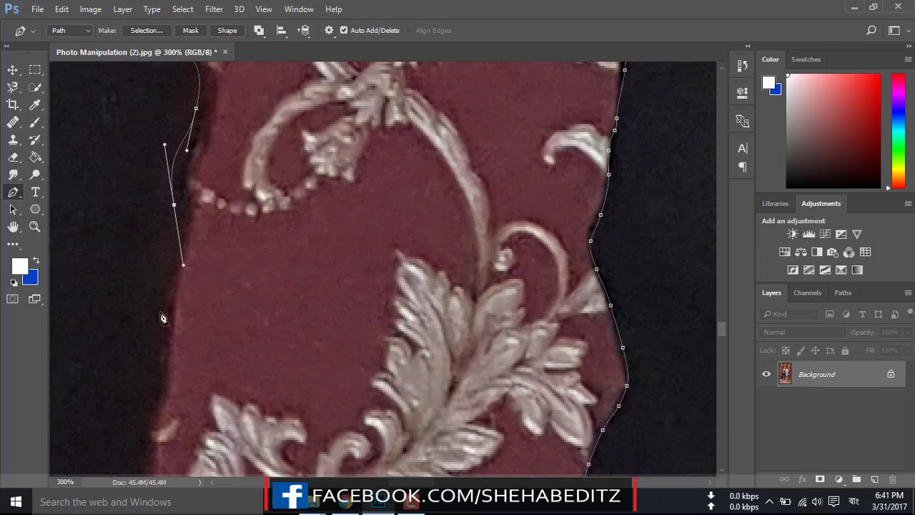
{"action": "left_click", "coordinate": [158, 361]}
{"action": "scroll", "coordinate": [158, 361], "scroll_direction": "down", "scroll_amount": 3}
{"action": "left_click", "coordinate": [157, 238]}
{"action": "scroll", "coordinate": [158, 237], "scroll_direction": "down", "scroll_amount": 1}
{"action": "scroll", "coordinate": [143, 300], "scroll_direction": "down", "scroll_amount": 2}
{"action": "left_click", "coordinate": [141, 303]}
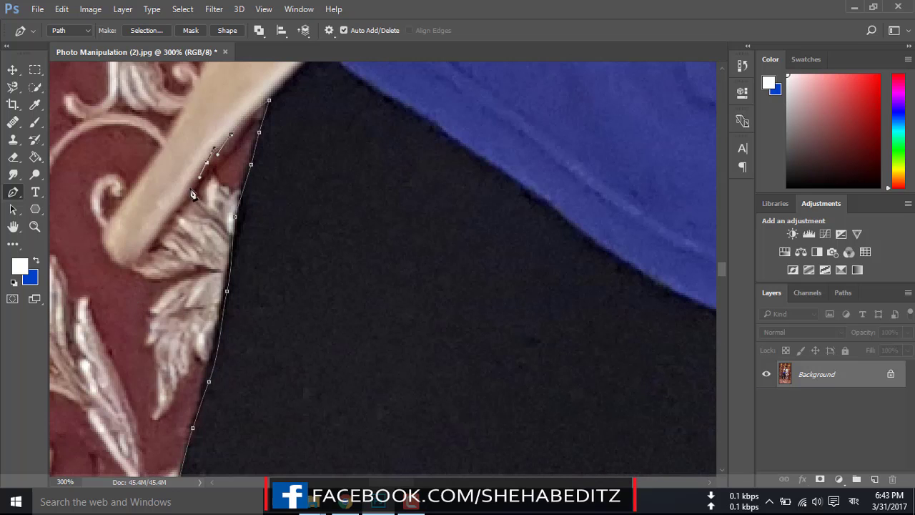
Anchor the path around the cream blazer hem and up the blazer's left edge.
{"action": "left_click", "coordinate": [185, 196]}
{"action": "left_click", "coordinate": [154, 239]}
{"action": "left_click", "coordinate": [128, 265]}
{"action": "left_click", "coordinate": [110, 249]}
{"action": "left_click_drag", "start_coordinate": [128, 202], "coordinate": [134, 193]}
{"action": "left_click_drag", "start_coordinate": [171, 136], "coordinate": [174, 126]}
{"action": "left_click_drag", "start_coordinate": [248, 85], "coordinate": [276, 215]}
{"action": "left_click", "coordinate": [267, 230]}
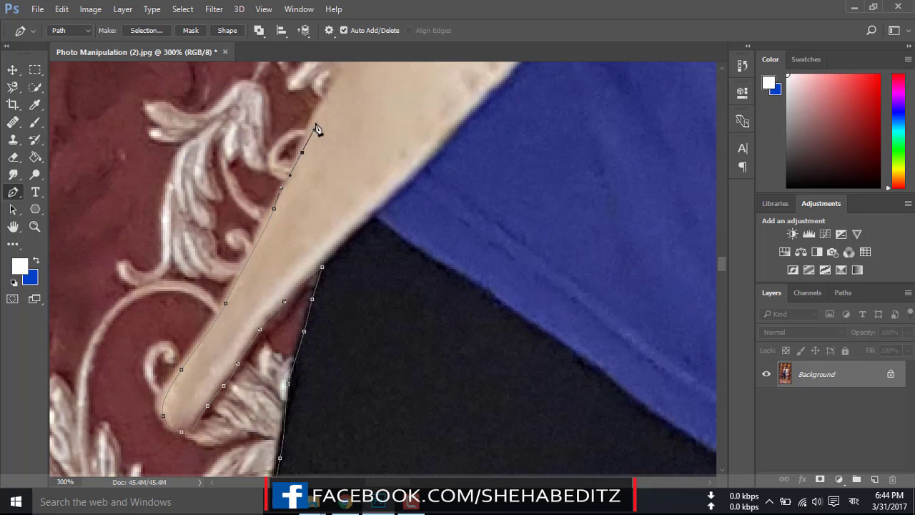
{"action": "left_click", "coordinate": [337, 81]}
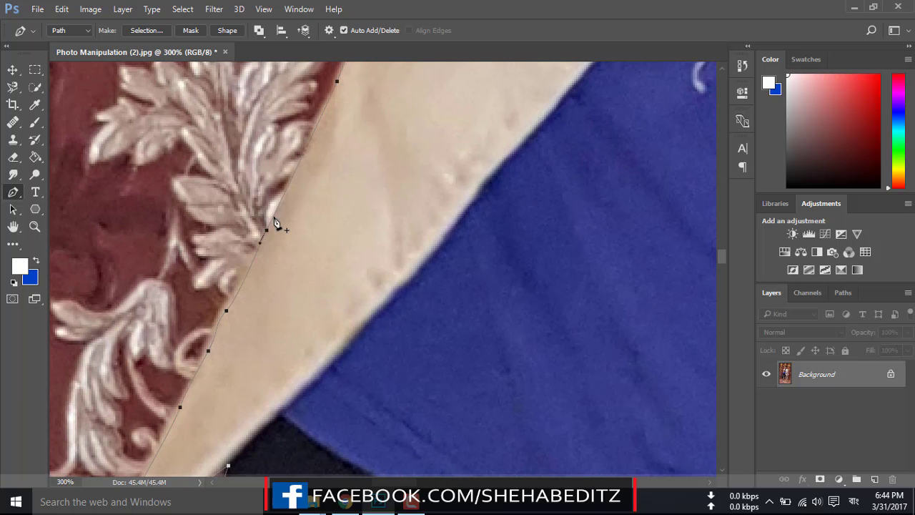
{"action": "left_click", "coordinate": [273, 216]}
Convert the traced path into a selection and fit the whole photo on screen.
{"action": "right_click", "coordinate": [303, 247]}
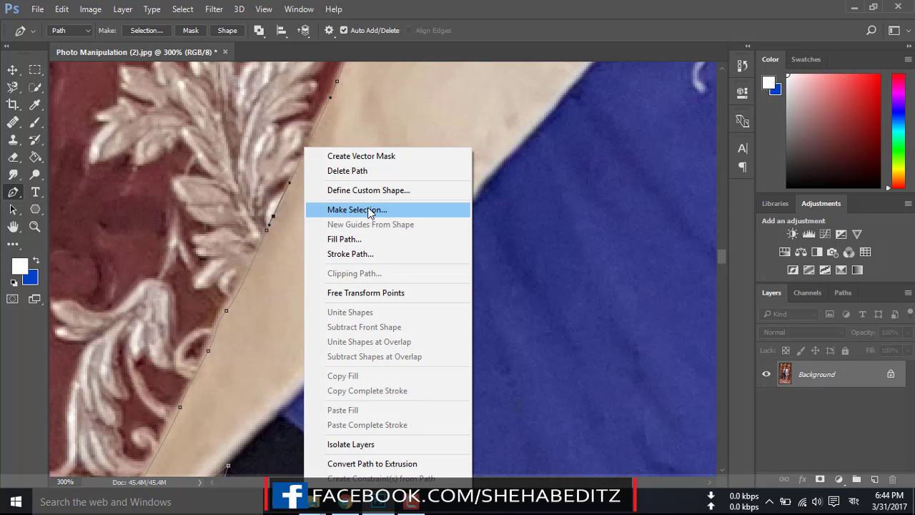
{"action": "left_click", "coordinate": [394, 208]}
{"action": "left_click", "coordinate": [532, 138]}
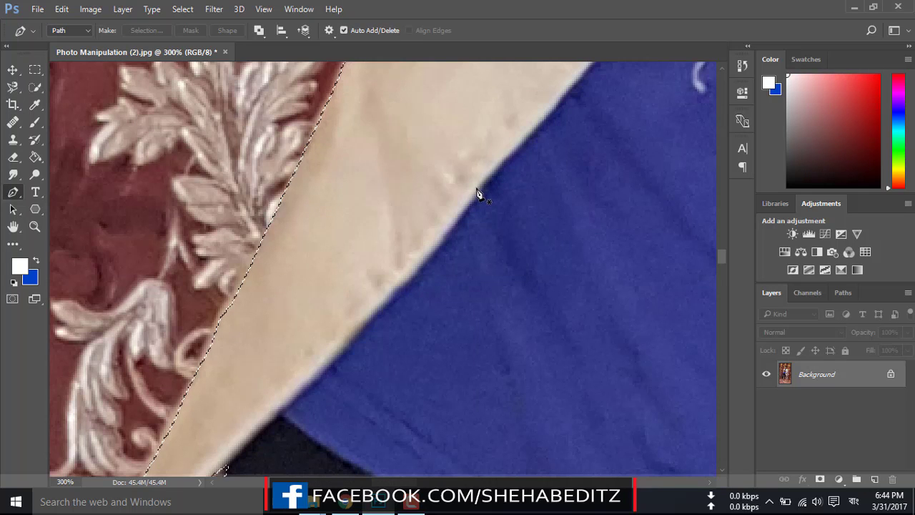
{"action": "key", "text": "ctrl+0"}
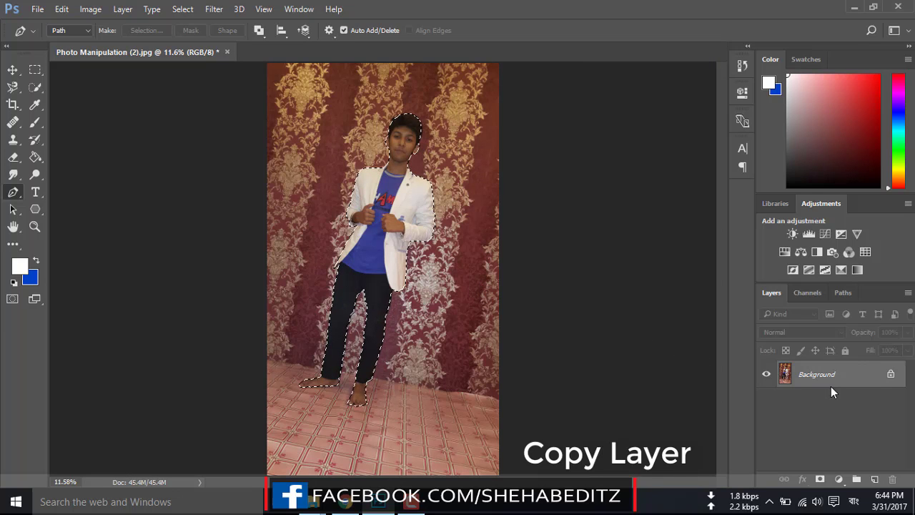
Duplicate the Background layer, hide the original, and add a layer mask to the copy.
{"action": "left_click_drag", "start_coordinate": [832, 387], "coordinate": [829, 390]}
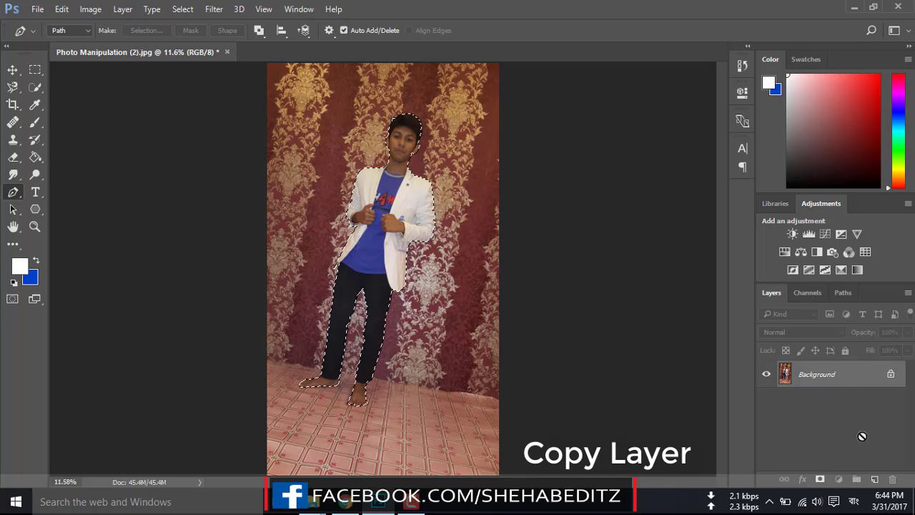
{"action": "left_click_drag", "start_coordinate": [828, 391], "coordinate": [875, 486]}
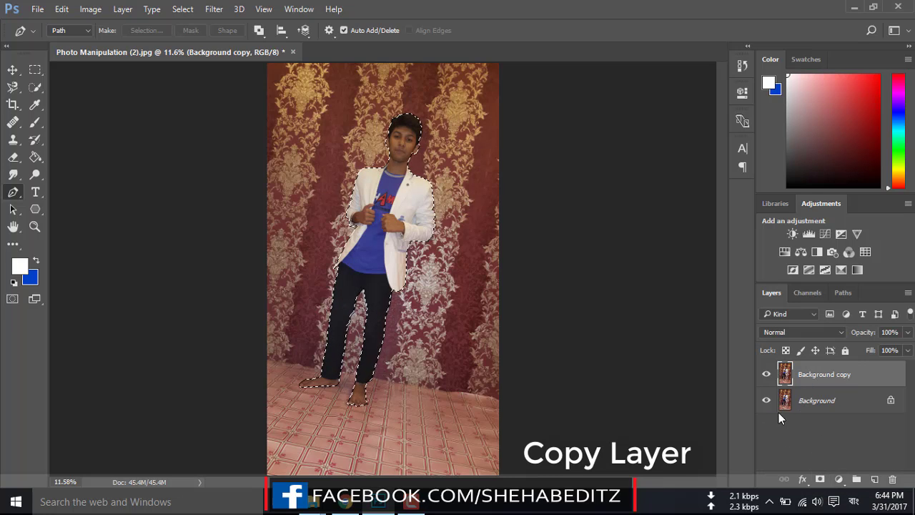
{"action": "left_click", "coordinate": [766, 401]}
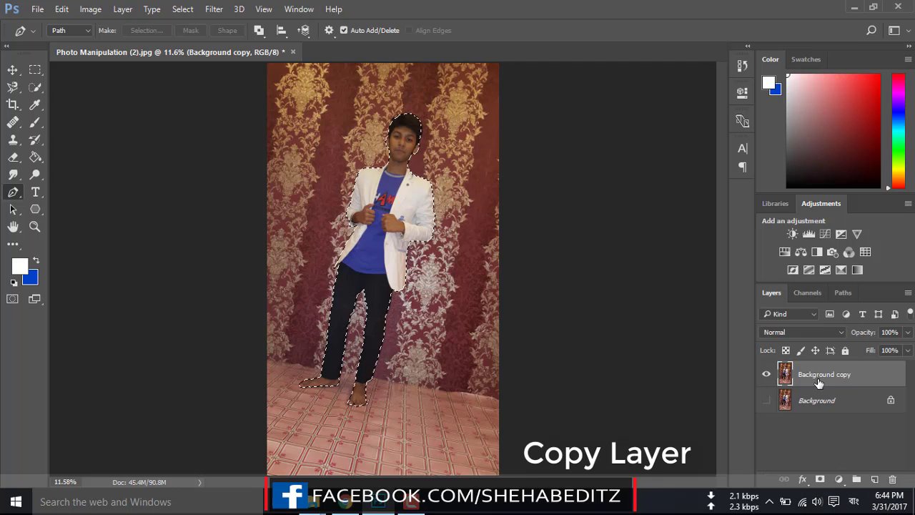
{"action": "left_click", "coordinate": [828, 482]}
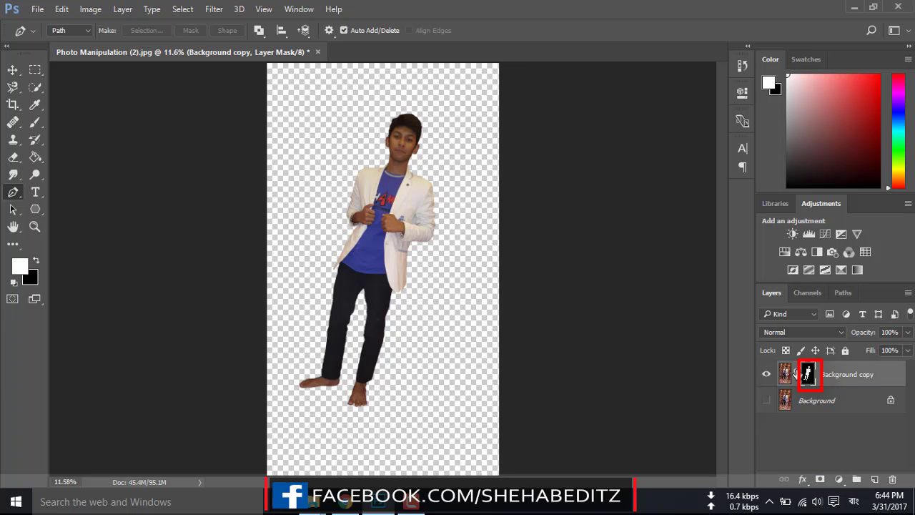
In Select and Mask, set Smooth about 9, Feather 0.3 px and Shift Edge -4%, then apply.
{"action": "right_click", "coordinate": [810, 378]}
{"action": "left_click", "coordinate": [787, 345]}
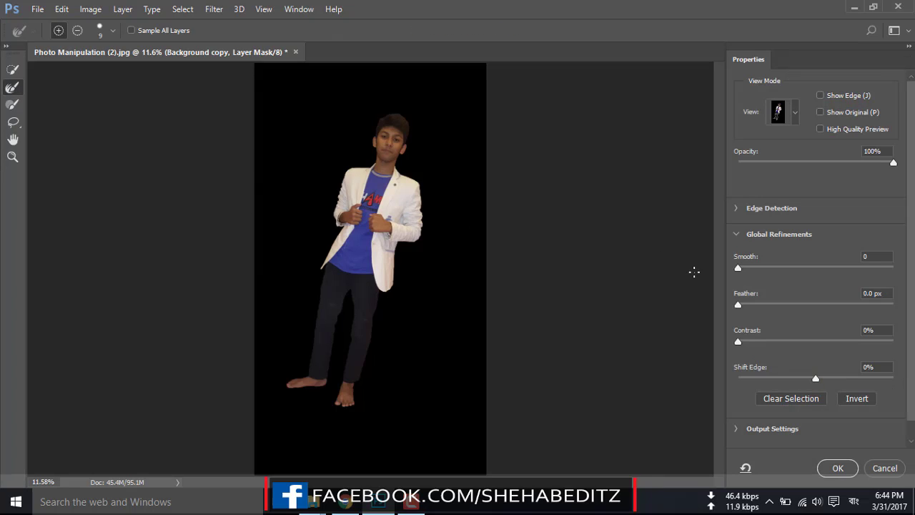
{"action": "left_click_drag", "start_coordinate": [738, 269], "coordinate": [753, 266]}
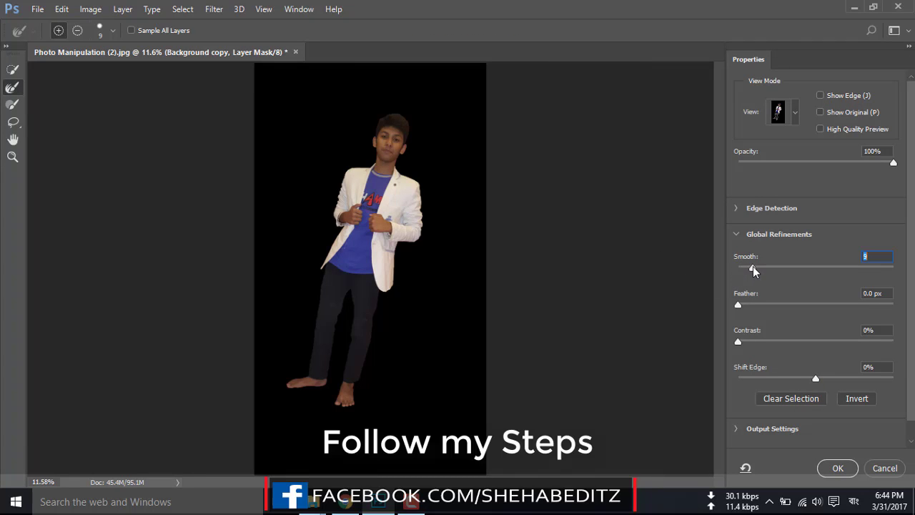
{"action": "left_click_drag", "start_coordinate": [741, 303], "coordinate": [744, 304]}
{"action": "left_click_drag", "start_coordinate": [815, 379], "coordinate": [813, 379]}
{"action": "left_click", "coordinate": [838, 468]}
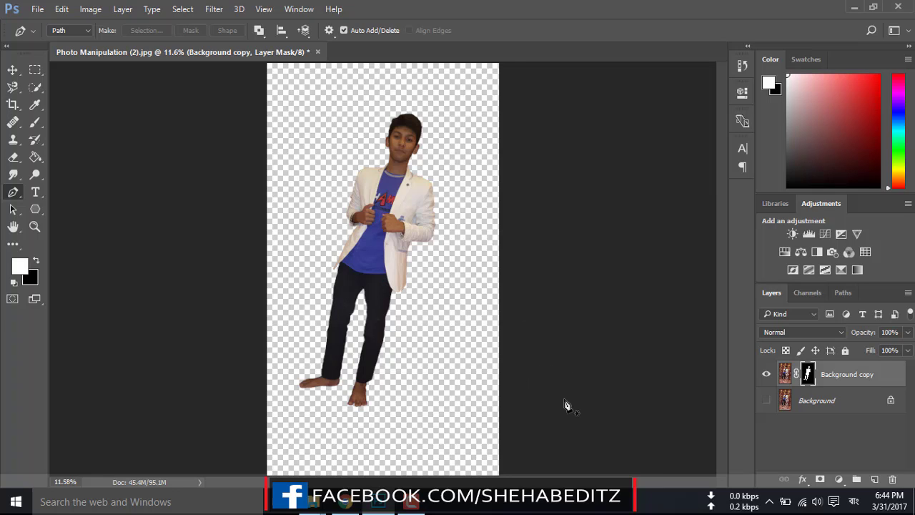
In the Camera Raw Filter on the layer image, raise Contrast and set Shadows to +22.
{"action": "left_click", "coordinate": [780, 375]}
{"action": "left_click", "coordinate": [218, 15]}
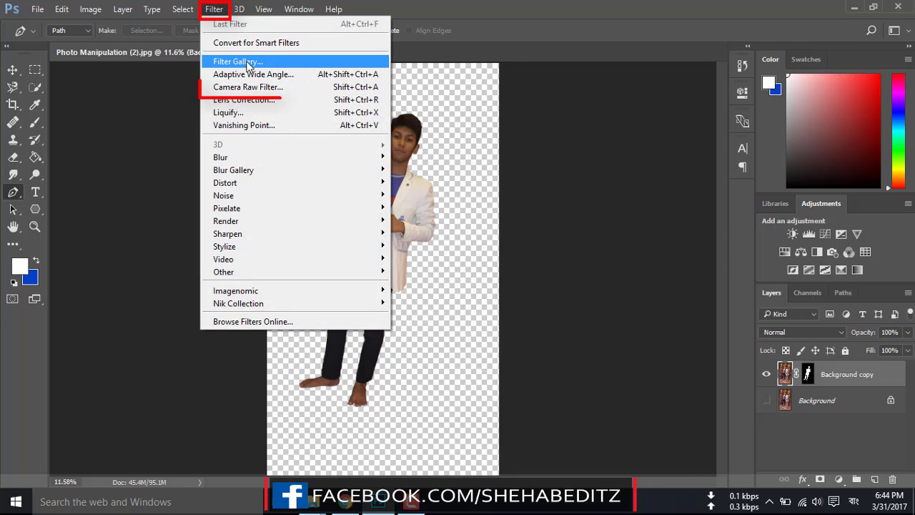
{"action": "left_click", "coordinate": [300, 86]}
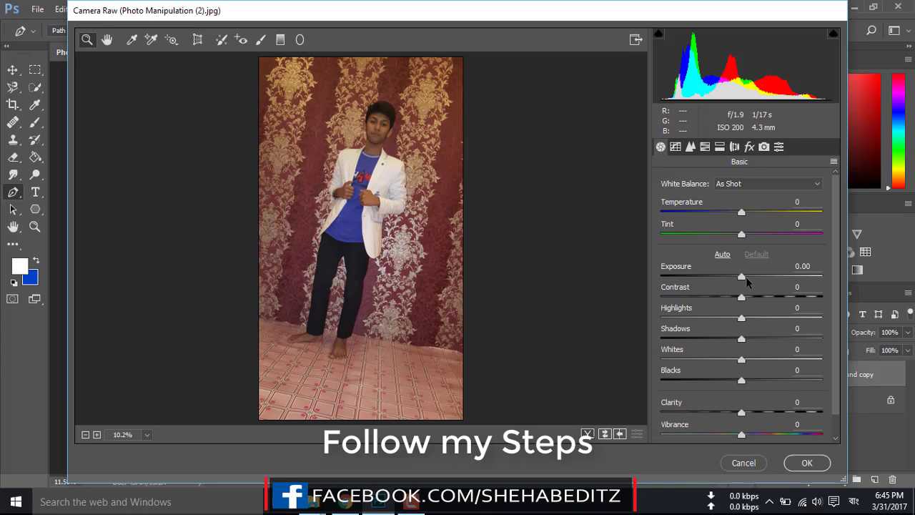
{"action": "left_click_drag", "start_coordinate": [742, 297], "coordinate": [757, 297]}
{"action": "left_click", "coordinate": [744, 321]}
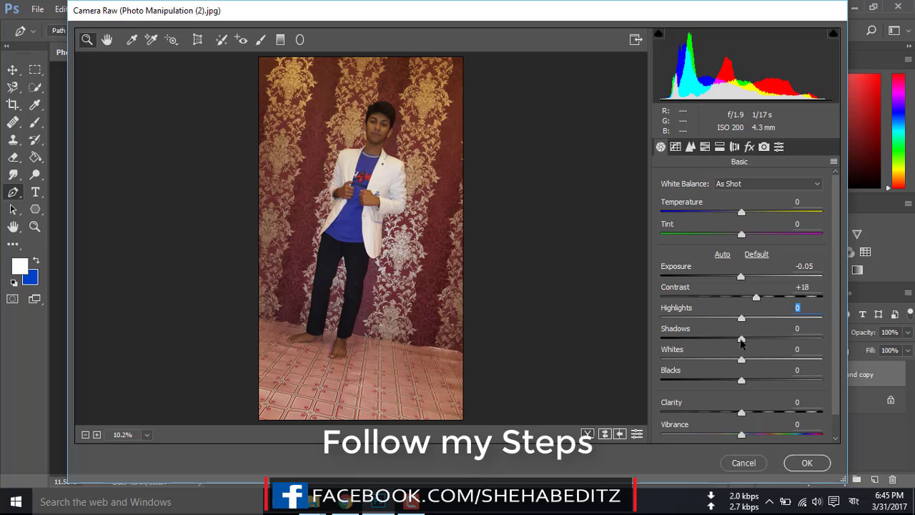
{"action": "left_click_drag", "start_coordinate": [742, 340], "coordinate": [758, 339]}
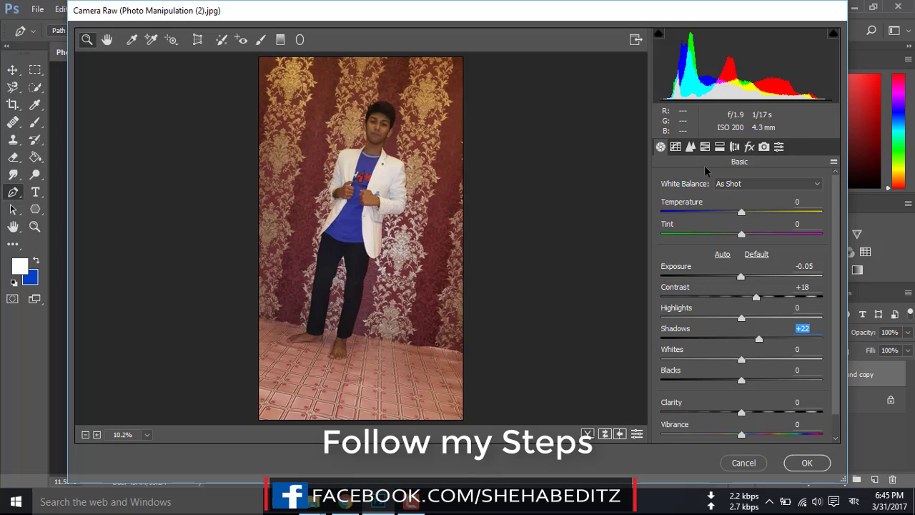
In HSL, set Oranges hue -2, Oranges saturation -17 and Blues saturation +4, then apply.
{"action": "left_click", "coordinate": [706, 147]}
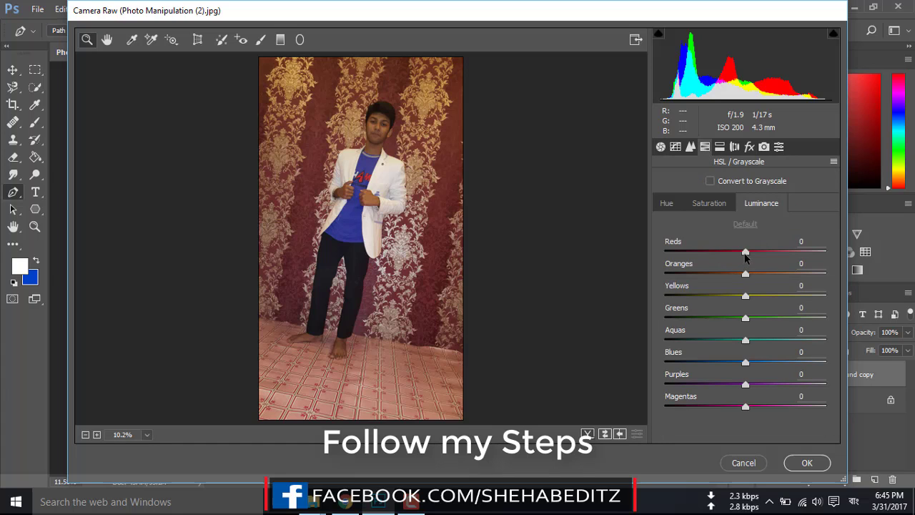
{"action": "mouse_move", "coordinate": [744, 256]}
{"action": "left_mouse_down"}
{"action": "mouse_move", "coordinate": [758, 274]}
{"action": "mouse_move", "coordinate": [732, 276]}
{"action": "left_mouse_up"}
{"action": "left_click", "coordinate": [709, 203]}
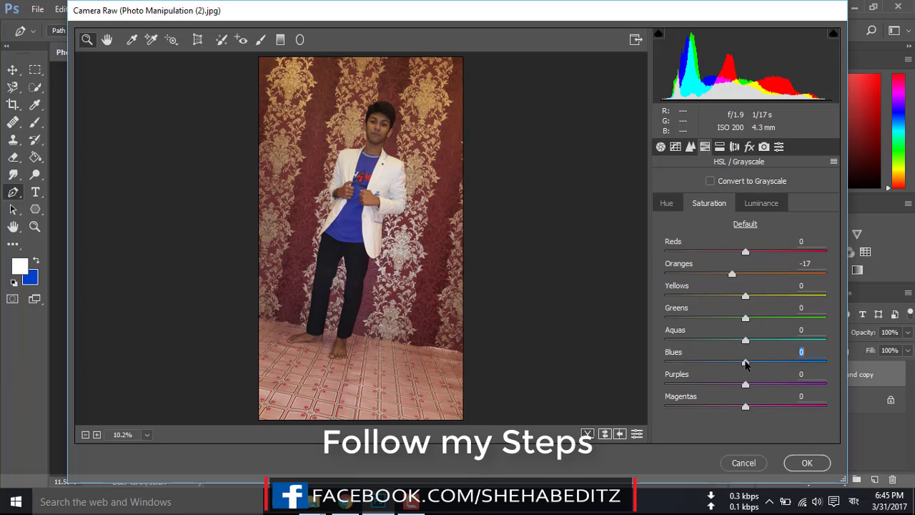
{"action": "left_click", "coordinate": [671, 206]}
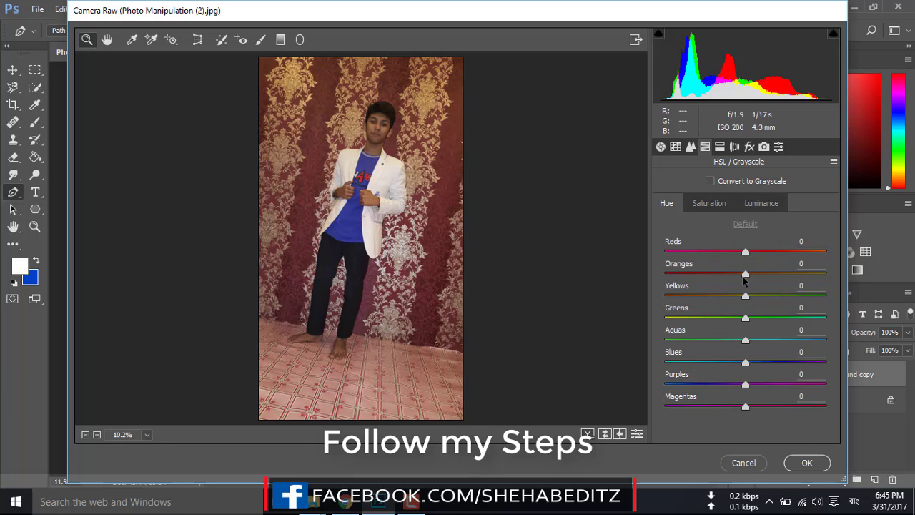
{"action": "mouse_move", "coordinate": [745, 275]}
{"action": "left_mouse_down"}
{"action": "mouse_move", "coordinate": [756, 276]}
{"action": "mouse_move", "coordinate": [724, 276]}
{"action": "mouse_move", "coordinate": [756, 279]}
{"action": "mouse_move", "coordinate": [744, 277]}
{"action": "left_mouse_up"}
{"action": "left_click", "coordinate": [709, 203]}
{"action": "left_click", "coordinate": [732, 274]}
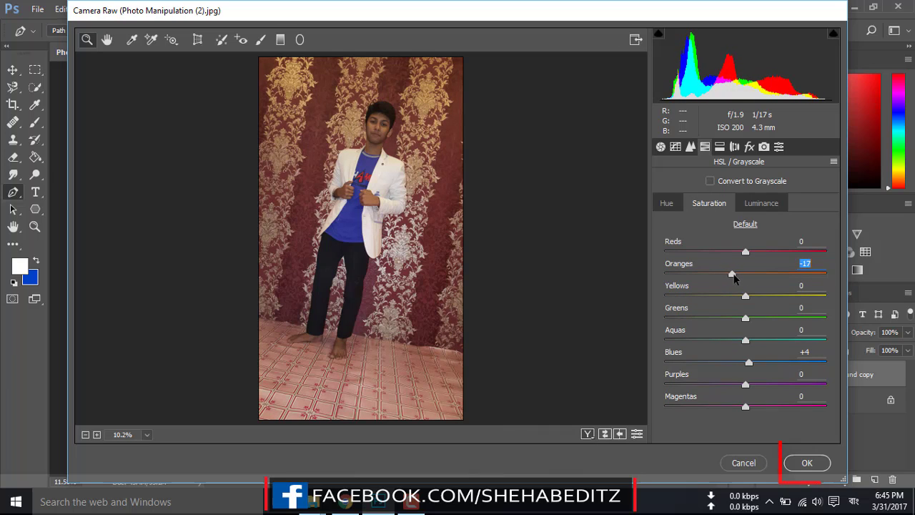
{"action": "left_click", "coordinate": [807, 462]}
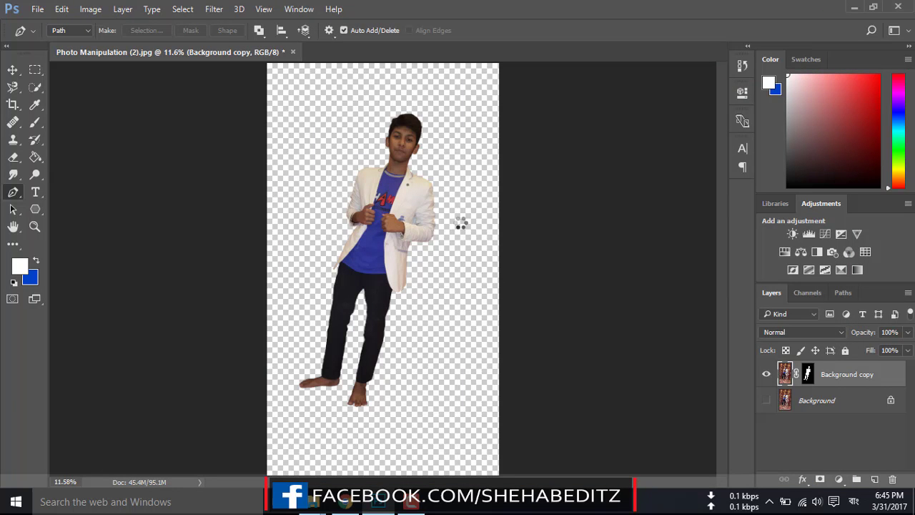
{"action": "left_click", "coordinate": [768, 401]}
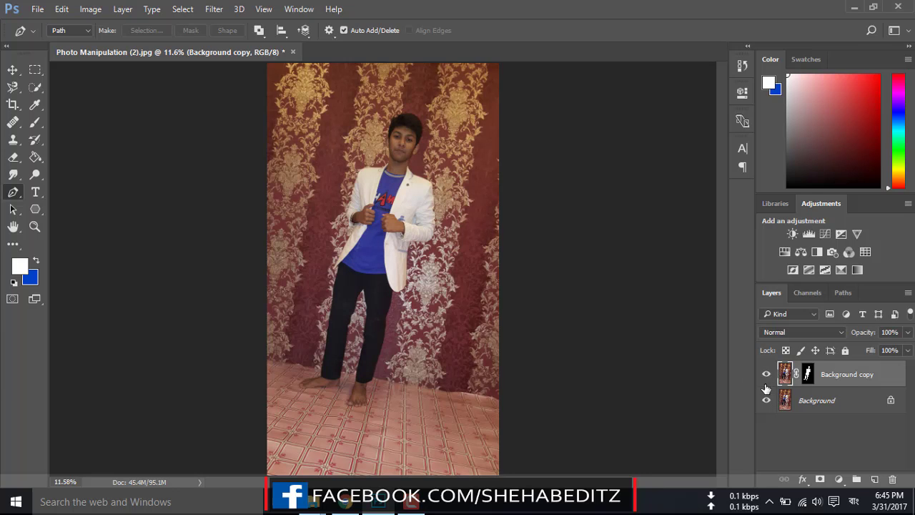
{"action": "left_click", "coordinate": [768, 402]}
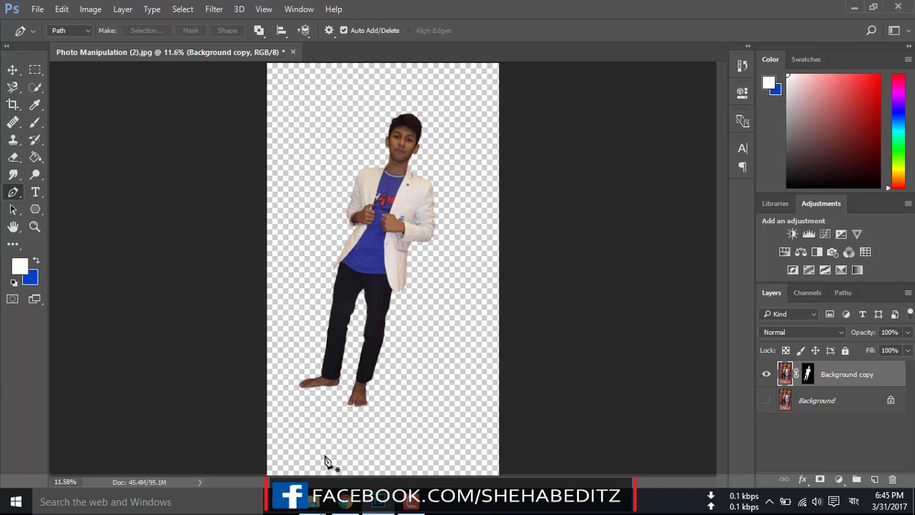
{"action": "mouse_move", "coordinate": [312, 502]}
{"action": "left_click", "coordinate": [454, 439]}
Create a new A4 print document with a #9b9b9b grey background.
{"action": "key", "text": "c"}
{"action": "left_click", "coordinate": [37, 9]}
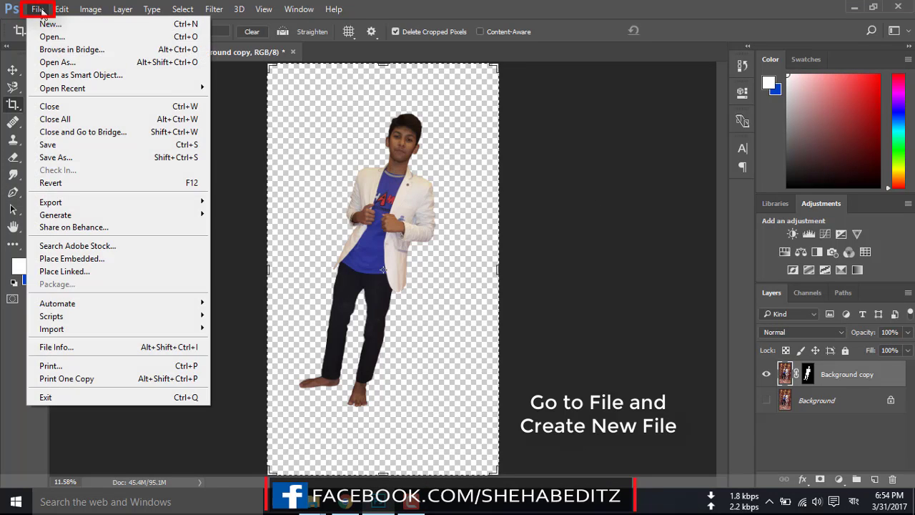
{"action": "left_click", "coordinate": [47, 26]}
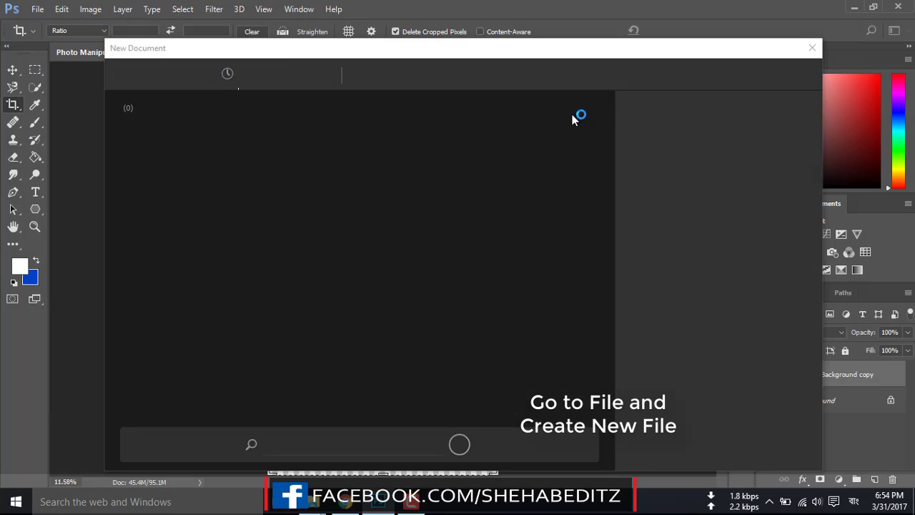
{"action": "left_click", "coordinate": [417, 76]}
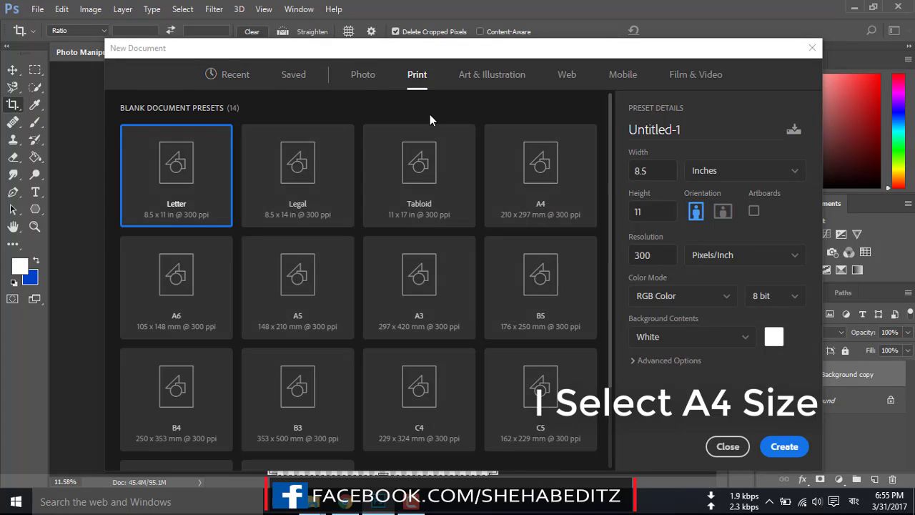
{"action": "left_click", "coordinate": [517, 204]}
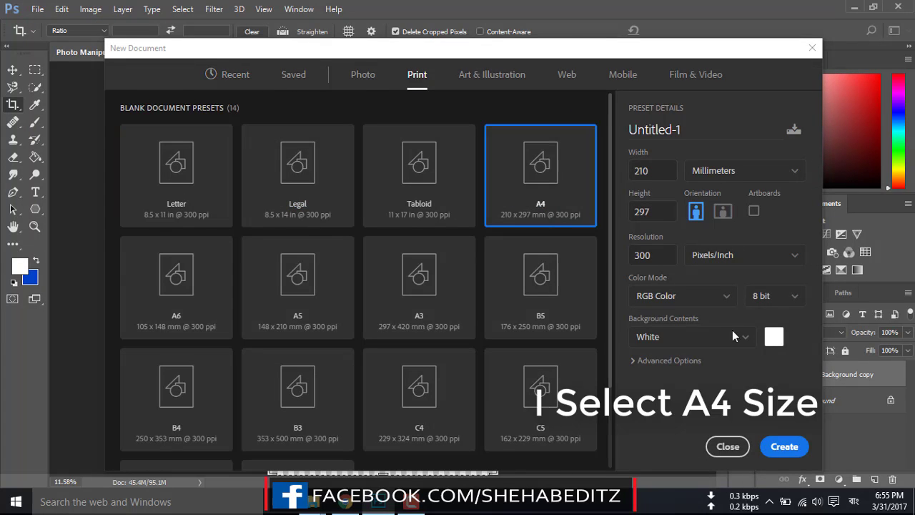
{"action": "left_click", "coordinate": [774, 339]}
{"action": "left_click_drag", "start_coordinate": [515, 229], "coordinate": [476, 209]}
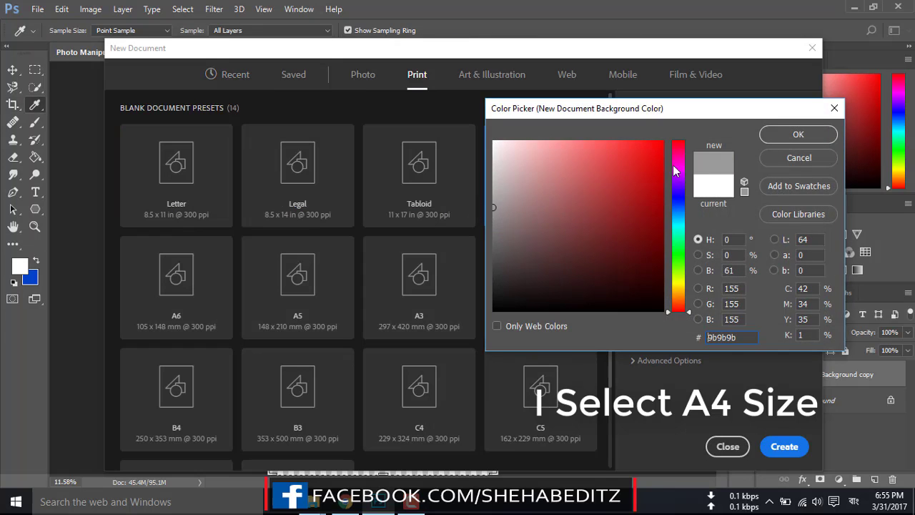
{"action": "left_click", "coordinate": [785, 446]}
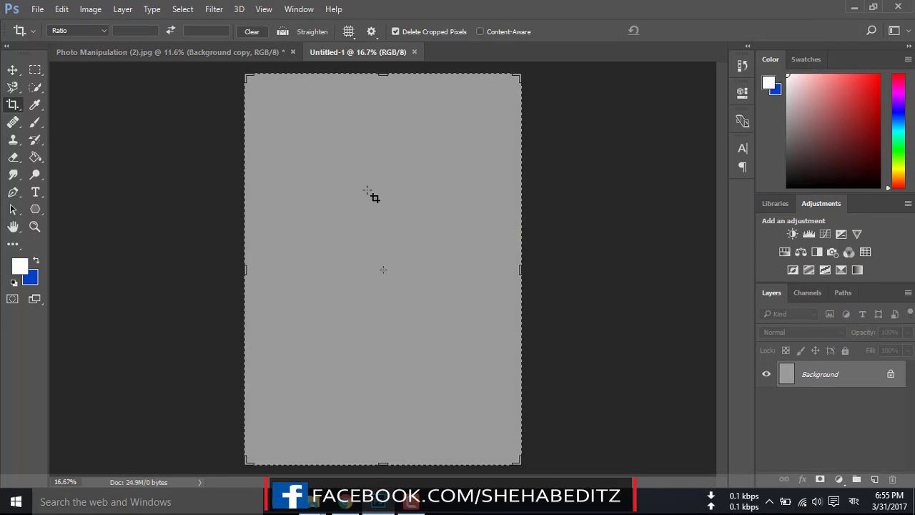
Open the city riverside photo 'Photo Manipulation (3).jpg' in Photoshop from the image folder.
{"action": "left_click", "coordinate": [234, 53]}
{"action": "left_click", "coordinate": [358, 52]}
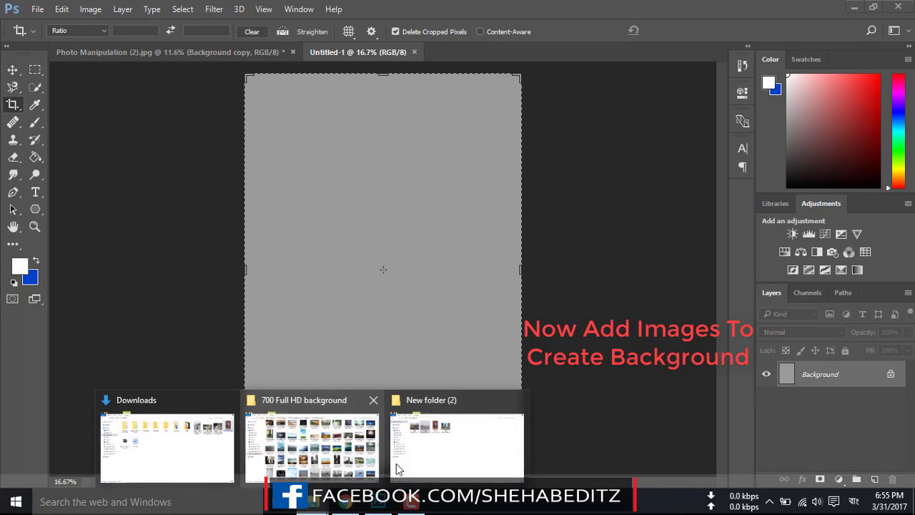
{"action": "left_click", "coordinate": [422, 437]}
{"action": "mouse_move", "coordinate": [380, 100]}
{"action": "left_mouse_down"}
{"action": "mouse_move", "coordinate": [549, 152]}
{"action": "mouse_move", "coordinate": [537, 53]}
{"action": "left_mouse_up"}
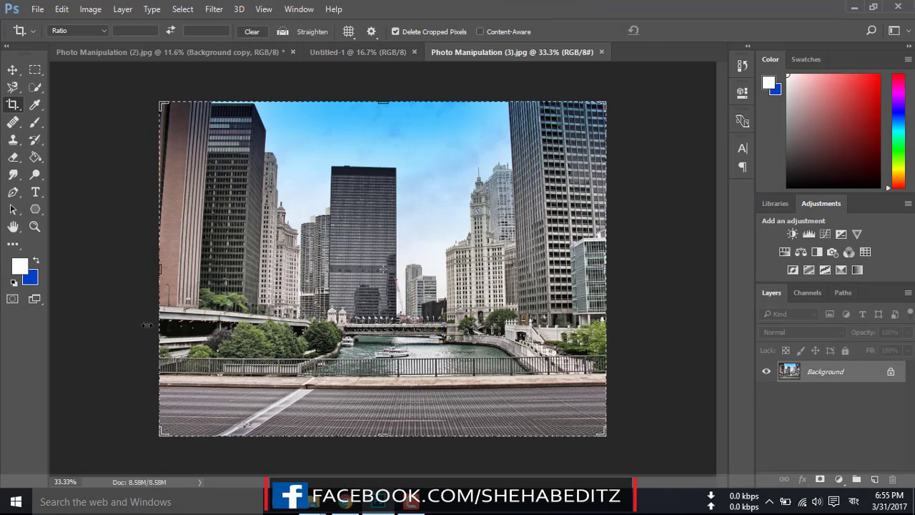
{"action": "left_click", "coordinate": [12, 192]}
Zoom into the city photo's walkway and start the pen path at the pavement's left edge.
{"action": "key", "text": "ctrl+plus"}
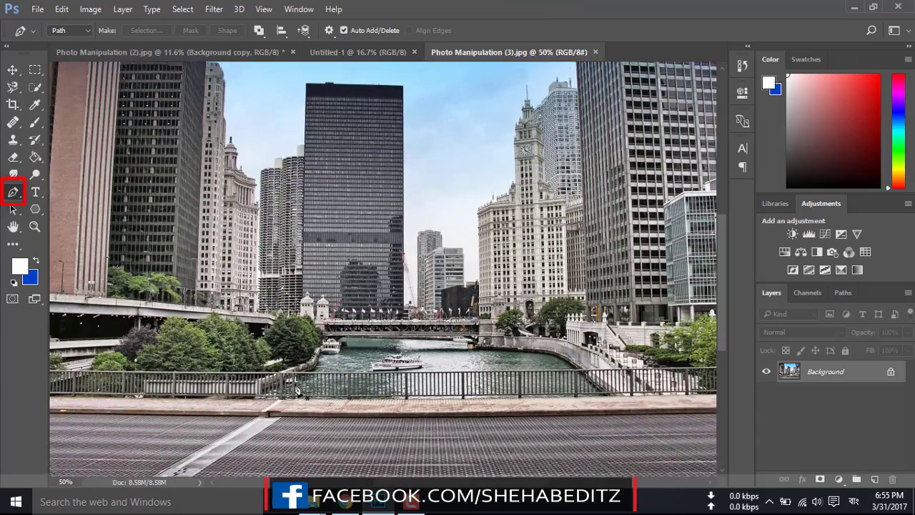
{"action": "scroll", "coordinate": [297, 389], "scroll_direction": "down", "scroll_amount": 3}
{"action": "key", "text": "ctrl+plus"}
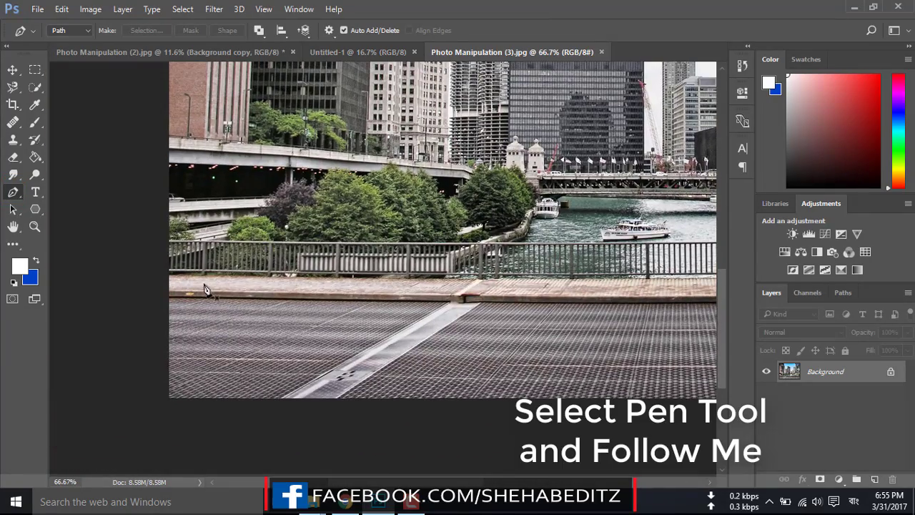
{"action": "key", "text": "ctrl+minus"}
{"action": "key", "text": "ctrl+minus"}
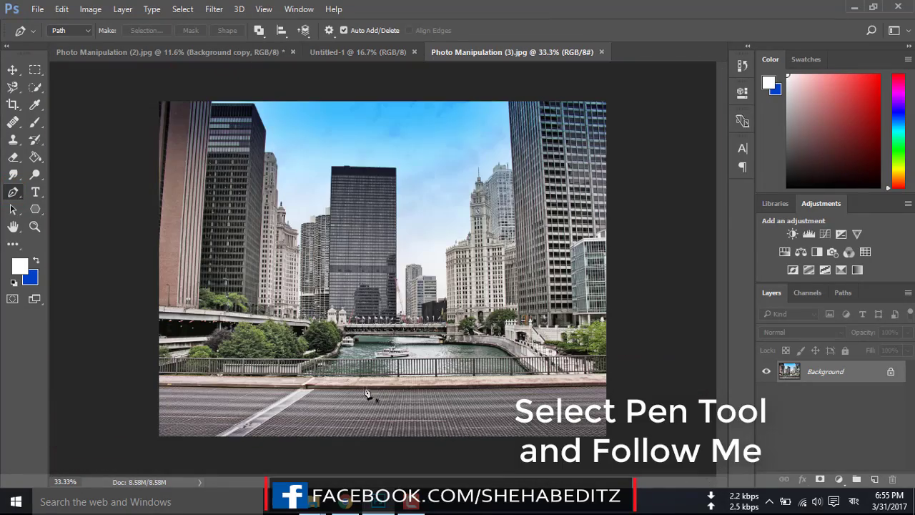
{"action": "key", "text": "ctrl+plus"}
{"action": "scroll", "coordinate": [300, 336], "scroll_direction": "down", "scroll_amount": 3}
{"action": "scroll", "coordinate": [278, 283], "scroll_direction": "down", "scroll_amount": 2}
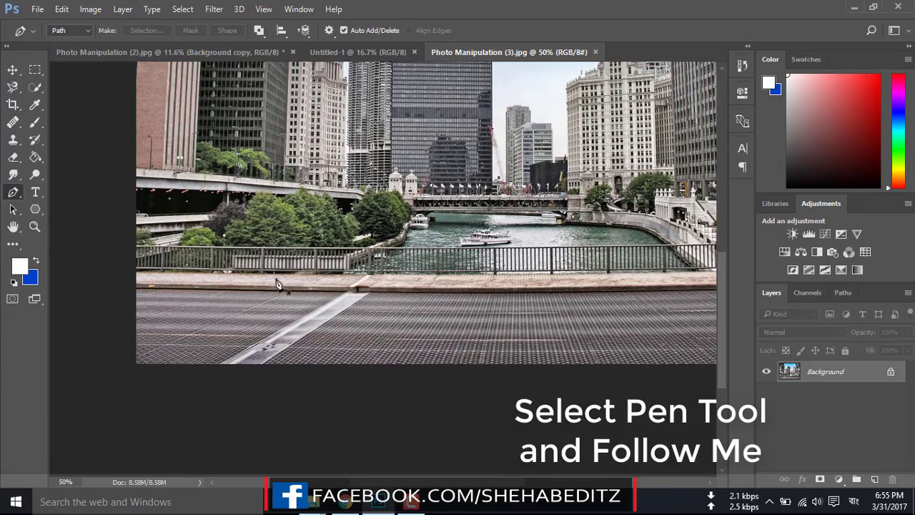
{"action": "left_click", "coordinate": [132, 273]}
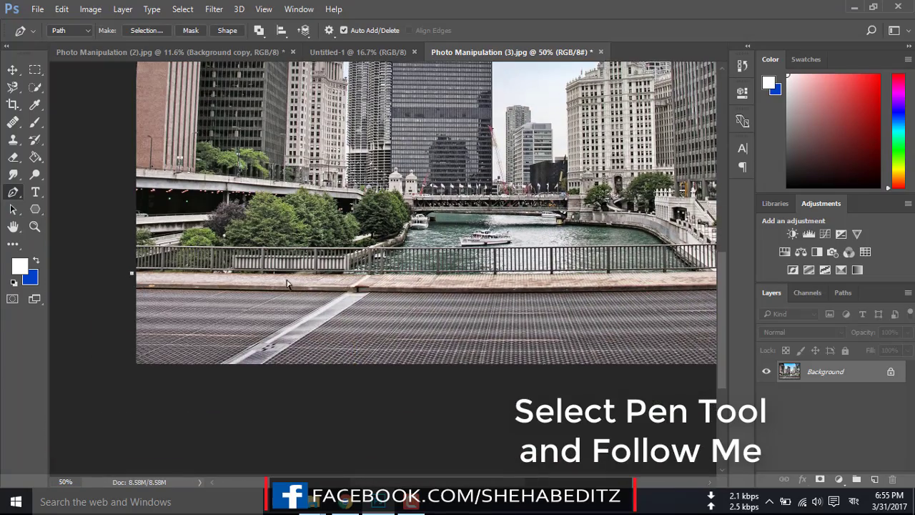
Add pen anchors along the pavement's top edge beneath the railing.
{"action": "key", "text": "ctrl+plus"}
{"action": "key", "text": "ctrl+plus"}
{"action": "scroll", "coordinate": [289, 268], "scroll_direction": "down", "scroll_amount": 2}
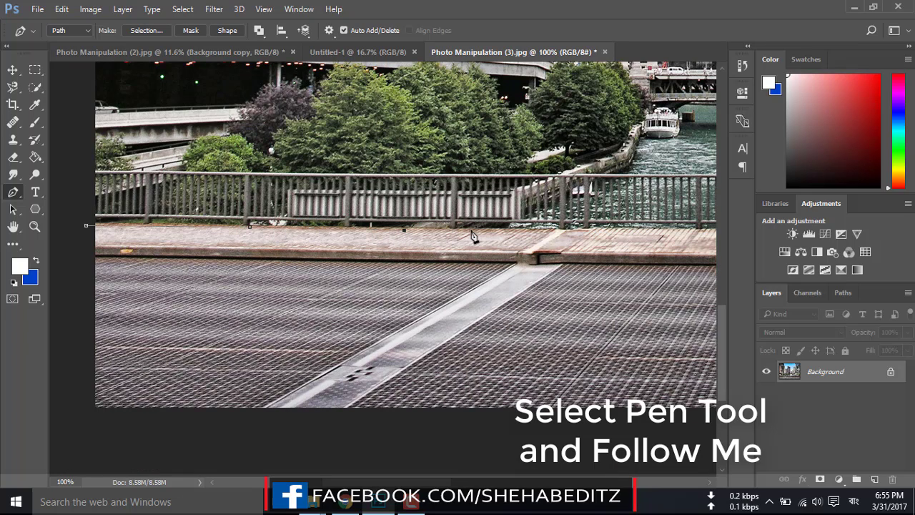
{"action": "scroll", "coordinate": [557, 245], "scroll_direction": "up", "scroll_amount": 1}
{"action": "scroll", "coordinate": [500, 222], "scroll_direction": "up", "scroll_amount": 2}
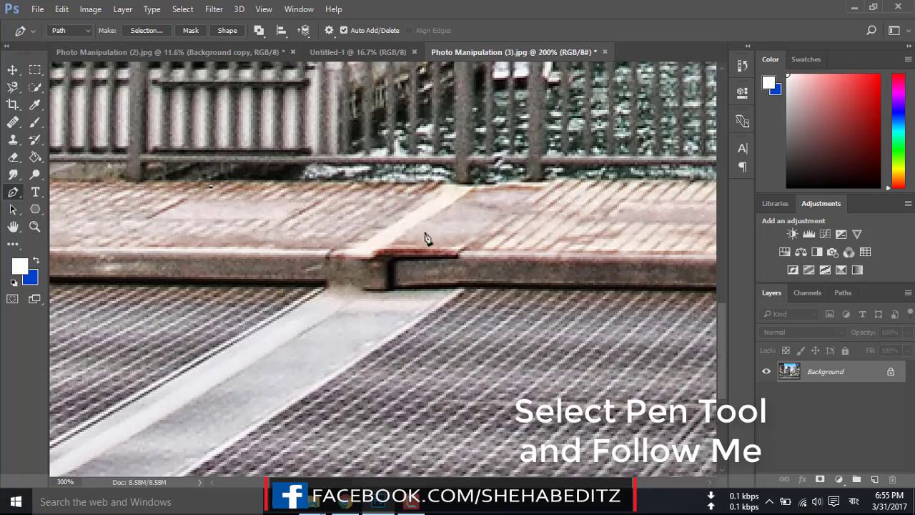
{"action": "left_click", "coordinate": [475, 188]}
{"action": "left_click", "coordinate": [542, 187]}
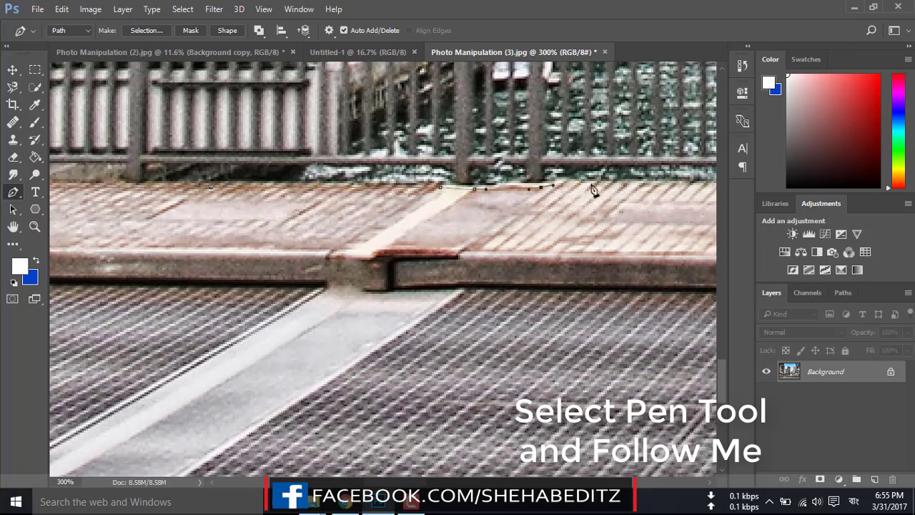
{"action": "left_click", "coordinate": [604, 183]}
{"action": "scroll", "coordinate": [500, 221], "scroll_direction": "right", "scroll_amount": 5}
{"action": "left_click", "coordinate": [440, 197]}
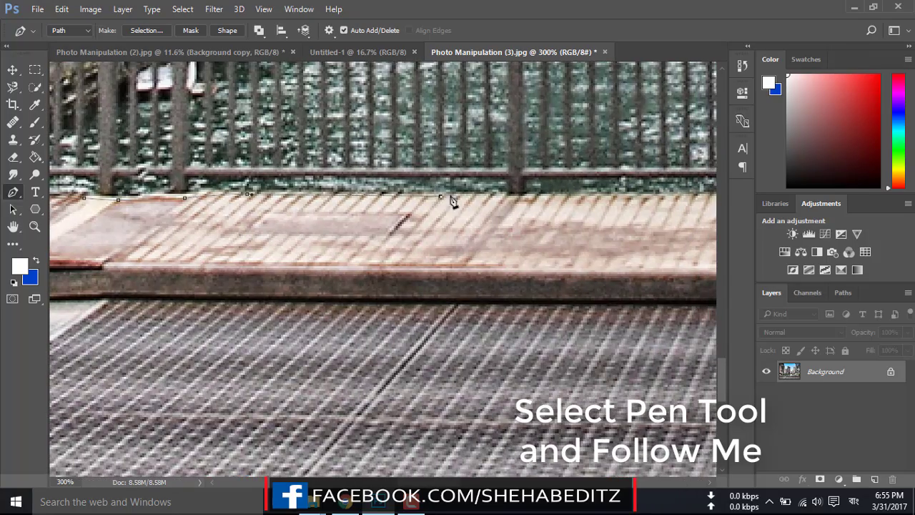
{"action": "left_click", "coordinate": [499, 192]}
{"action": "scroll", "coordinate": [554, 225], "scroll_direction": "right", "scroll_amount": 5}
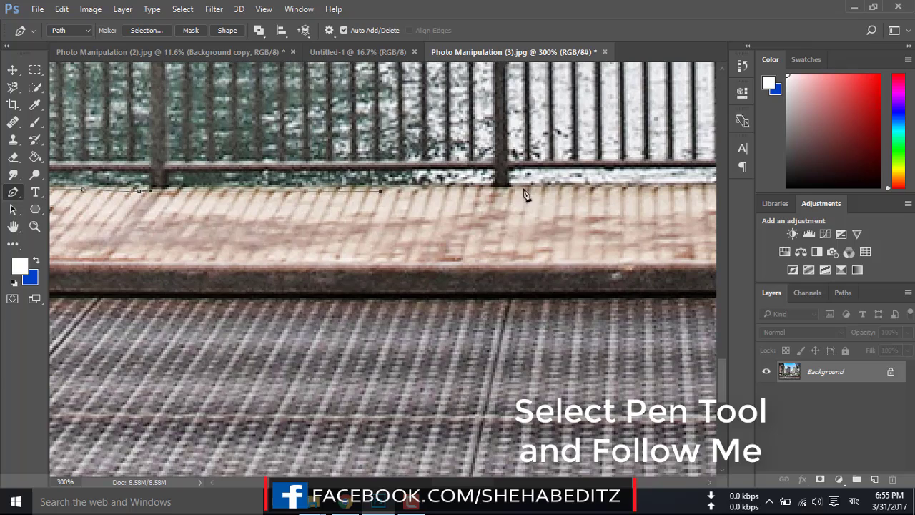
Continue the anchors along the pavement edge to just past the photo's right edge.
{"action": "left_click_drag", "start_coordinate": [609, 198], "coordinate": [260, 231]}
{"action": "left_click", "coordinate": [410, 203]}
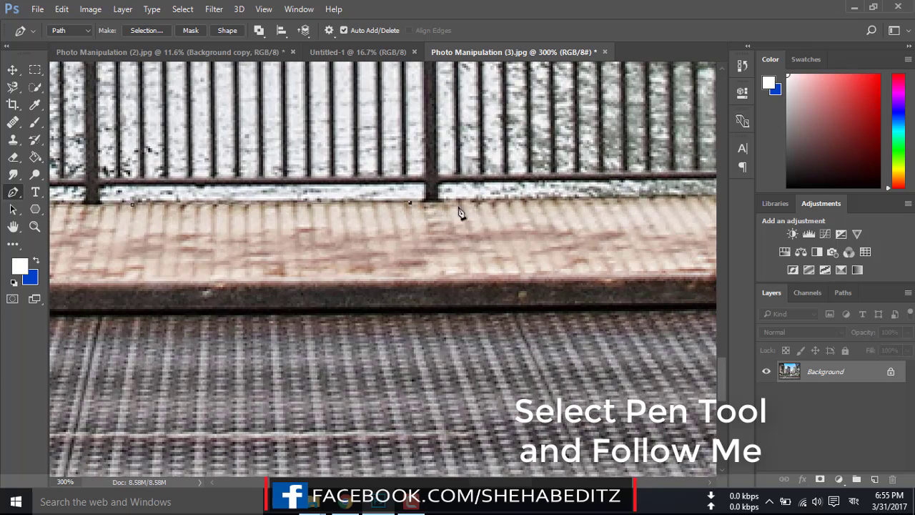
{"action": "left_click_drag", "start_coordinate": [677, 226], "coordinate": [358, 224]}
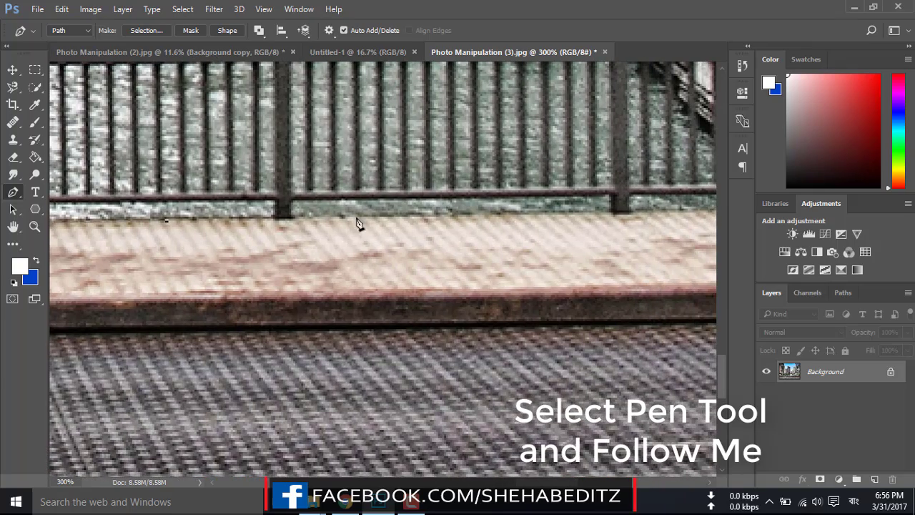
{"action": "left_click", "coordinate": [605, 218]}
{"action": "left_click_drag", "start_coordinate": [644, 231], "coordinate": [301, 270]}
{"action": "left_click", "coordinate": [417, 255]}
{"action": "left_click_drag", "start_coordinate": [515, 256], "coordinate": [146, 275]}
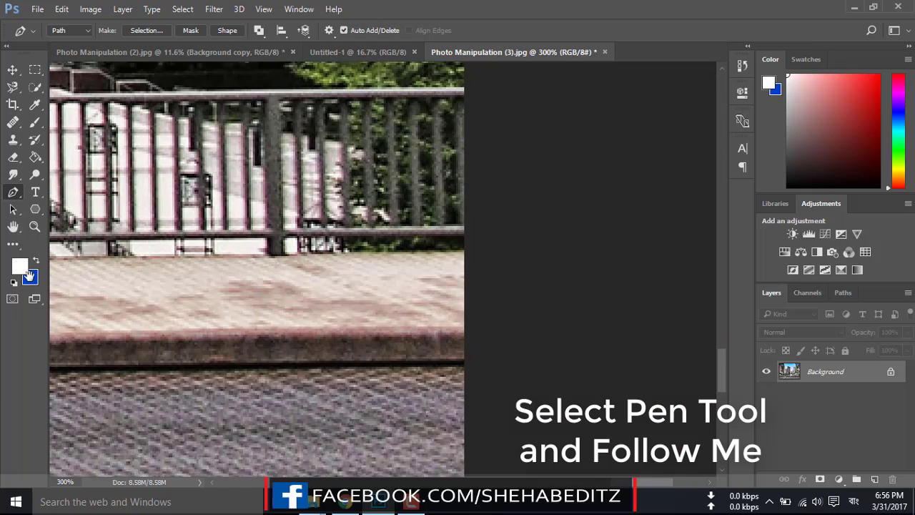
{"action": "left_click_drag", "start_coordinate": [218, 295], "coordinate": [298, 299]}
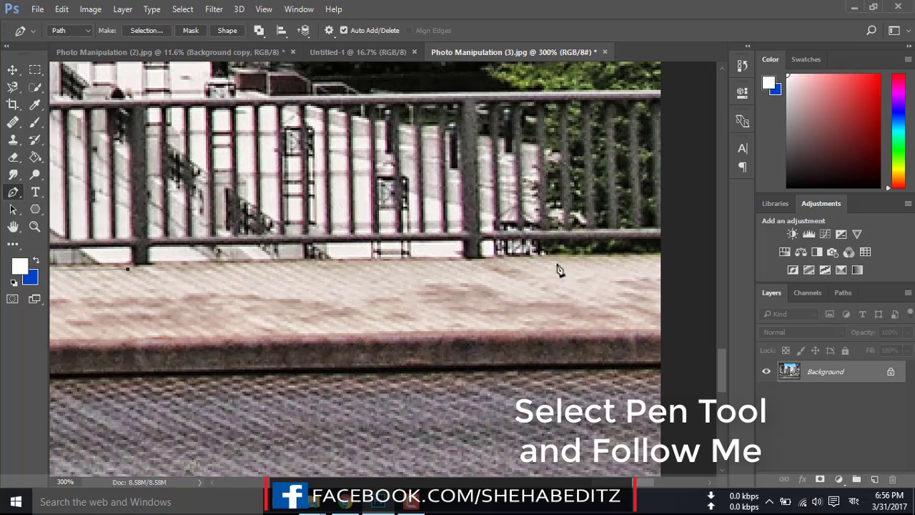
{"action": "left_click", "coordinate": [506, 258]}
Bring the path down below the photo with a curved anchor and close it at the start.
{"action": "scroll", "coordinate": [681, 264], "scroll_direction": "down", "scroll_amount": 2}
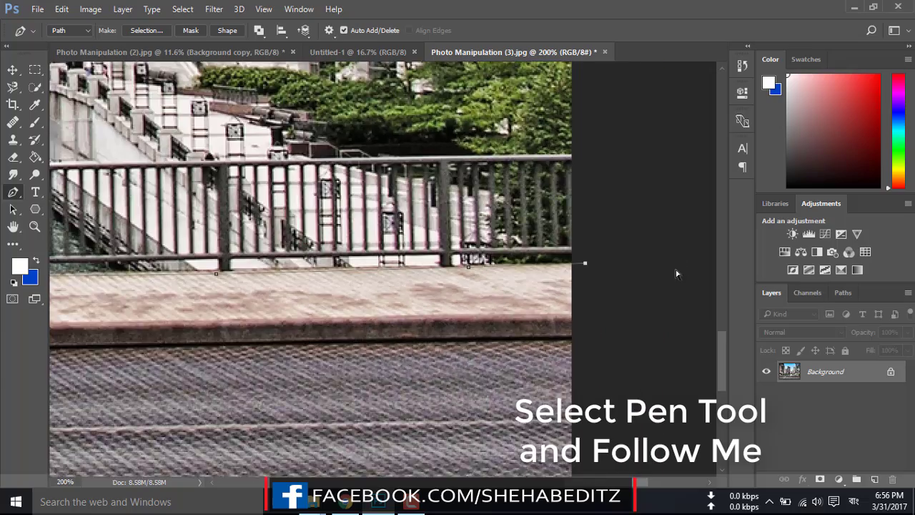
{"action": "scroll", "coordinate": [674, 272], "scroll_direction": "down", "scroll_amount": 2}
{"action": "scroll", "coordinate": [556, 315], "scroll_direction": "up", "scroll_amount": 1}
{"action": "scroll", "coordinate": [410, 294], "scroll_direction": "up", "scroll_amount": 2}
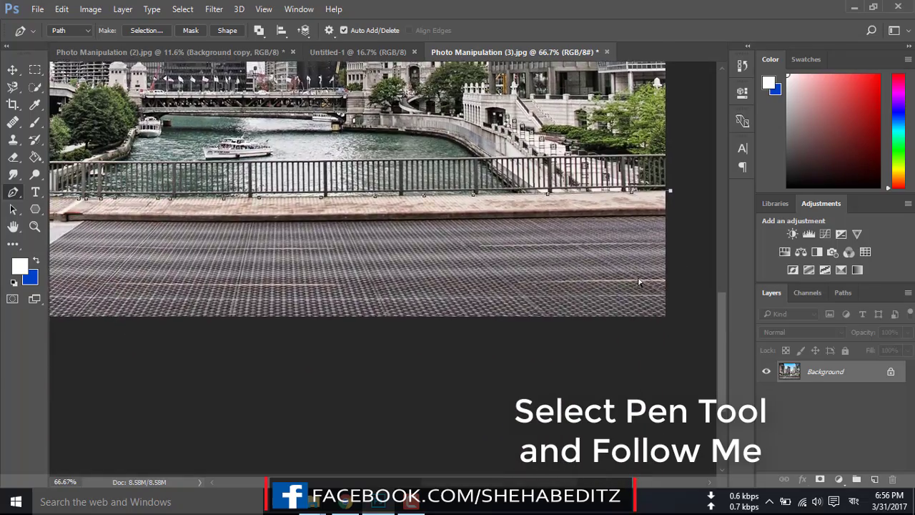
{"action": "scroll", "coordinate": [548, 266], "scroll_direction": "down", "scroll_amount": 1}
{"action": "scroll", "coordinate": [501, 380], "scroll_direction": "left", "scroll_amount": 3}
{"action": "scroll", "coordinate": [183, 313], "scroll_direction": "left", "scroll_amount": 1}
{"action": "left_click_drag", "start_coordinate": [188, 289], "coordinate": [198, 260]}
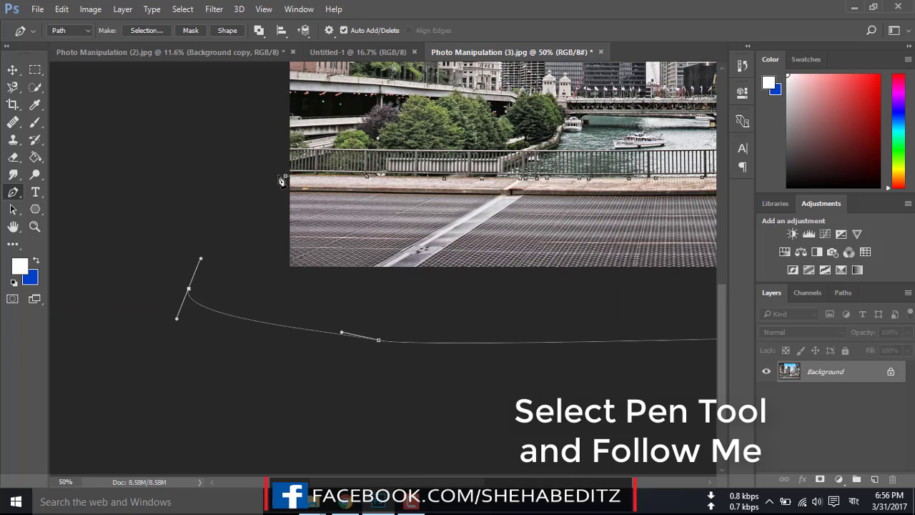
{"action": "left_click", "coordinate": [285, 175]}
{"action": "scroll", "coordinate": [339, 222], "scroll_direction": "down", "scroll_amount": 2}
Turn the walkway path into a selection and add a layer mask from it.
{"action": "right_click", "coordinate": [358, 394]}
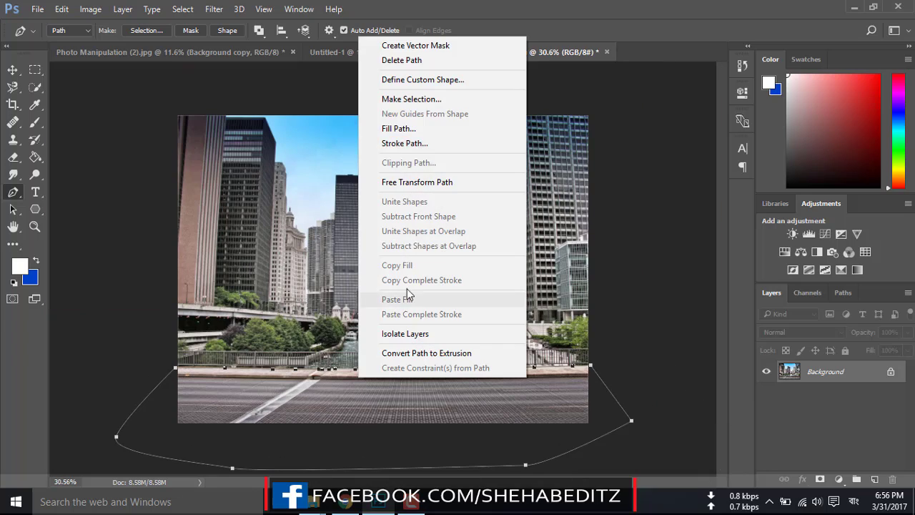
{"action": "left_click", "coordinate": [408, 96]}
{"action": "left_click", "coordinate": [534, 137]}
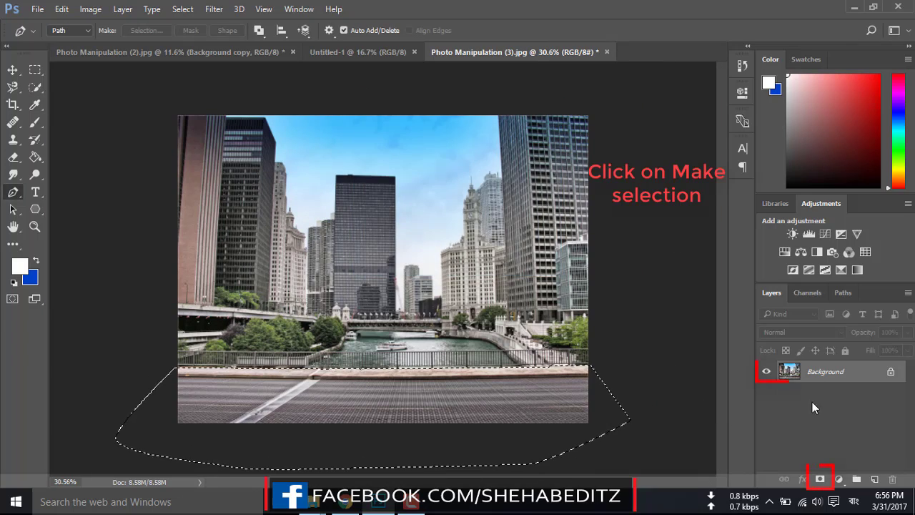
{"action": "left_click", "coordinate": [821, 479]}
Refine the layer mask in Select and Mask with Smooth 7 and Feather 0.8 px.
{"action": "right_click", "coordinate": [821, 371]}
{"action": "left_click", "coordinate": [786, 343]}
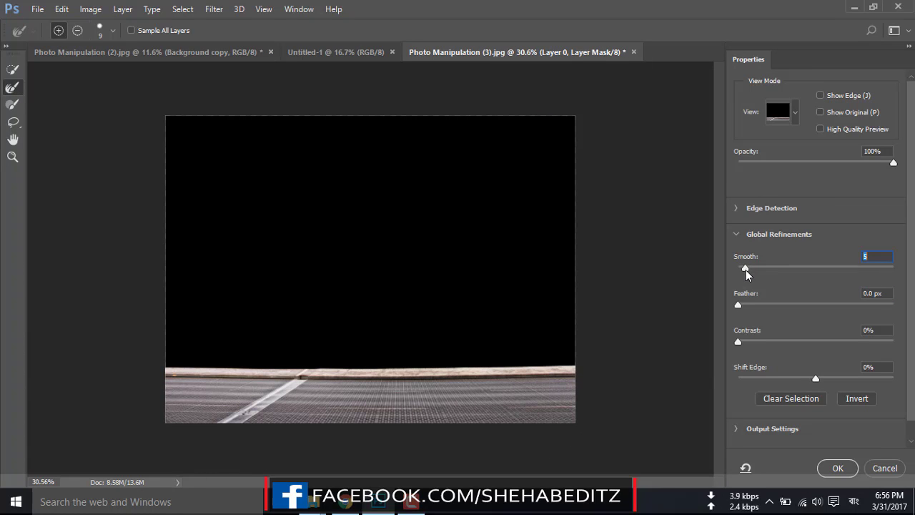
{"action": "left_click_drag", "start_coordinate": [739, 304], "coordinate": [744, 304]}
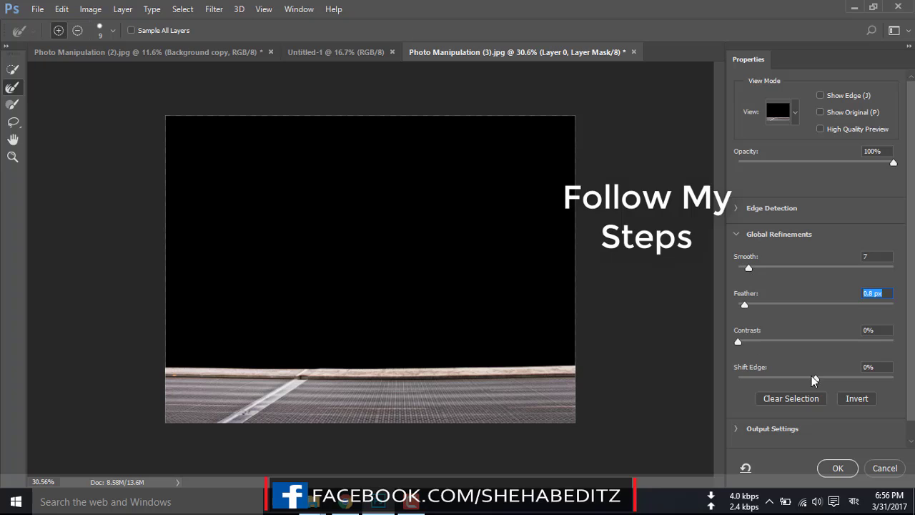
{"action": "left_click_drag", "start_coordinate": [816, 378], "coordinate": [813, 378]}
{"action": "left_click", "coordinate": [837, 467]}
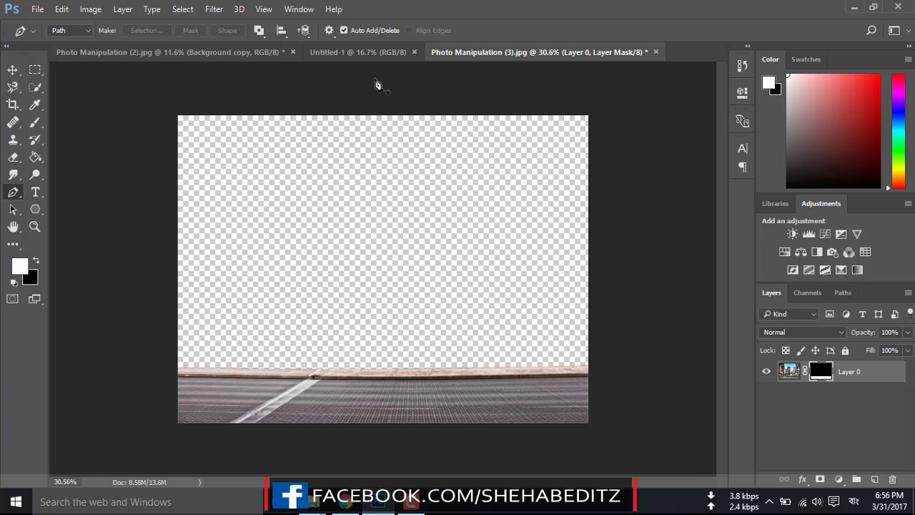
Move the masked pavement into Untitled-1, scale it to about 196%, level it slightly.
{"action": "left_click", "coordinate": [12, 70]}
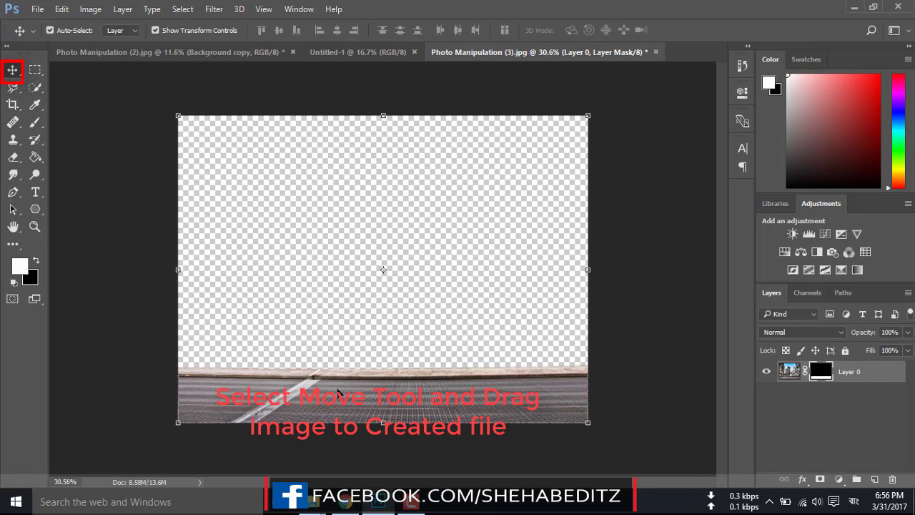
{"action": "mouse_move", "coordinate": [380, 336]}
{"action": "left_mouse_down"}
{"action": "mouse_move", "coordinate": [364, 336]}
{"action": "mouse_move", "coordinate": [461, 450]}
{"action": "left_mouse_up"}
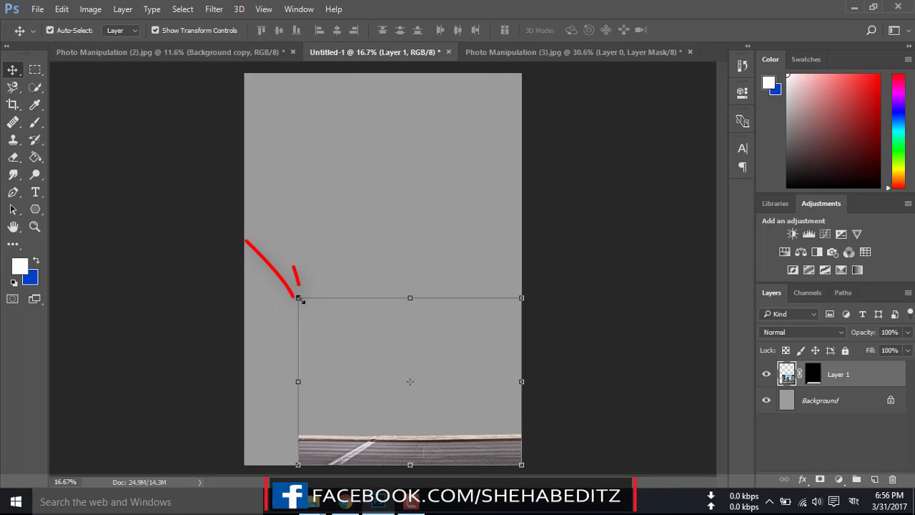
{"action": "left_click_drag", "start_coordinate": [298, 296], "coordinate": [190, 217]}
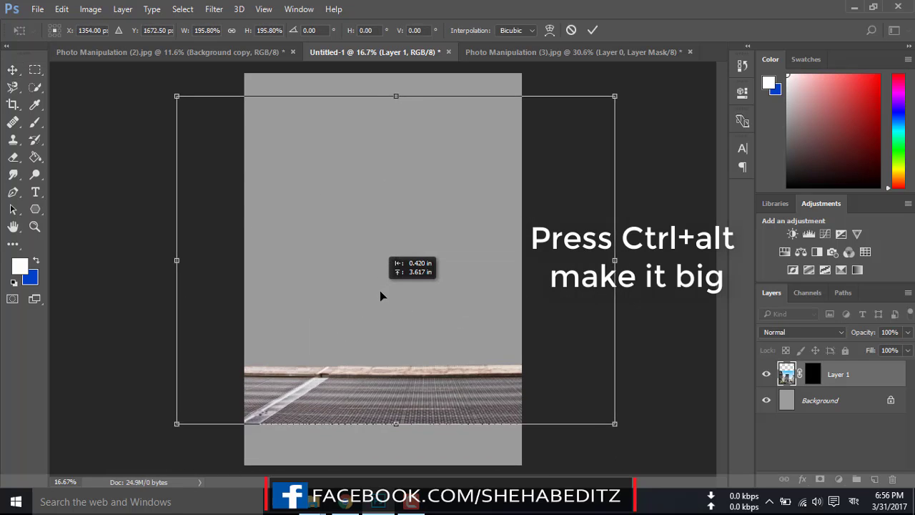
{"action": "left_click_drag", "start_coordinate": [349, 348], "coordinate": [377, 329]}
{"action": "left_click_drag", "start_coordinate": [397, 137], "coordinate": [397, 41]}
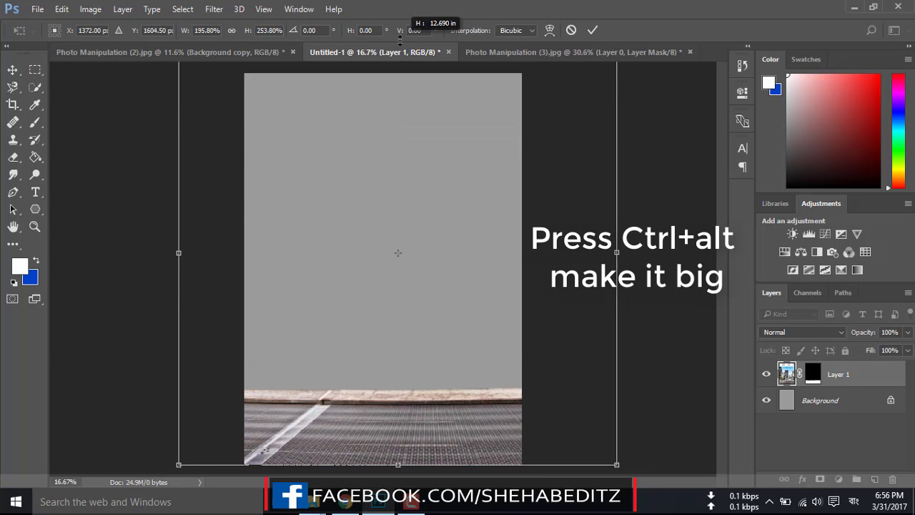
{"action": "key", "text": "ctrl+minus"}
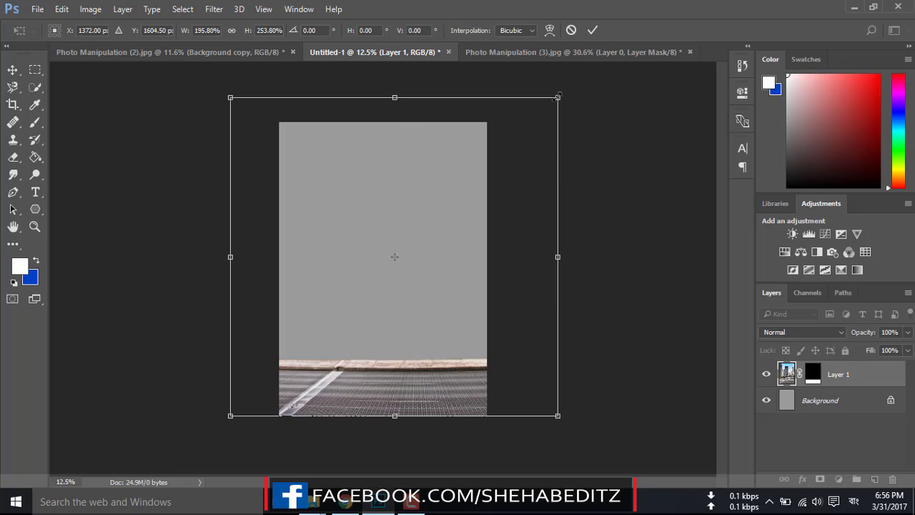
{"action": "mouse_move", "coordinate": [560, 141]}
{"action": "left_mouse_down"}
{"action": "mouse_move", "coordinate": [604, 241]}
{"action": "mouse_move", "coordinate": [630, 236]}
{"action": "left_mouse_up"}
{"action": "left_click_drag", "start_coordinate": [512, 243], "coordinate": [488, 265]}
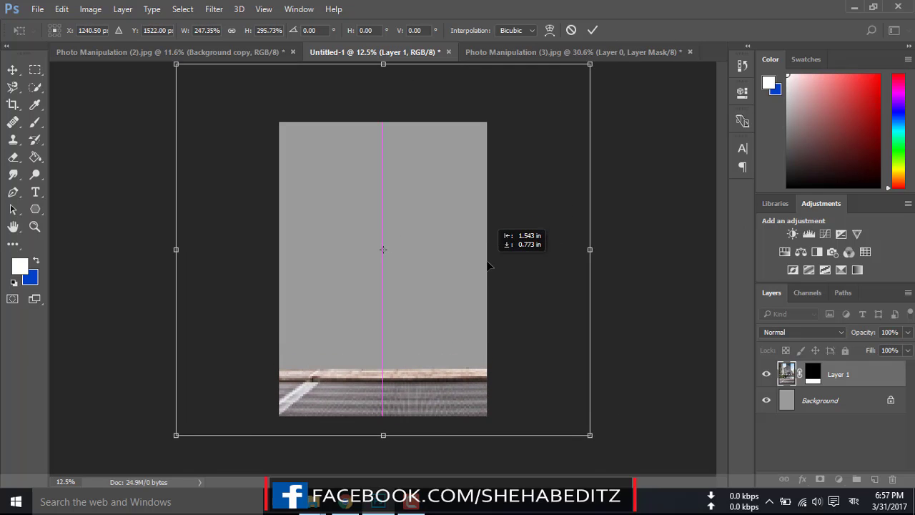
{"action": "left_click_drag", "start_coordinate": [618, 458], "coordinate": [613, 456]}
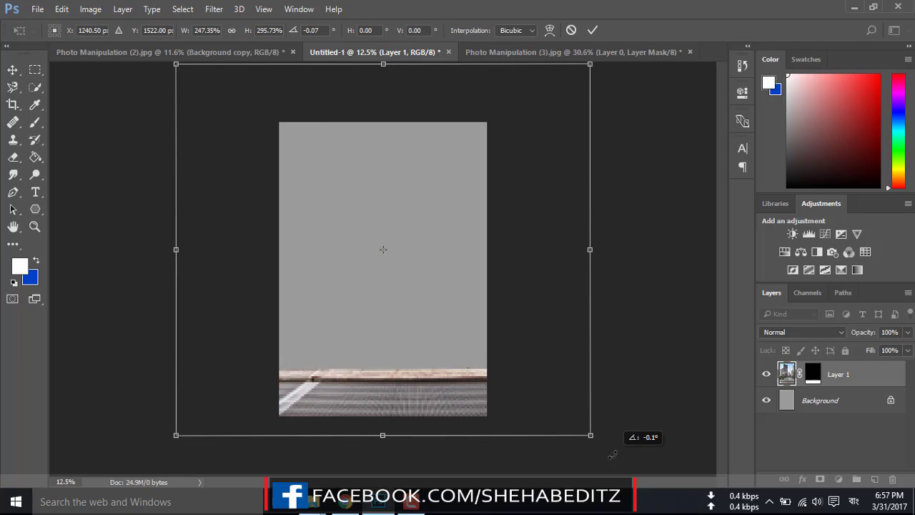
{"action": "left_click", "coordinate": [593, 31]}
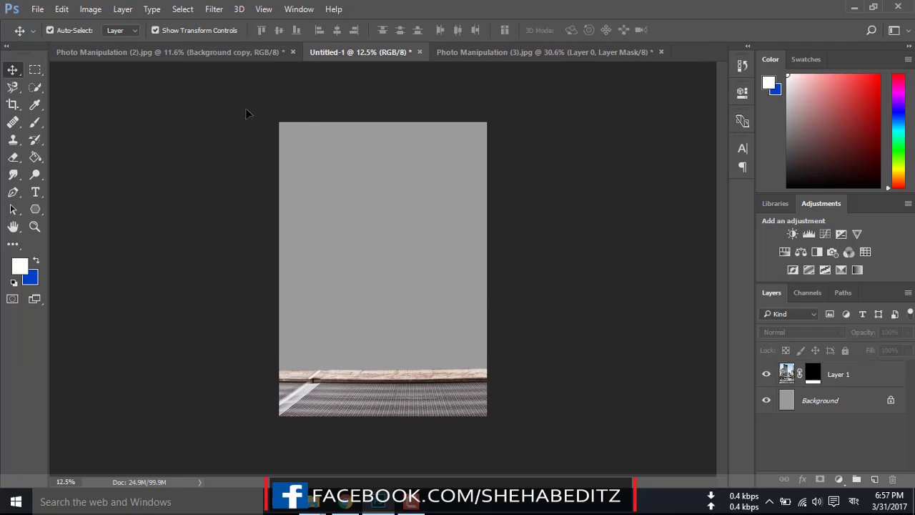
Stretch and widen Layer 1 further across the bottom of the A4 canvas.
{"action": "scroll", "coordinate": [541, 333], "scroll_direction": "up", "scroll_amount": 2}
{"action": "left_click", "coordinate": [444, 443]}
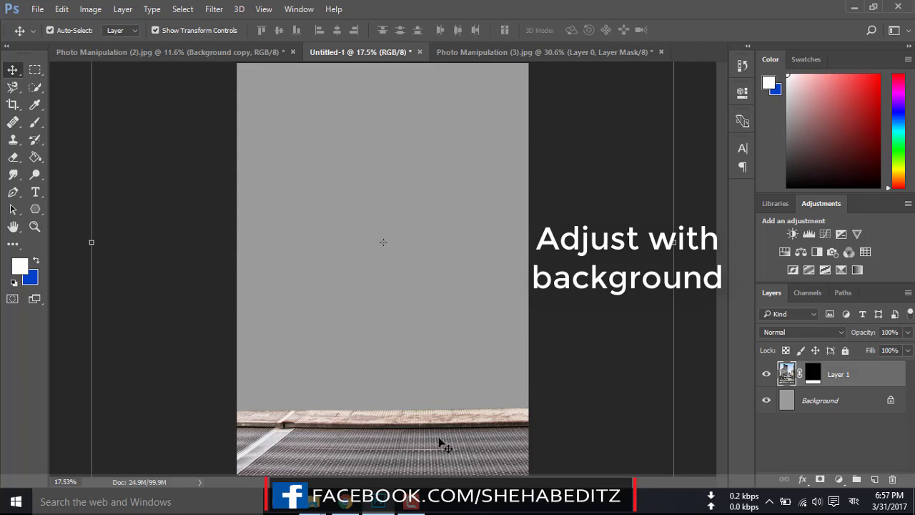
{"action": "key", "text": "ctrl+minus"}
{"action": "key", "text": "ctrl+minus"}
{"action": "key", "text": "ctrl+minus"}
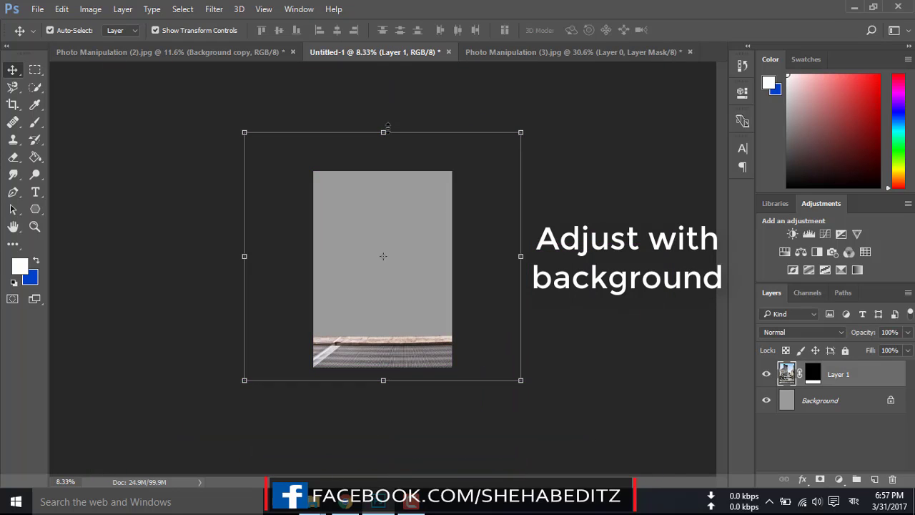
{"action": "left_click_drag", "start_coordinate": [383, 133], "coordinate": [383, 88]}
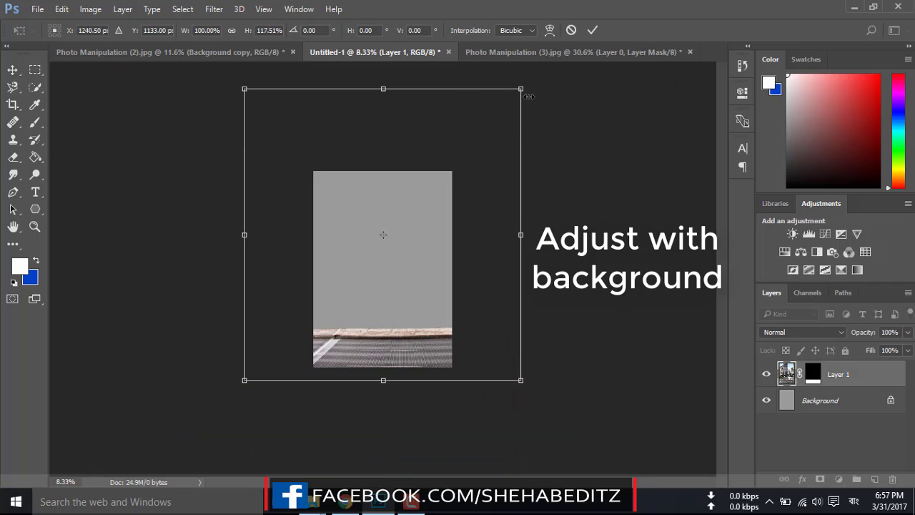
{"action": "left_click_drag", "start_coordinate": [529, 229], "coordinate": [550, 235]}
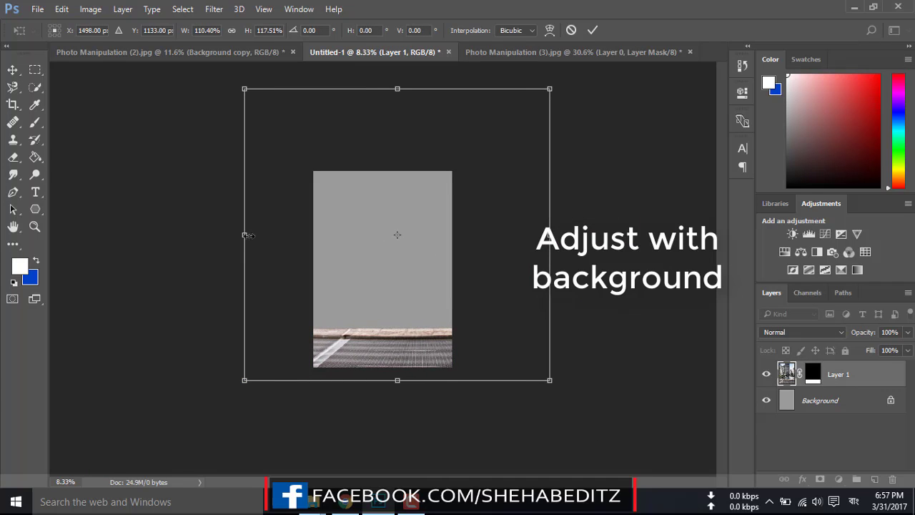
{"action": "left_click_drag", "start_coordinate": [245, 235], "coordinate": [232, 236]}
{"action": "left_click_drag", "start_coordinate": [553, 90], "coordinate": [564, 74]}
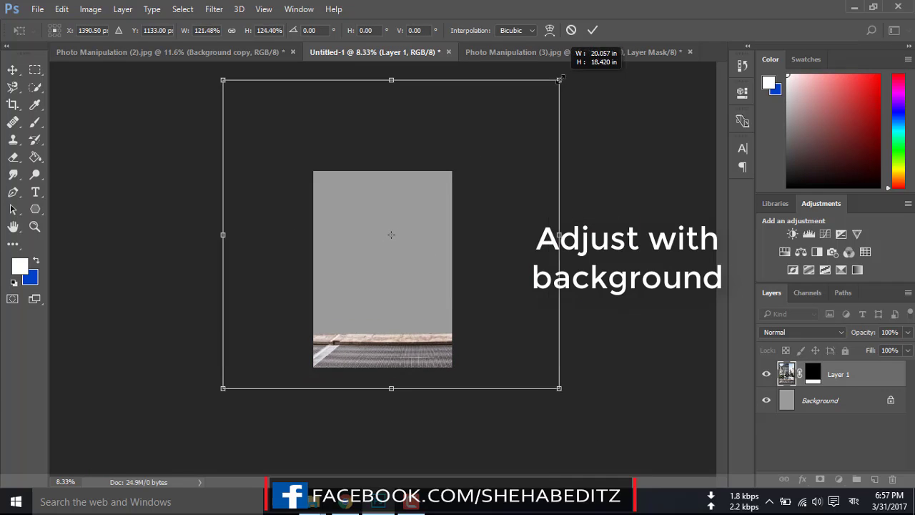
{"action": "left_click_drag", "start_coordinate": [459, 235], "coordinate": [457, 223]}
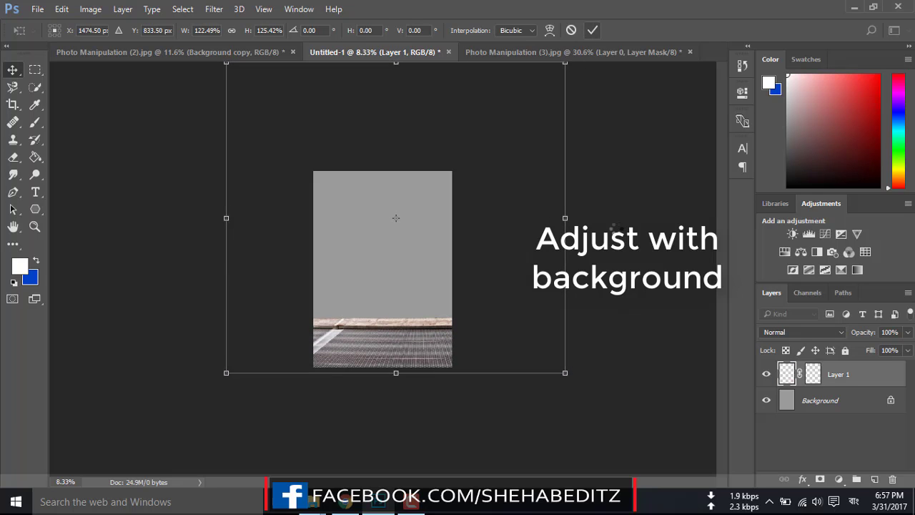
{"action": "key", "text": "ctrl+0"}
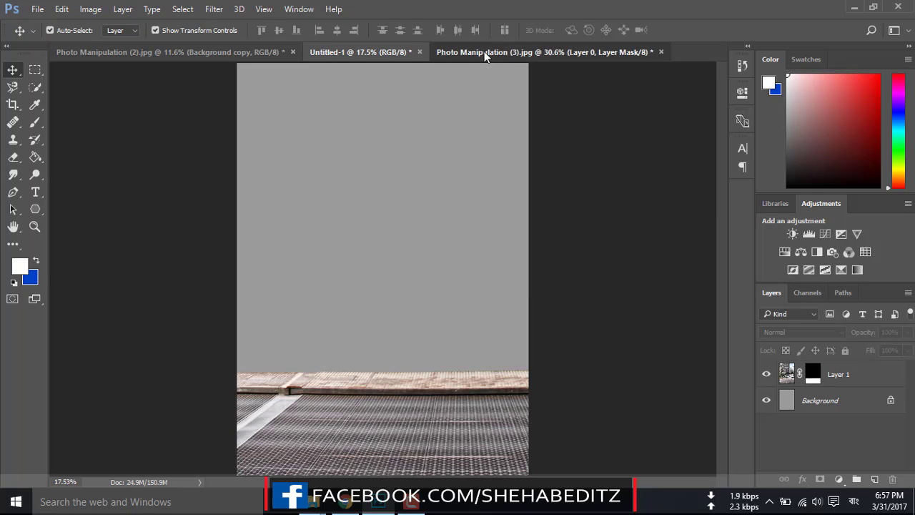
Close Photo Manipulation (3) without saving changes.
{"action": "left_click", "coordinate": [484, 52]}
{"action": "left_click", "coordinate": [661, 52]}
{"action": "left_click", "coordinate": [461, 199]}
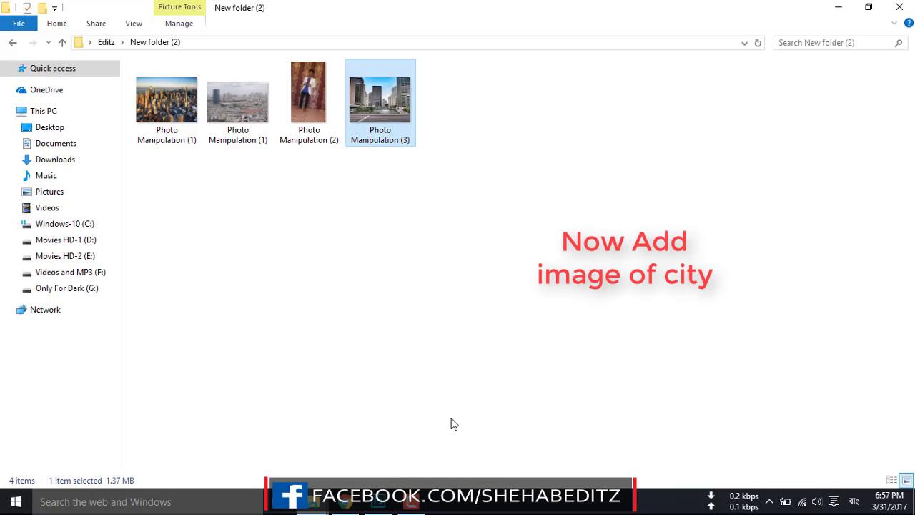
Place Photo Manipulation (1) on the canvas and stretch it up and down to the ledge.
{"action": "mouse_move", "coordinate": [236, 127]}
{"action": "left_mouse_down"}
{"action": "mouse_move", "coordinate": [413, 455]}
{"action": "mouse_move", "coordinate": [428, 308]}
{"action": "left_mouse_up"}
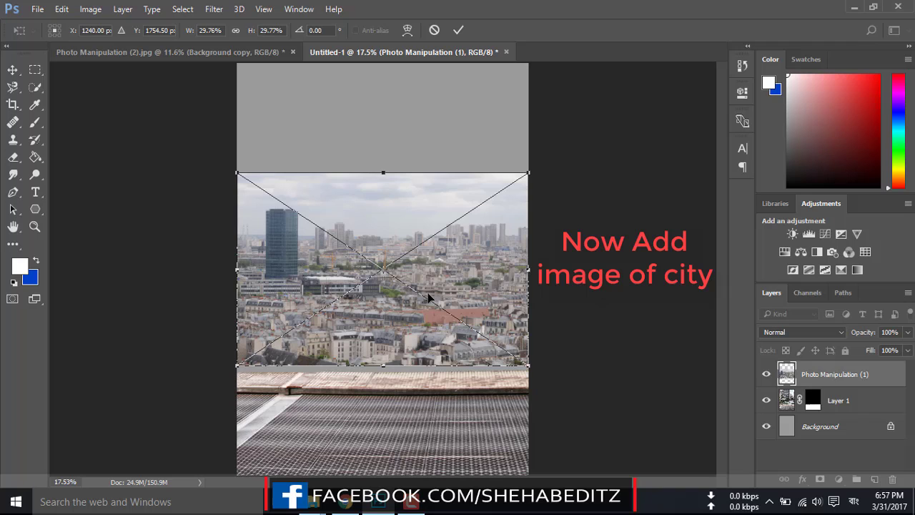
{"action": "left_click", "coordinate": [459, 31]}
{"action": "key", "text": "ctrl+t"}
{"action": "left_click_drag", "start_coordinate": [383, 173], "coordinate": [383, 113]}
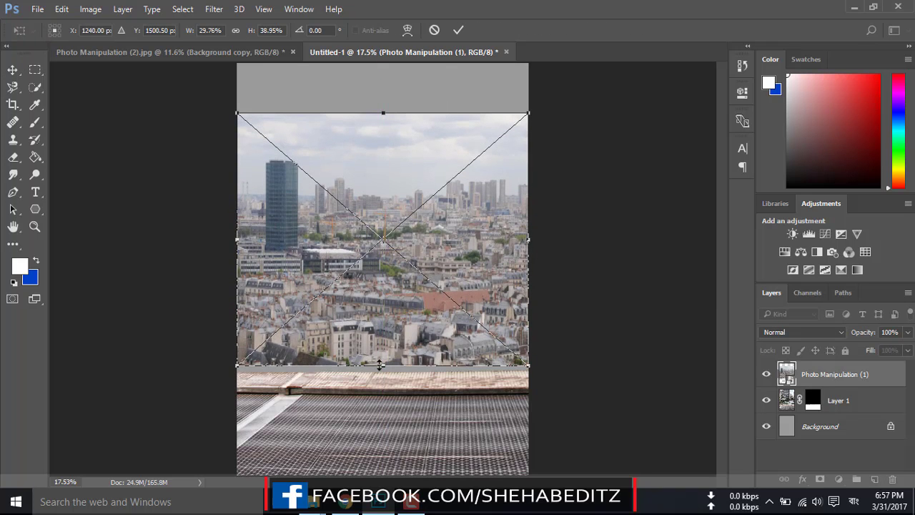
{"action": "left_click_drag", "start_coordinate": [384, 365], "coordinate": [383, 398]}
{"action": "left_click", "coordinate": [458, 30]}
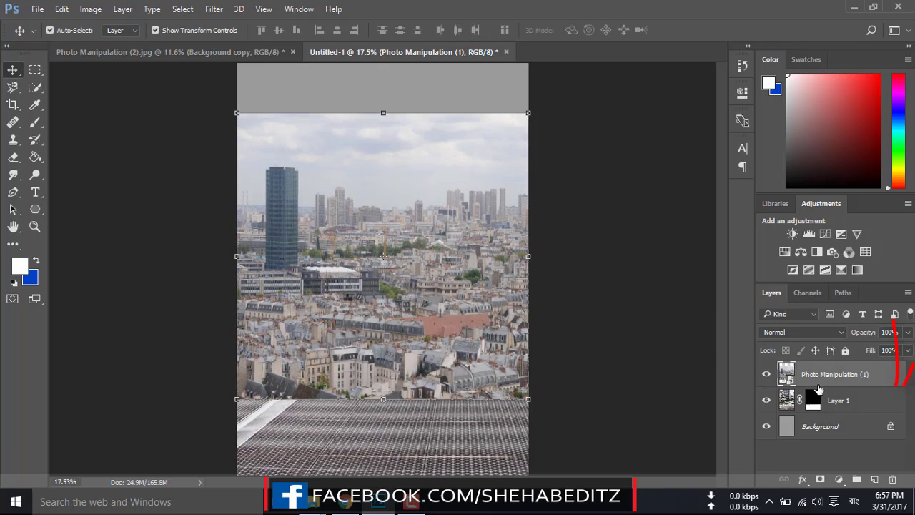
Move the city layer beneath Layer 1 and nudge it slightly downward.
{"action": "left_click_drag", "start_coordinate": [834, 374], "coordinate": [835, 409]}
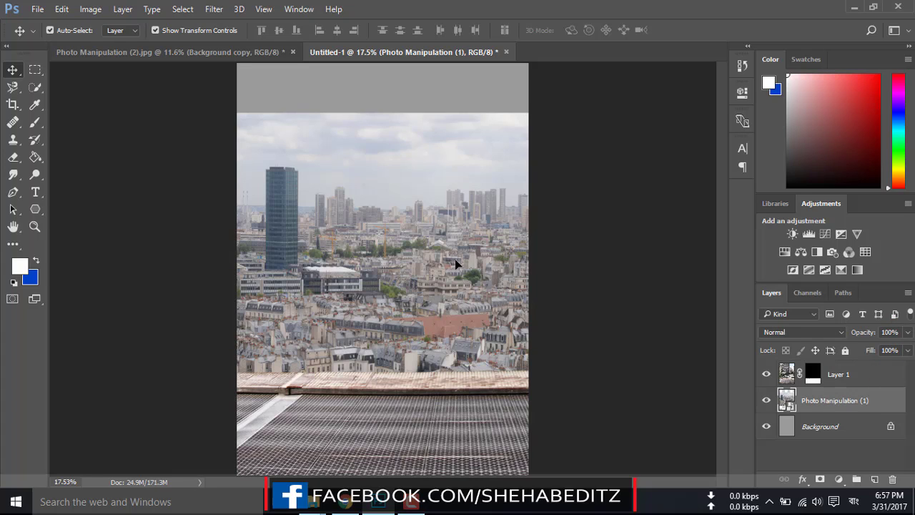
{"action": "left_click_drag", "start_coordinate": [455, 259], "coordinate": [454, 269]}
{"action": "left_click", "coordinate": [583, 172]}
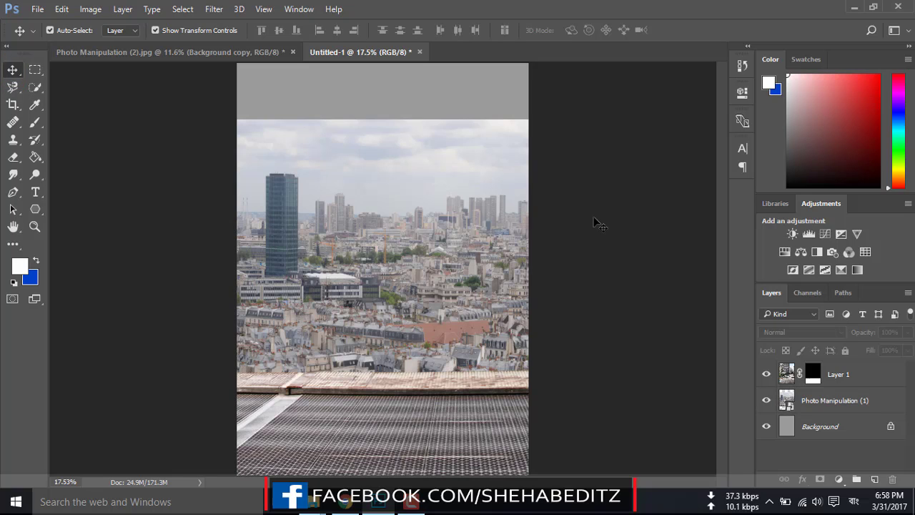
Choose the Gradient tool with a foreground-to-transparent preset and soften the rooftop mask.
{"action": "left_click", "coordinate": [814, 379]}
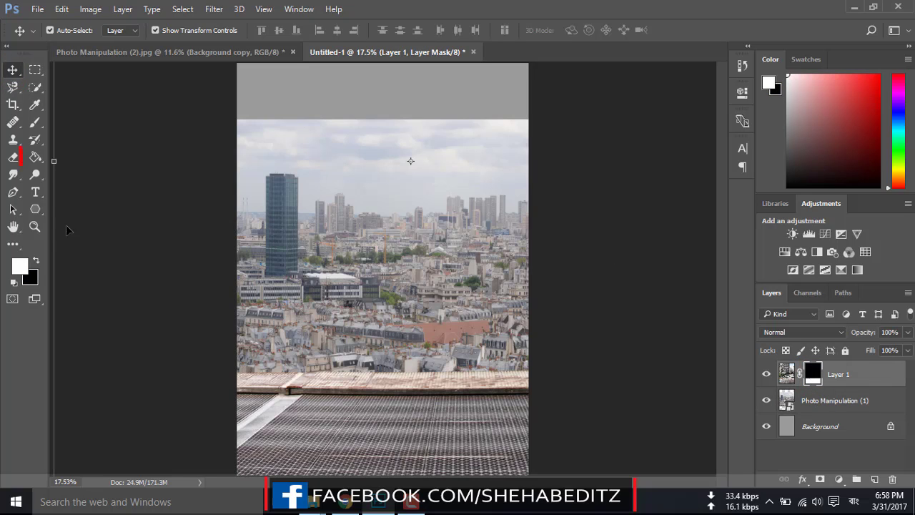
{"action": "right_click", "coordinate": [35, 157]}
{"action": "left_click", "coordinate": [92, 157]}
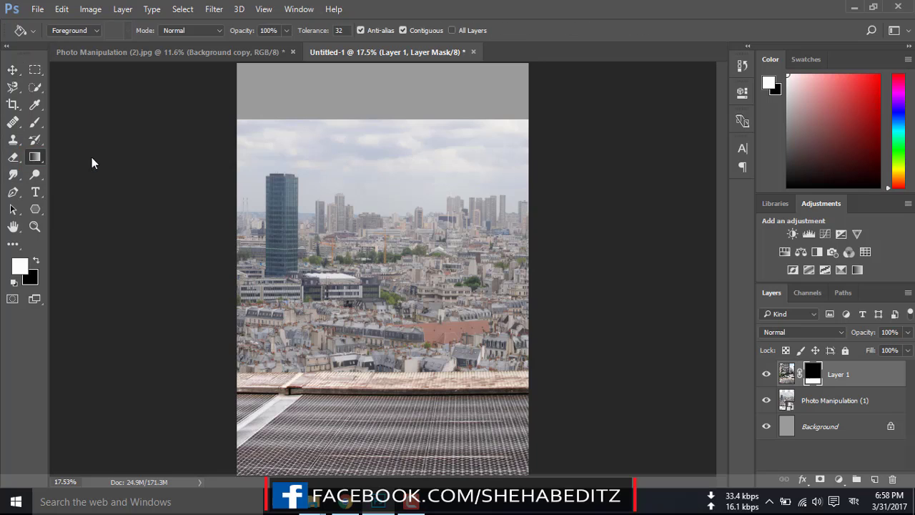
{"action": "left_click", "coordinate": [96, 29]}
{"action": "left_click", "coordinate": [92, 99]}
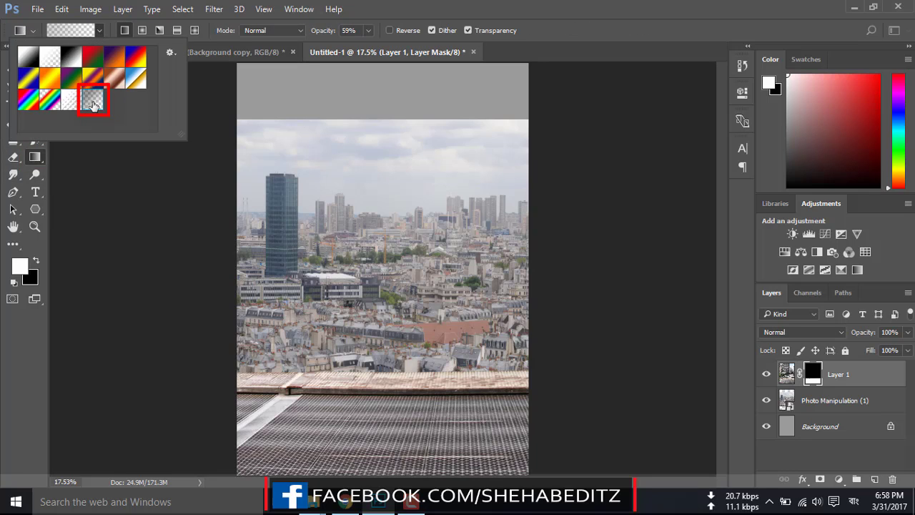
{"action": "left_click", "coordinate": [332, 121]}
{"action": "mouse_move", "coordinate": [374, 92]}
{"action": "left_mouse_down"}
{"action": "mouse_move", "coordinate": [393, 186]}
{"action": "mouse_move", "coordinate": [385, 96]}
{"action": "left_mouse_up"}
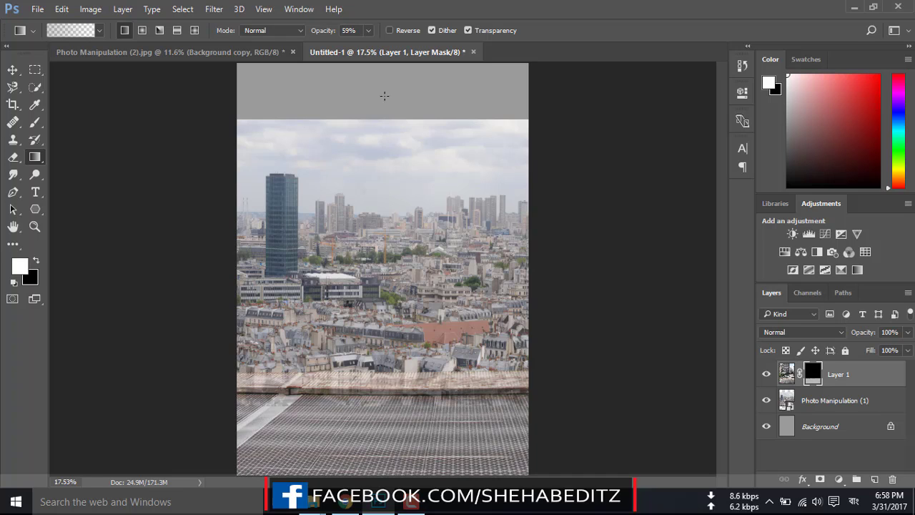
{"action": "key", "text": "ctrl+2"}
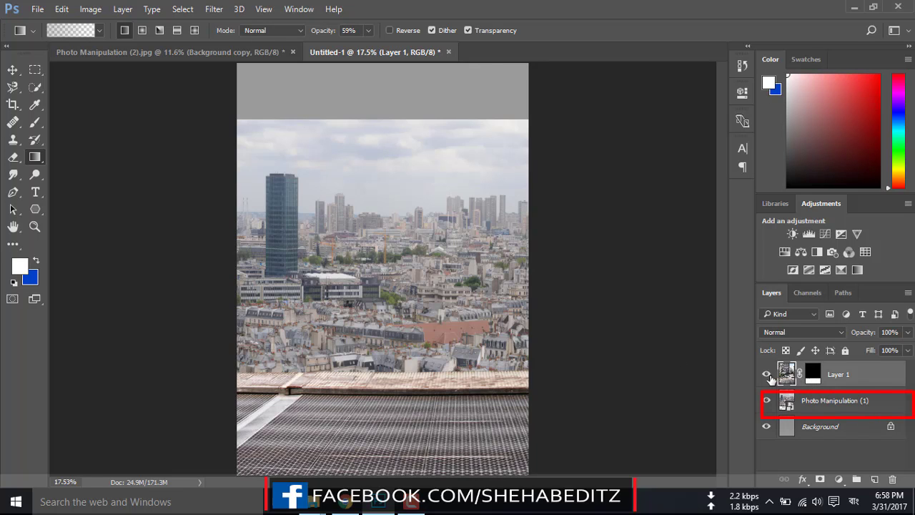
Mask Photo Manipulation (1) and fade its top with 100% opacity gradients.
{"action": "left_click", "coordinate": [789, 403]}
{"action": "left_click", "coordinate": [820, 479]}
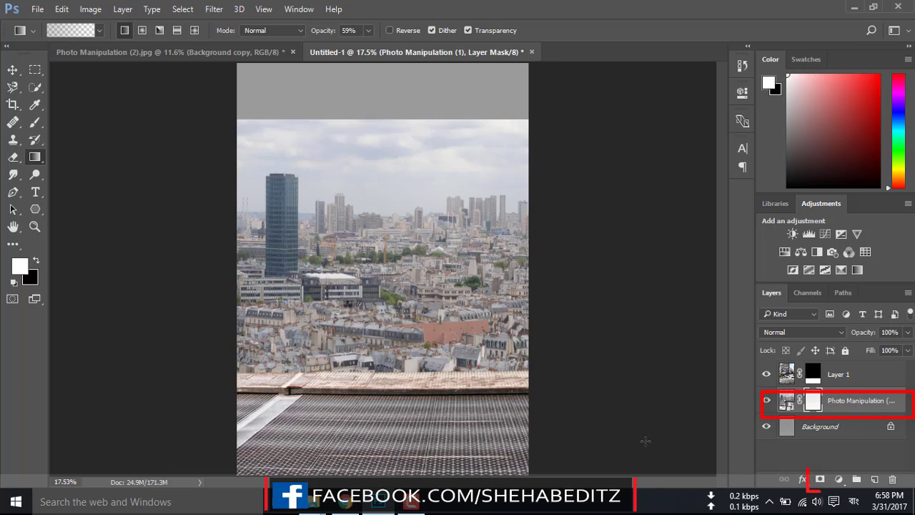
{"action": "left_click_drag", "start_coordinate": [368, 209], "coordinate": [379, 99]}
{"action": "left_click_drag", "start_coordinate": [380, 286], "coordinate": [383, 108]}
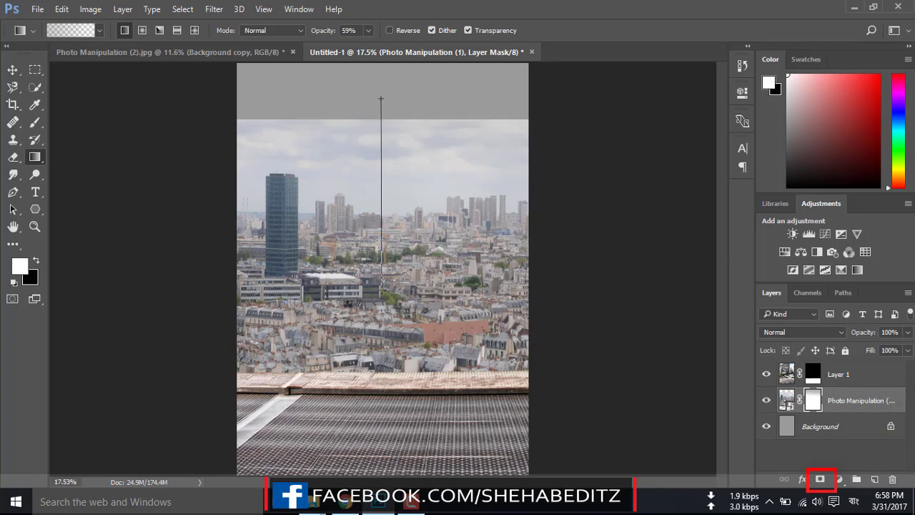
{"action": "left_click_drag", "start_coordinate": [366, 46], "coordinate": [397, 46]}
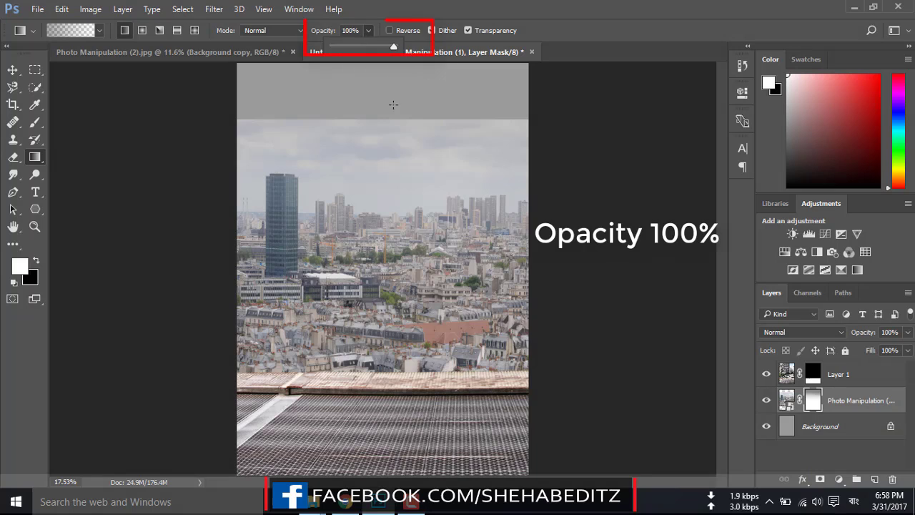
{"action": "left_click_drag", "start_coordinate": [389, 102], "coordinate": [385, 245]}
{"action": "left_click_drag", "start_coordinate": [383, 177], "coordinate": [384, 177]}
{"action": "mouse_move", "coordinate": [378, 98]}
{"action": "left_mouse_down"}
{"action": "mouse_move", "coordinate": [378, 170]}
{"action": "mouse_move", "coordinate": [399, 194]}
{"action": "left_mouse_up"}
{"action": "left_click_drag", "start_coordinate": [408, 106], "coordinate": [413, 174]}
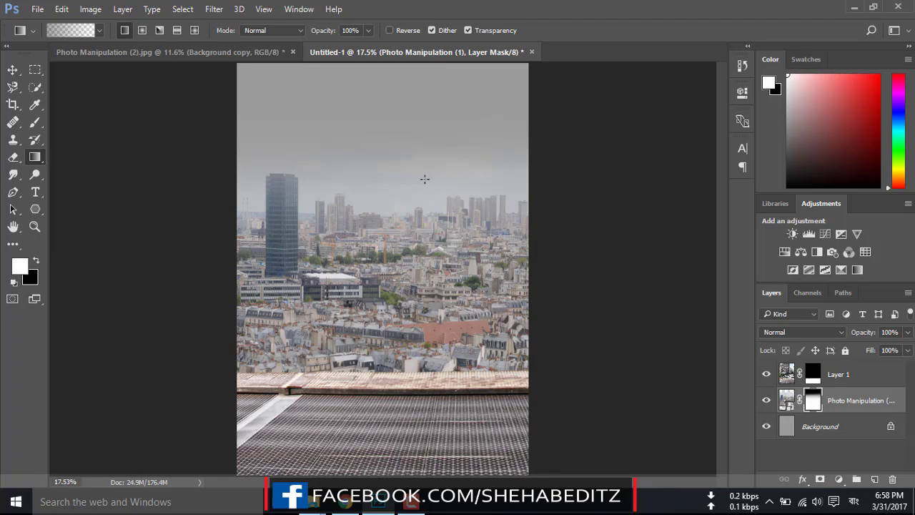
{"action": "left_click_drag", "start_coordinate": [395, 219], "coordinate": [395, 219]}
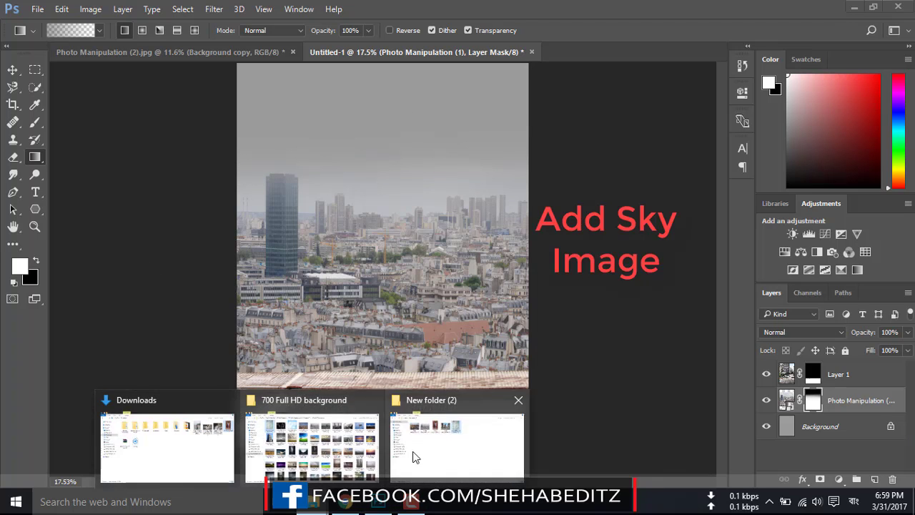
Place the cloudy sky image at the canvas top and move its layer below Photo Manipulation (1).
{"action": "left_click", "coordinate": [420, 453]}
{"action": "mouse_move", "coordinate": [461, 95]}
{"action": "left_mouse_down"}
{"action": "mouse_move", "coordinate": [377, 500]}
{"action": "mouse_move", "coordinate": [428, 306]}
{"action": "left_mouse_up"}
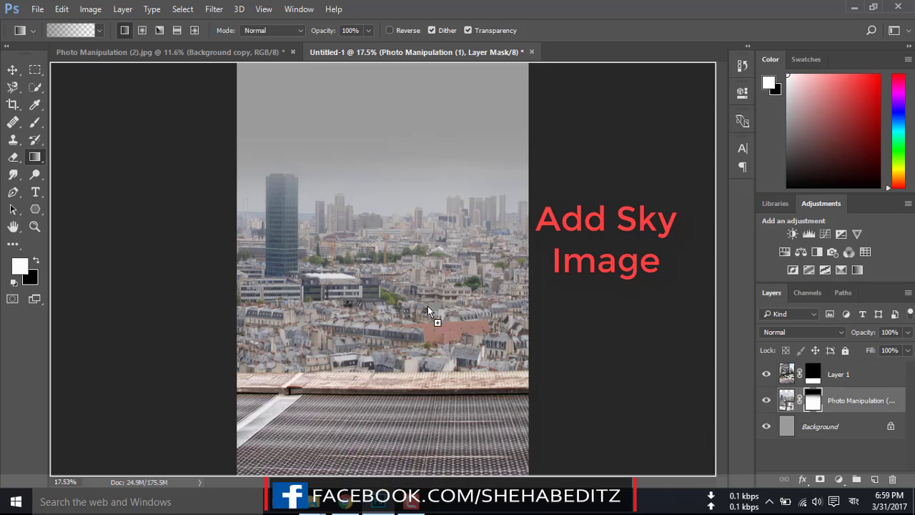
{"action": "left_click_drag", "start_coordinate": [386, 188], "coordinate": [384, 186]}
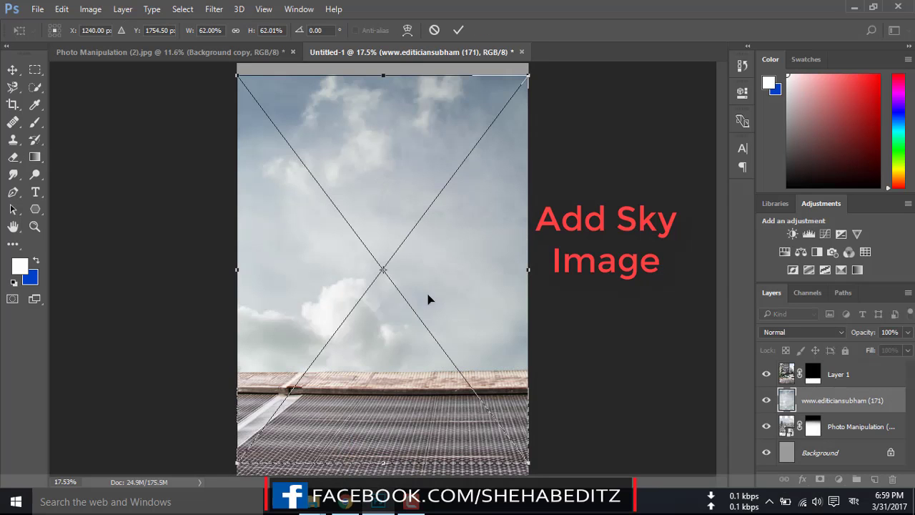
{"action": "left_click_drag", "start_coordinate": [427, 299], "coordinate": [429, 278]}
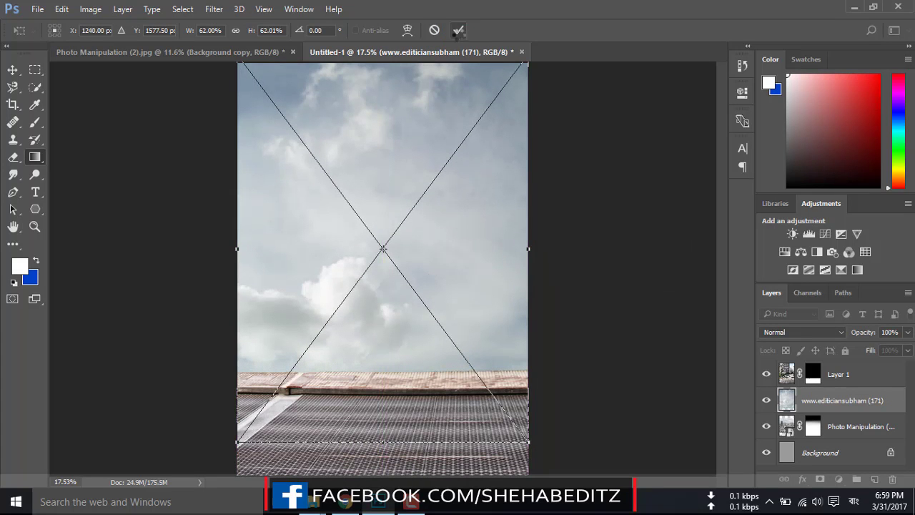
{"action": "left_click", "coordinate": [458, 30]}
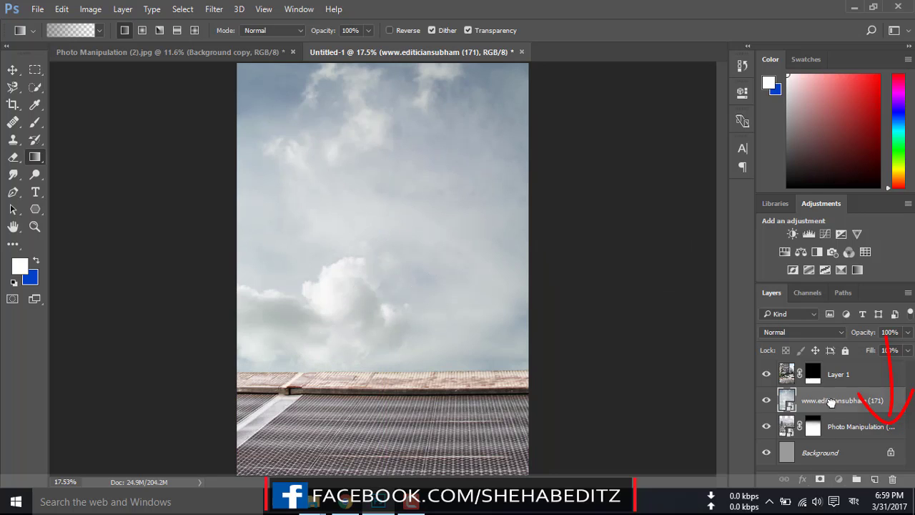
{"action": "left_click_drag", "start_coordinate": [831, 402], "coordinate": [829, 432]}
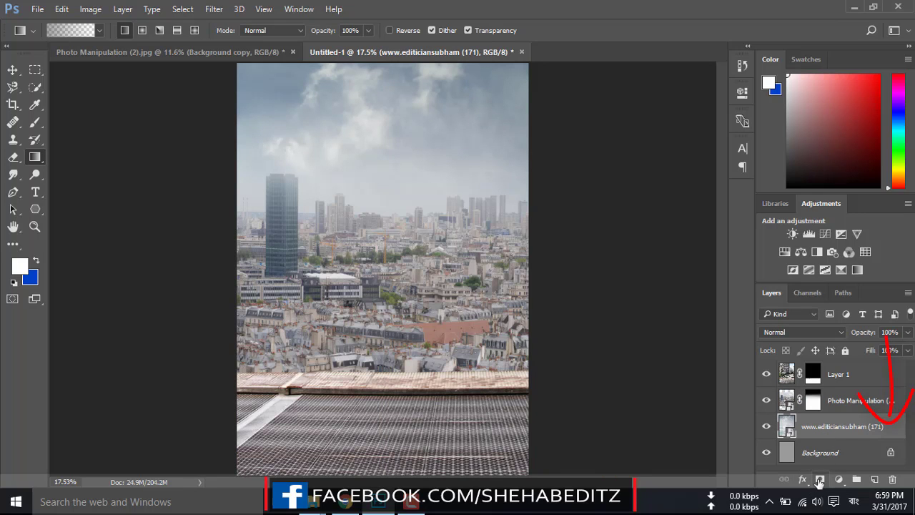
Blend the sky layer with a gradient mask and stretch it wider and lower.
{"action": "left_click", "coordinate": [821, 479]}
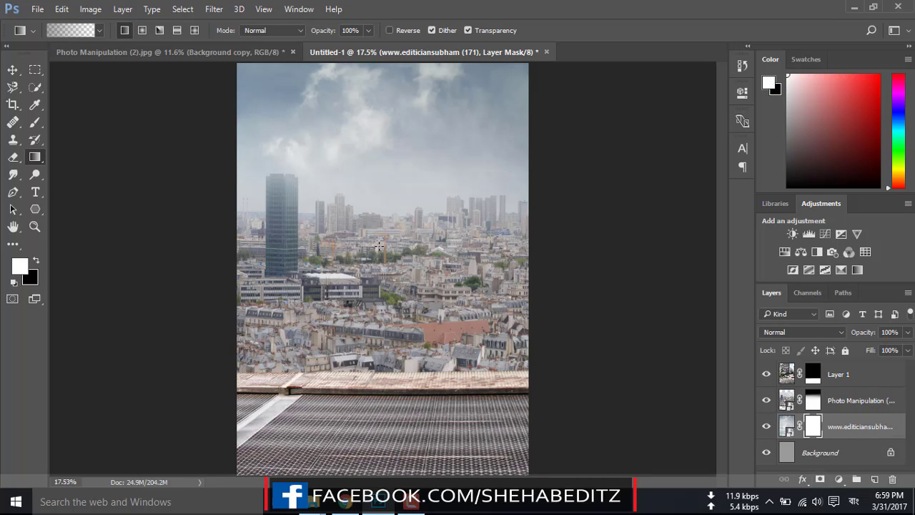
{"action": "left_click_drag", "start_coordinate": [377, 180], "coordinate": [374, 129]}
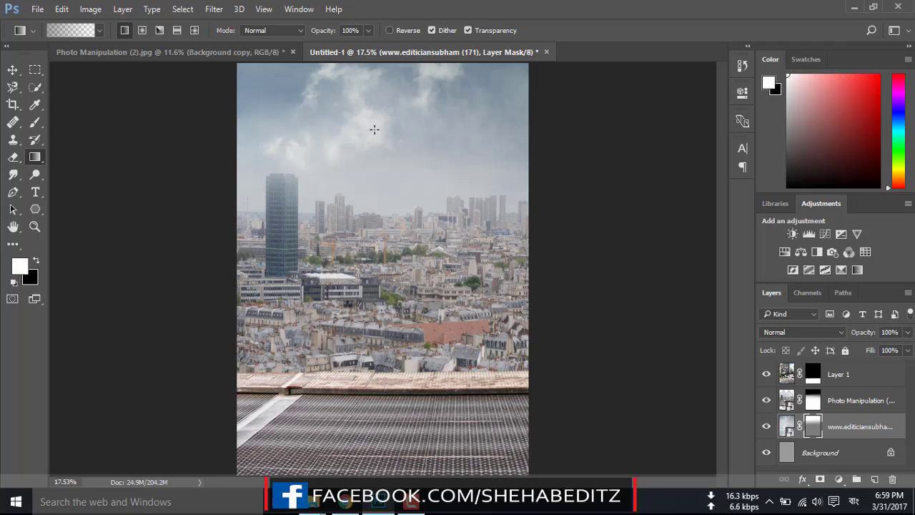
{"action": "key", "text": "v"}
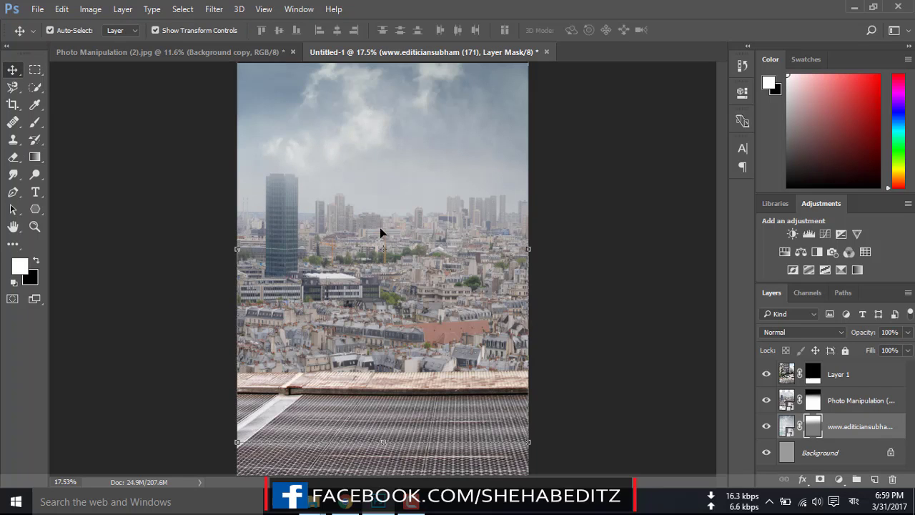
{"action": "left_click_drag", "start_coordinate": [385, 443], "coordinate": [385, 473]}
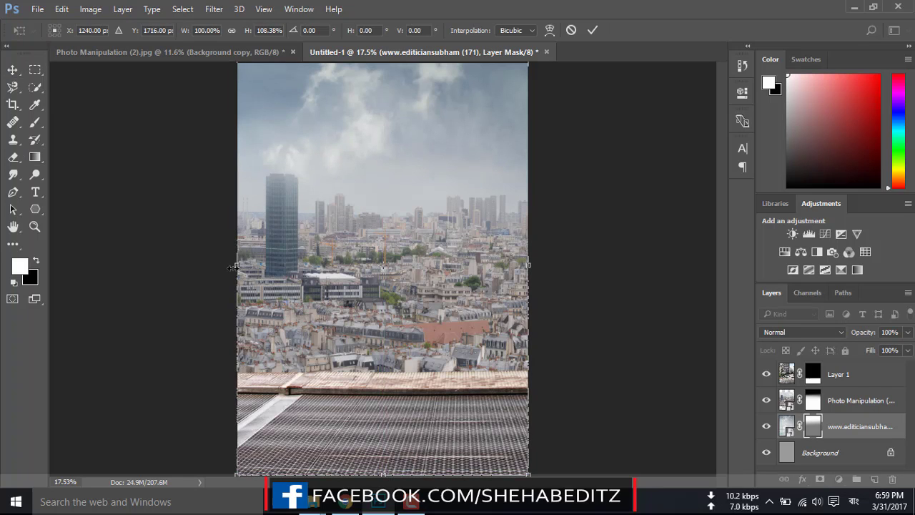
{"action": "left_click_drag", "start_coordinate": [232, 267], "coordinate": [216, 266]}
{"action": "left_click_drag", "start_coordinate": [536, 263], "coordinate": [536, 223]}
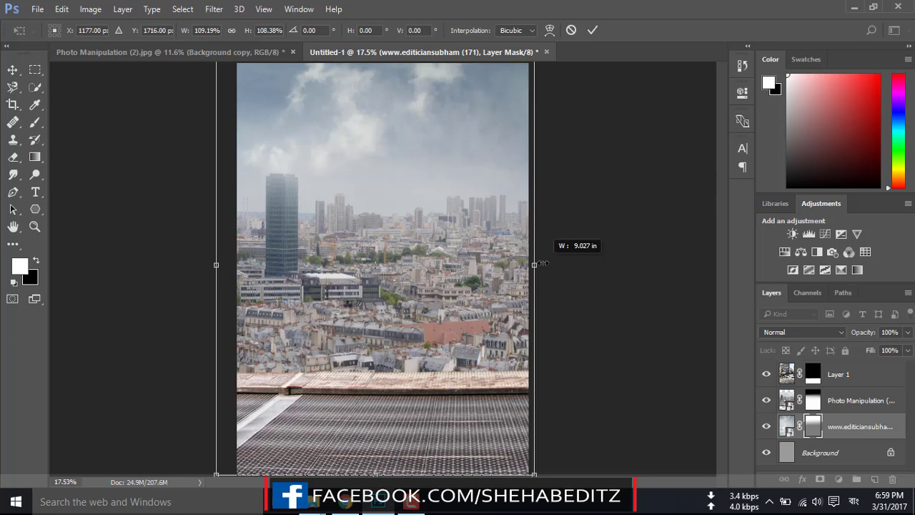
{"action": "left_click", "coordinate": [588, 28]}
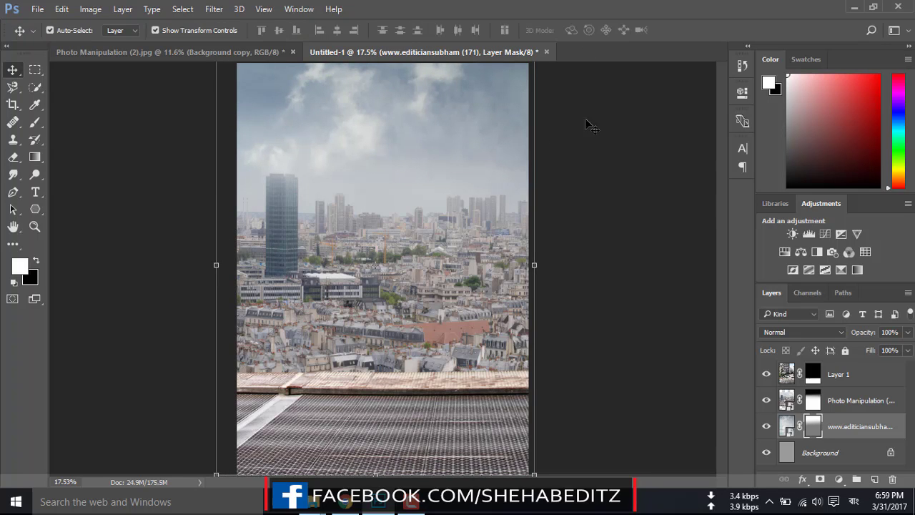
{"action": "left_click", "coordinate": [580, 163]}
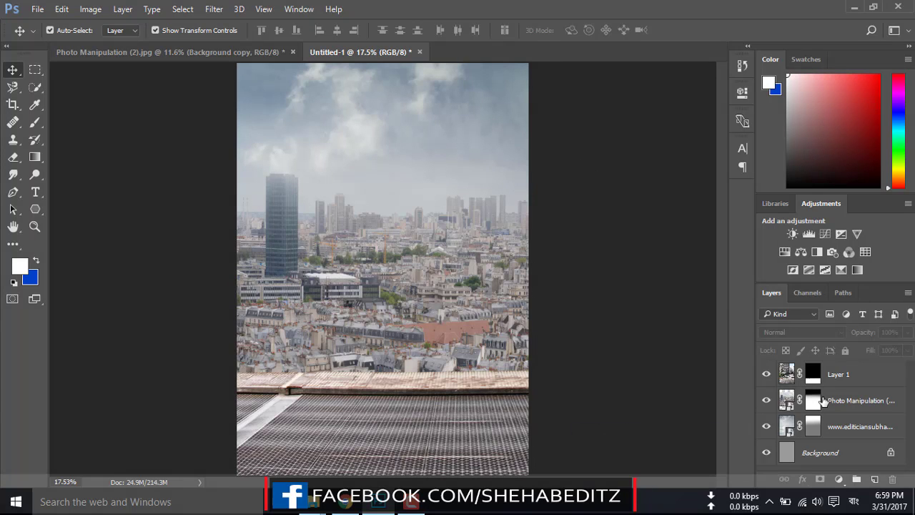
Clip a Vibrance layer to the sky: Vibrance -25, Saturation +4.
{"action": "left_click", "coordinate": [789, 428]}
{"action": "left_click", "coordinate": [789, 376]}
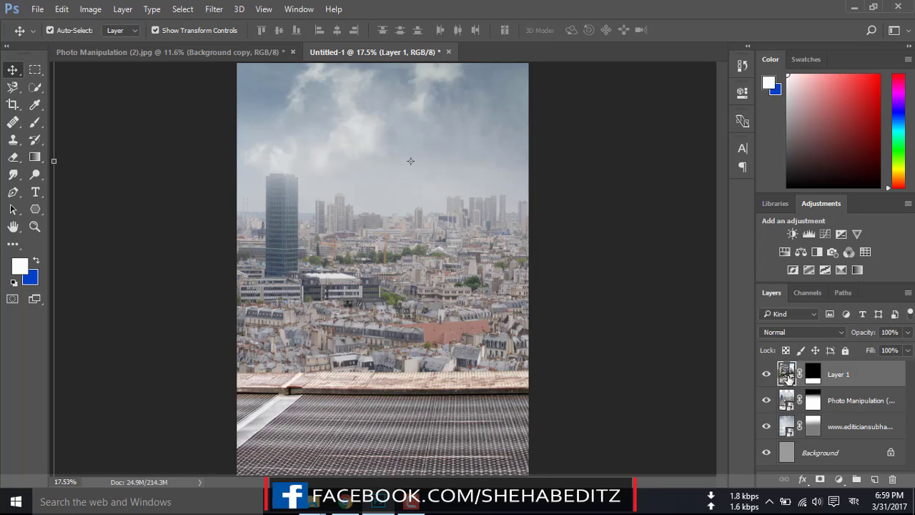
{"action": "left_click", "coordinate": [768, 375]}
{"action": "left_click", "coordinate": [767, 374]}
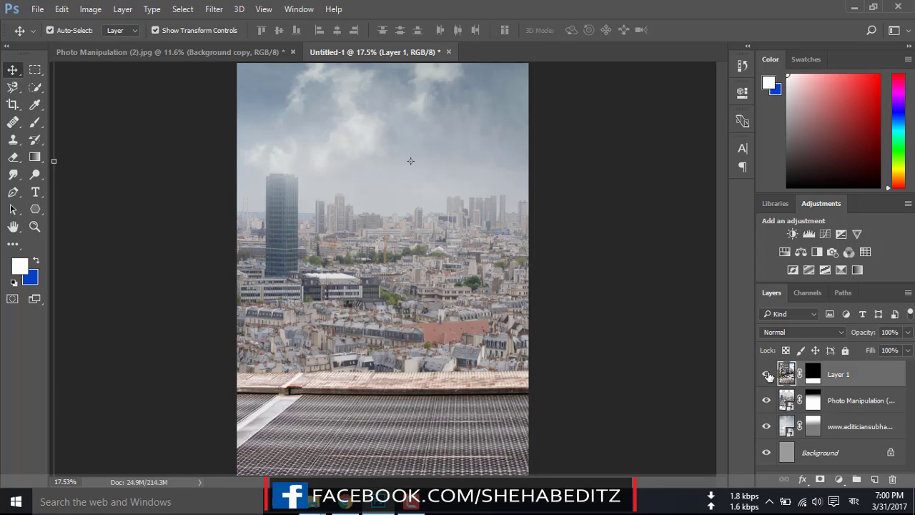
{"action": "left_click", "coordinate": [789, 428]}
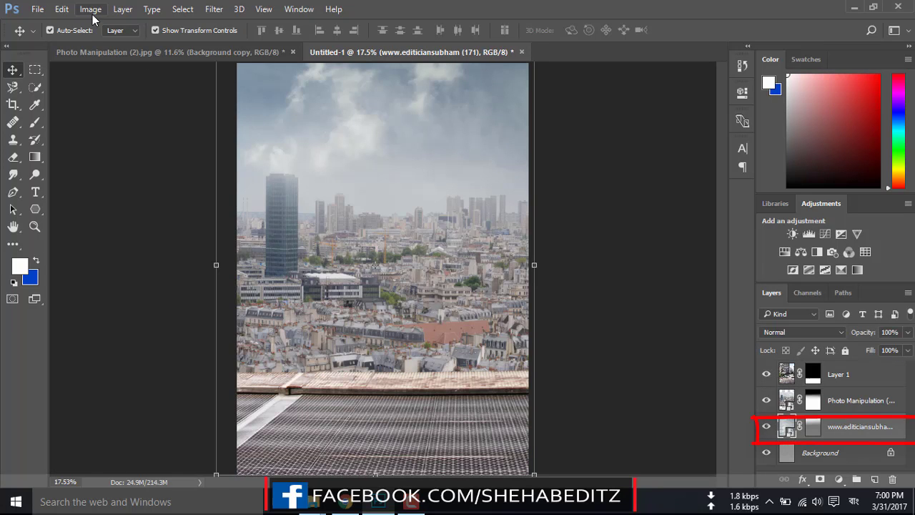
{"action": "left_click", "coordinate": [839, 479]}
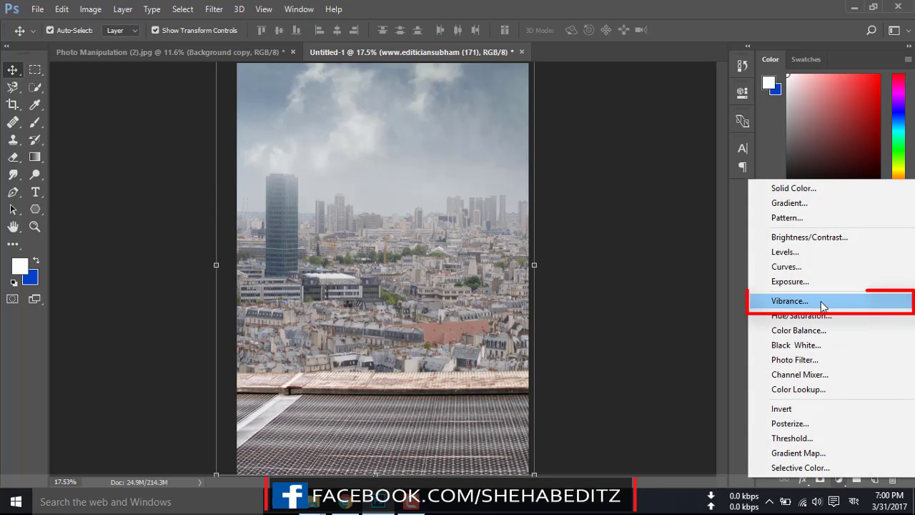
{"action": "left_click", "coordinate": [766, 304]}
{"action": "left_click", "coordinate": [624, 316]}
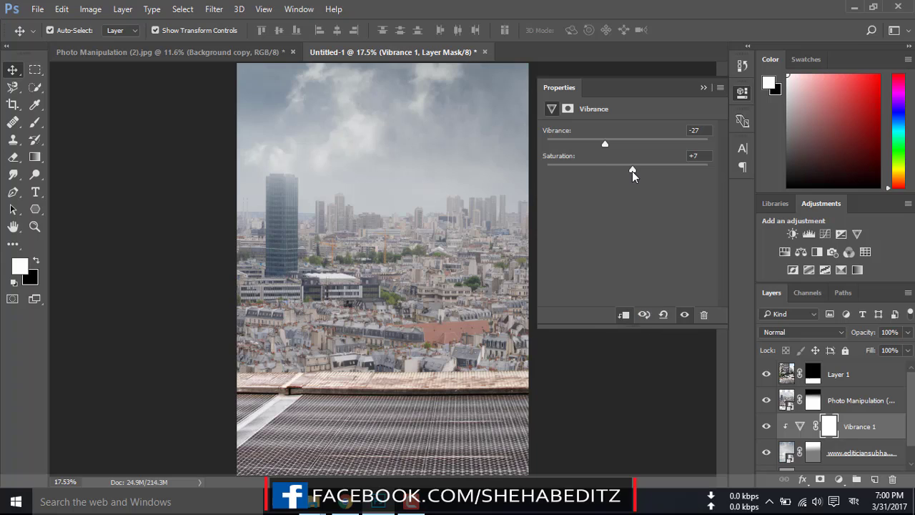
{"action": "left_click_drag", "start_coordinate": [632, 171], "coordinate": [607, 144]}
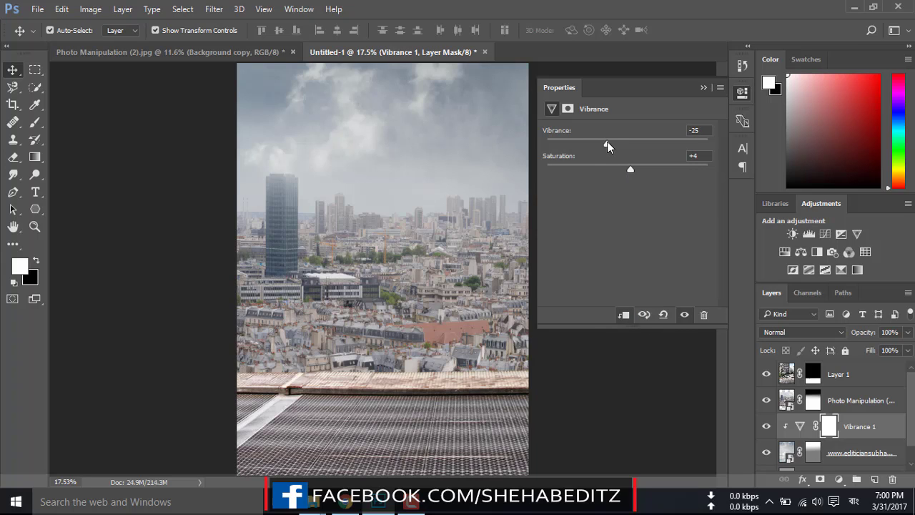
{"action": "left_click", "coordinate": [703, 88]}
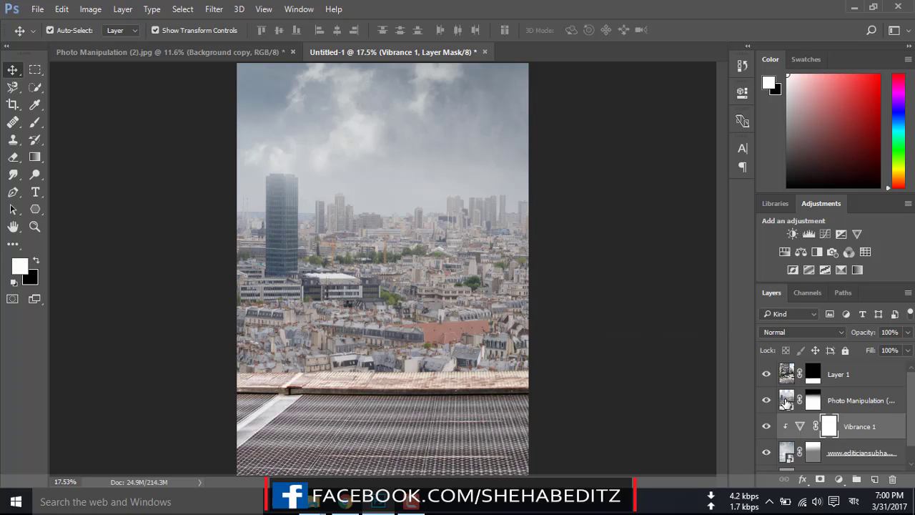
Clip Vibrance 2 to Photo Manipulation (1) with Saturation +6.
{"action": "left_click", "coordinate": [786, 401]}
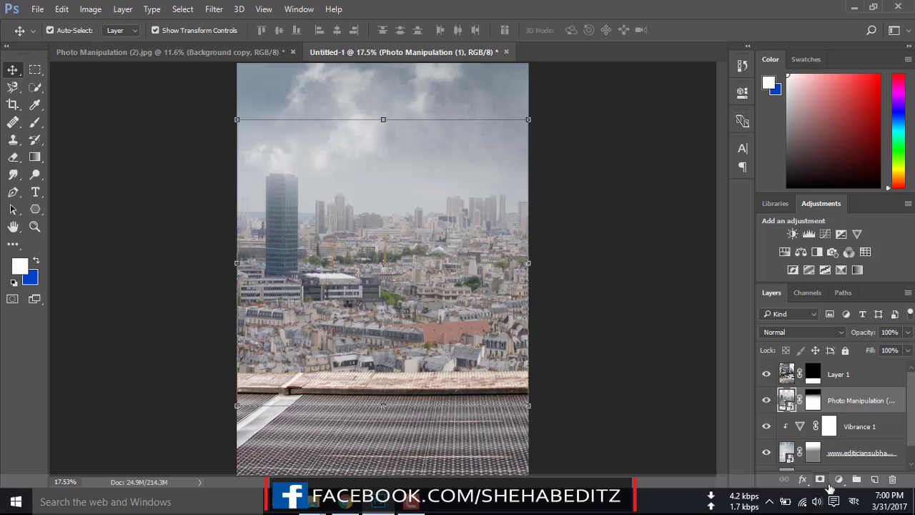
{"action": "left_click", "coordinate": [839, 479]}
{"action": "left_click", "coordinate": [787, 306]}
{"action": "left_click", "coordinate": [632, 314]}
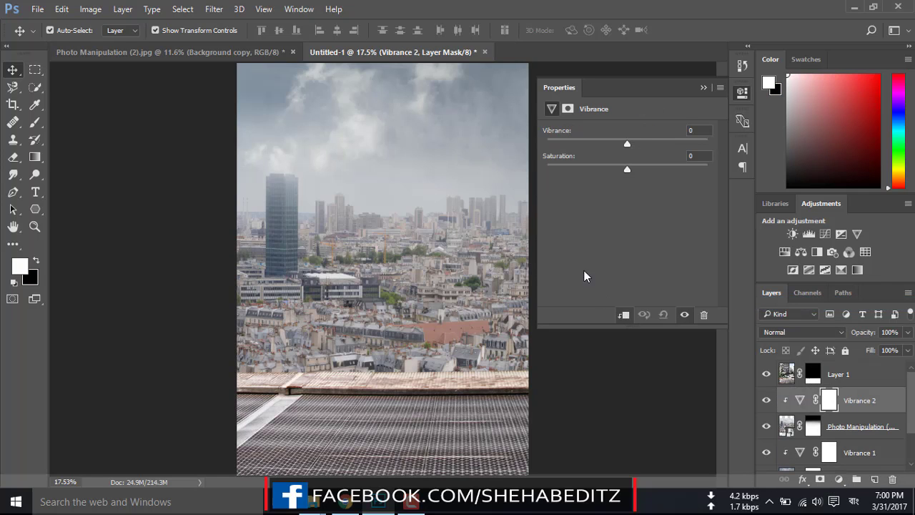
{"action": "left_click_drag", "start_coordinate": [627, 169], "coordinate": [632, 171]}
{"action": "left_click", "coordinate": [743, 91]}
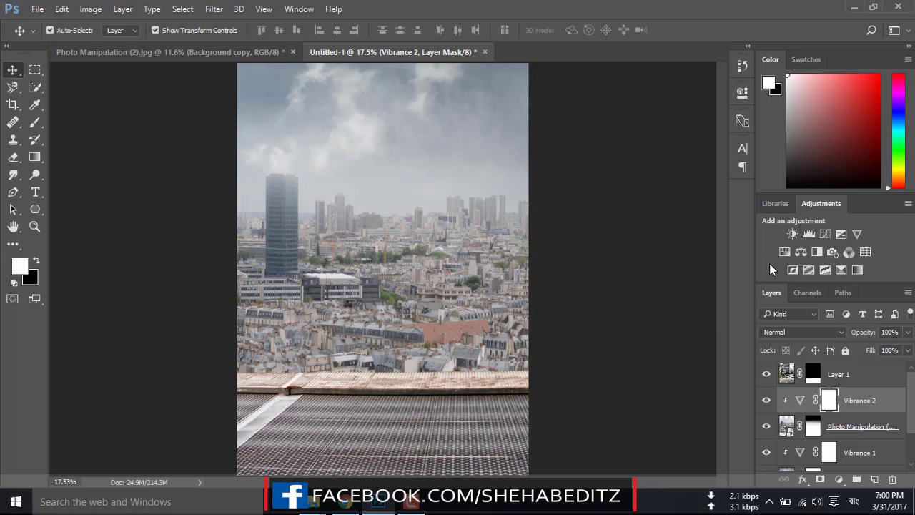
Add a Color Balance adjustment on Layer 1 with Cyan–Red at -11.
{"action": "left_click", "coordinate": [786, 373]}
{"action": "left_click", "coordinate": [839, 480]}
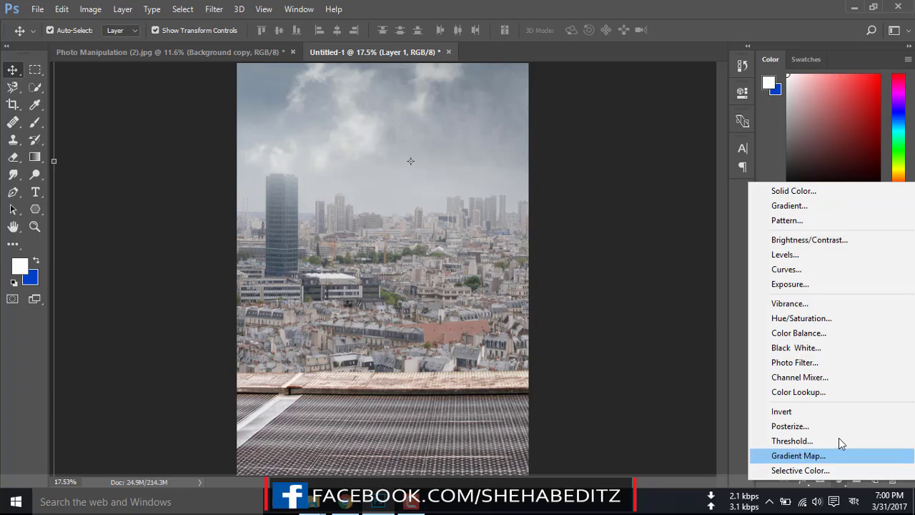
{"action": "left_click", "coordinate": [799, 333]}
{"action": "left_click_drag", "start_coordinate": [610, 160], "coordinate": [603, 161]}
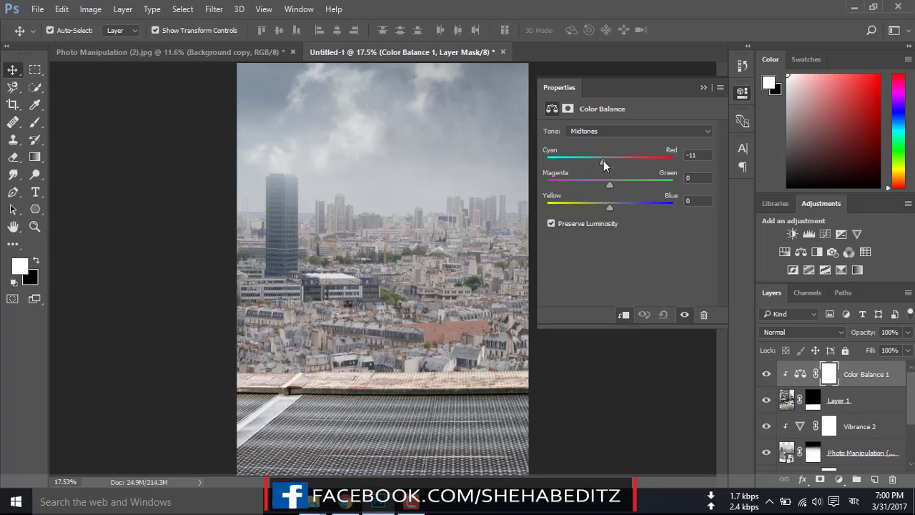
{"action": "left_click", "coordinate": [743, 91]}
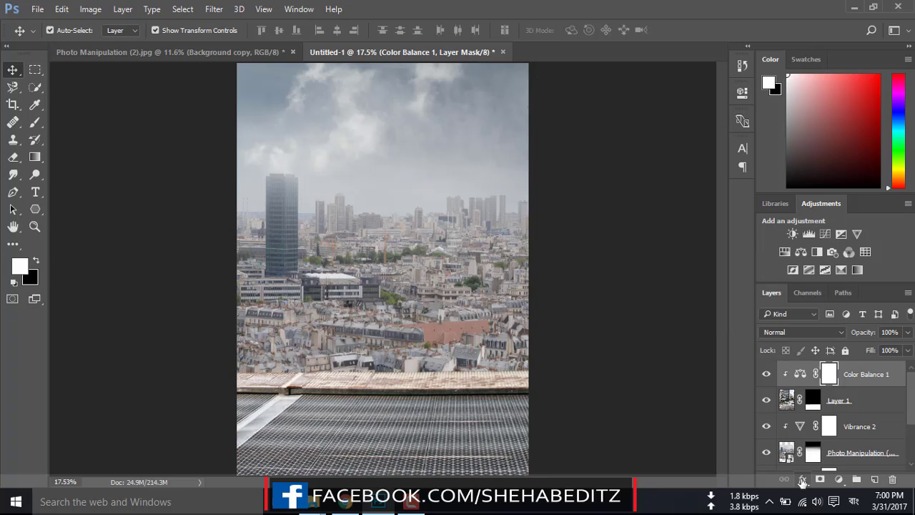
Add an unclipped Vibrance 3 layer on top: Vibrance -8, Saturation +19.
{"action": "left_click", "coordinate": [838, 479]}
{"action": "left_click", "coordinate": [769, 298]}
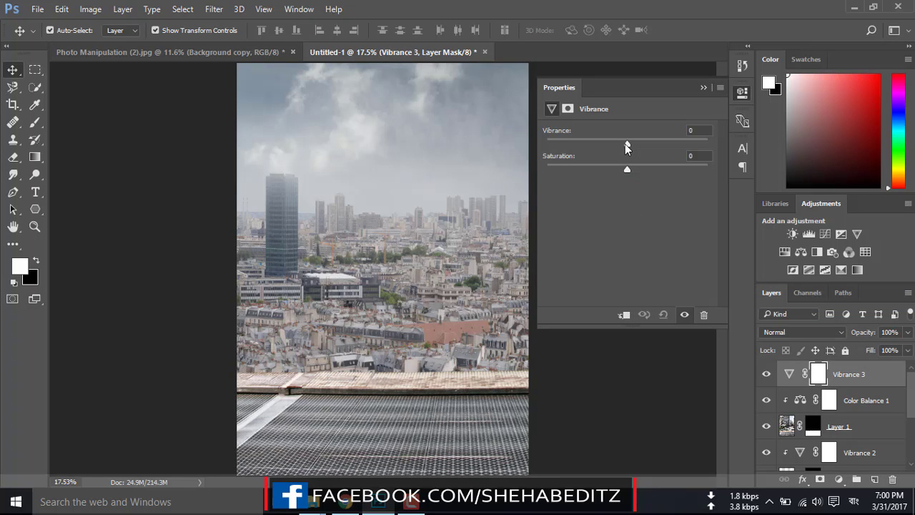
{"action": "left_click_drag", "start_coordinate": [625, 144], "coordinate": [643, 169]}
{"action": "left_click", "coordinate": [704, 87]}
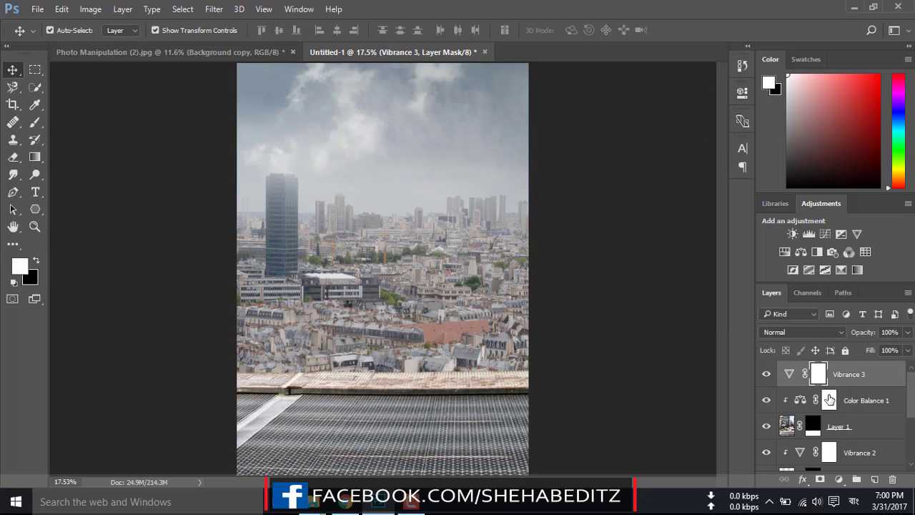
{"action": "scroll", "coordinate": [850, 382], "scroll_direction": "down", "scroll_amount": 5}
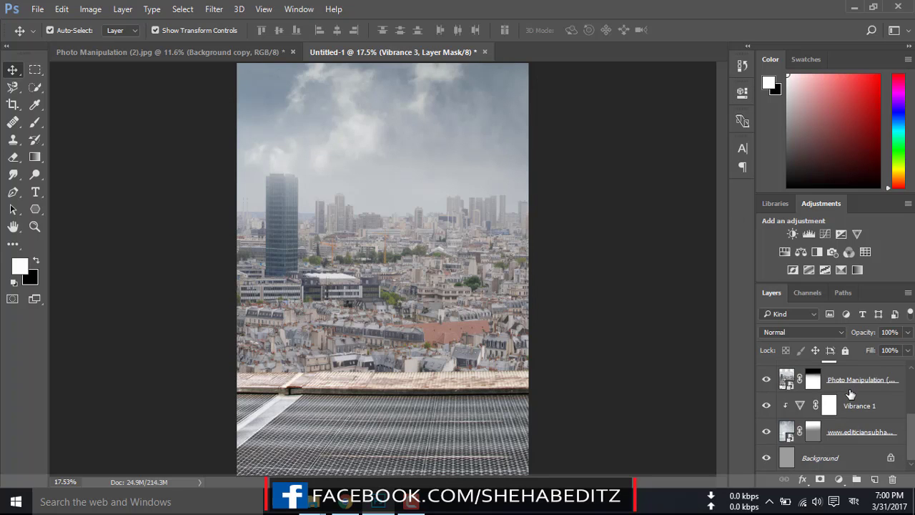
{"action": "scroll", "coordinate": [850, 394], "scroll_direction": "up", "scroll_amount": 5}
{"action": "left_click", "coordinate": [850, 384]}
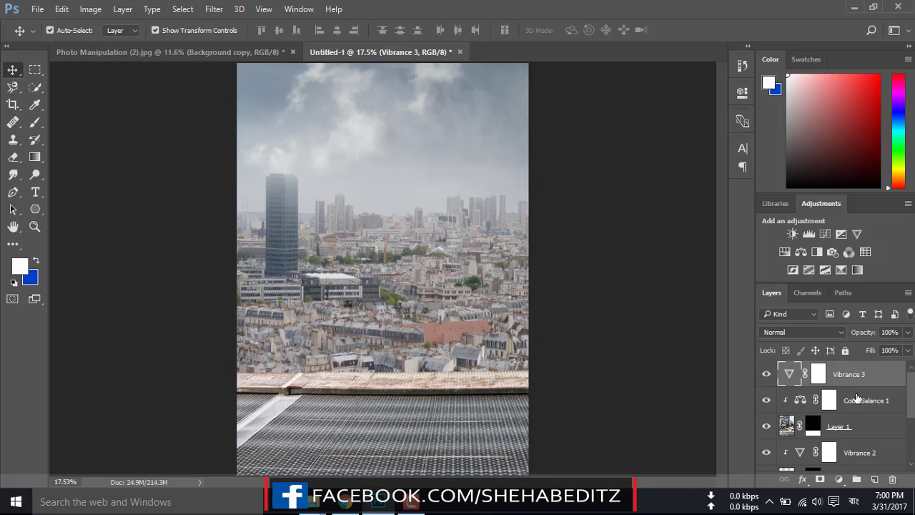
{"action": "scroll", "coordinate": [857, 399], "scroll_direction": "down", "scroll_amount": 5}
Group the backdrop layers down to the city layer as 'Background', then hide it to check.
{"action": "left_click", "coordinate": [850, 439], "text": "shift"}
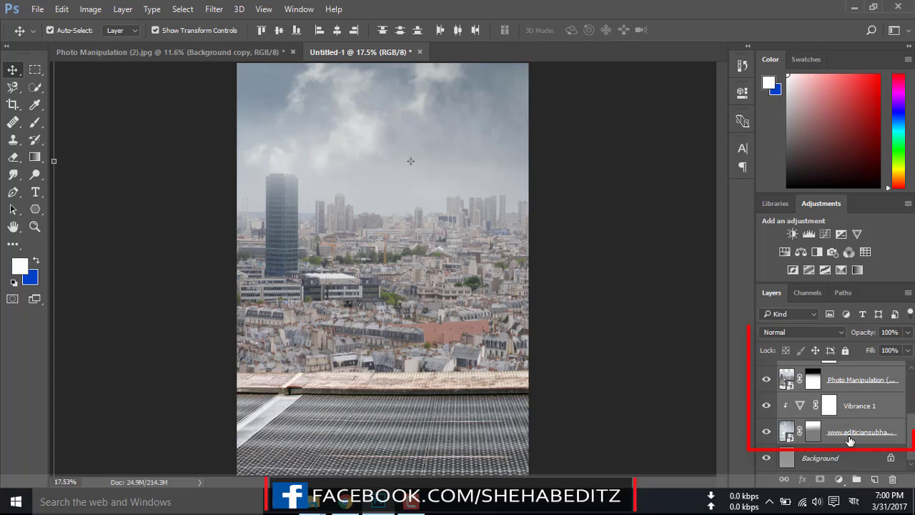
{"action": "right_click", "coordinate": [854, 416]}
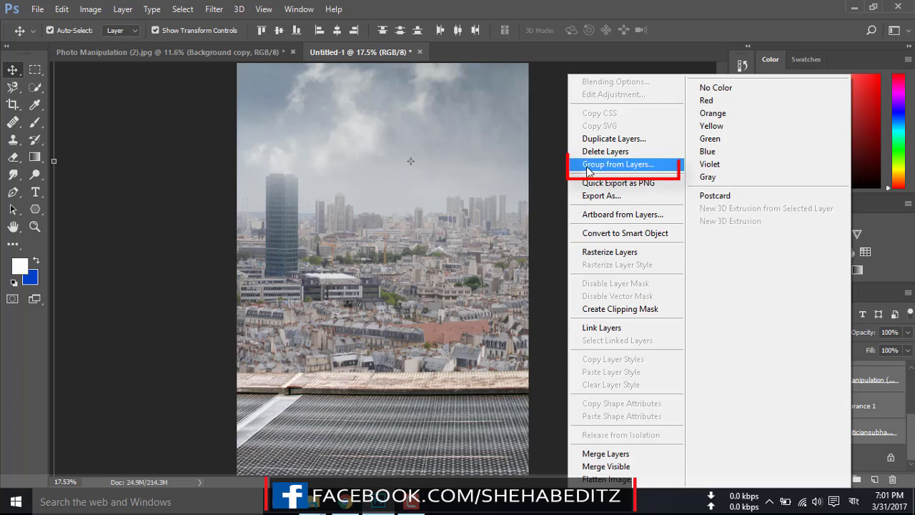
{"action": "left_click", "coordinate": [618, 164]}
{"action": "type", "text": "B"}
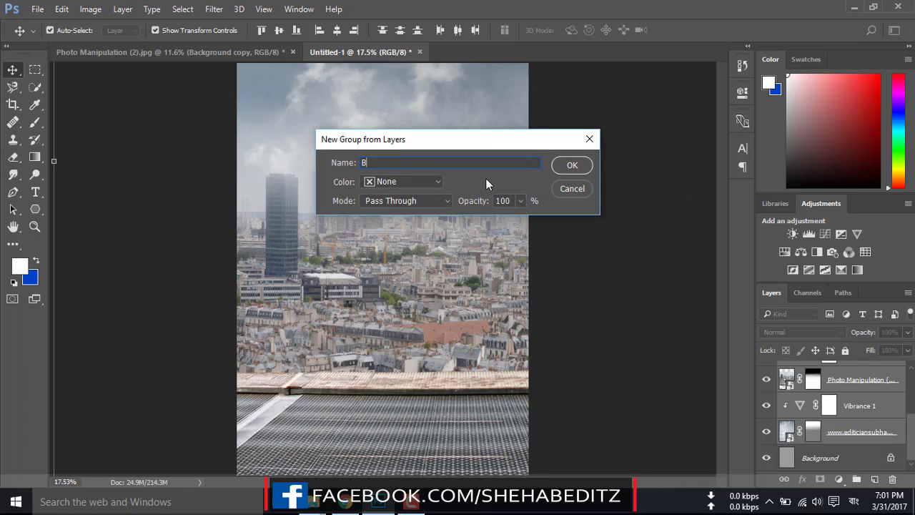
{"action": "type", "text": "ackground"}
{"action": "key", "text": "Return"}
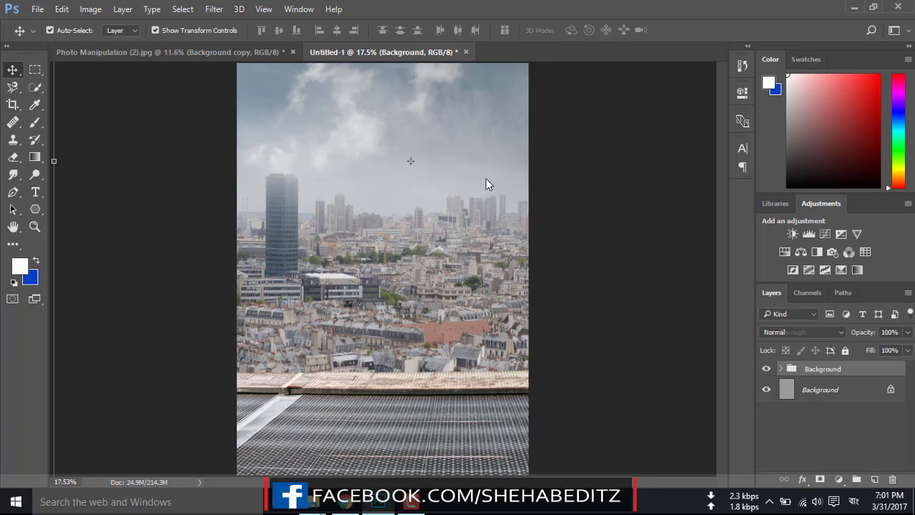
{"action": "left_click", "coordinate": [767, 369]}
Show the Background group again and bring the cut-out model in as a layer named Model.
{"action": "left_click", "coordinate": [766, 369]}
{"action": "left_click", "coordinate": [143, 55]}
{"action": "mouse_move", "coordinate": [368, 188]}
{"action": "left_mouse_down"}
{"action": "mouse_move", "coordinate": [361, 52]}
{"action": "mouse_move", "coordinate": [419, 271]}
{"action": "left_mouse_up"}
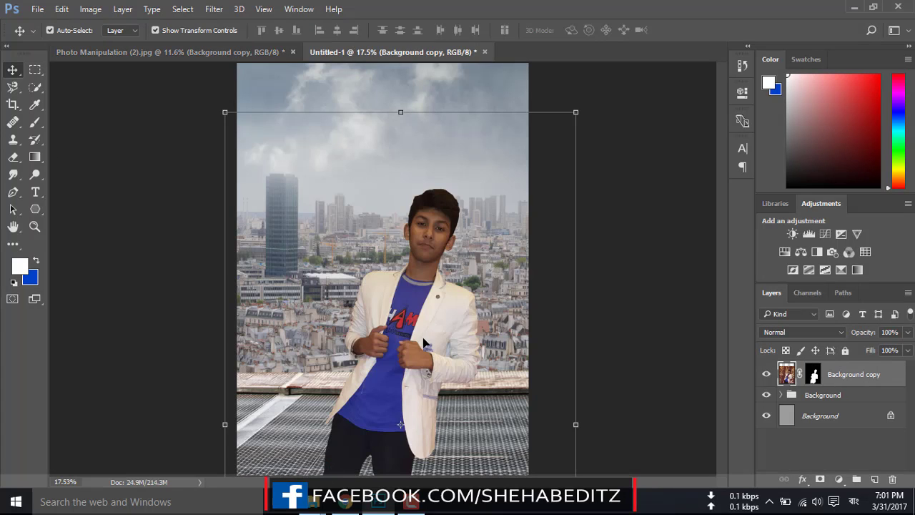
{"action": "double_click", "coordinate": [851, 374]}
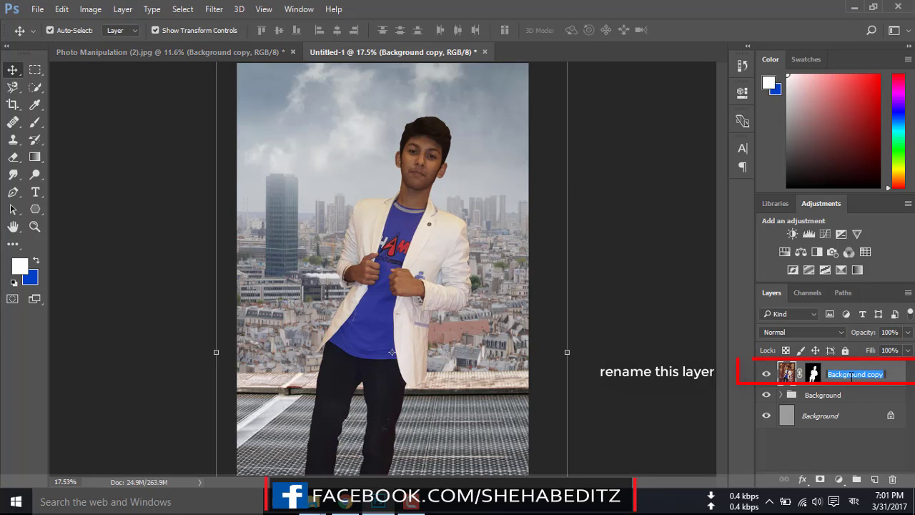
{"action": "type", "text": "Model"}
{"action": "key", "text": "Return"}
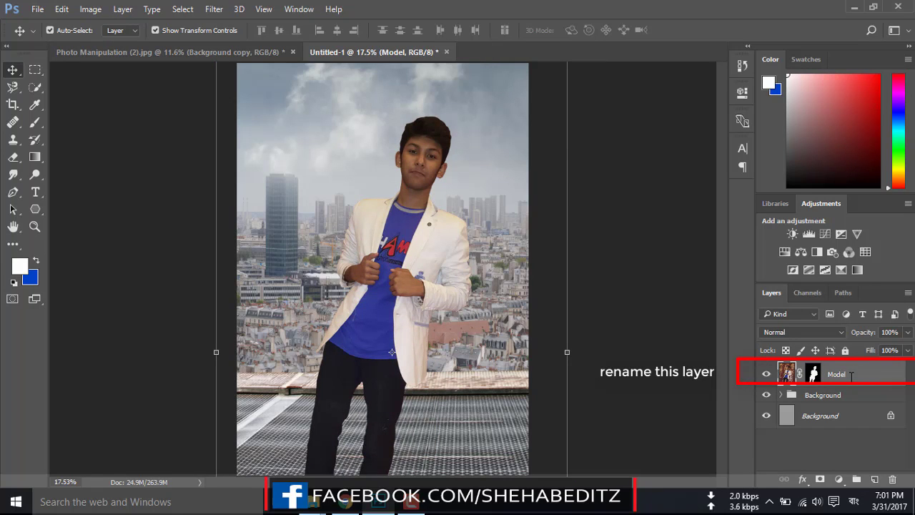
Scale the model down to about 91%, place him on the rooftop and rotate him upright.
{"action": "key", "text": "ctrl+minus"}
{"action": "key", "text": "ctrl+minus"}
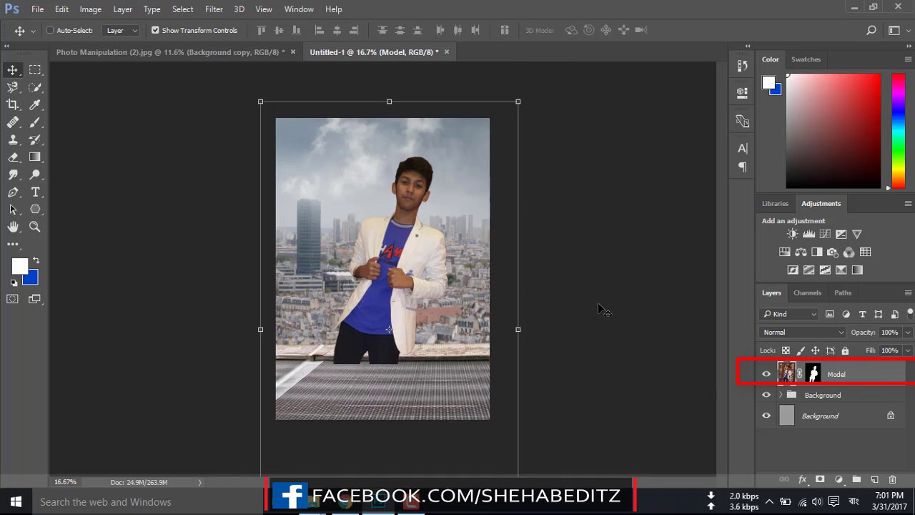
{"action": "key", "text": "ctrl+t"}
{"action": "left_click_drag", "start_coordinate": [515, 99], "coordinate": [472, 174]}
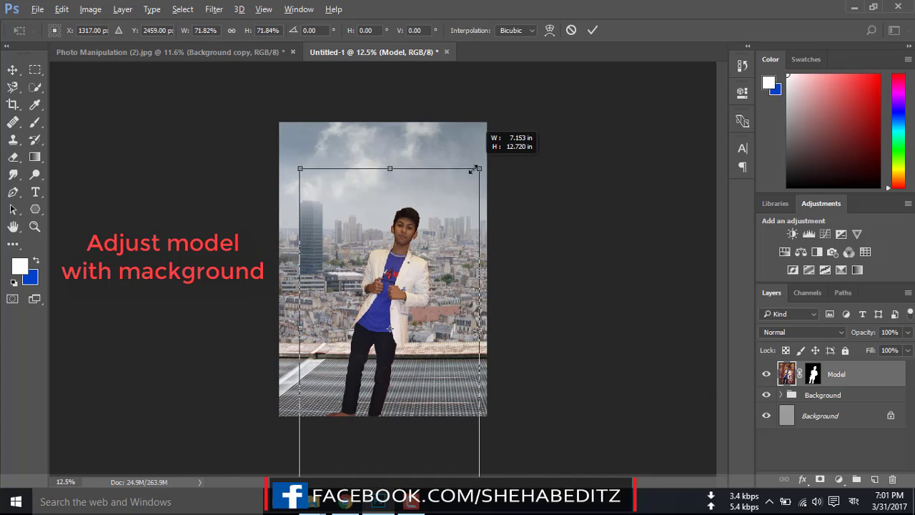
{"action": "left_click_drag", "start_coordinate": [422, 374], "coordinate": [428, 355]}
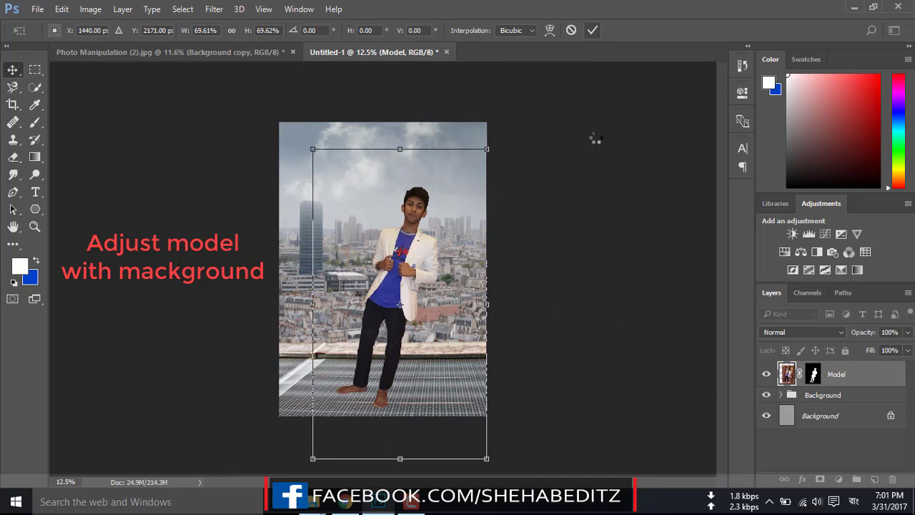
{"action": "key", "text": "Return"}
{"action": "scroll", "coordinate": [530, 208], "scroll_direction": "up", "scroll_amount": 1}
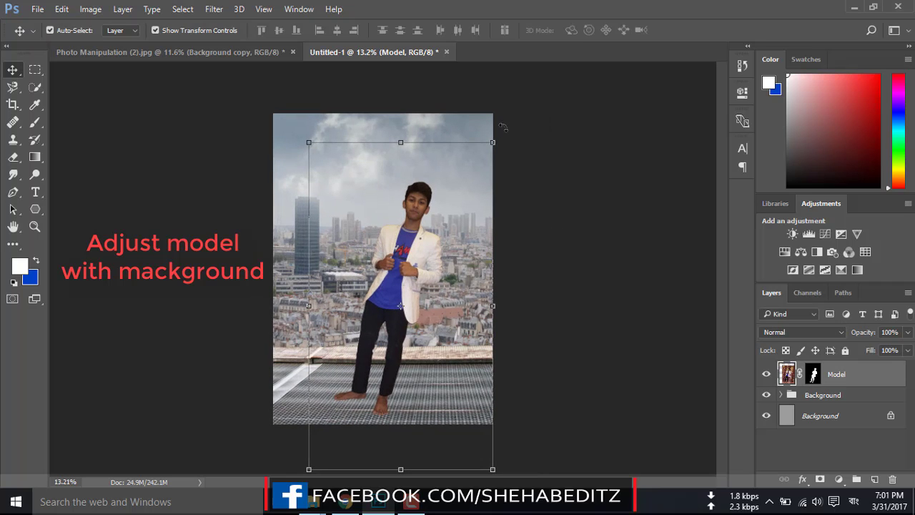
{"action": "left_click_drag", "start_coordinate": [503, 136], "coordinate": [468, 131]}
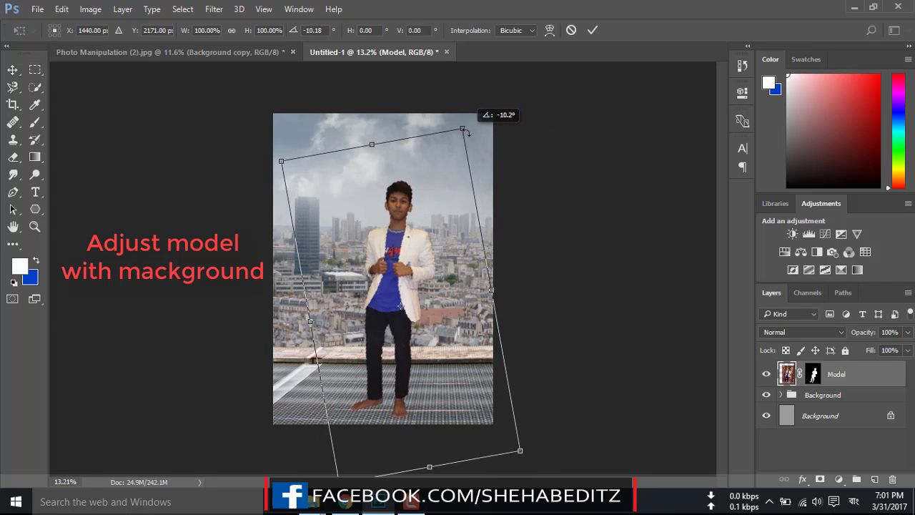
{"action": "left_click", "coordinate": [593, 30]}
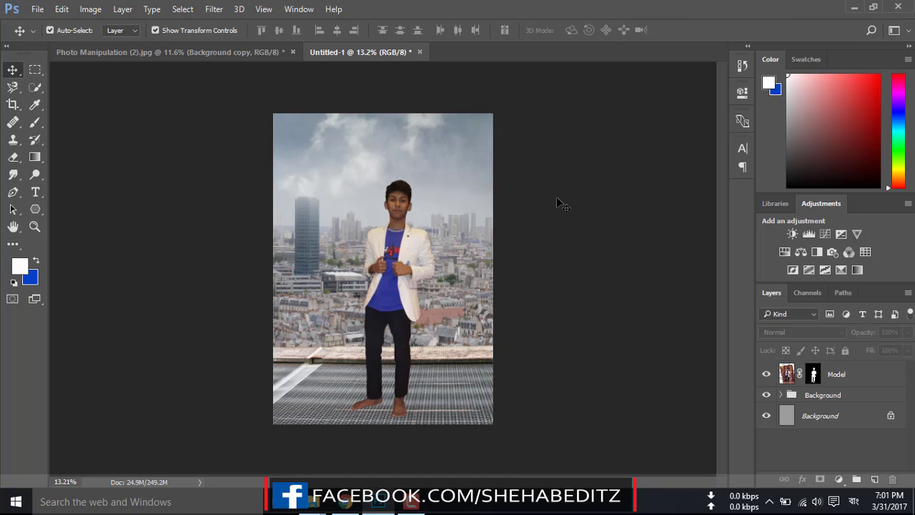
Enlarge the model to about 103%, nudging him up and left, and commit.
{"action": "key", "text": "ctrl+0"}
{"action": "left_click", "coordinate": [424, 228]}
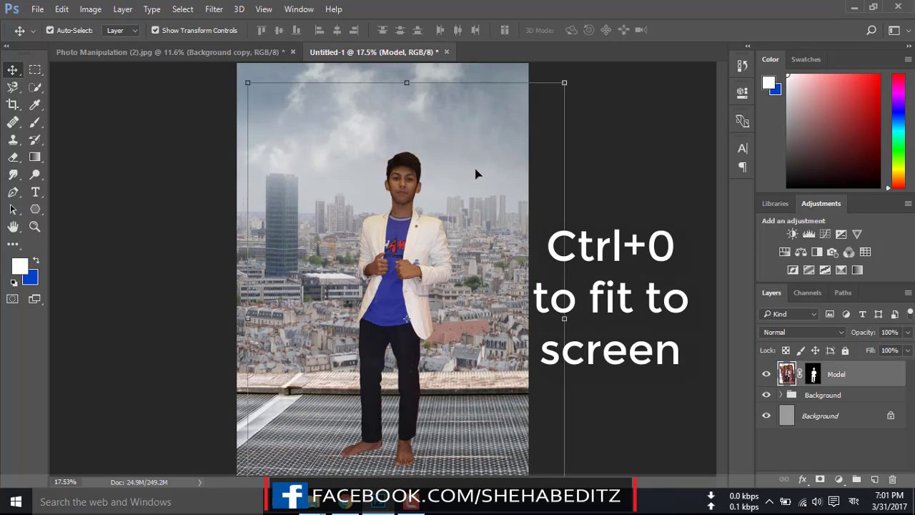
{"action": "left_click_drag", "start_coordinate": [564, 82], "coordinate": [575, 67]}
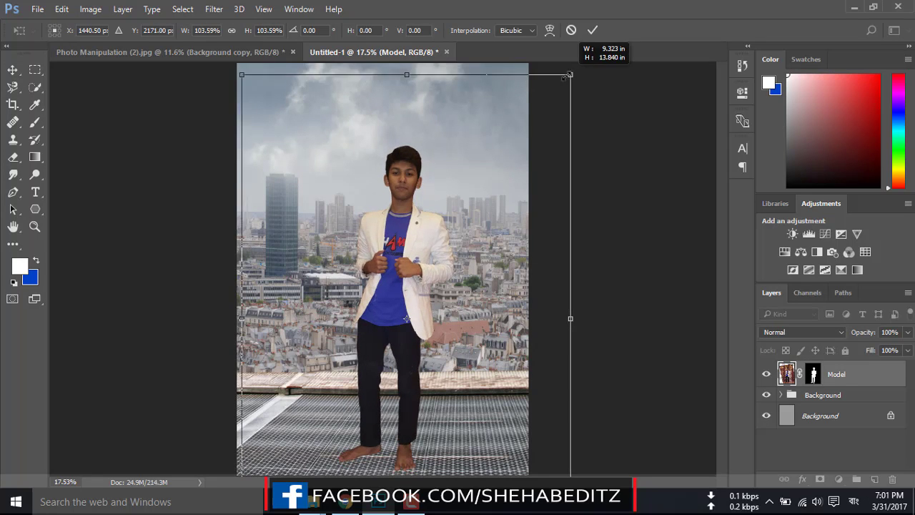
{"action": "left_click_drag", "start_coordinate": [473, 243], "coordinate": [464, 228]}
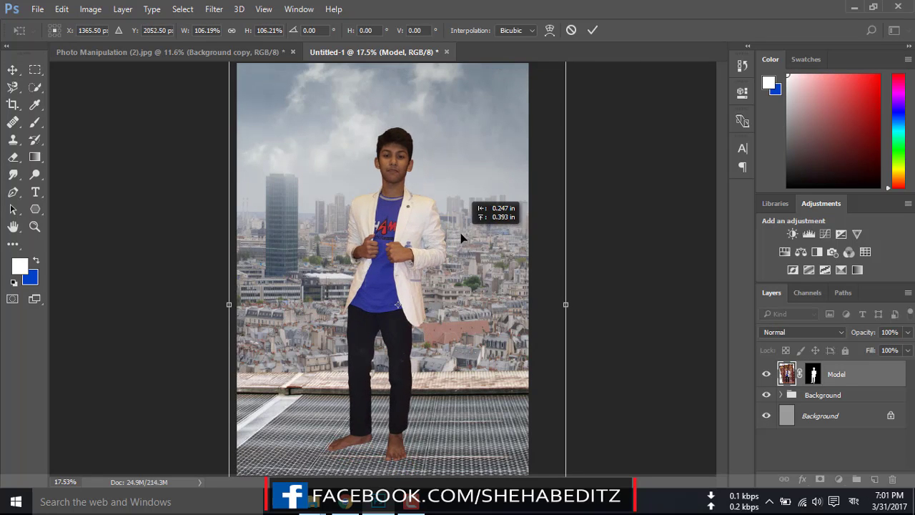
{"action": "key", "text": "ctrl+minus"}
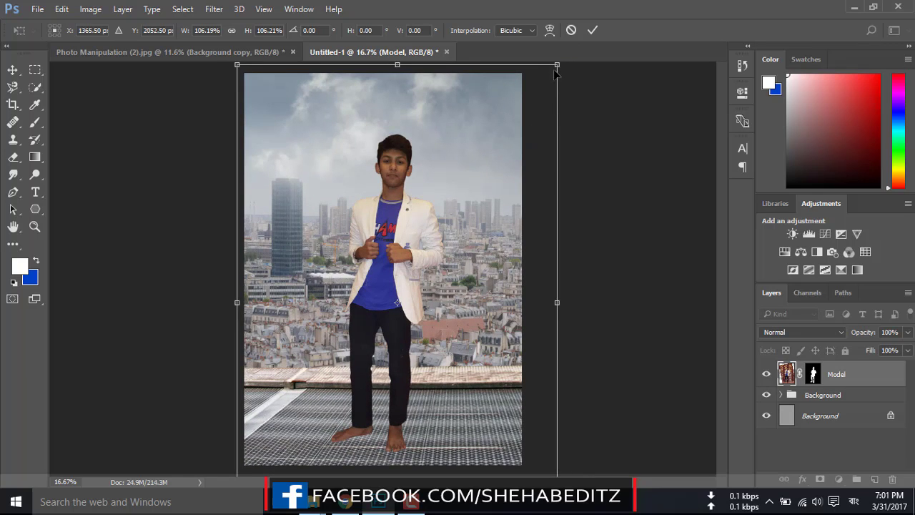
{"action": "left_click_drag", "start_coordinate": [552, 68], "coordinate": [550, 75]}
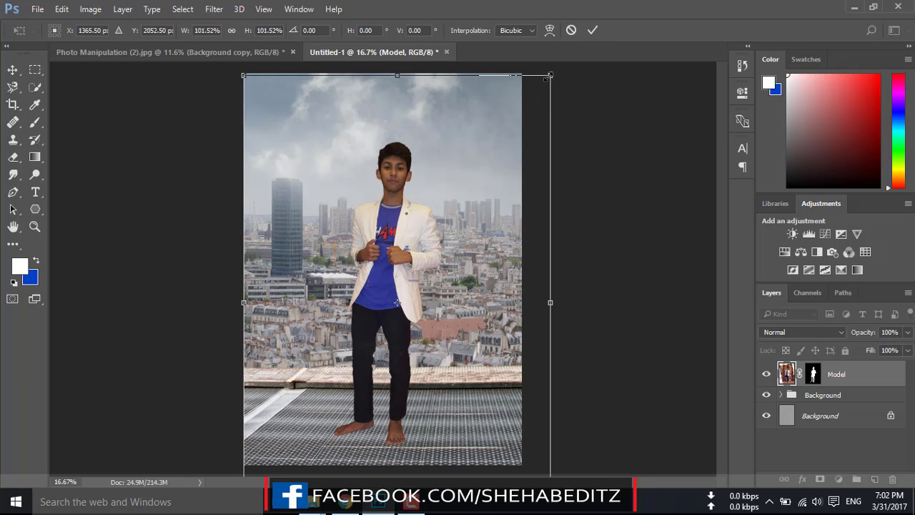
{"action": "left_click_drag", "start_coordinate": [547, 77], "coordinate": [553, 70]}
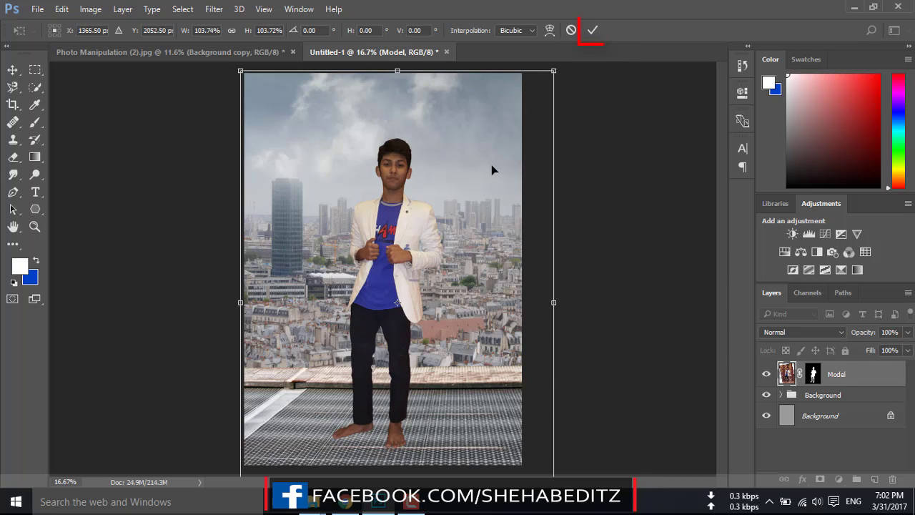
{"action": "left_click", "coordinate": [592, 30]}
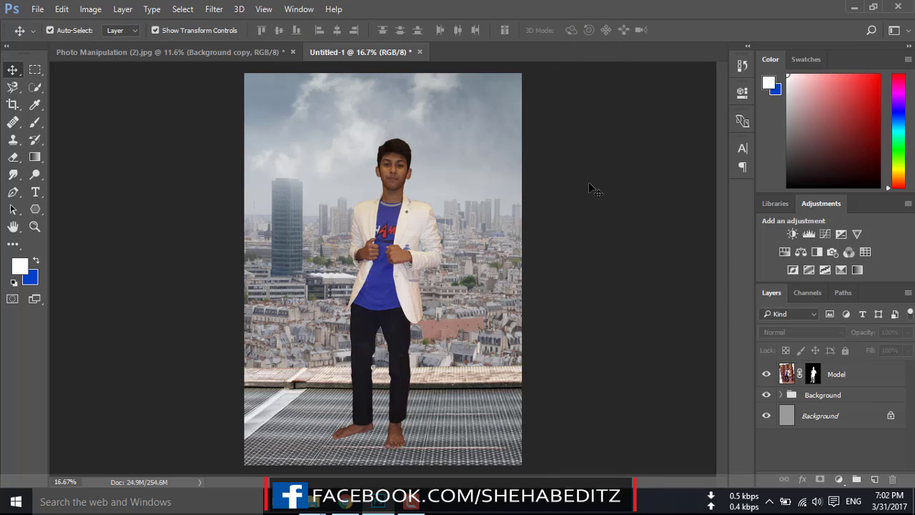
Tilt the Model layer by -0.96° and commit the rotation.
{"action": "key", "text": "ctrl+t"}
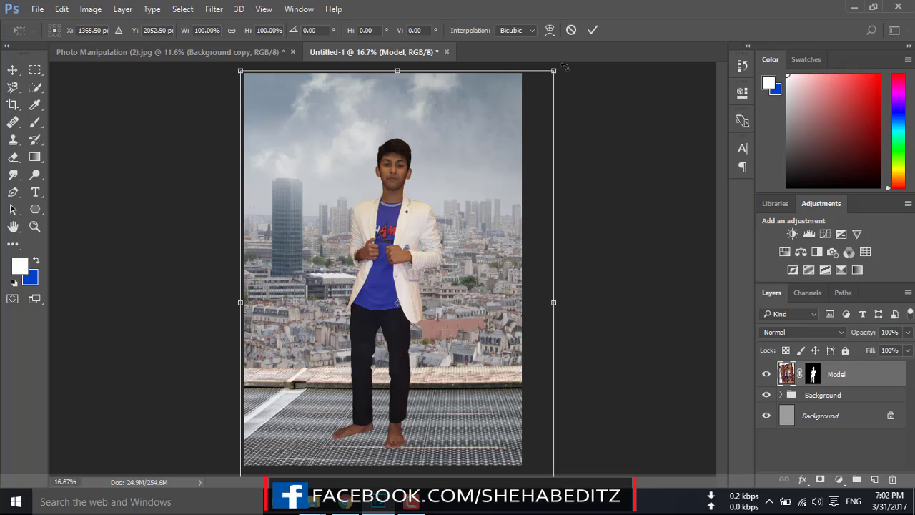
{"action": "left_click_drag", "start_coordinate": [565, 67], "coordinate": [563, 65]}
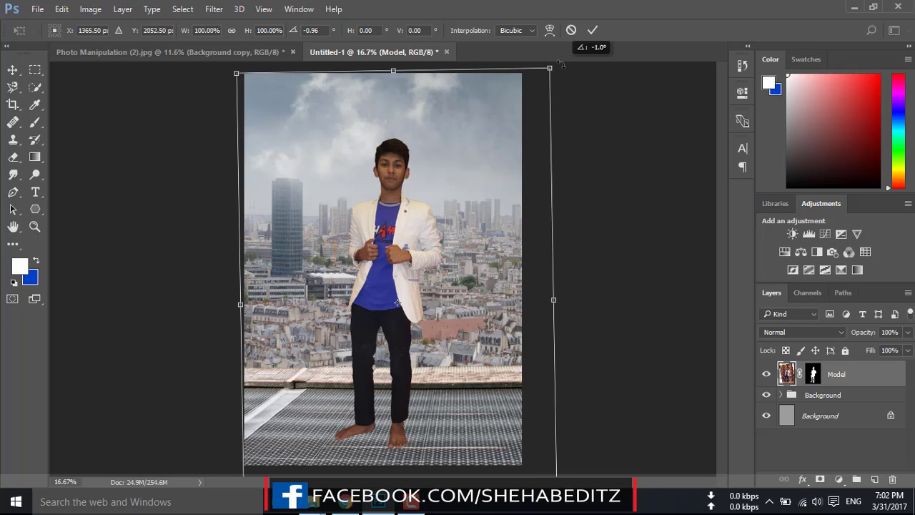
{"action": "left_click", "coordinate": [593, 30]}
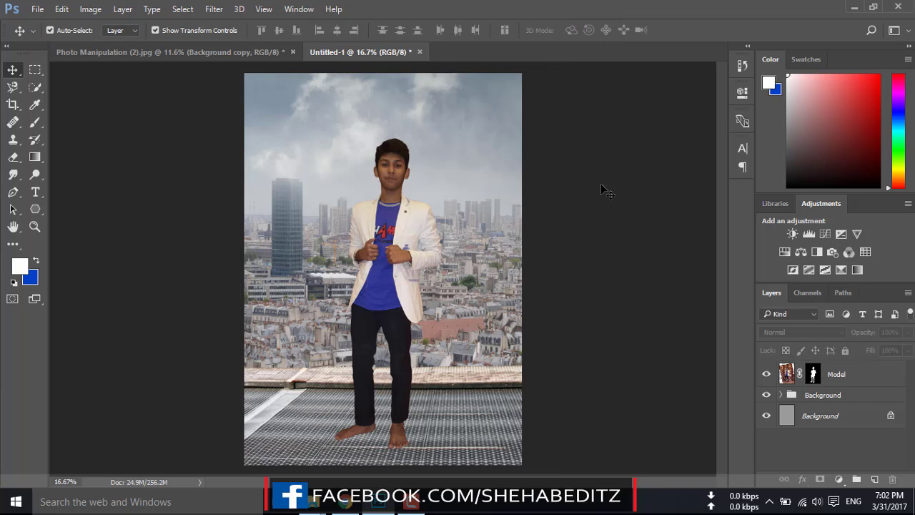
Add a Vibrance layer clipped to the model with Vibrance -40 and Saturation +4.
{"action": "left_click", "coordinate": [783, 379]}
{"action": "left_click", "coordinate": [839, 479]}
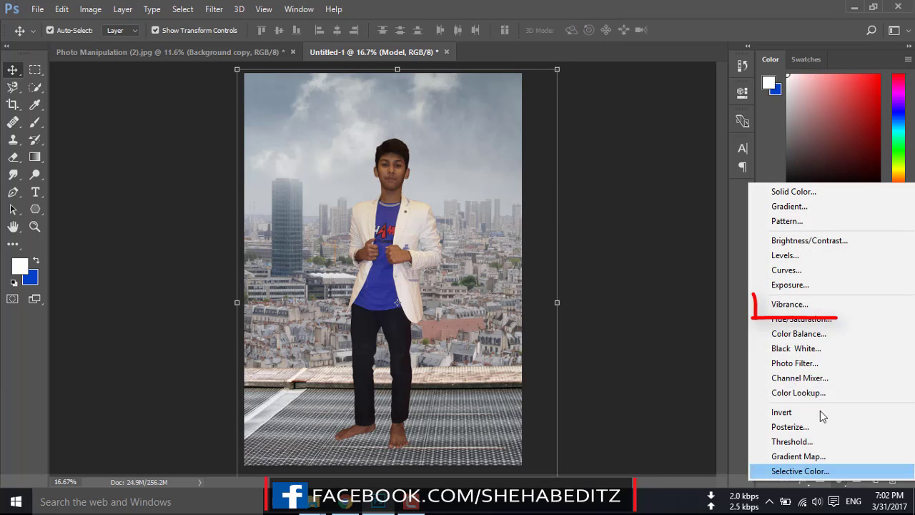
{"action": "left_click", "coordinate": [790, 304]}
{"action": "left_click", "coordinate": [622, 315]}
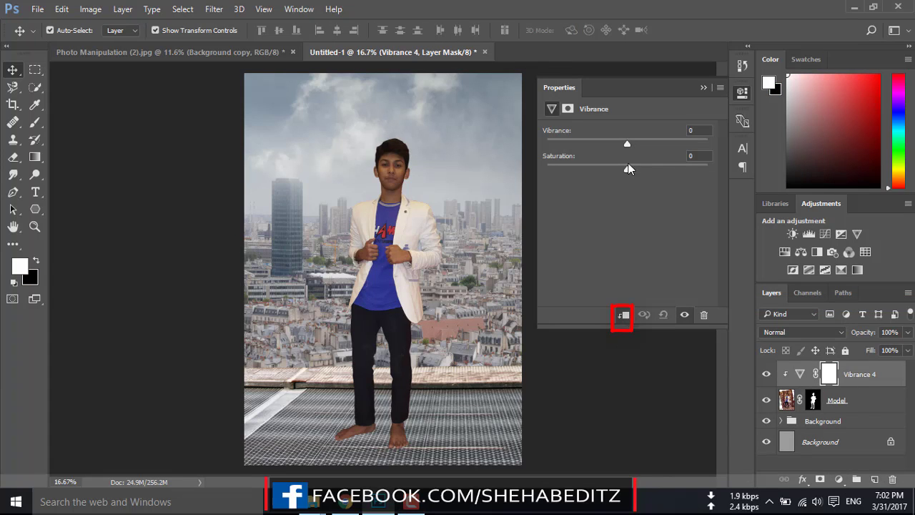
{"action": "mouse_move", "coordinate": [623, 143]}
{"action": "left_mouse_down"}
{"action": "mouse_move", "coordinate": [590, 146]}
{"action": "mouse_move", "coordinate": [646, 170]}
{"action": "mouse_move", "coordinate": [631, 172]}
{"action": "left_mouse_up"}
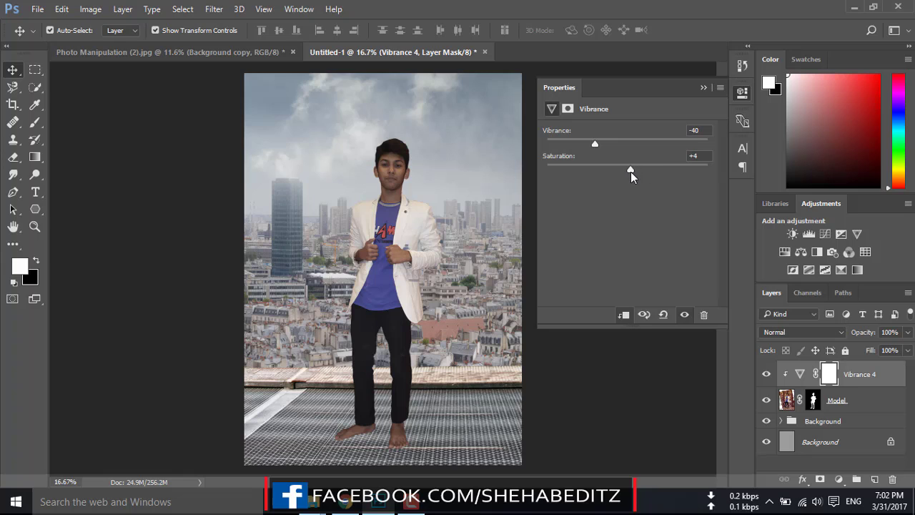
{"action": "left_click", "coordinate": [705, 89]}
Add a clipped Color Balance layer with midtones Cyan/Red at -14.
{"action": "left_click", "coordinate": [839, 479]}
{"action": "left_click", "coordinate": [789, 331]}
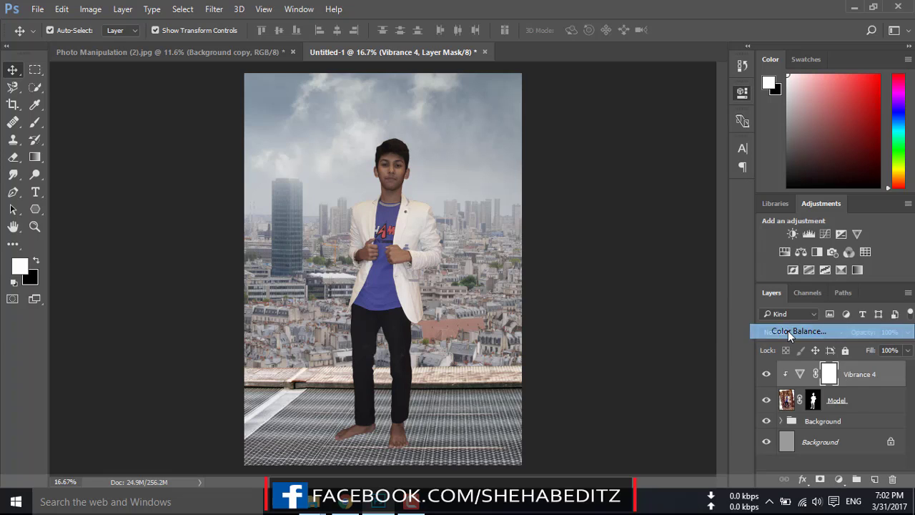
{"action": "mouse_move", "coordinate": [609, 162]}
{"action": "left_mouse_down"}
{"action": "mouse_move", "coordinate": [615, 207]}
{"action": "mouse_move", "coordinate": [602, 162]}
{"action": "left_mouse_up"}
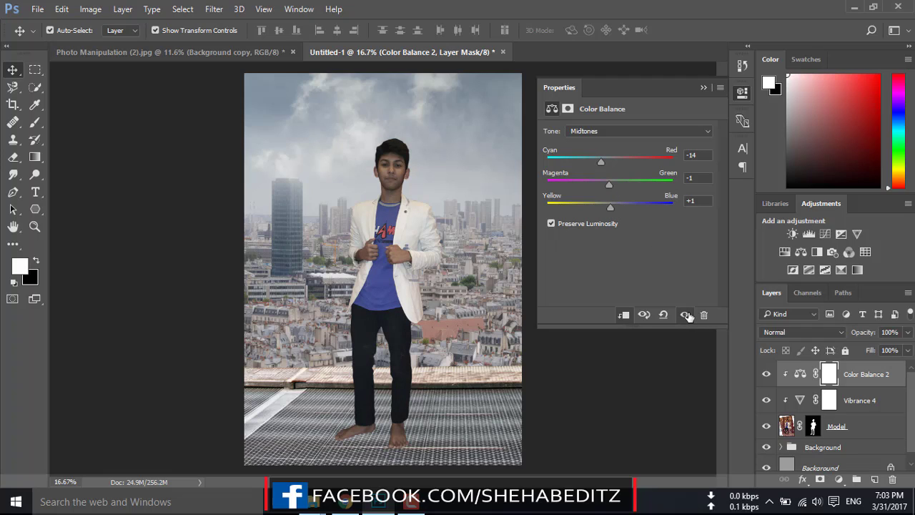
Select the model's layers and create a new empty layer on top.
{"action": "left_click", "coordinate": [703, 87]}
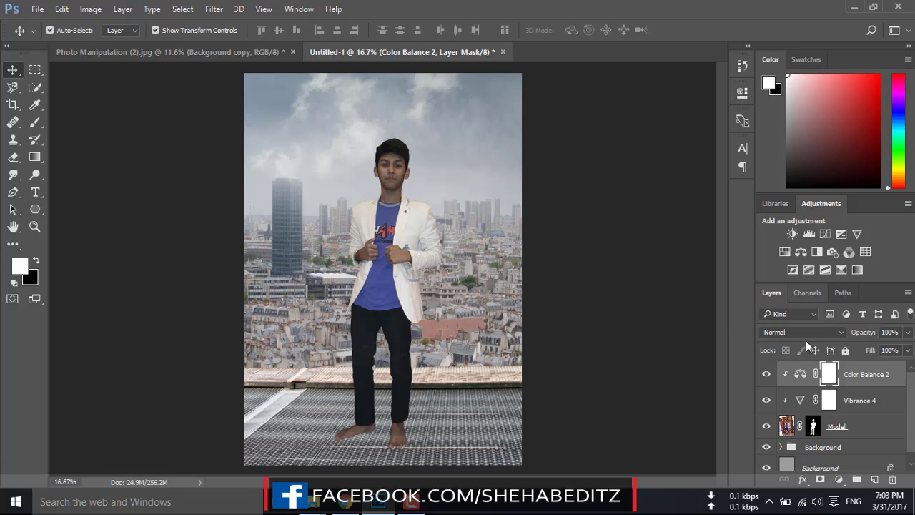
{"action": "left_click", "coordinate": [786, 426]}
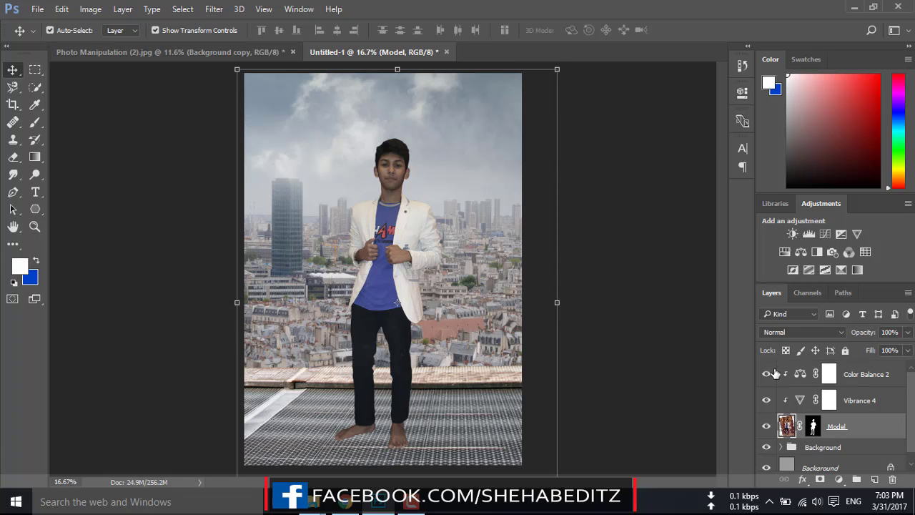
{"action": "left_click", "coordinate": [849, 375]}
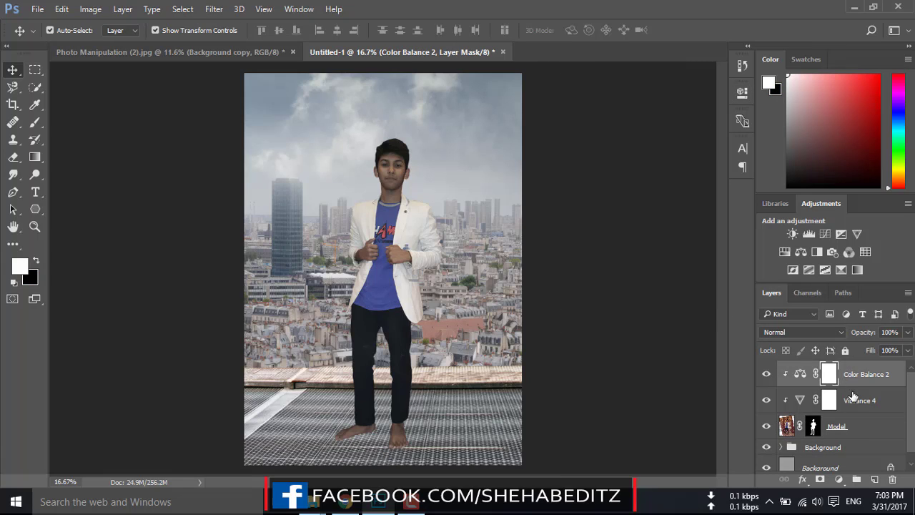
{"action": "left_click", "coordinate": [853, 427], "text": "shift"}
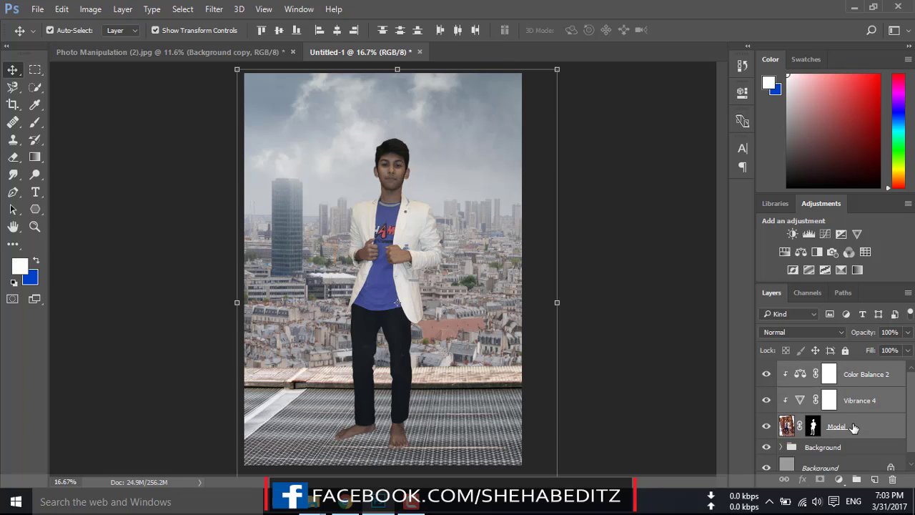
{"action": "left_click", "coordinate": [875, 479]}
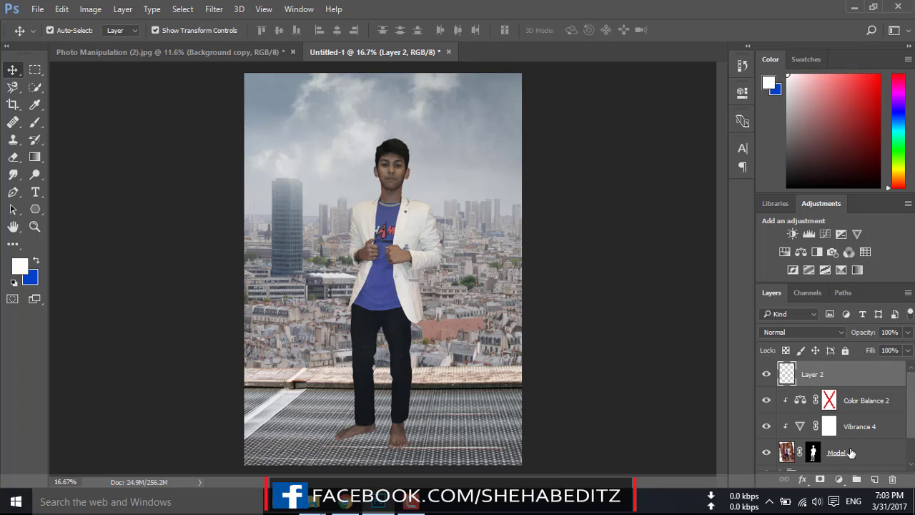
Re-enable the Color Balance 2 mask, select Model and Vibrance 4, and dismiss the menu without duplicating.
{"action": "left_click", "coordinate": [829, 401], "text": "shift"}
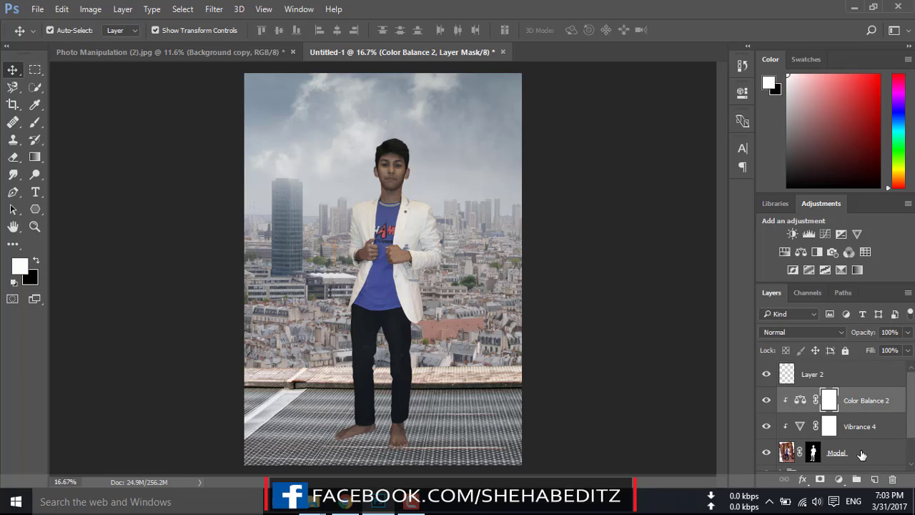
{"action": "left_click", "coordinate": [862, 455], "text": "shift"}
{"action": "left_click", "coordinate": [91, 9]}
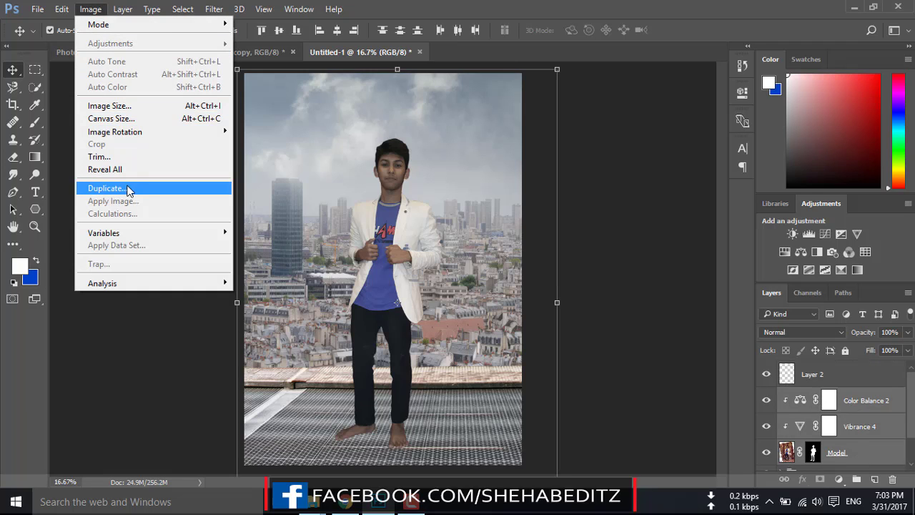
{"action": "left_click", "coordinate": [610, 218]}
Select the Model layer, cancel Camera Raw unchanged, then permanently apply the Model layer's mask.
{"action": "left_click", "coordinate": [841, 397]}
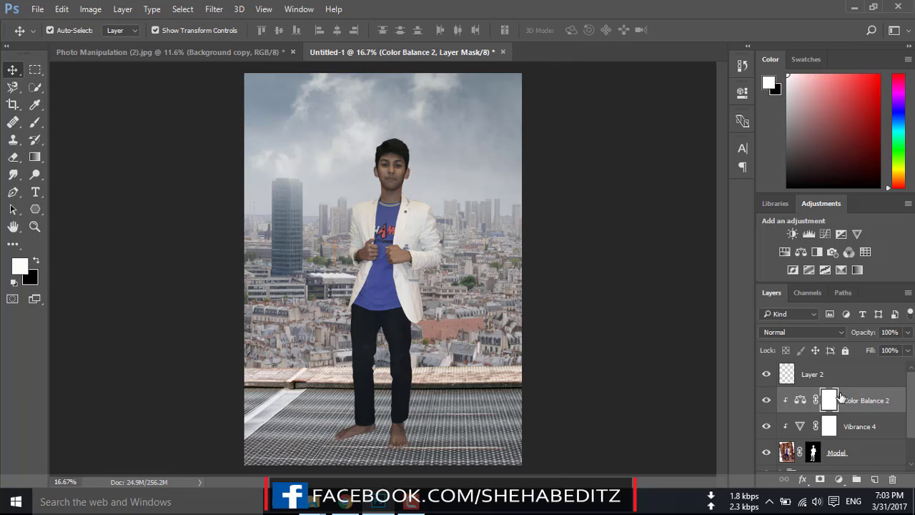
{"action": "left_click", "coordinate": [803, 377]}
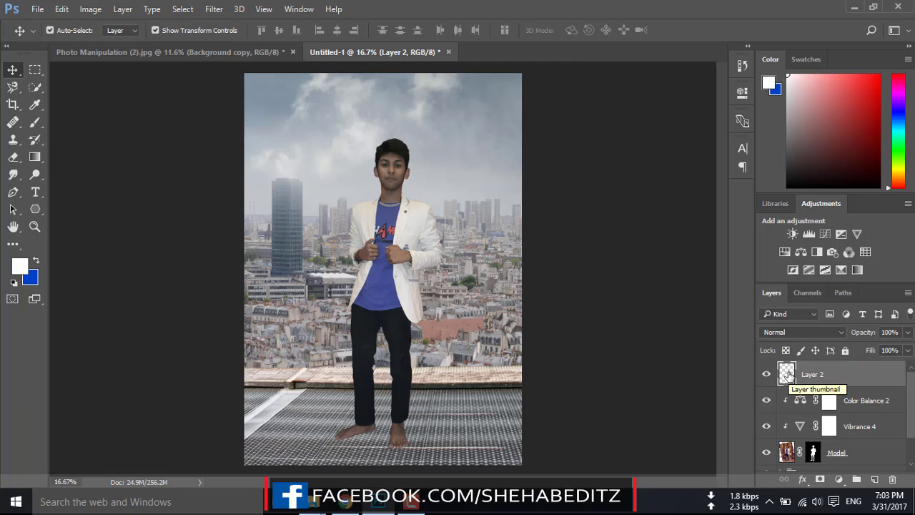
{"action": "left_click", "coordinate": [786, 452]}
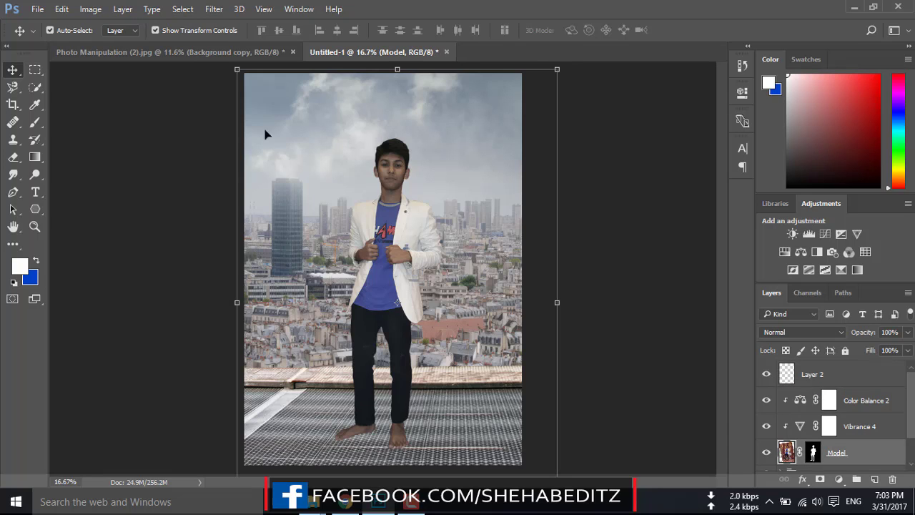
{"action": "left_click", "coordinate": [214, 9]}
{"action": "left_click", "coordinate": [259, 87]}
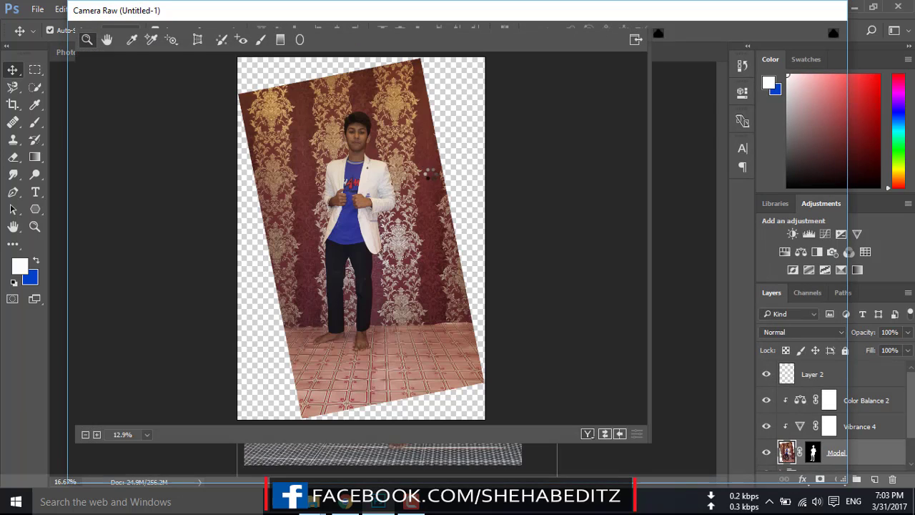
{"action": "left_click", "coordinate": [746, 464]}
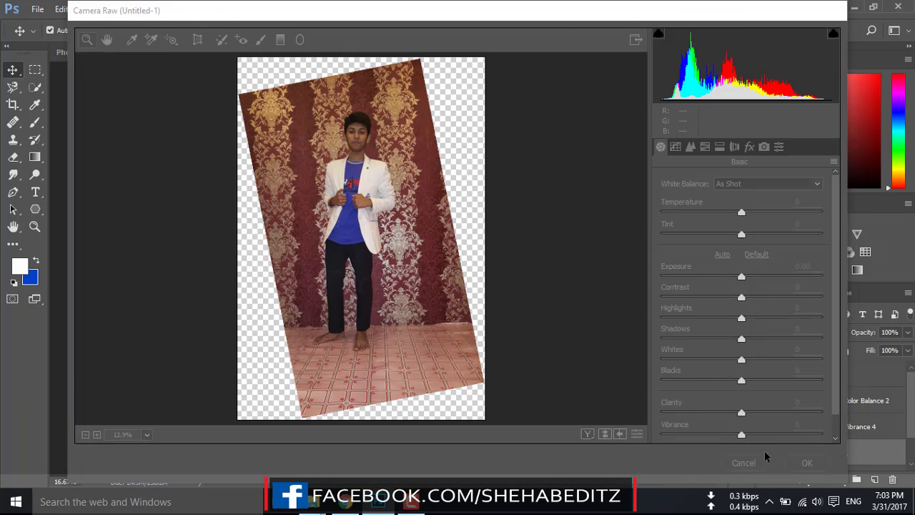
{"action": "right_click", "coordinate": [813, 458]}
{"action": "left_click", "coordinate": [802, 357]}
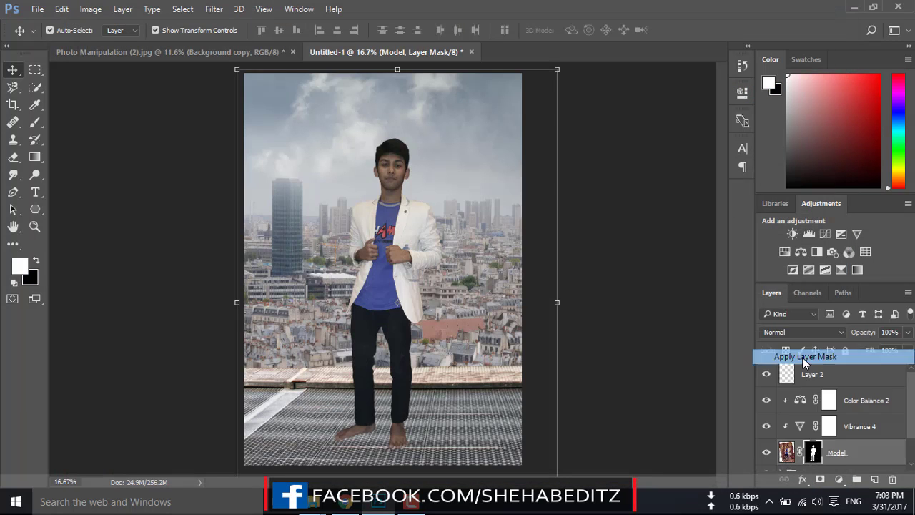
Camera Raw the model: Highlights +17, Oranges saturation +16, Oranges luminance +13, Reds luminance -4.
{"action": "left_click", "coordinate": [214, 8]}
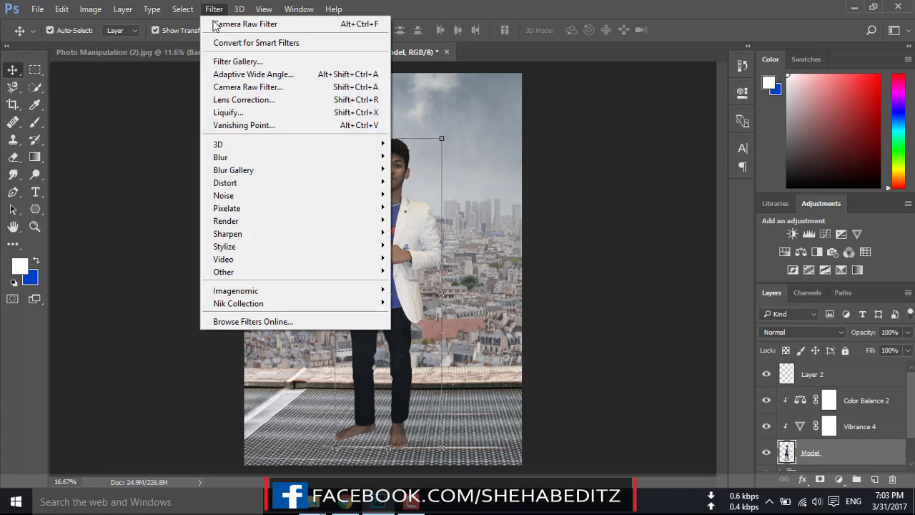
{"action": "left_click", "coordinate": [251, 87]}
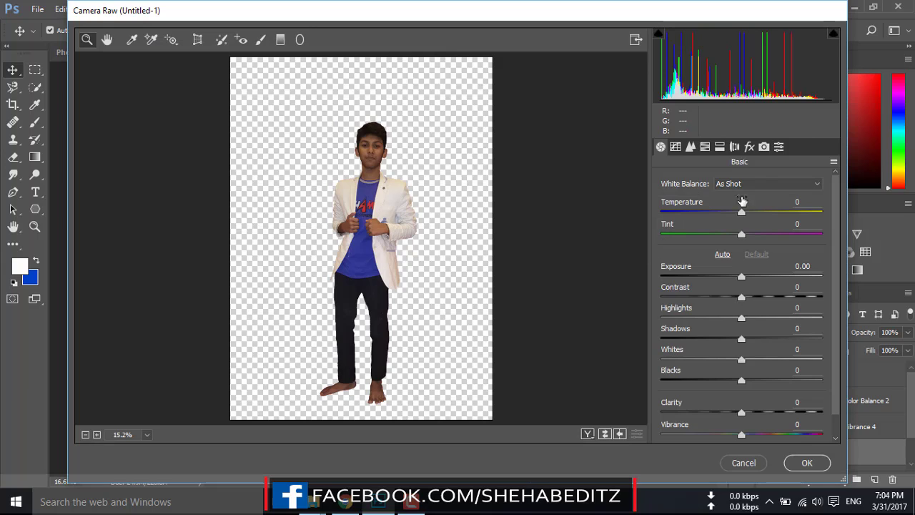
{"action": "left_click_drag", "start_coordinate": [742, 317], "coordinate": [755, 318]}
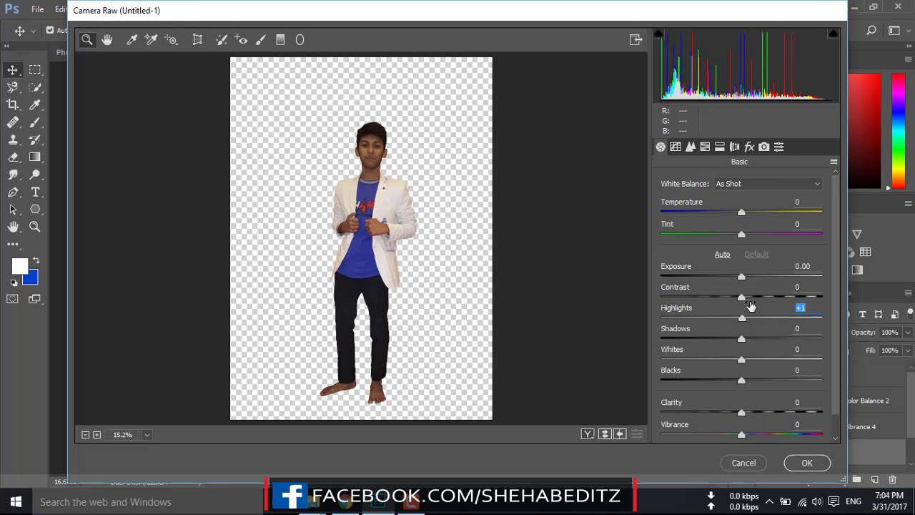
{"action": "left_click", "coordinate": [706, 146]}
{"action": "left_click_drag", "start_coordinate": [745, 272], "coordinate": [759, 272]}
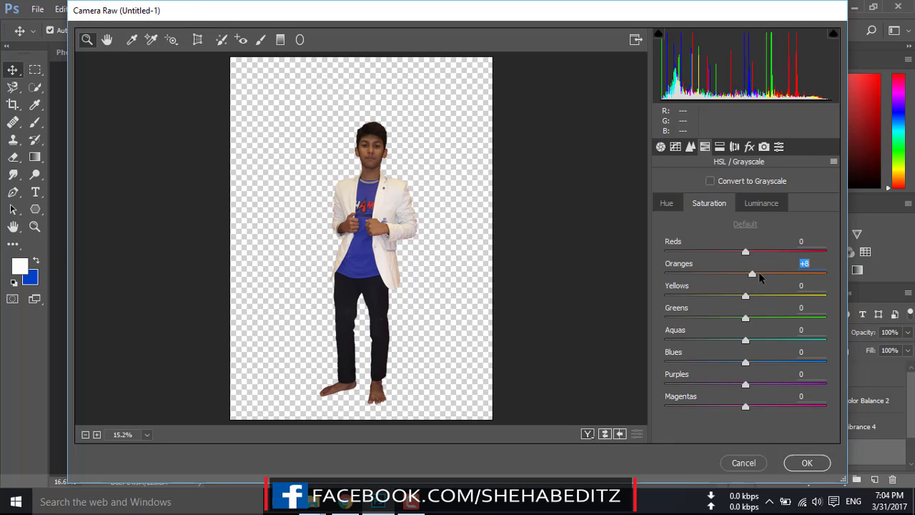
{"action": "left_click", "coordinate": [761, 203]}
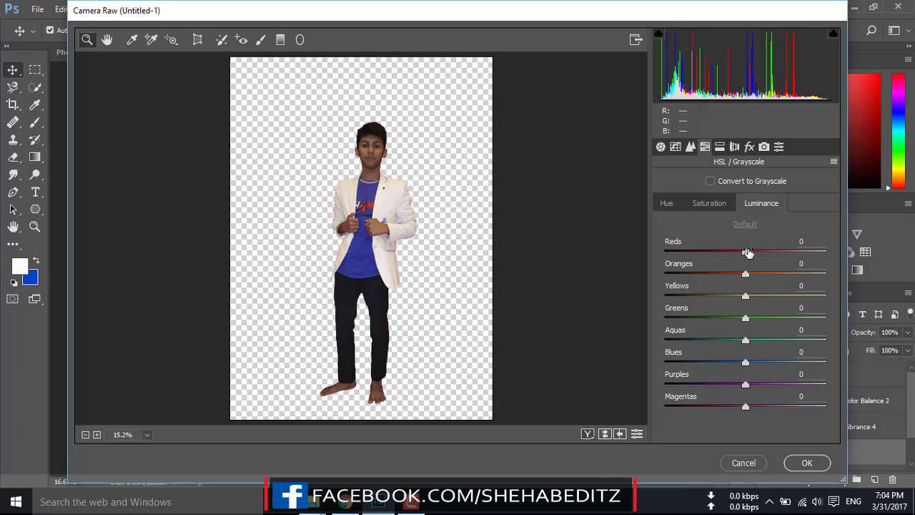
{"action": "mouse_move", "coordinate": [746, 273]}
{"action": "left_mouse_down"}
{"action": "mouse_move", "coordinate": [756, 273]}
{"action": "mouse_move", "coordinate": [742, 251]}
{"action": "left_mouse_up"}
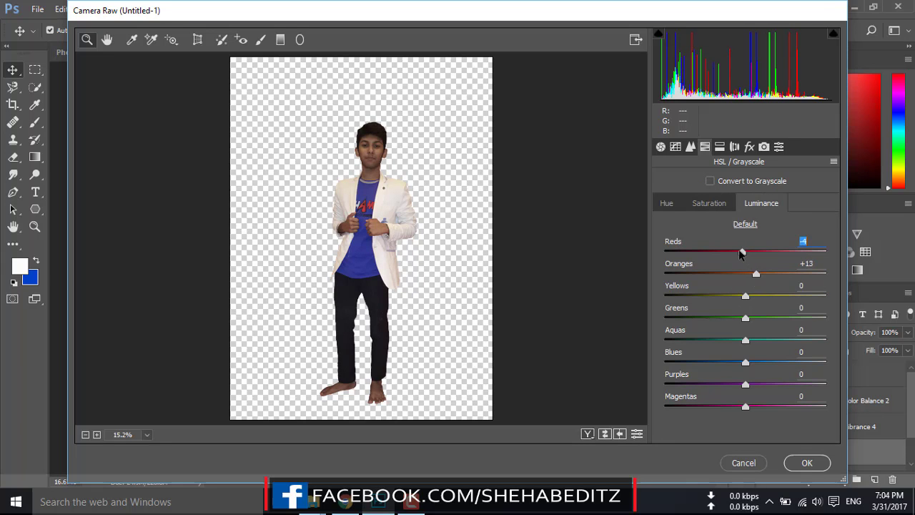
{"action": "left_click", "coordinate": [802, 460]}
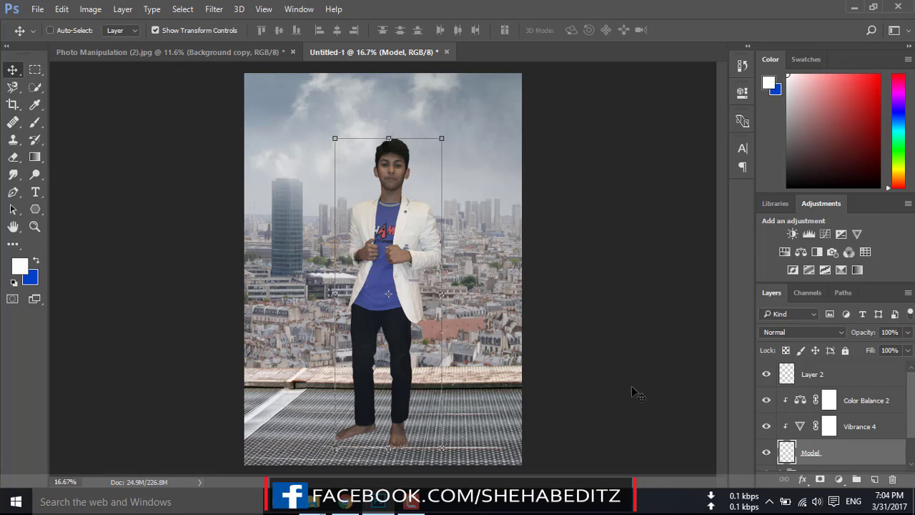
Zoom in to 100% on the model's head.
{"action": "left_click", "coordinate": [828, 385]}
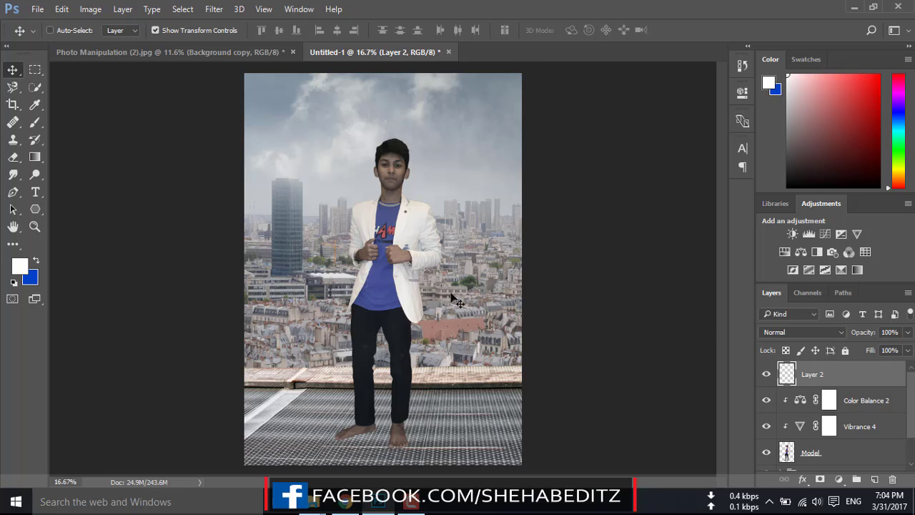
{"action": "key", "text": "ctrl+plus"}
{"action": "key", "text": "ctrl+plus"}
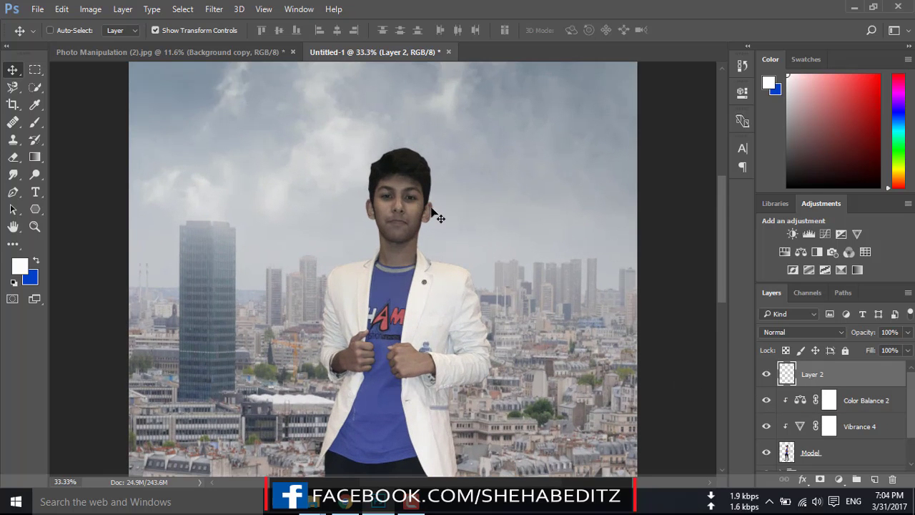
{"action": "key", "text": "ctrl+plus"}
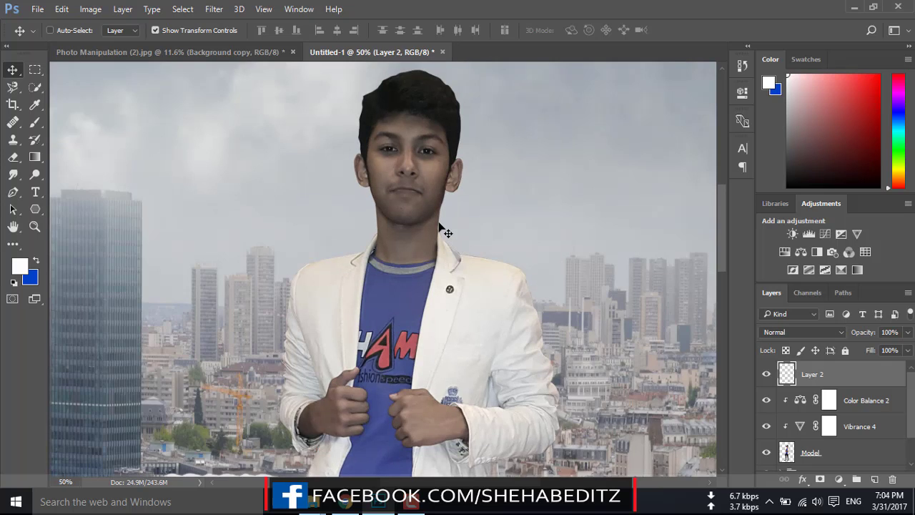
{"action": "key", "text": "ctrl+plus"}
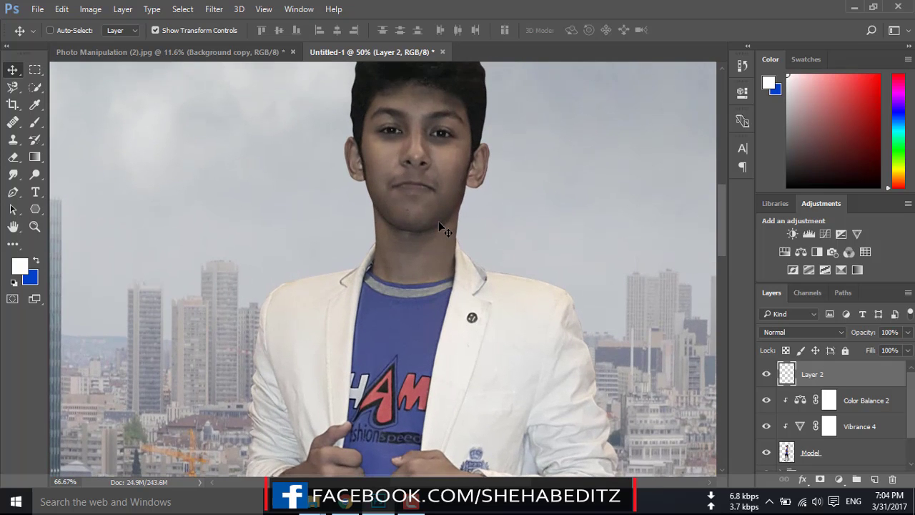
{"action": "key", "text": "ctrl+plus"}
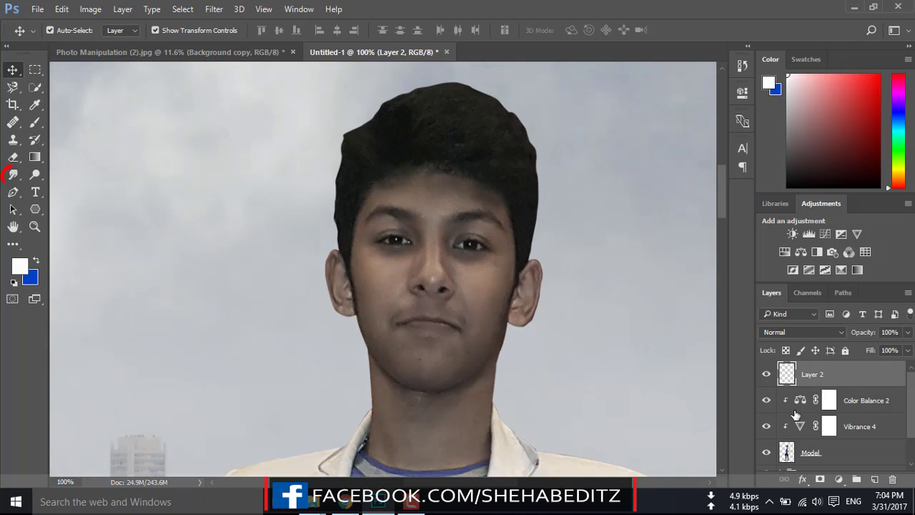
Choose the Smudge Tool with a bristle brush tip at 61% strength.
{"action": "left_click", "coordinate": [790, 452]}
{"action": "left_click_drag", "start_coordinate": [12, 175], "coordinate": [82, 202]}
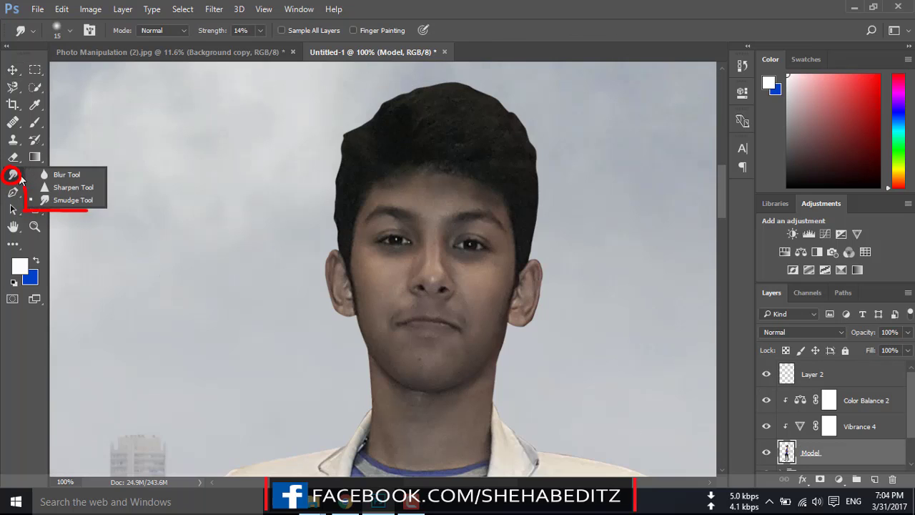
{"action": "left_click", "coordinate": [82, 203]}
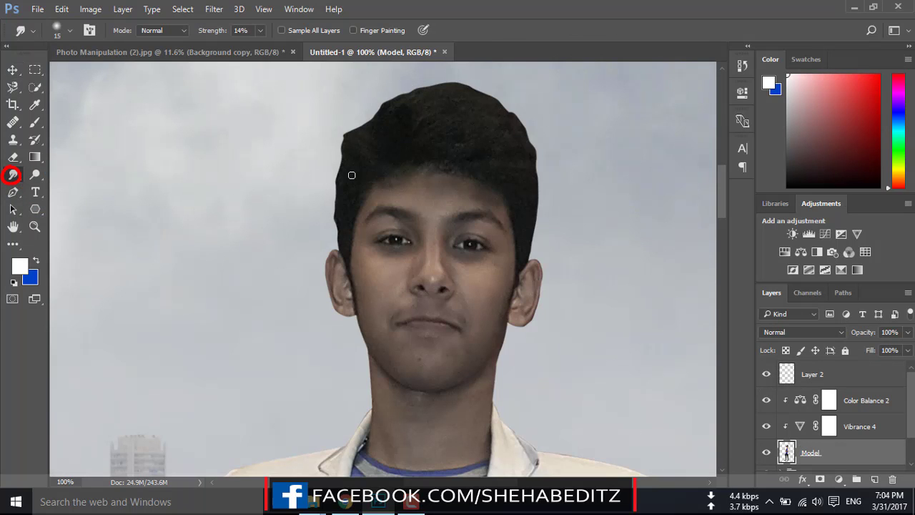
{"action": "left_click", "coordinate": [67, 33]}
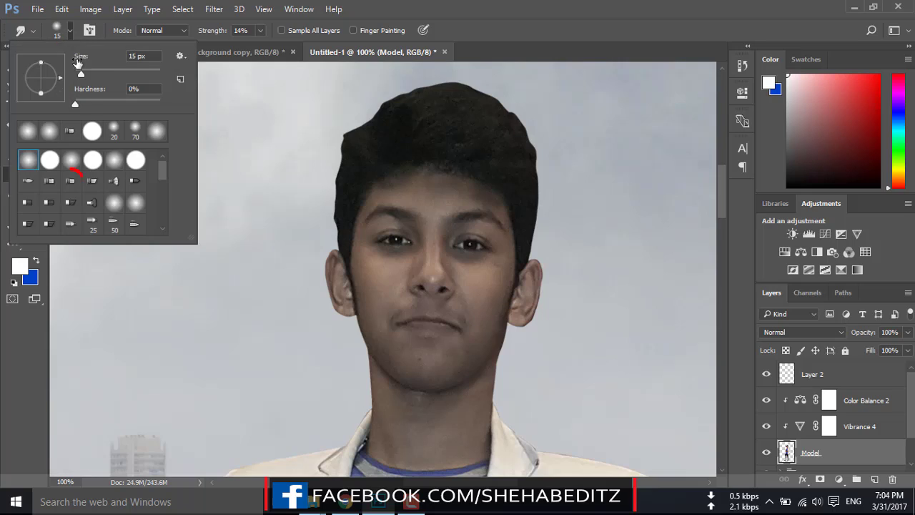
{"action": "left_click", "coordinate": [70, 183]}
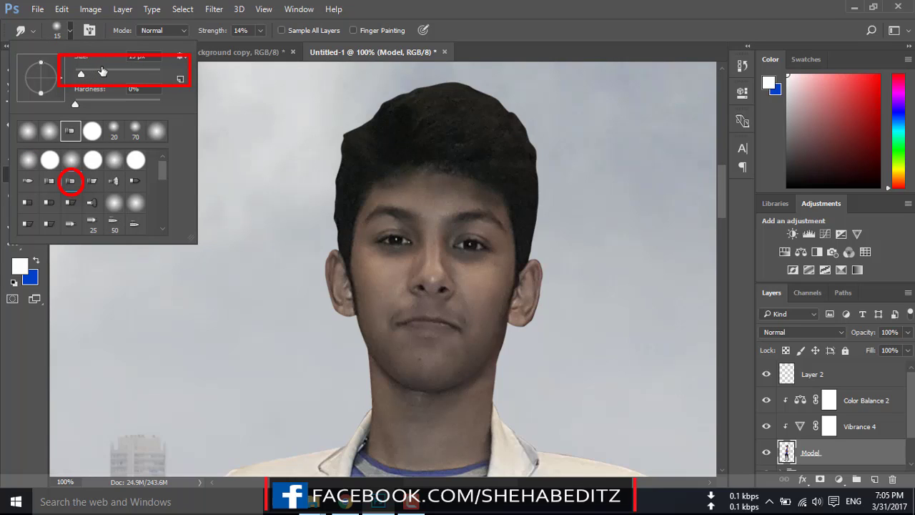
{"action": "key", "text": "Return"}
{"action": "key", "text": "Return"}
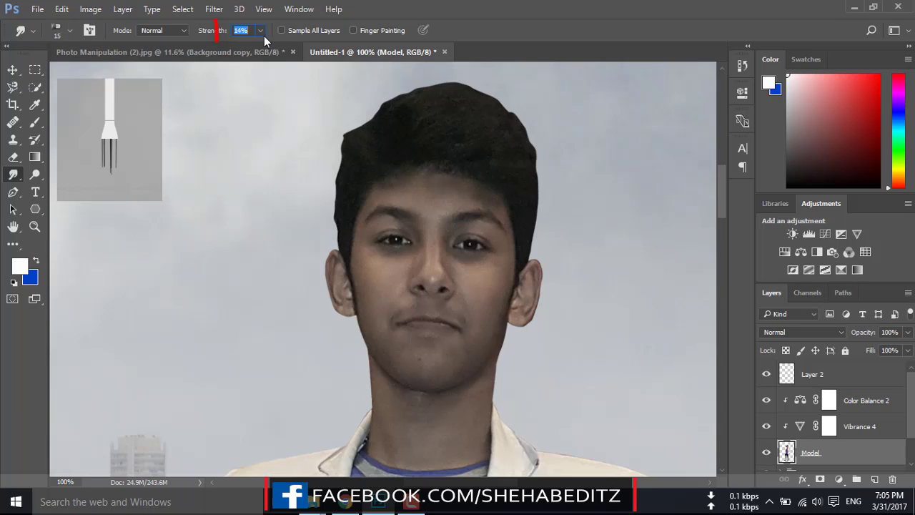
{"action": "left_click_drag", "start_coordinate": [264, 36], "coordinate": [286, 52]}
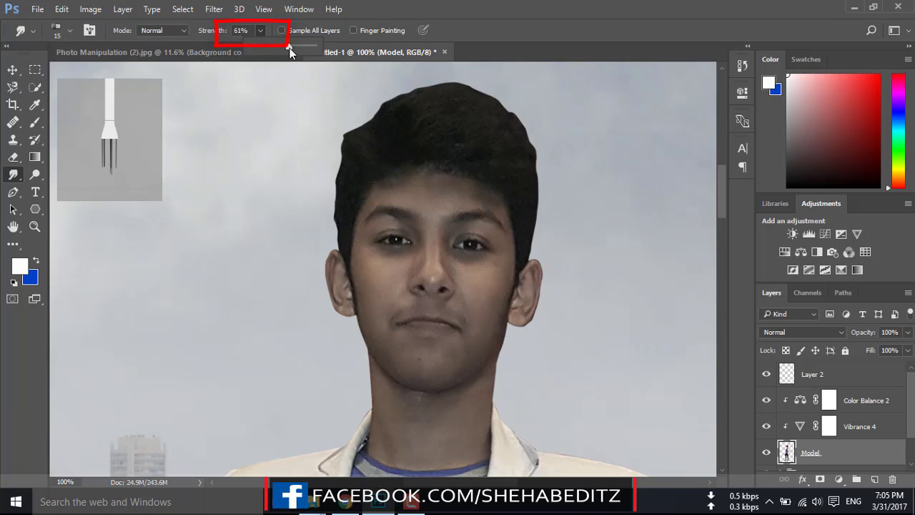
{"action": "scroll", "coordinate": [379, 148], "scroll_direction": "up", "scroll_amount": 2}
{"action": "scroll", "coordinate": [389, 172], "scroll_direction": "up", "scroll_amount": 1}
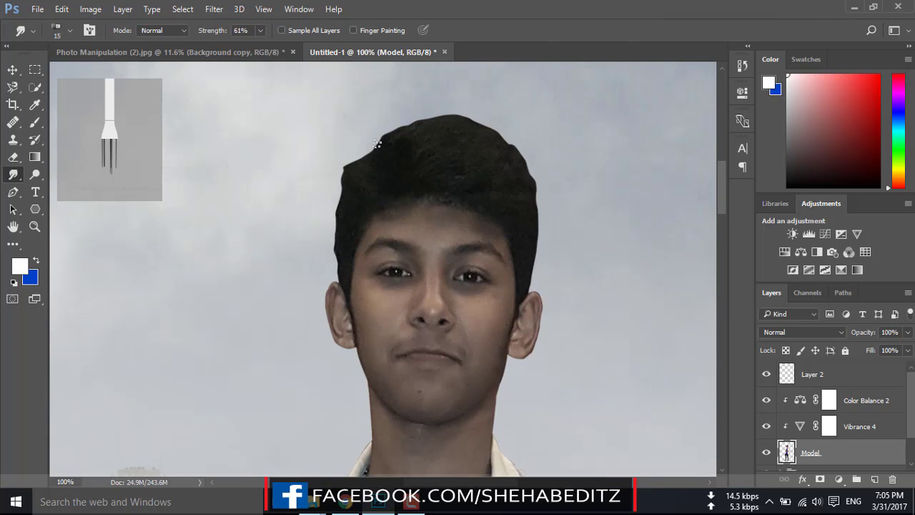
Smudge wispy strands from the top and left edges of the hair into the sky.
{"action": "left_click_drag", "start_coordinate": [377, 144], "coordinate": [377, 127]}
{"action": "mouse_move", "coordinate": [380, 163]}
{"action": "left_mouse_down"}
{"action": "mouse_move", "coordinate": [377, 127]}
{"action": "mouse_move", "coordinate": [403, 119]}
{"action": "mouse_move", "coordinate": [403, 108]}
{"action": "mouse_move", "coordinate": [421, 115]}
{"action": "mouse_move", "coordinate": [418, 107]}
{"action": "left_mouse_up"}
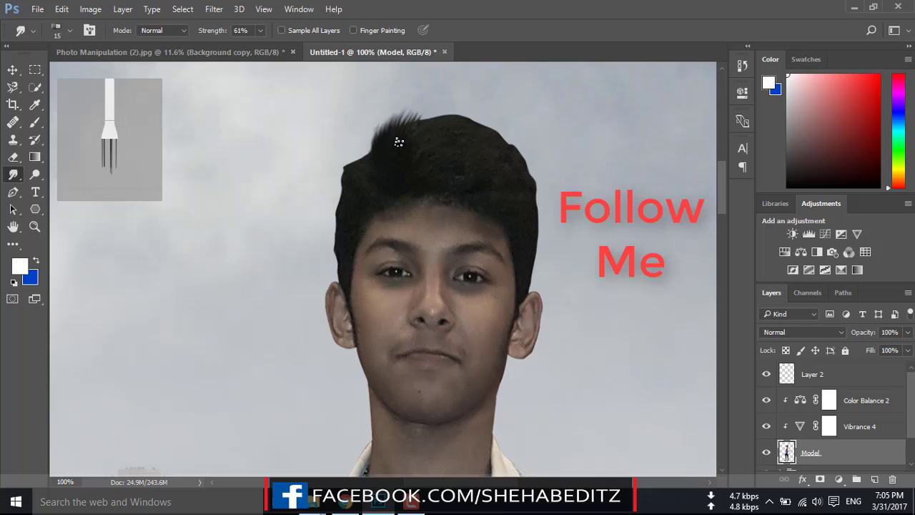
{"action": "mouse_move", "coordinate": [399, 138]}
{"action": "left_mouse_down"}
{"action": "mouse_move", "coordinate": [413, 106]}
{"action": "mouse_move", "coordinate": [449, 105]}
{"action": "left_mouse_up"}
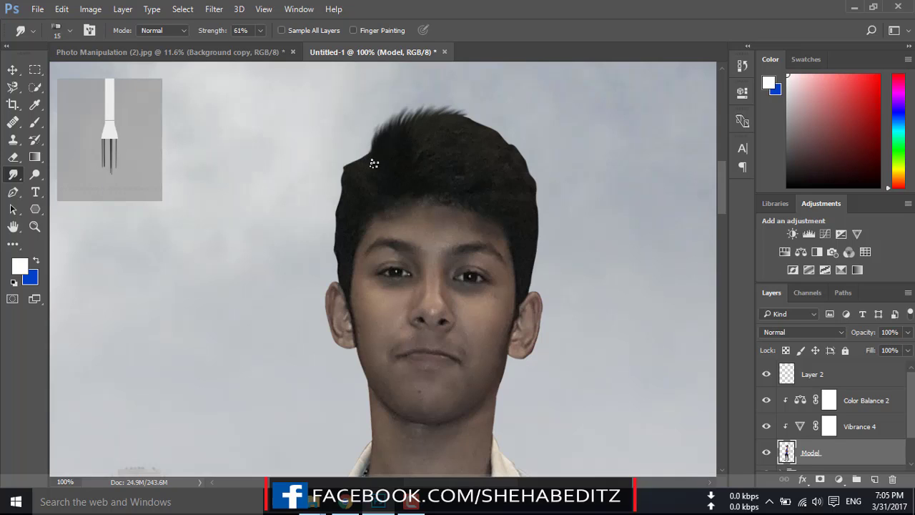
{"action": "left_click_drag", "start_coordinate": [374, 164], "coordinate": [365, 132]}
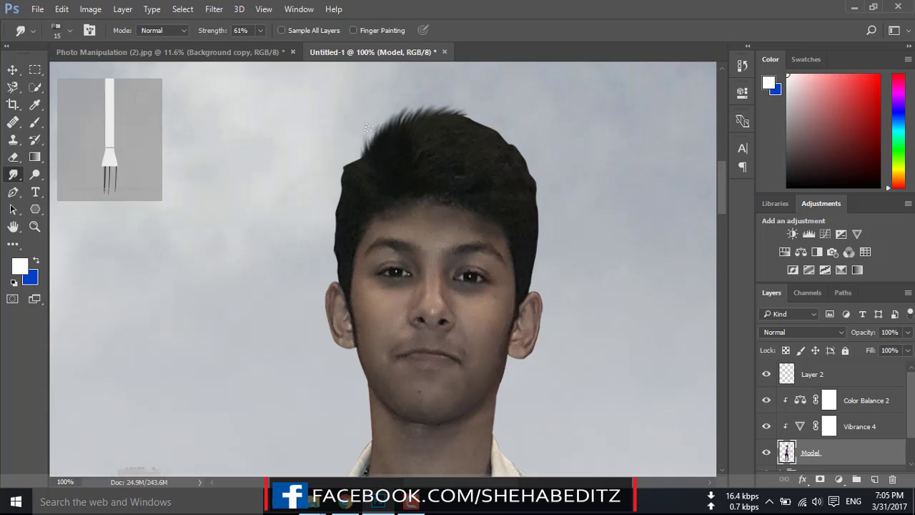
{"action": "left_click_drag", "start_coordinate": [375, 133], "coordinate": [375, 141]}
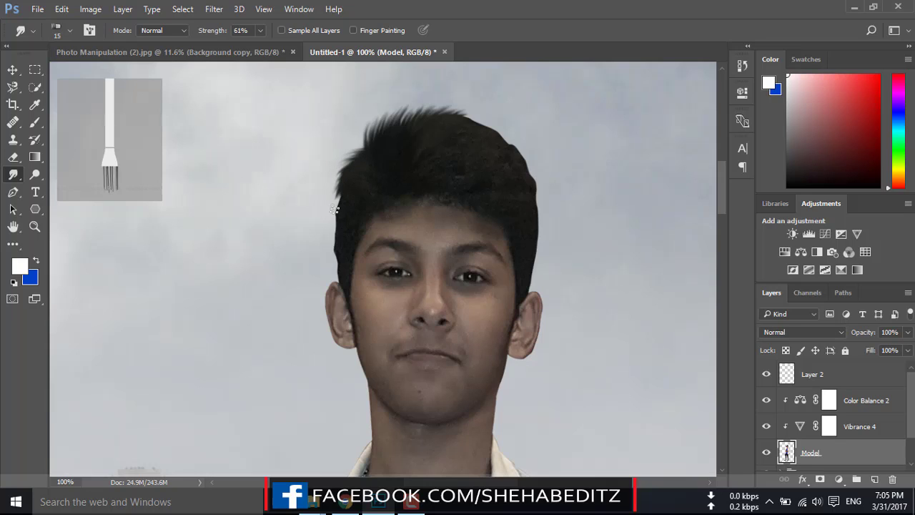
{"action": "left_click_drag", "start_coordinate": [335, 207], "coordinate": [334, 239]}
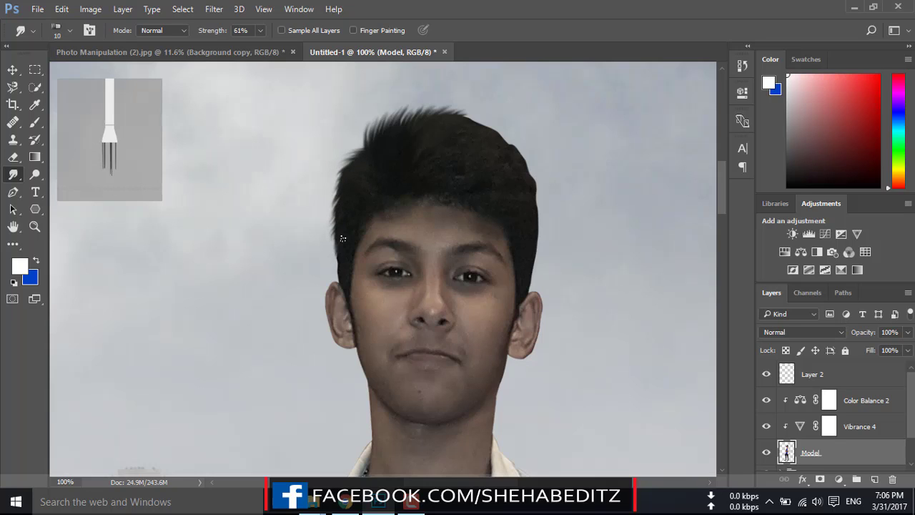
{"action": "scroll", "coordinate": [343, 269], "scroll_direction": "up", "scroll_amount": 2}
{"action": "left_click_drag", "start_coordinate": [357, 167], "coordinate": [376, 183]}
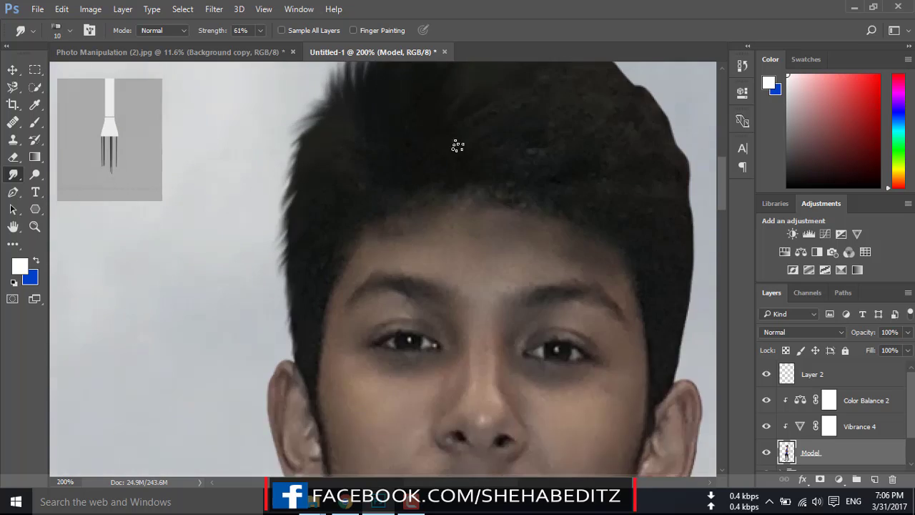
Adjust the smudge brush size between 8 and 20 and lower Strength to 27%.
{"action": "scroll", "coordinate": [457, 150], "scroll_direction": "up", "scroll_amount": 1}
{"action": "scroll", "coordinate": [494, 218], "scroll_direction": "down", "scroll_amount": 2}
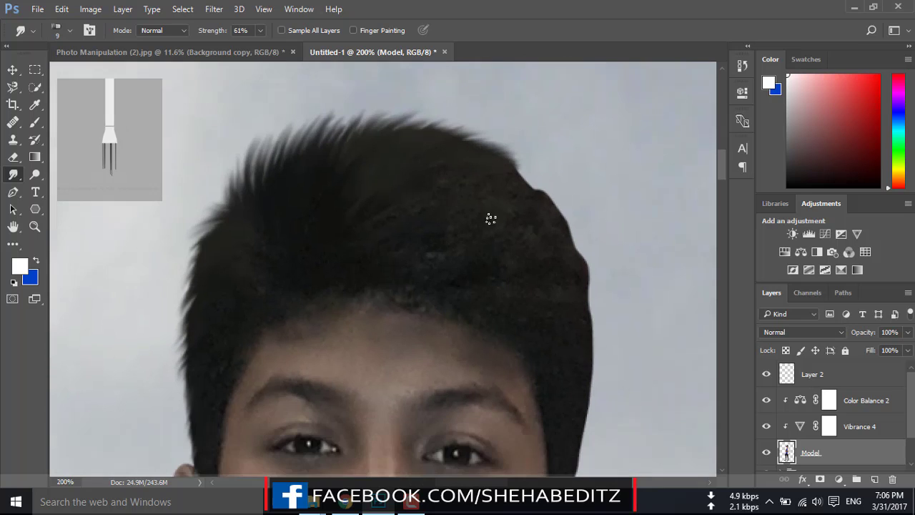
{"action": "scroll", "coordinate": [505, 242], "scroll_direction": "down", "scroll_amount": 2}
{"action": "scroll", "coordinate": [505, 241], "scroll_direction": "up", "scroll_amount": 1}
{"action": "key", "text": "bracketright"}
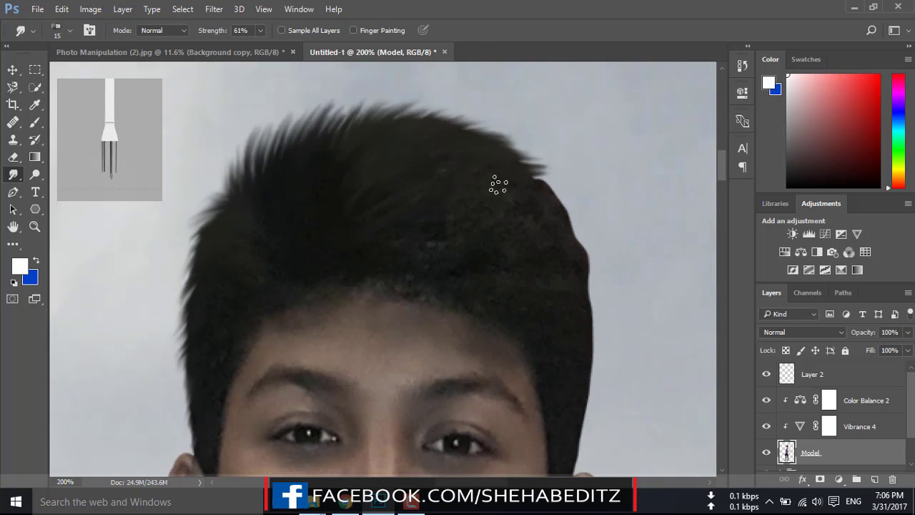
{"action": "key", "text": "bracketleft"}
{"action": "scroll", "coordinate": [286, 200], "scroll_direction": "down", "scroll_amount": 1}
{"action": "scroll", "coordinate": [236, 214], "scroll_direction": "down", "scroll_amount": 1}
{"action": "scroll", "coordinate": [449, 171], "scroll_direction": "up", "scroll_amount": 1}
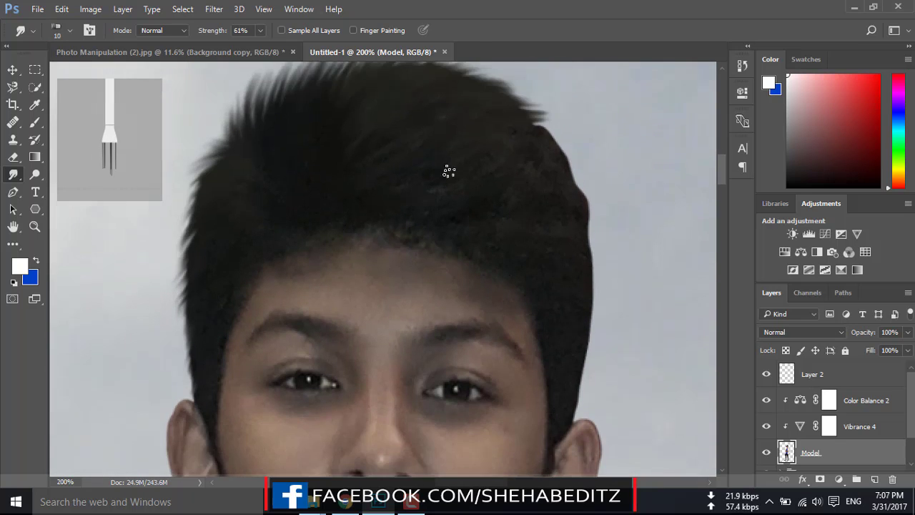
{"action": "scroll", "coordinate": [449, 172], "scroll_direction": "up", "scroll_amount": 1}
{"action": "key", "text": "bracketleft"}
{"action": "key", "text": "bracketleft"}
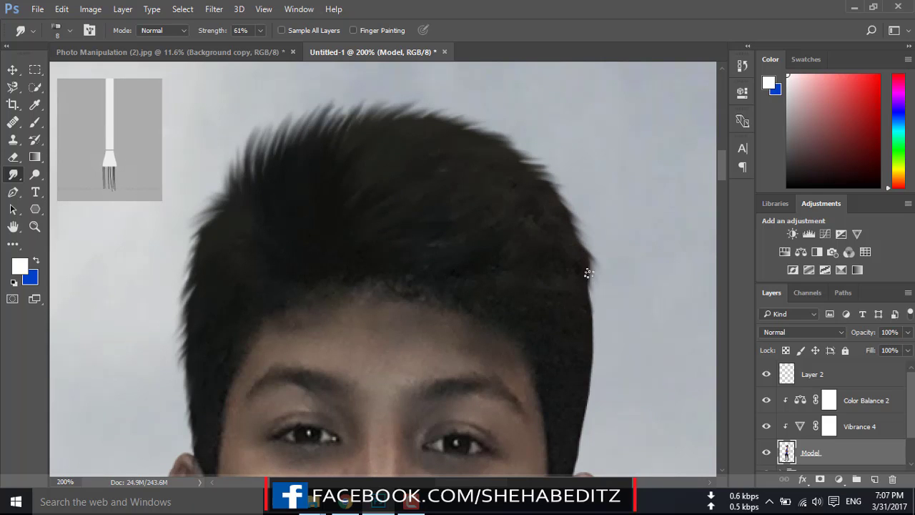
{"action": "key", "text": "bracketright"}
{"action": "key", "text": "bracketright"}
{"action": "scroll", "coordinate": [541, 303], "scroll_direction": "down", "scroll_amount": 1}
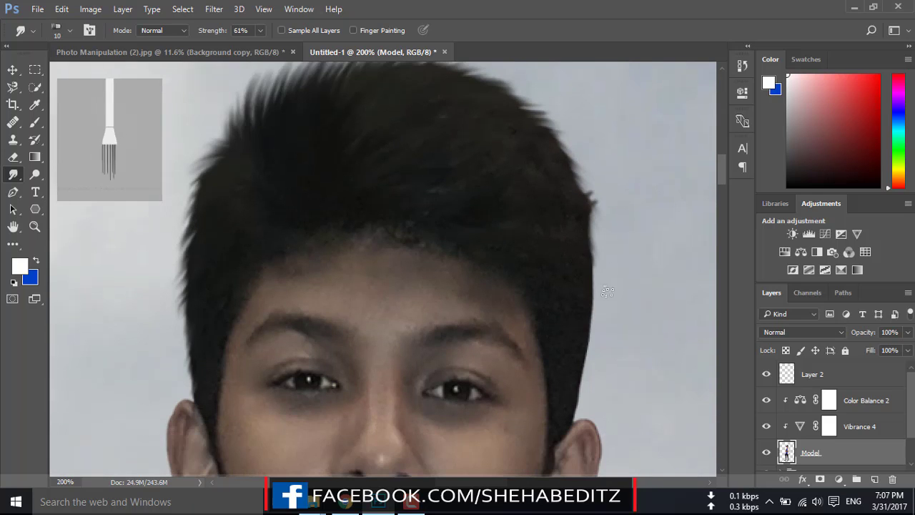
{"action": "key", "text": "bracketright"}
{"action": "scroll", "coordinate": [588, 351], "scroll_direction": "down", "scroll_amount": 1}
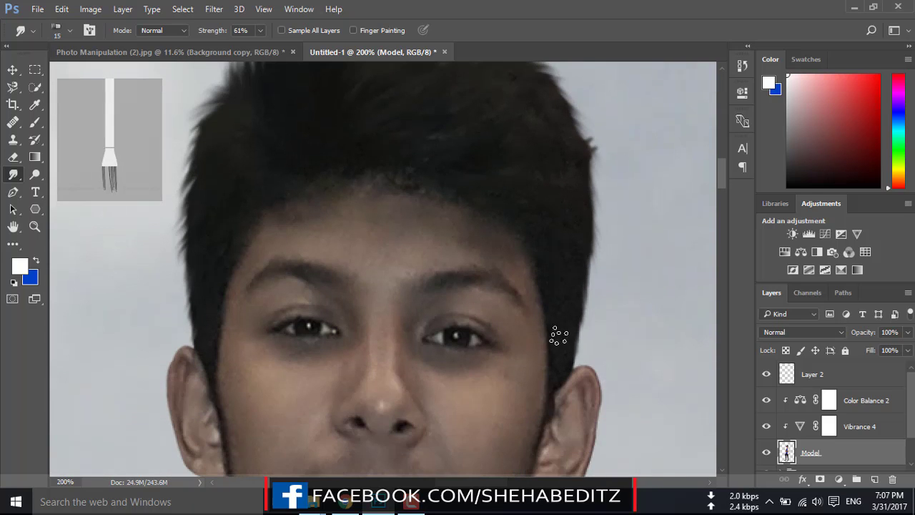
{"action": "key", "text": "bracketright"}
{"action": "scroll", "coordinate": [541, 241], "scroll_direction": "up", "scroll_amount": 1}
{"action": "key", "text": "2"}
{"action": "key", "text": "7"}
{"action": "scroll", "coordinate": [593, 245], "scroll_direction": "down", "scroll_amount": 1}
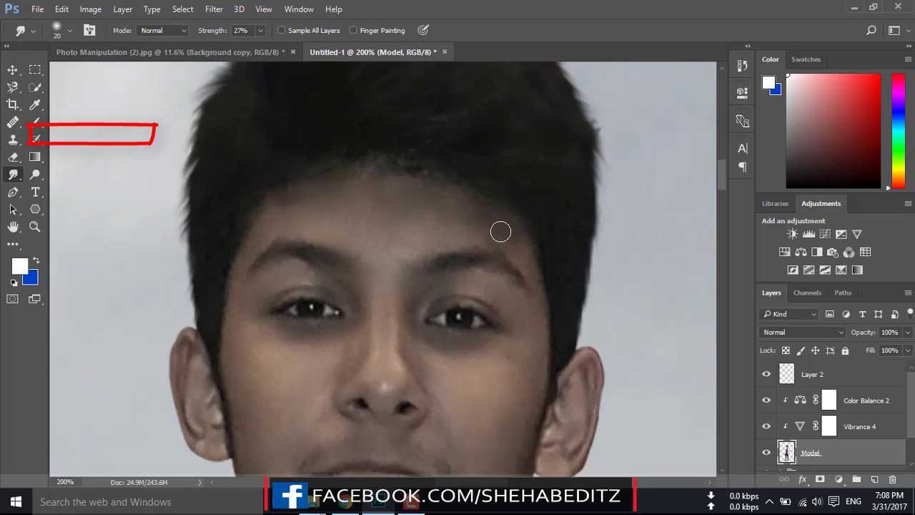
{"action": "scroll", "coordinate": [479, 200], "scroll_direction": "down", "scroll_amount": 1}
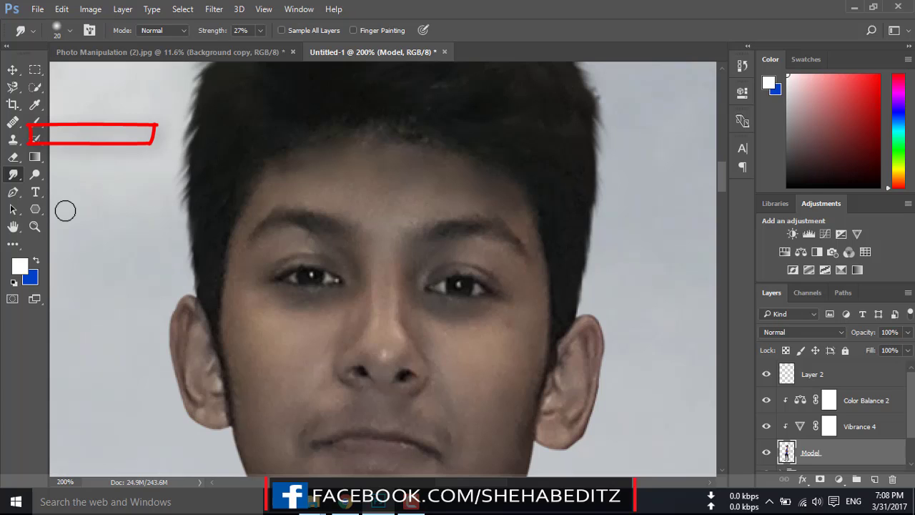
Switch to the Healing Brush Tool and sample clean forehead skin as the source.
{"action": "left_click", "coordinate": [13, 122]}
{"action": "right_click", "coordinate": [13, 122]}
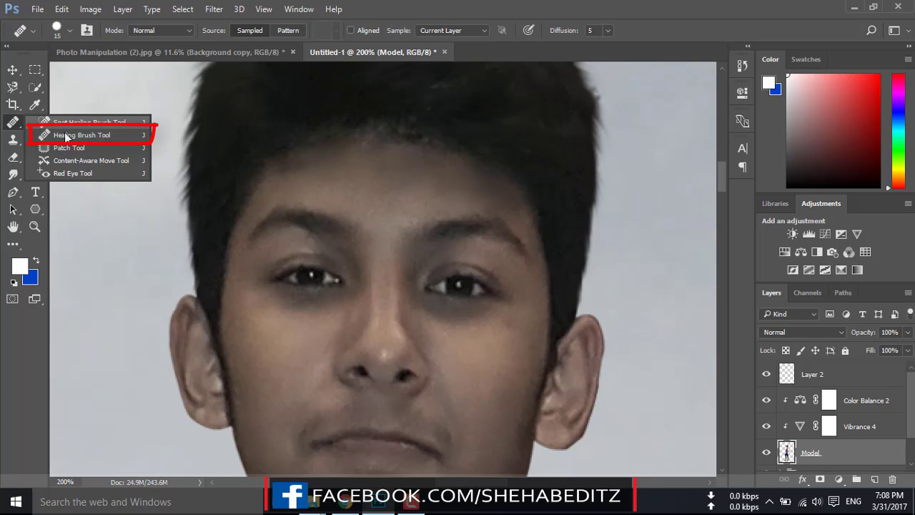
{"action": "left_click", "coordinate": [379, 506]}
{"action": "left_click", "coordinate": [379, 507]}
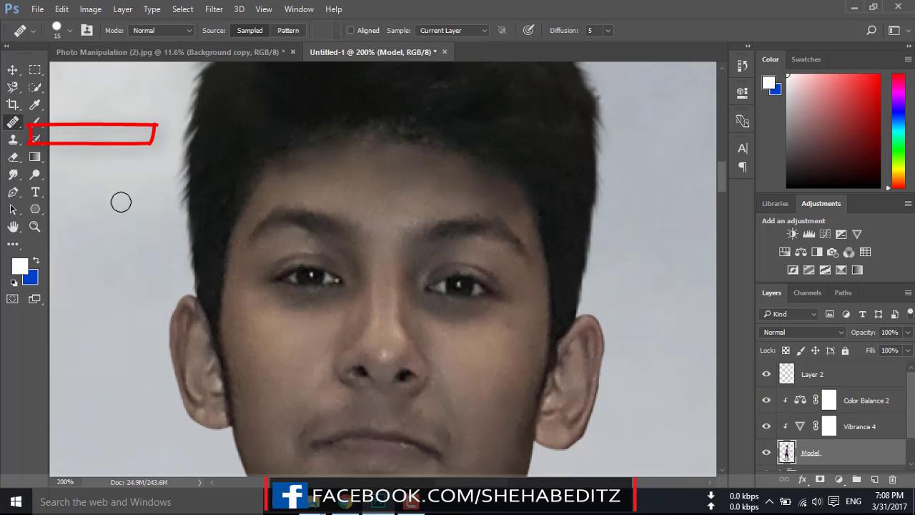
{"action": "right_click", "coordinate": [13, 126]}
{"action": "left_click", "coordinate": [79, 135]}
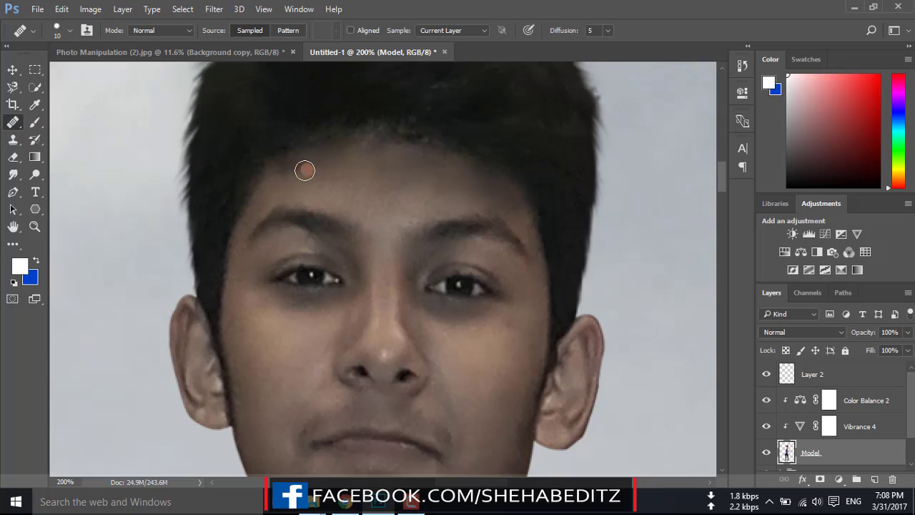
{"action": "left_click", "coordinate": [341, 165], "text": "alt"}
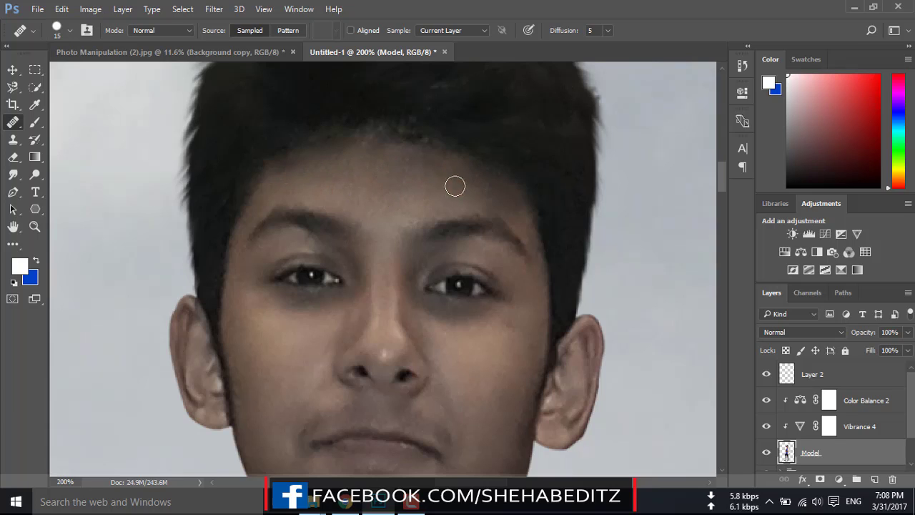
Heal the forehead blemish and the spots under the eyes with a size-10 healing brush.
{"action": "key", "text": "bracketleft"}
{"action": "left_click_drag", "start_coordinate": [517, 206], "coordinate": [479, 199]}
{"action": "scroll", "coordinate": [429, 178], "scroll_direction": "down", "scroll_amount": 2}
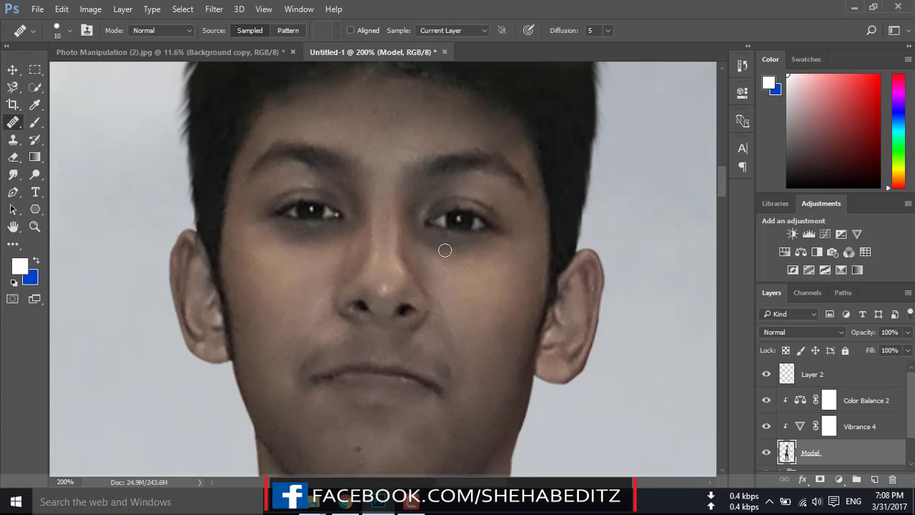
{"action": "mouse_move", "coordinate": [443, 251]}
{"action": "left_mouse_down"}
{"action": "mouse_move", "coordinate": [456, 247]}
{"action": "mouse_move", "coordinate": [474, 261]}
{"action": "mouse_move", "coordinate": [456, 246]}
{"action": "left_mouse_up"}
{"action": "left_click", "coordinate": [479, 253]}
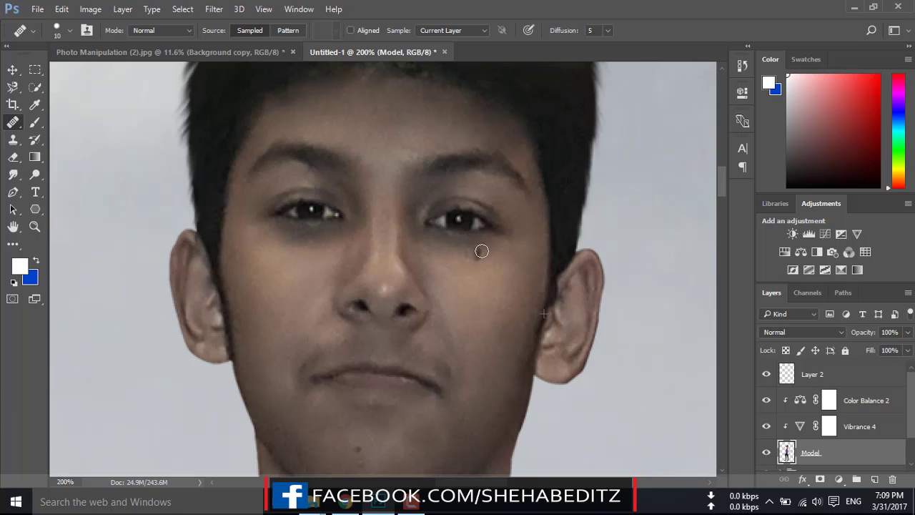
{"action": "left_click", "coordinate": [466, 278]}
{"action": "left_click", "coordinate": [289, 241]}
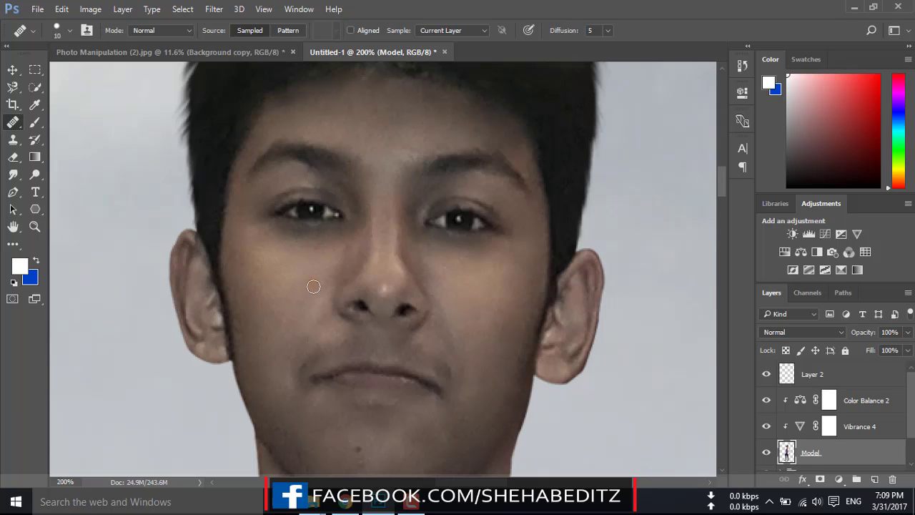
Heal the two spots on the chin and fit the composite on screen.
{"action": "scroll", "coordinate": [275, 243], "scroll_direction": "down", "scroll_amount": 3}
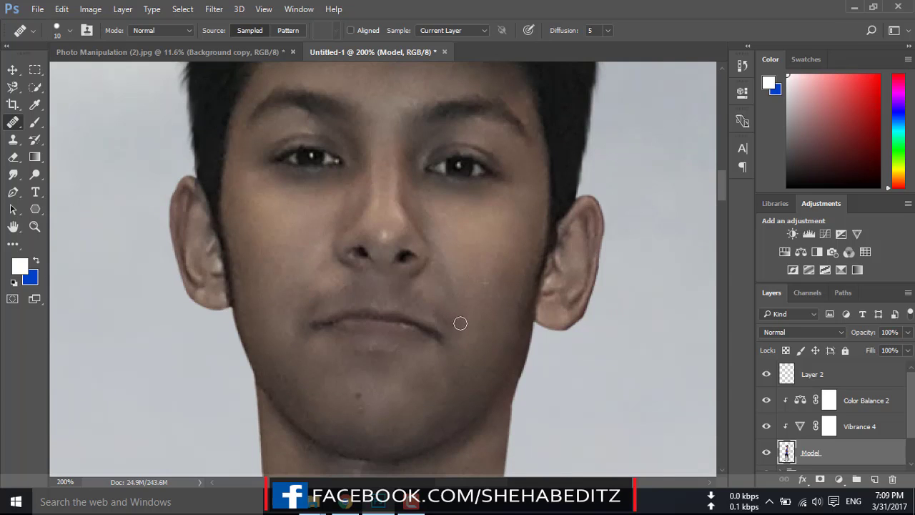
{"action": "scroll", "coordinate": [454, 293], "scroll_direction": "down", "scroll_amount": 3}
{"action": "left_click", "coordinate": [377, 341]}
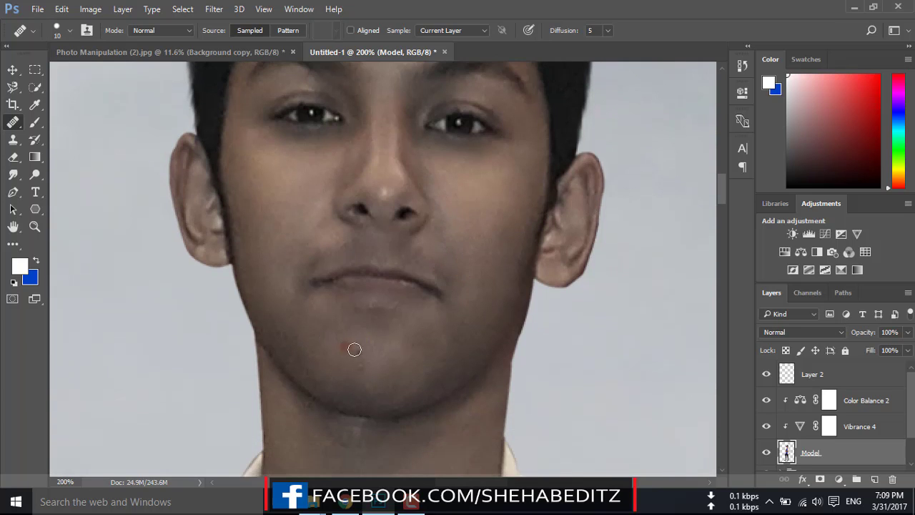
{"action": "left_click", "coordinate": [315, 316]}
{"action": "scroll", "coordinate": [315, 315], "scroll_direction": "down", "scroll_amount": 8}
{"action": "scroll", "coordinate": [329, 322], "scroll_direction": "down", "scroll_amount": 5}
{"action": "key", "text": "ctrl+0"}
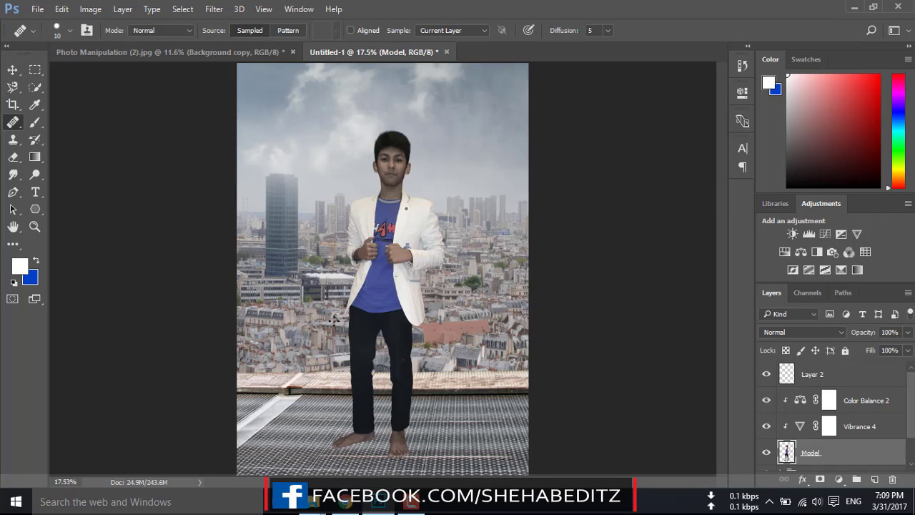
Merge the boy's Model layer and its adjustment layers into a single Layer 2.
{"action": "scroll", "coordinate": [415, 187], "scroll_direction": "up", "scroll_amount": 1}
{"action": "scroll", "coordinate": [454, 198], "scroll_direction": "up", "scroll_amount": 1}
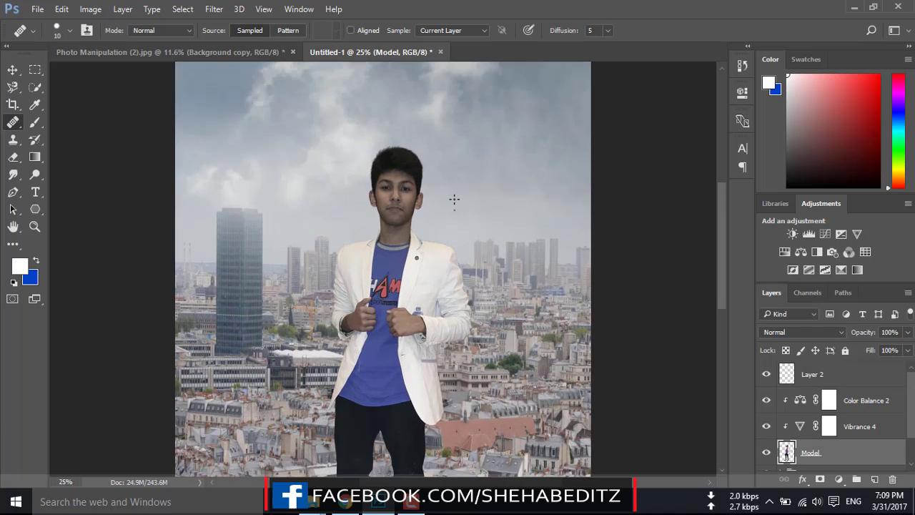
{"action": "scroll", "coordinate": [466, 219], "scroll_direction": "up", "scroll_amount": 2}
{"action": "scroll", "coordinate": [482, 235], "scroll_direction": "up", "scroll_amount": 1}
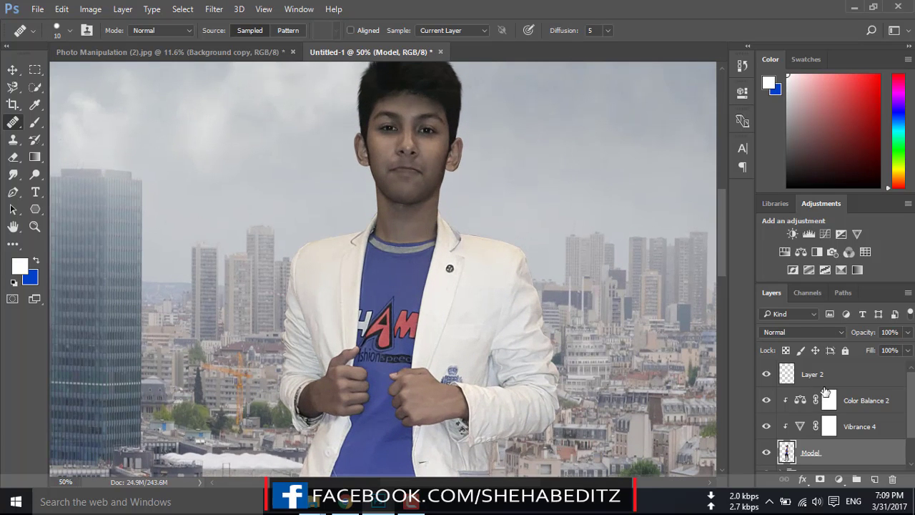
{"action": "left_click", "coordinate": [825, 382], "text": "shift"}
{"action": "right_click", "coordinate": [822, 379]}
{"action": "left_click", "coordinate": [622, 452]}
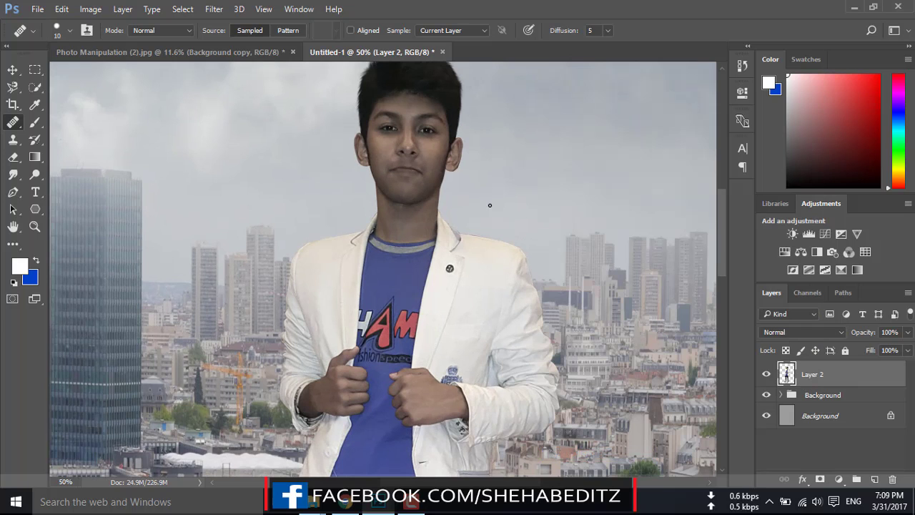
{"action": "key", "text": "ctrl+0"}
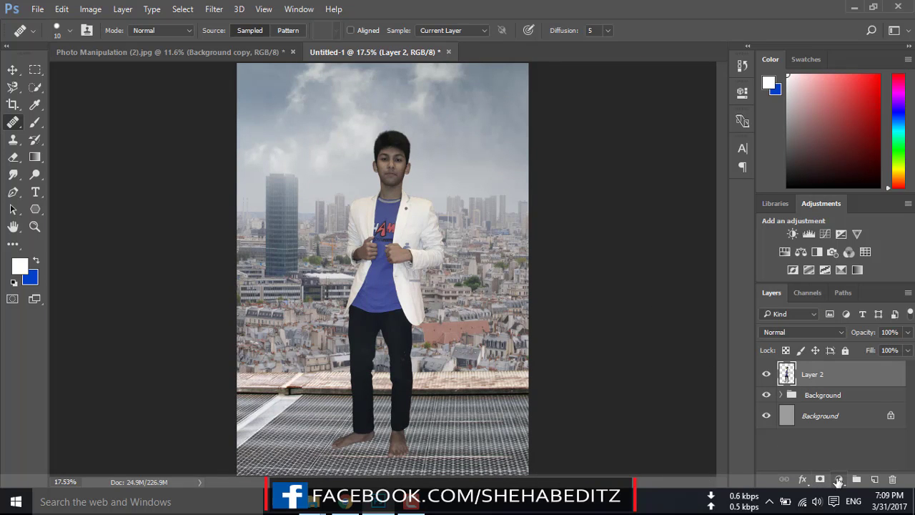
Add a clipped Color Balance nudging midtones toward green and blue +3, then merge it down.
{"action": "left_click", "coordinate": [822, 479]}
{"action": "left_click", "coordinate": [807, 327]}
{"action": "left_click", "coordinate": [624, 316]}
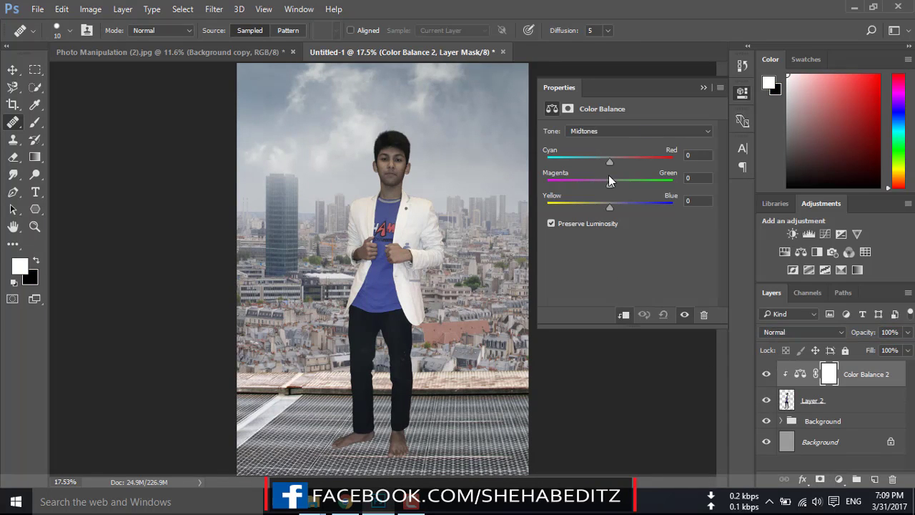
{"action": "left_click", "coordinate": [612, 183]}
{"action": "left_click", "coordinate": [613, 205]}
{"action": "left_click_drag", "start_coordinate": [616, 204], "coordinate": [613, 204]}
{"action": "left_click", "coordinate": [704, 88]}
{"action": "right_click", "coordinate": [845, 379]}
{"action": "left_click", "coordinate": [652, 456]}
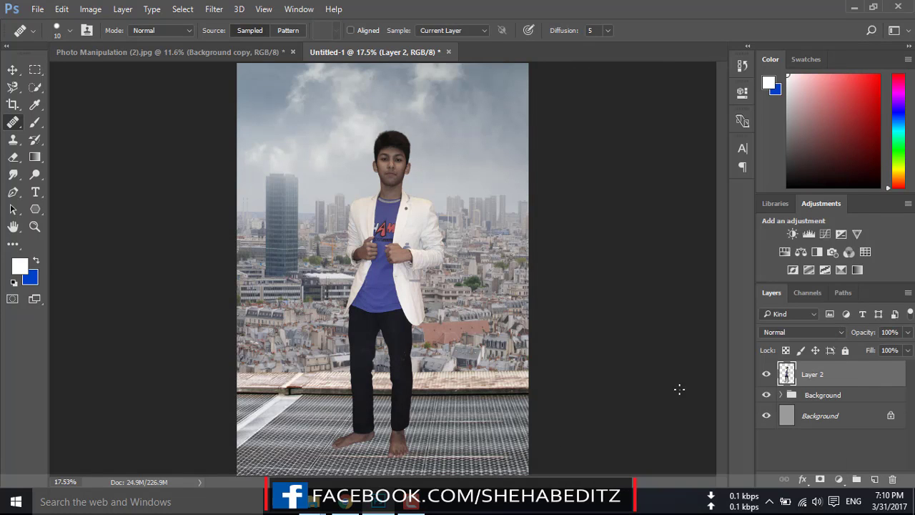
{"action": "left_click", "coordinate": [214, 9]}
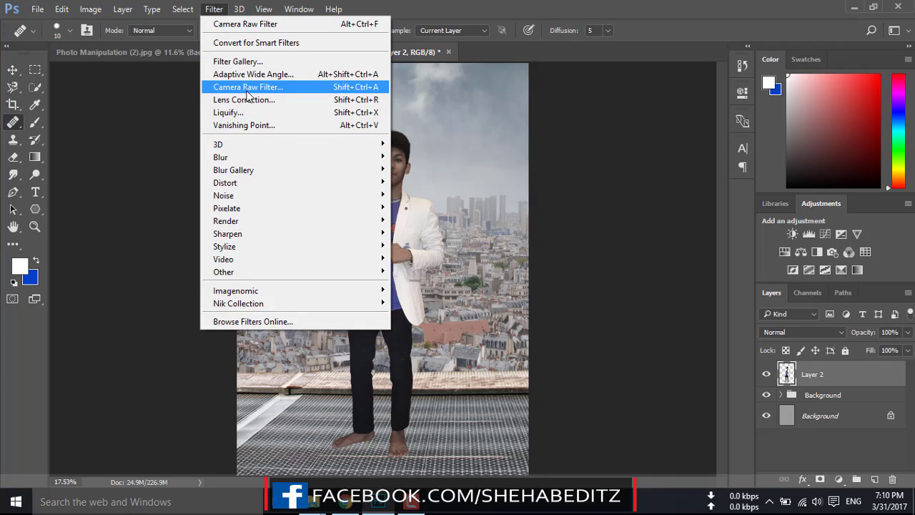
Apply the Camera Raw Filter to Layer 2 with Temperature -5, Tint +3, Contrast +9, Clarity +6.
{"action": "left_click", "coordinate": [249, 87]}
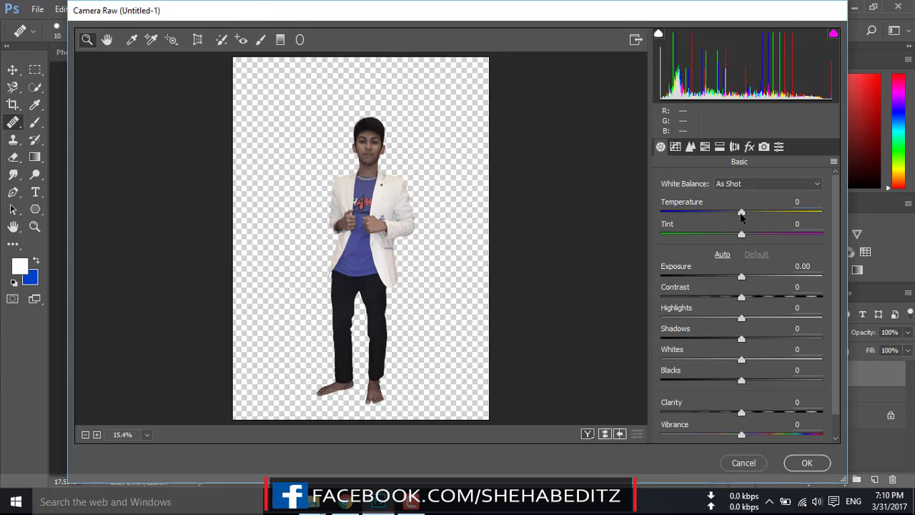
{"action": "mouse_move", "coordinate": [741, 218]}
{"action": "left_mouse_down"}
{"action": "mouse_move", "coordinate": [748, 237]}
{"action": "mouse_move", "coordinate": [738, 212]}
{"action": "left_mouse_up"}
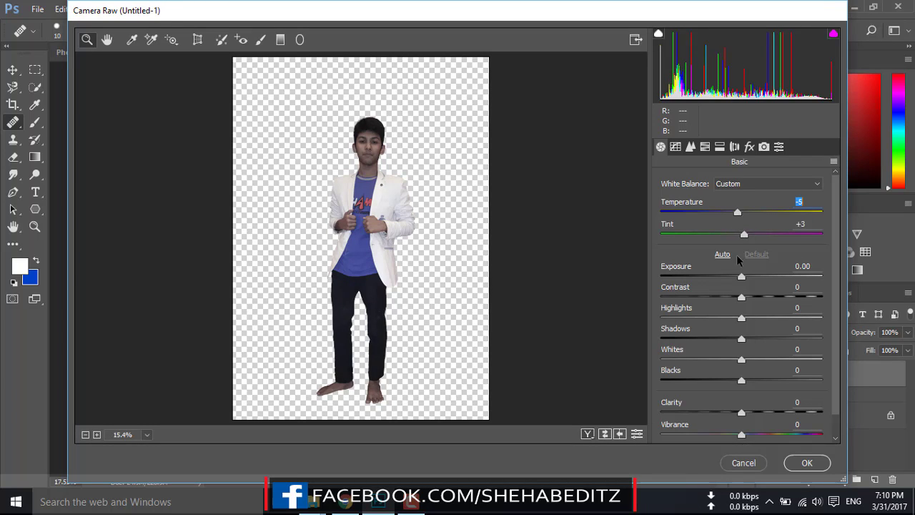
{"action": "left_click_drag", "start_coordinate": [742, 297], "coordinate": [749, 297]}
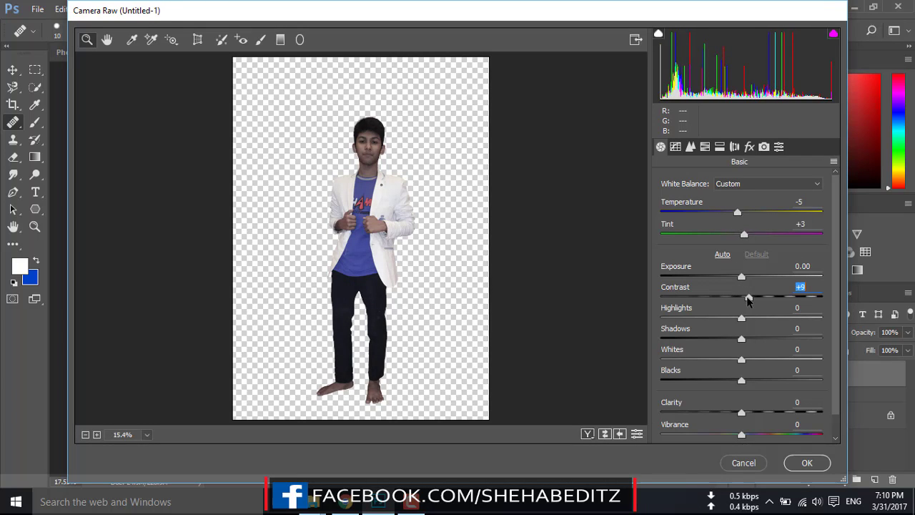
{"action": "left_click", "coordinate": [742, 340]}
{"action": "left_click", "coordinate": [741, 381]}
{"action": "left_click_drag", "start_coordinate": [742, 414], "coordinate": [746, 413]}
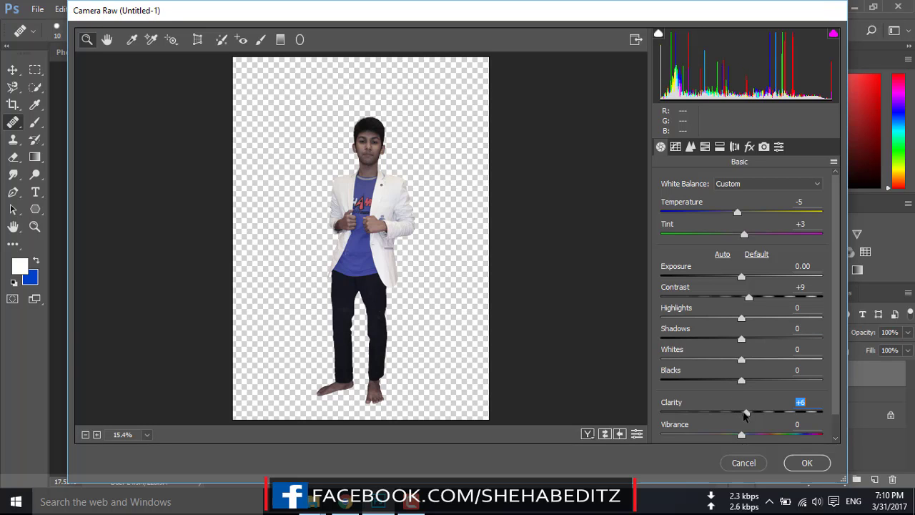
{"action": "left_click", "coordinate": [811, 468]}
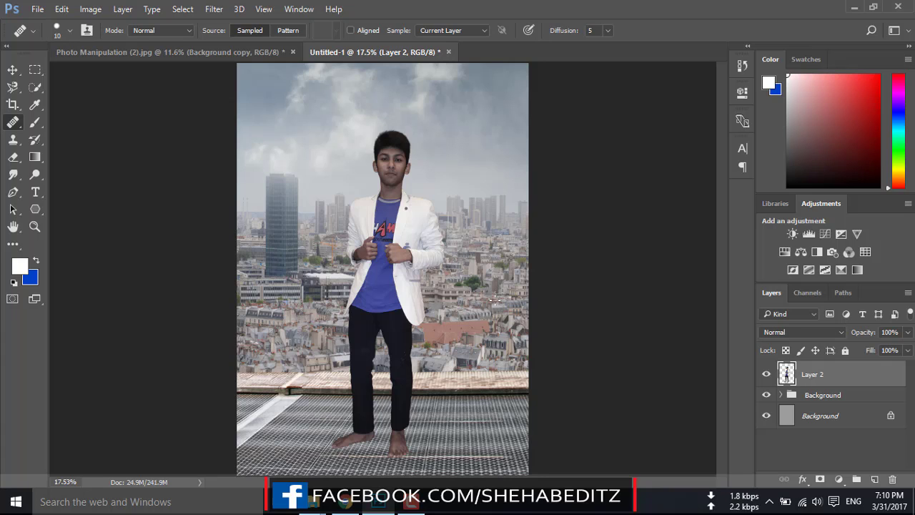
Draw a loose freehand Lasso selection in an oval around the boy's head.
{"action": "left_click", "coordinate": [20, 86]}
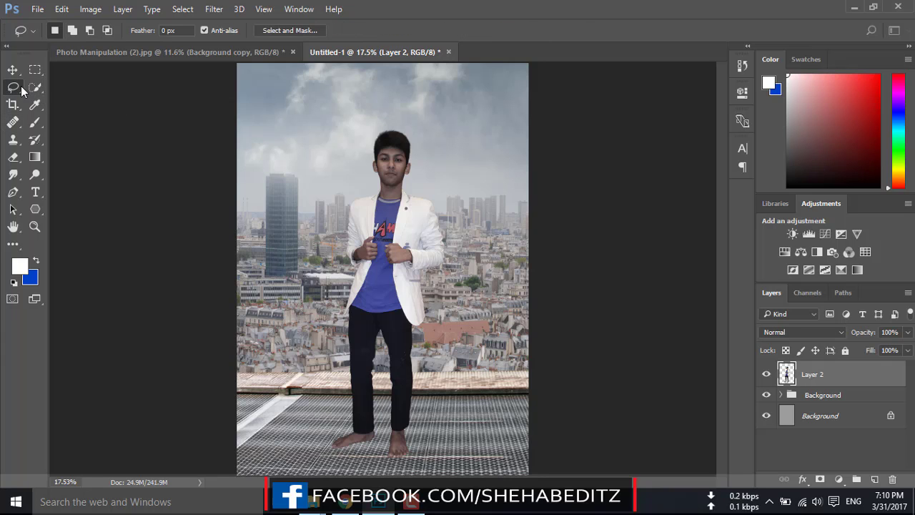
{"action": "right_click", "coordinate": [21, 86]}
{"action": "left_click", "coordinate": [50, 87]}
{"action": "scroll", "coordinate": [374, 145], "scroll_direction": "up", "scroll_amount": 1}
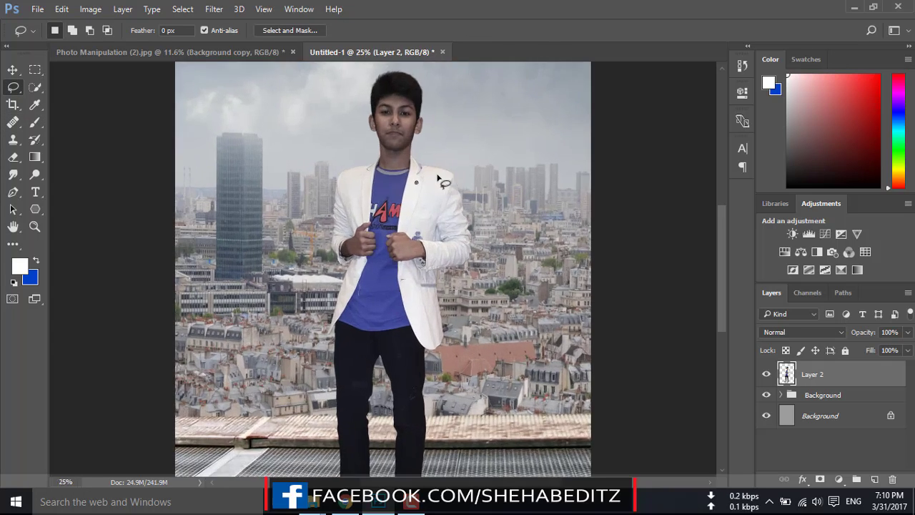
{"action": "scroll", "coordinate": [387, 165], "scroll_direction": "up", "scroll_amount": 1}
{"action": "scroll", "coordinate": [429, 185], "scroll_direction": "up", "scroll_amount": 1}
{"action": "scroll", "coordinate": [434, 189], "scroll_direction": "up", "scroll_amount": 1}
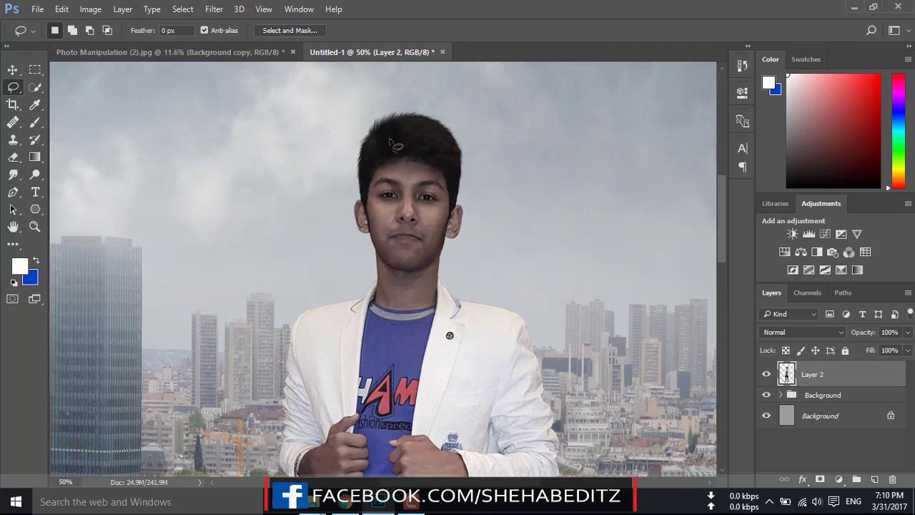
{"action": "left_click_drag", "start_coordinate": [392, 140], "coordinate": [397, 130]}
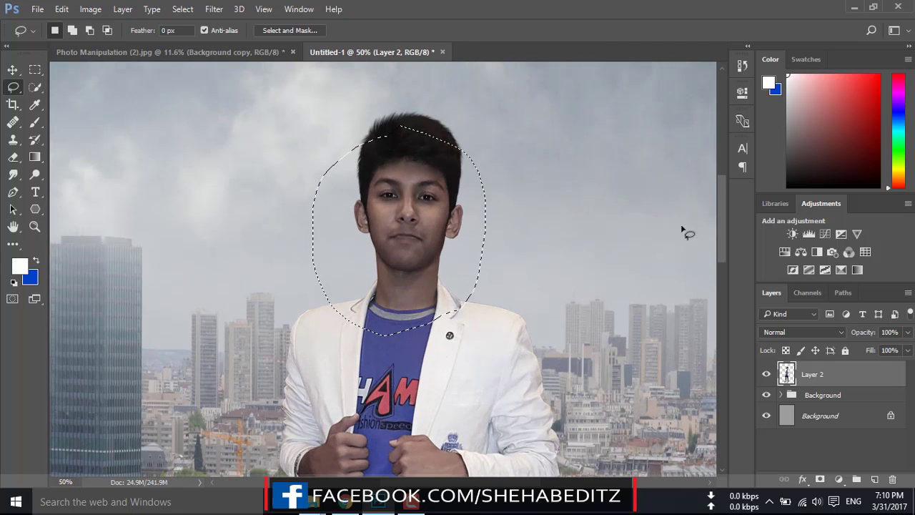
Add a Levels adjustment to the selection, raising the midtones to about 1.72.
{"action": "left_click", "coordinate": [809, 234]}
{"action": "left_click_drag", "start_coordinate": [636, 225], "coordinate": [567, 227]}
{"action": "left_click", "coordinate": [703, 88]}
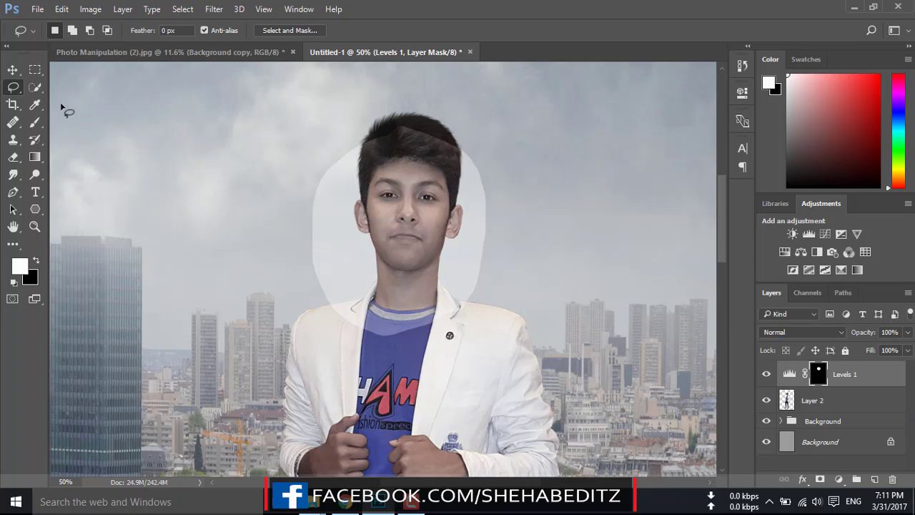
{"action": "left_click", "coordinate": [35, 122]}
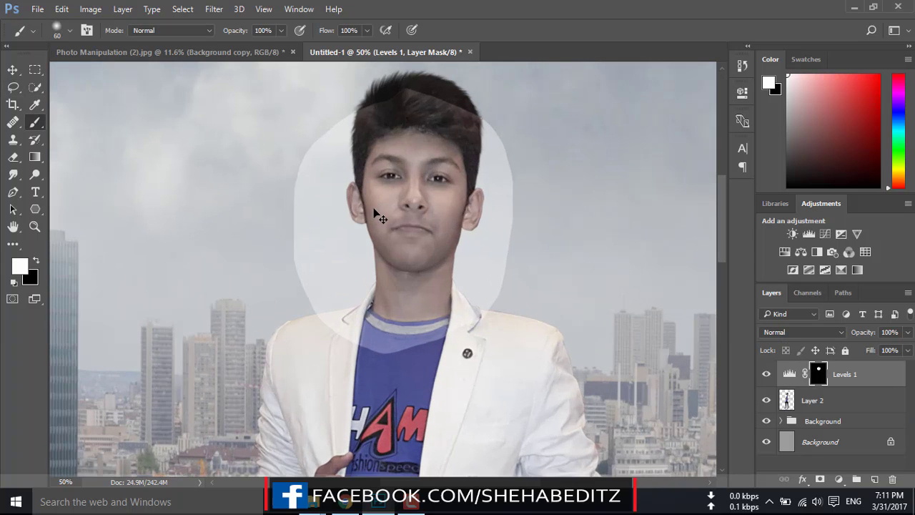
With a 125 px brush, extend the brightening beside the face, then mask it left of the neck.
{"action": "key", "text": "bracketright"}
{"action": "key", "text": "bracketright"}
{"action": "key", "text": "bracketright"}
{"action": "key", "text": "ctrl+plus"}
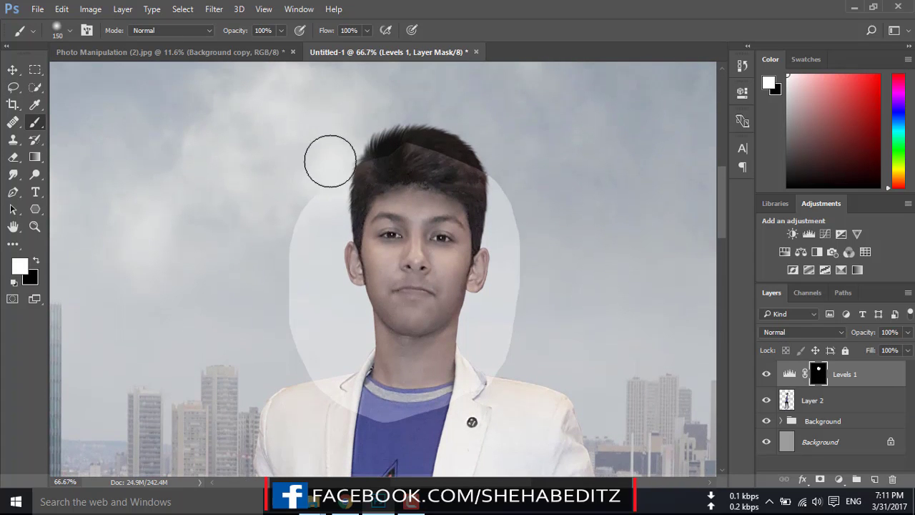
{"action": "key", "text": "bracketleft"}
{"action": "mouse_move", "coordinate": [301, 286]}
{"action": "left_mouse_down"}
{"action": "mouse_move", "coordinate": [296, 306]}
{"action": "mouse_move", "coordinate": [325, 279]}
{"action": "mouse_move", "coordinate": [348, 301]}
{"action": "mouse_move", "coordinate": [322, 392]}
{"action": "mouse_move", "coordinate": [353, 329]}
{"action": "mouse_move", "coordinate": [376, 408]}
{"action": "left_mouse_up"}
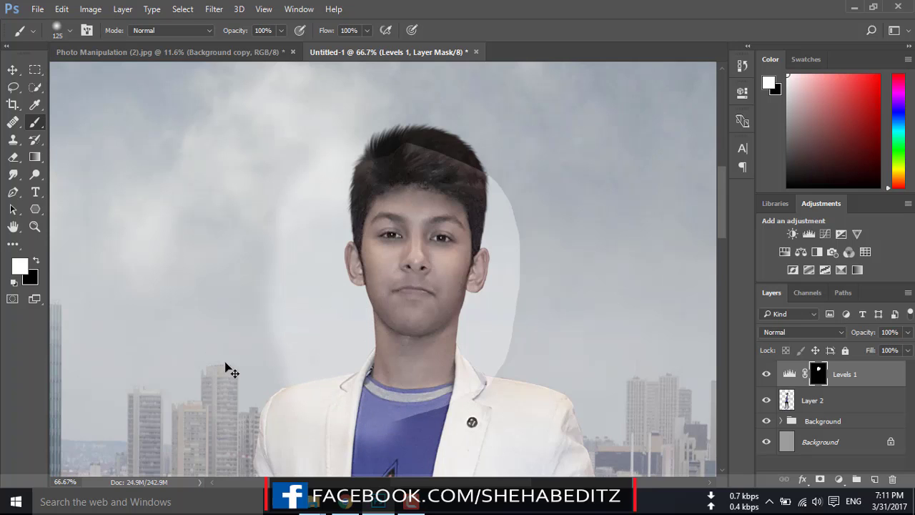
{"action": "left_click", "coordinate": [36, 261]}
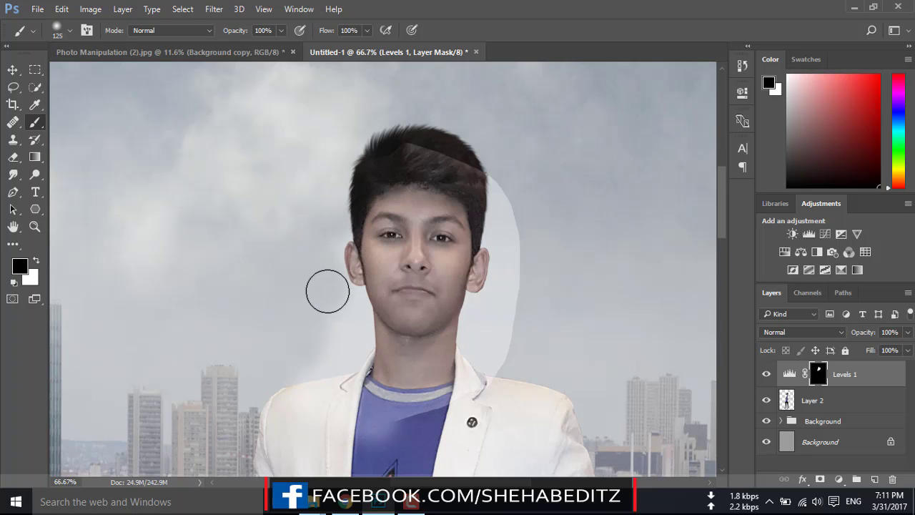
{"action": "mouse_move", "coordinate": [327, 288]}
{"action": "left_mouse_down"}
{"action": "mouse_move", "coordinate": [320, 381]}
{"action": "mouse_move", "coordinate": [379, 415]}
{"action": "left_mouse_up"}
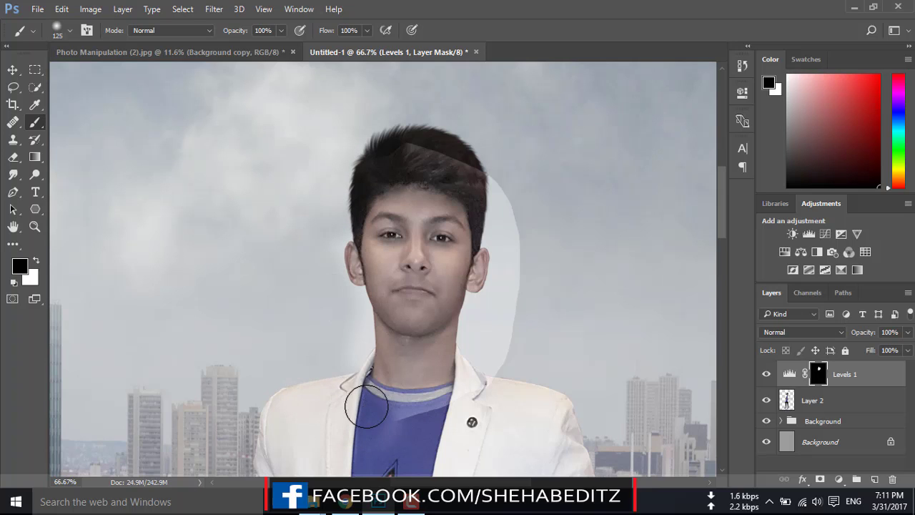
Mask out the pale halo along the left jaw, the neck edge and beside the right shoulder.
{"action": "key", "text": "ctrl+plus"}
{"action": "key", "text": "bracketleft"}
{"action": "key", "text": "bracketleft"}
{"action": "key", "text": "bracketleft"}
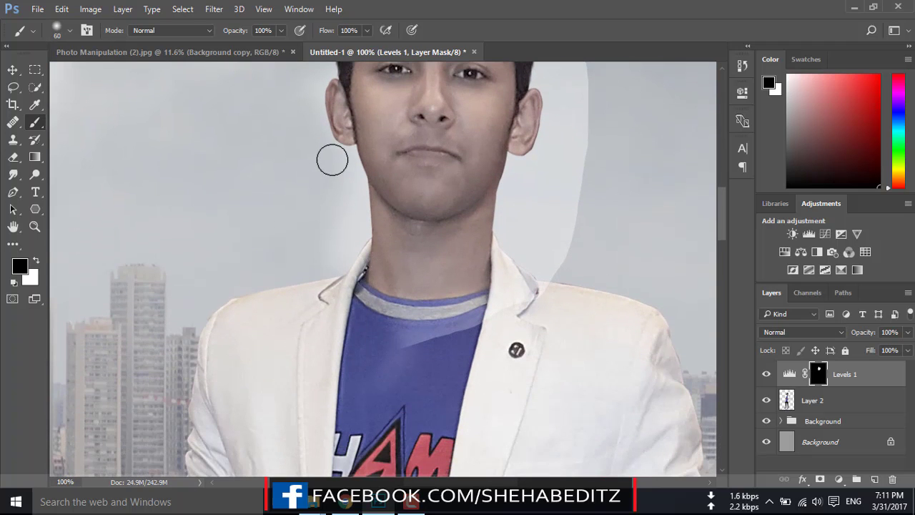
{"action": "mouse_move", "coordinate": [336, 158]}
{"action": "left_mouse_down"}
{"action": "mouse_move", "coordinate": [343, 153]}
{"action": "mouse_move", "coordinate": [355, 188]}
{"action": "mouse_move", "coordinate": [358, 256]}
{"action": "left_mouse_up"}
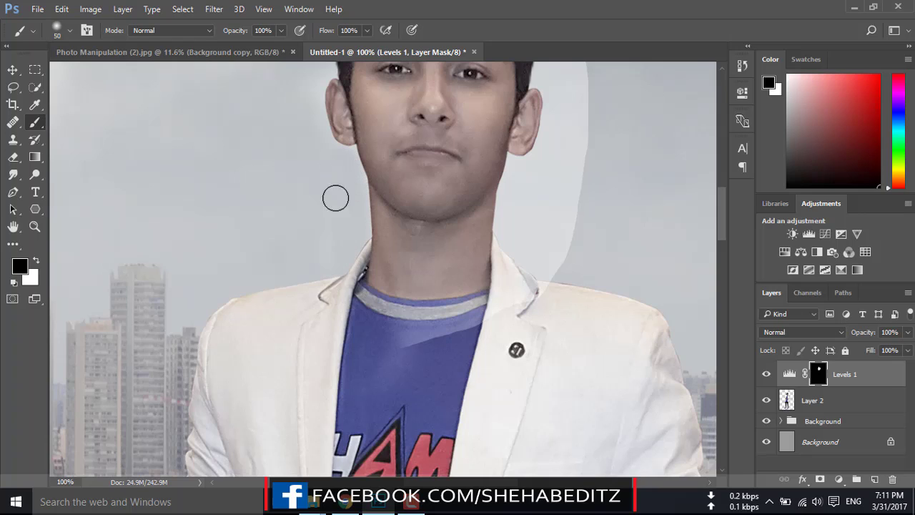
{"action": "mouse_move", "coordinate": [334, 196]}
{"action": "left_mouse_down"}
{"action": "mouse_move", "coordinate": [343, 268]}
{"action": "mouse_move", "coordinate": [365, 296]}
{"action": "mouse_move", "coordinate": [387, 364]}
{"action": "mouse_move", "coordinate": [420, 391]}
{"action": "left_mouse_up"}
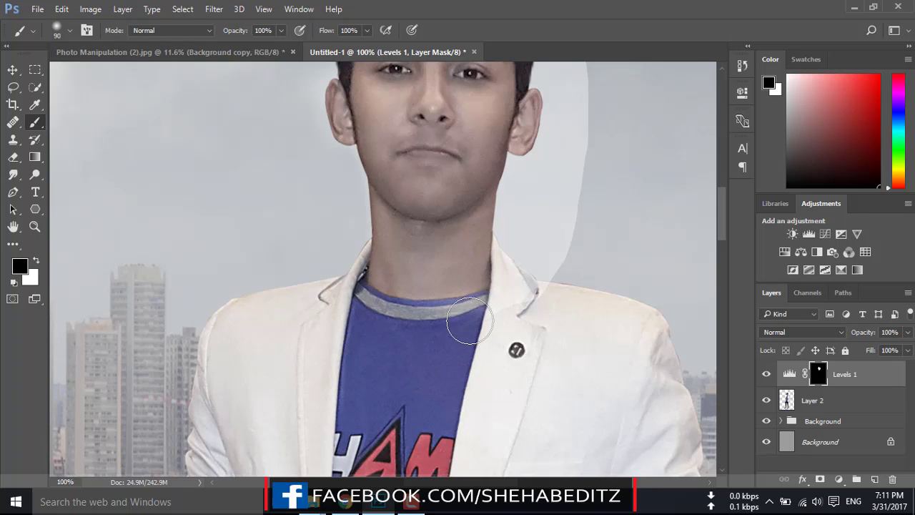
{"action": "key", "text": "bracketright"}
{"action": "key", "text": "bracketright"}
{"action": "key", "text": "bracketright"}
{"action": "left_click_drag", "start_coordinate": [555, 274], "coordinate": [566, 254]}
Paint away the glow right of the head and darken the hair edges on the mask.
{"action": "scroll", "coordinate": [554, 279], "scroll_direction": "up", "scroll_amount": 2}
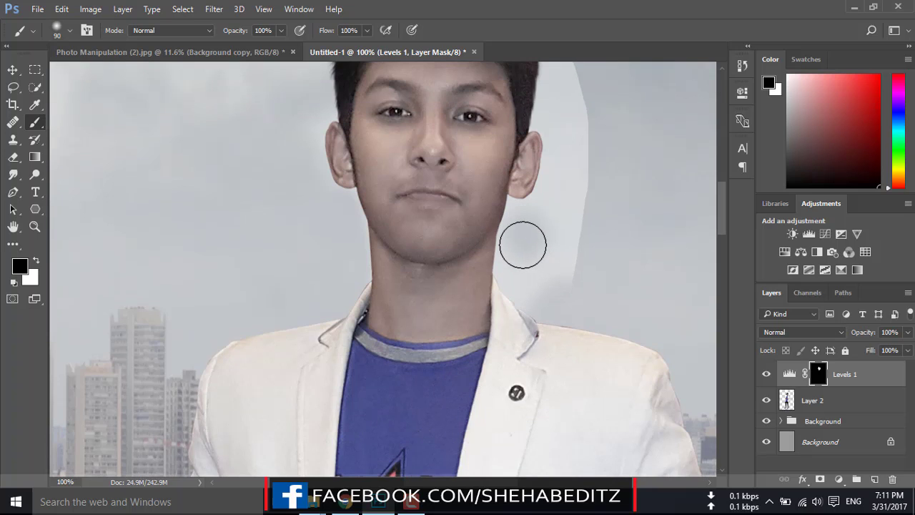
{"action": "scroll", "coordinate": [572, 255], "scroll_direction": "up", "scroll_amount": 2}
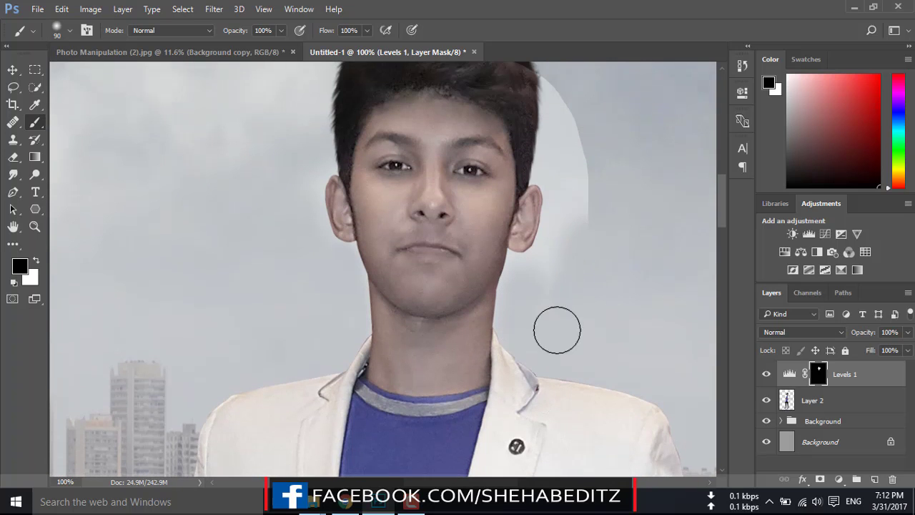
{"action": "scroll", "coordinate": [587, 296], "scroll_direction": "up", "scroll_amount": 3}
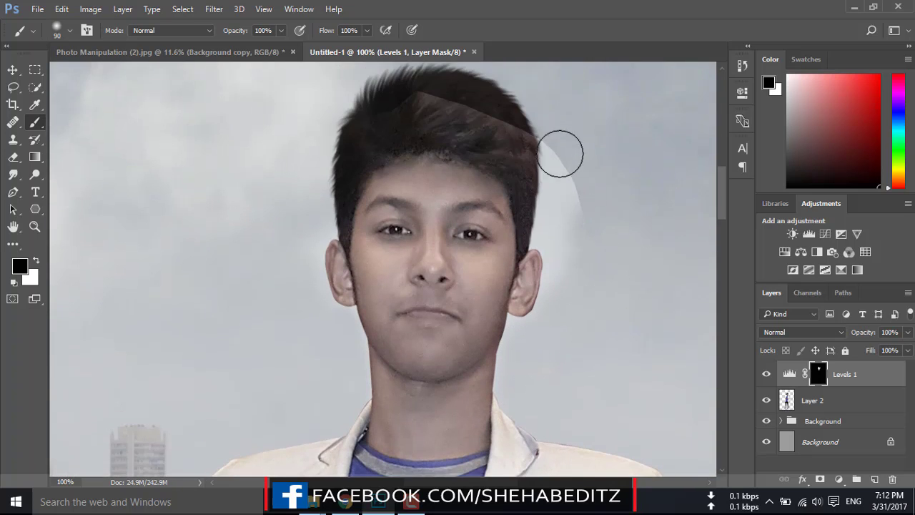
{"action": "mouse_move", "coordinate": [562, 149]}
{"action": "left_mouse_down"}
{"action": "mouse_move", "coordinate": [564, 228]}
{"action": "mouse_move", "coordinate": [556, 224]}
{"action": "mouse_move", "coordinate": [567, 302]}
{"action": "left_mouse_up"}
{"action": "scroll", "coordinate": [522, 222], "scroll_direction": "up", "scroll_amount": 2}
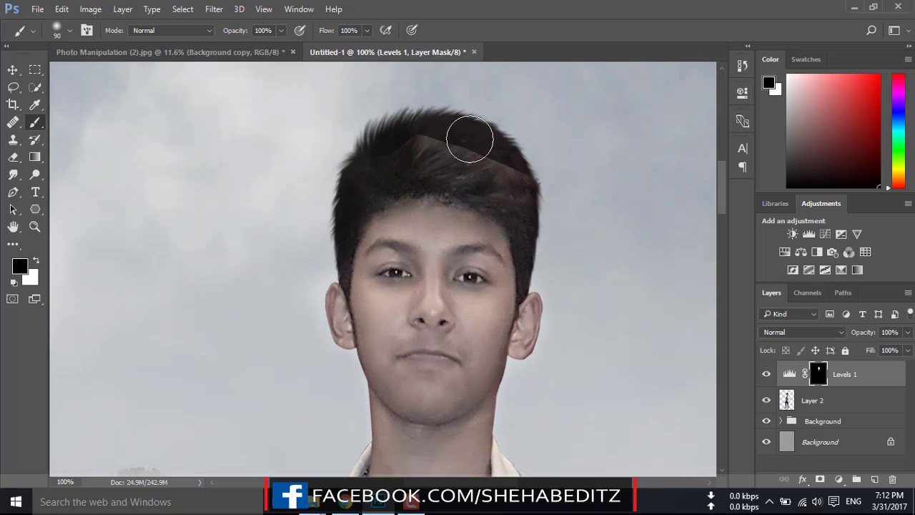
{"action": "key", "text": "bracketleft"}
{"action": "key", "text": "bracketleft"}
{"action": "key", "text": "bracketleft"}
{"action": "left_click_drag", "start_coordinate": [336, 224], "coordinate": [342, 274]}
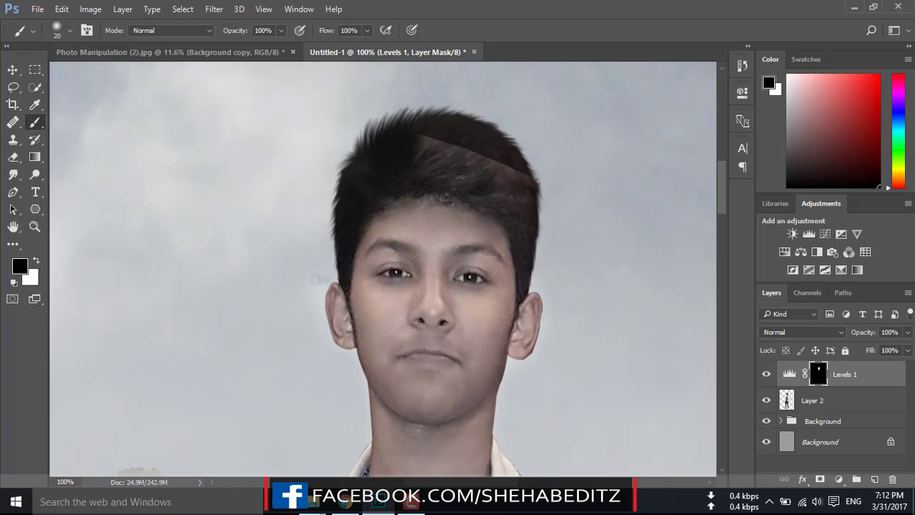
{"action": "key", "text": "bracketright"}
{"action": "key", "text": "bracketright"}
{"action": "key", "text": "bracketright"}
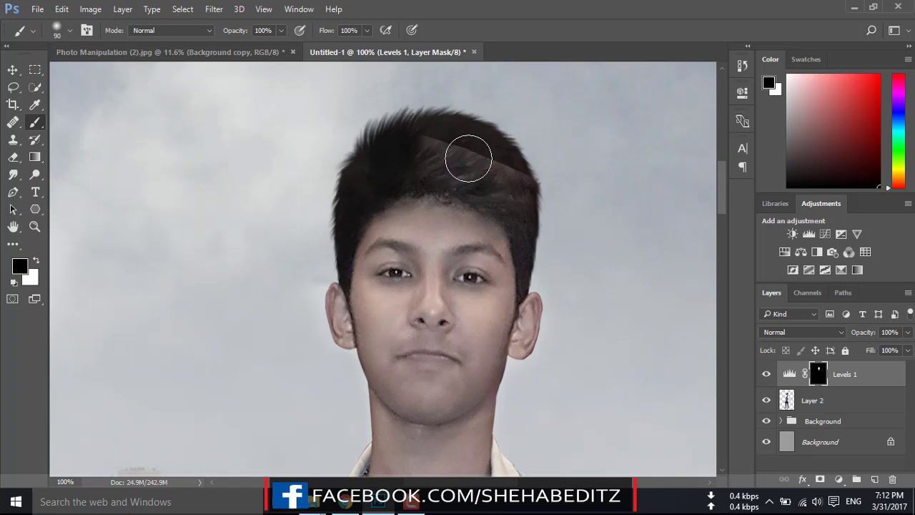
{"action": "left_click_drag", "start_coordinate": [468, 153], "coordinate": [464, 172]}
{"action": "key", "text": "bracketleft"}
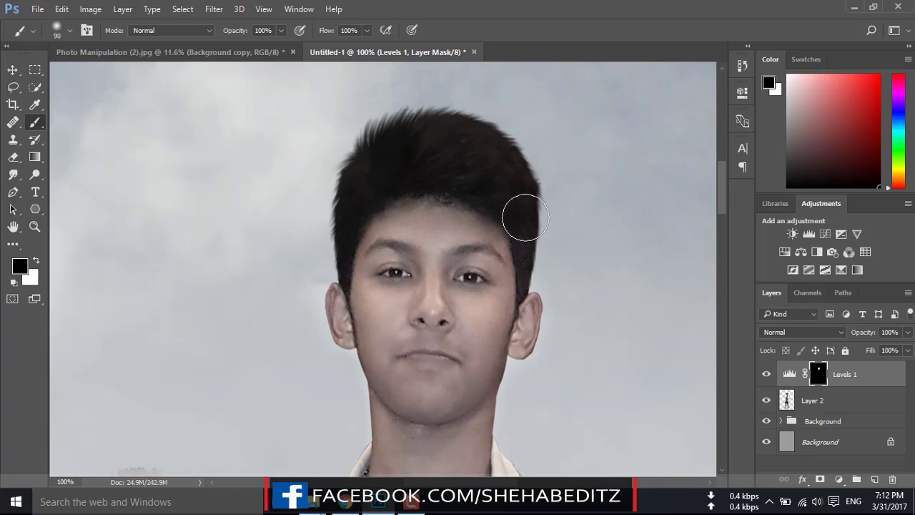
{"action": "key", "text": "bracketleft"}
{"action": "key", "text": "bracketleft"}
{"action": "key", "text": "bracketleft"}
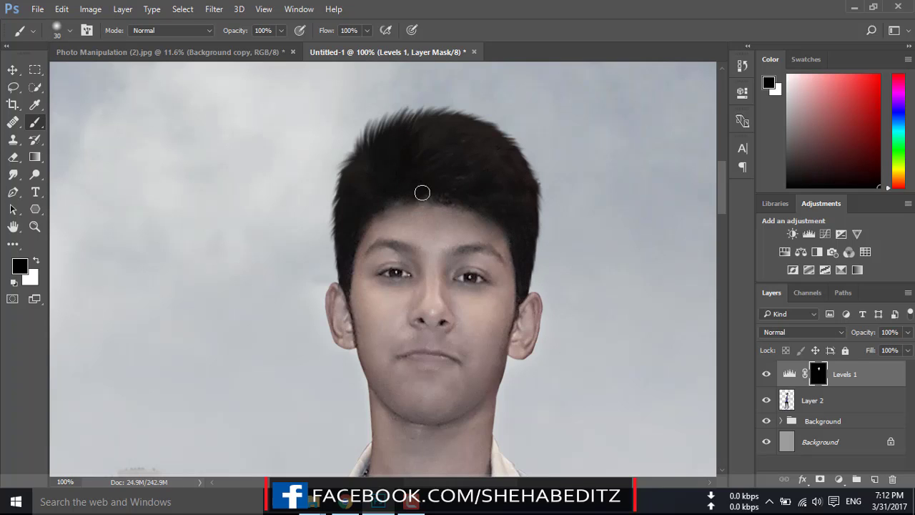
Merge Levels 1 down into Layer 2 and toggle the layer to compare.
{"action": "right_click", "coordinate": [819, 375]}
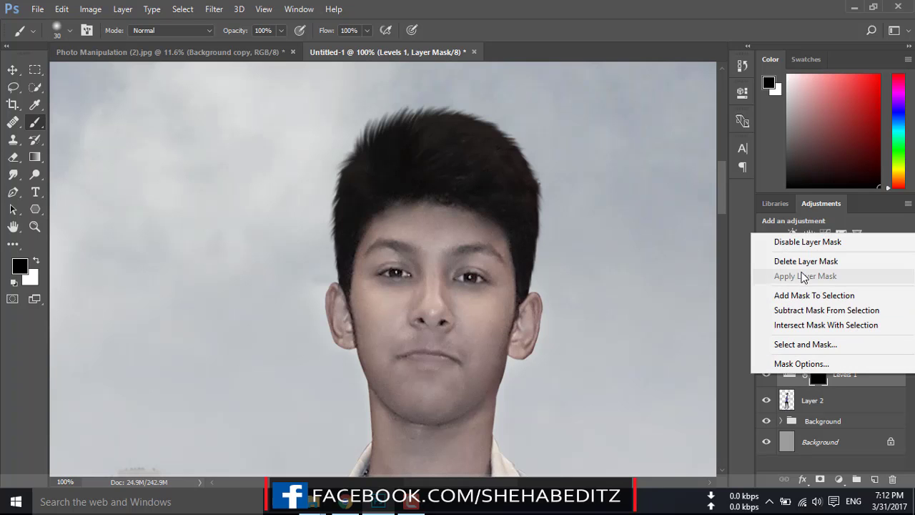
{"action": "left_click", "coordinate": [843, 398]}
{"action": "right_click", "coordinate": [843, 398]}
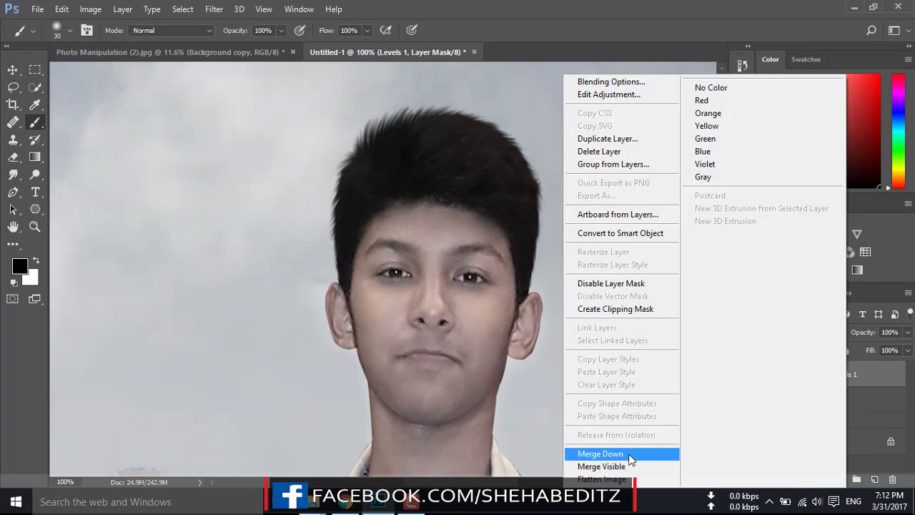
{"action": "left_click", "coordinate": [598, 453]}
{"action": "key", "text": "ctrl+0"}
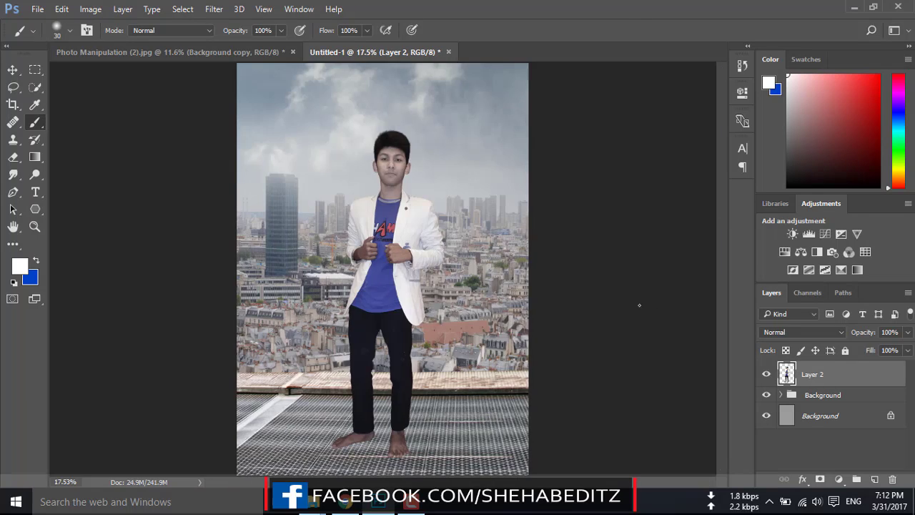
{"action": "left_click", "coordinate": [768, 375]}
{"action": "left_click", "coordinate": [767, 375]}
Add a new empty shadow layer above the Background group and zoom in on the feet.
{"action": "key", "text": "ctrl+plus"}
{"action": "scroll", "coordinate": [468, 340], "scroll_direction": "down", "scroll_amount": 1}
{"action": "left_click", "coordinate": [823, 395]}
{"action": "key", "text": "ctrl+shift+alt+n"}
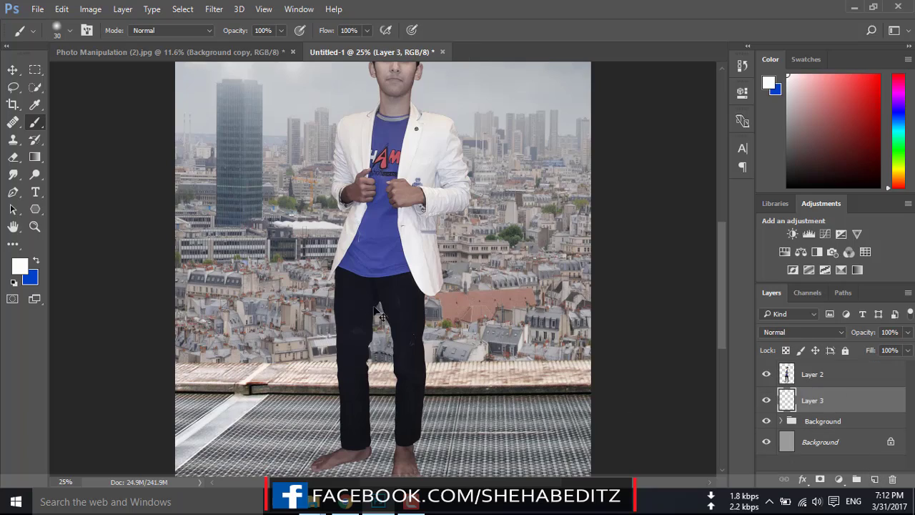
{"action": "key", "text": "ctrl+plus"}
{"action": "scroll", "coordinate": [379, 315], "scroll_direction": "down", "scroll_amount": 5}
{"action": "key", "text": "ctrl+plus"}
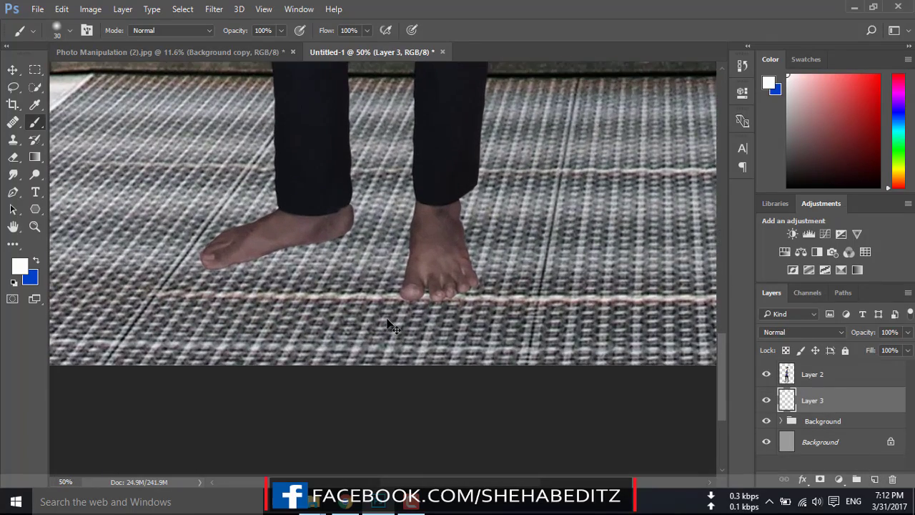
{"action": "key", "text": "ctrl+plus"}
{"action": "key", "text": "ctrl+plus"}
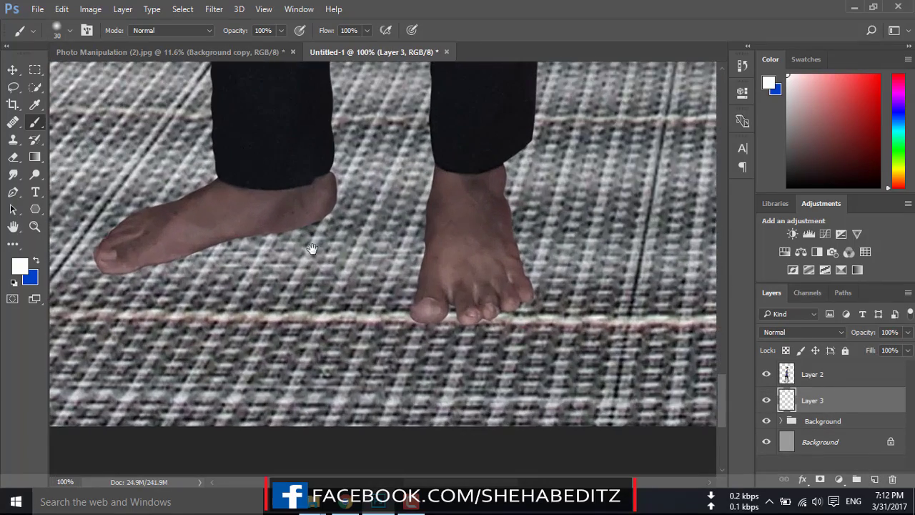
{"action": "scroll", "coordinate": [65, 145], "scroll_direction": "left", "scroll_amount": 2}
Set the foreground to #000000 and paint contact shadows under both feet.
{"action": "left_click", "coordinate": [36, 261]}
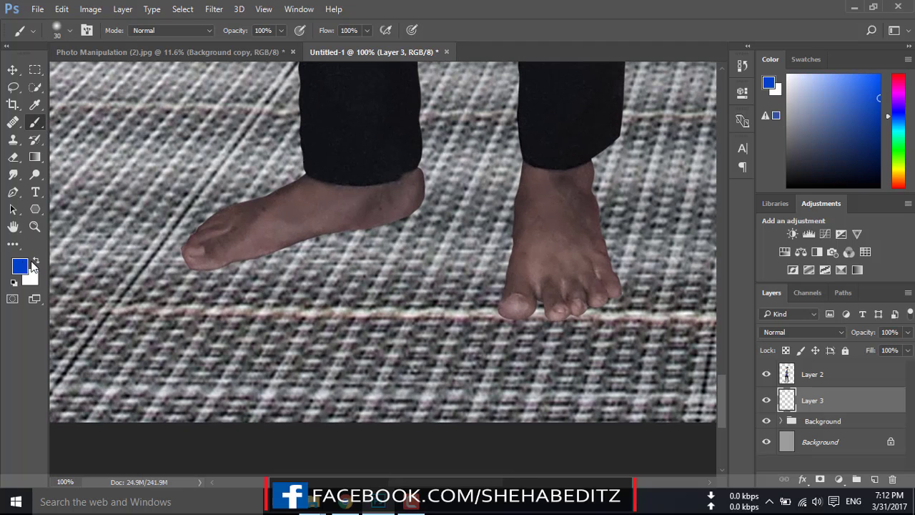
{"action": "left_click", "coordinate": [19, 266]}
{"action": "type", "text": "000000"}
{"action": "left_click", "coordinate": [801, 136]}
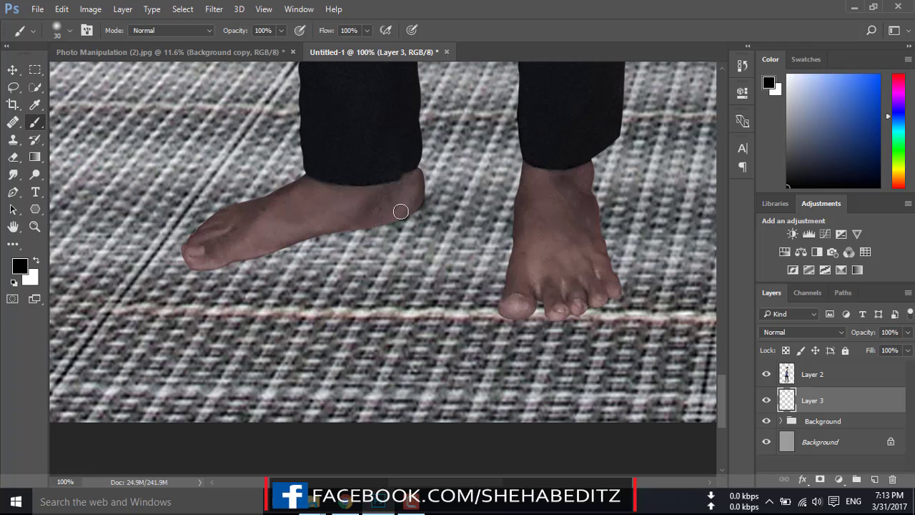
{"action": "mouse_move", "coordinate": [410, 206]}
{"action": "left_mouse_down"}
{"action": "mouse_move", "coordinate": [214, 265]}
{"action": "mouse_move", "coordinate": [189, 261]}
{"action": "mouse_move", "coordinate": [193, 241]}
{"action": "mouse_move", "coordinate": [265, 200]}
{"action": "left_mouse_up"}
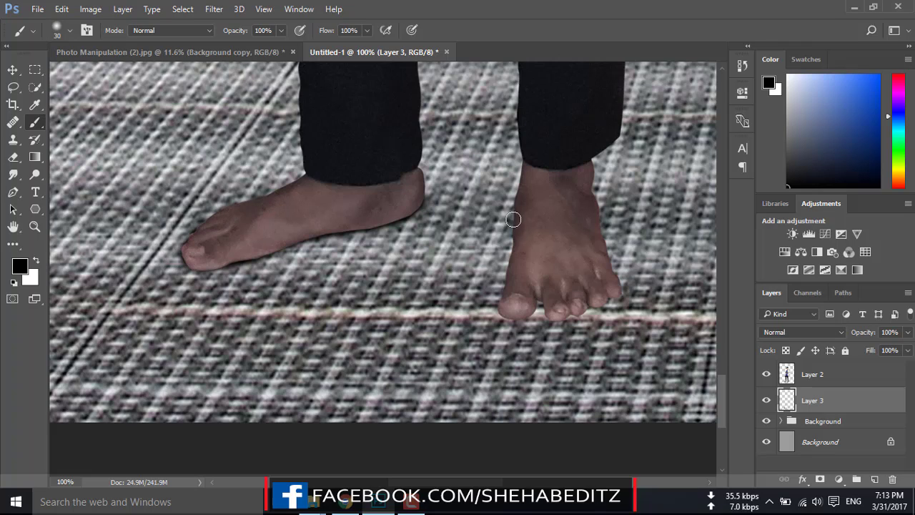
{"action": "mouse_move", "coordinate": [526, 188]}
{"action": "left_mouse_down"}
{"action": "mouse_move", "coordinate": [507, 318]}
{"action": "mouse_move", "coordinate": [532, 300]}
{"action": "mouse_move", "coordinate": [566, 315]}
{"action": "mouse_move", "coordinate": [601, 302]}
{"action": "mouse_move", "coordinate": [613, 284]}
{"action": "mouse_move", "coordinate": [575, 168]}
{"action": "left_mouse_up"}
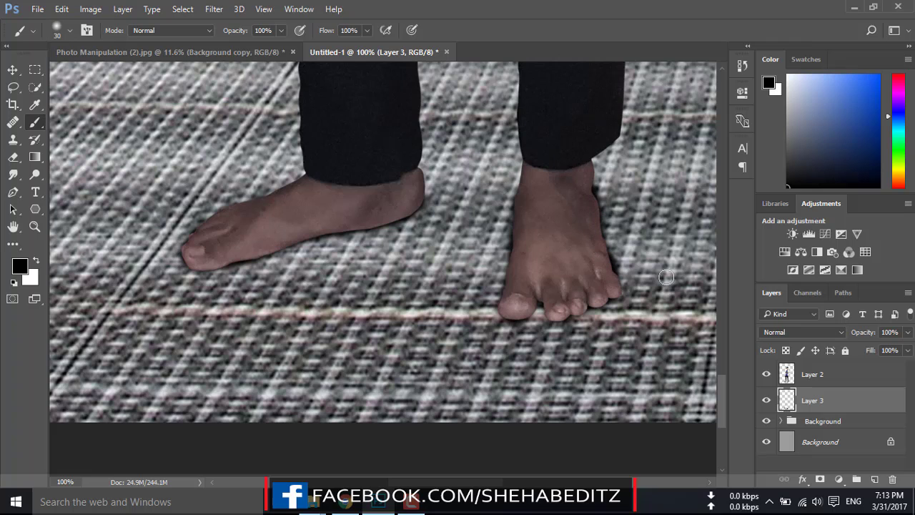
Apply a 5.8 px Gaussian Blur to the foot-shadow layer.
{"action": "left_click", "coordinate": [214, 9]}
{"action": "mouse_move", "coordinate": [220, 157]}
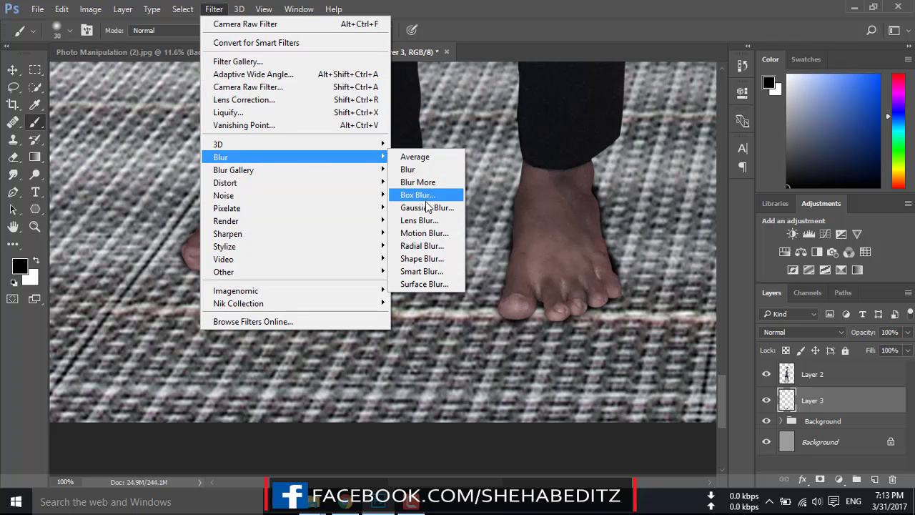
{"action": "left_click", "coordinate": [427, 207]}
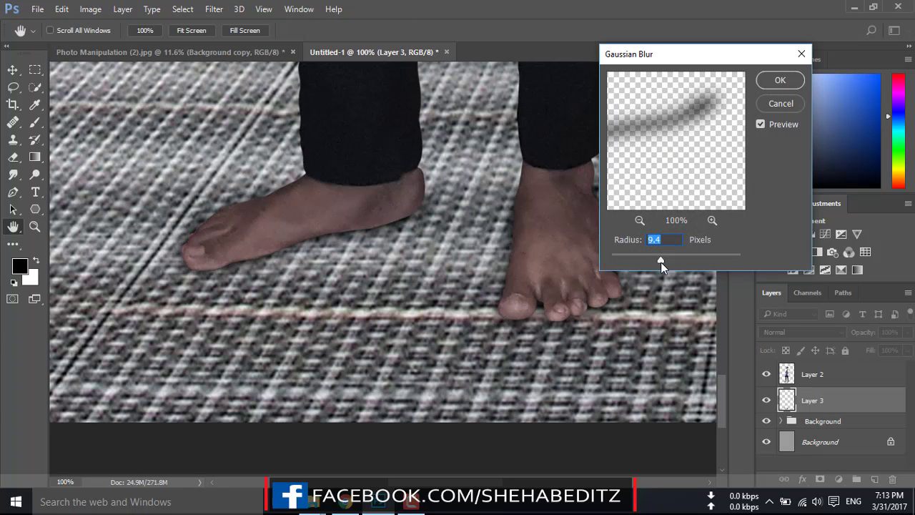
{"action": "left_click_drag", "start_coordinate": [661, 262], "coordinate": [649, 263]}
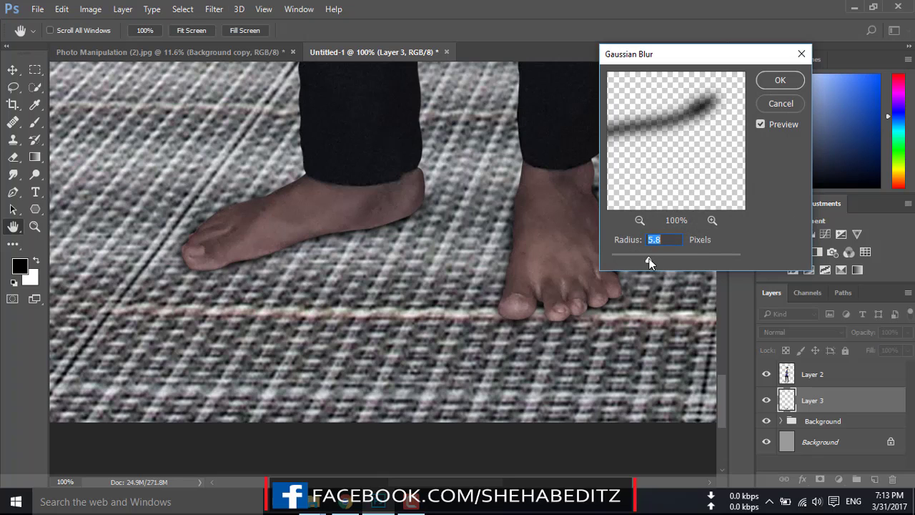
{"action": "left_click", "coordinate": [779, 81]}
Duplicate the shadow layer, move the copy above the boy, and set its opacity to 7%.
{"action": "key", "text": "ctrl+j"}
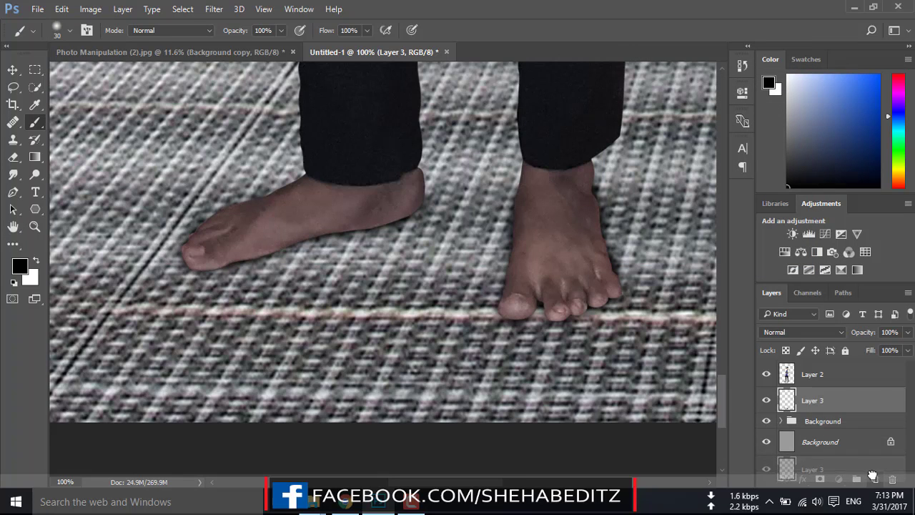
{"action": "left_click_drag", "start_coordinate": [823, 401], "coordinate": [835, 366]}
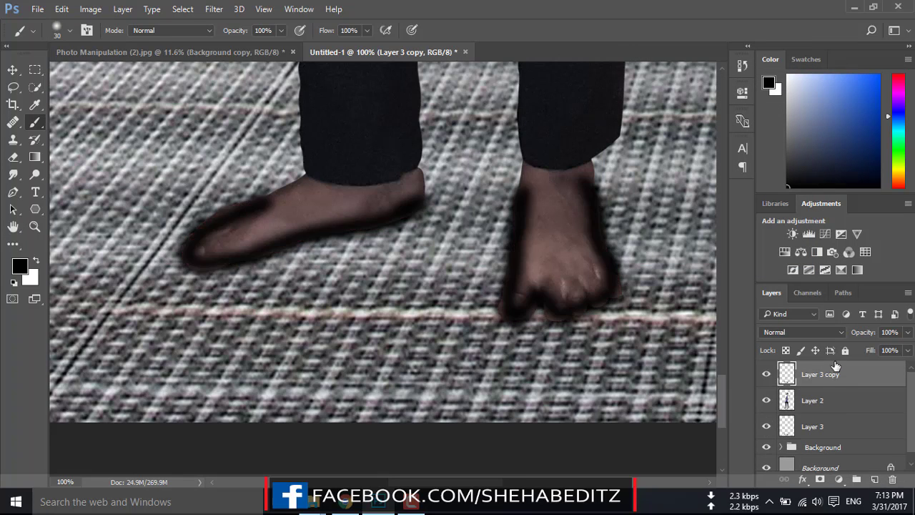
{"action": "left_click", "coordinate": [906, 333]}
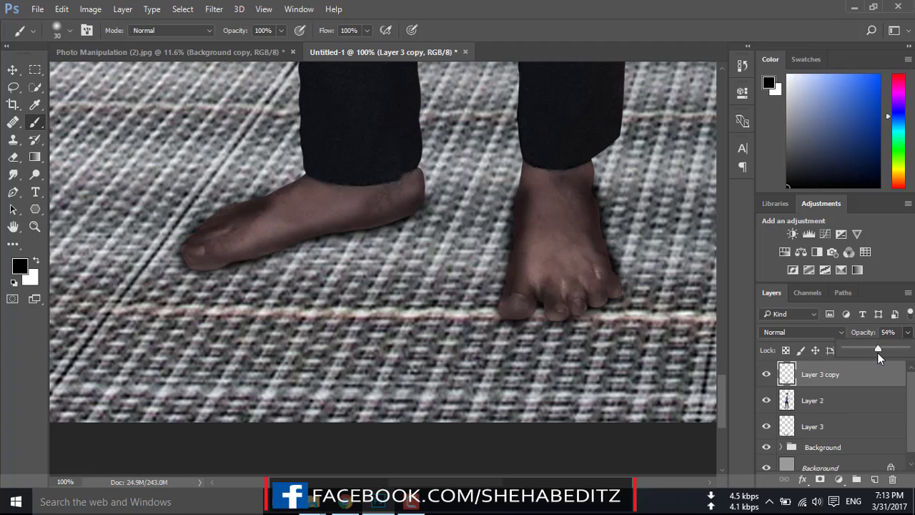
{"action": "left_click_drag", "start_coordinate": [857, 353], "coordinate": [846, 347]}
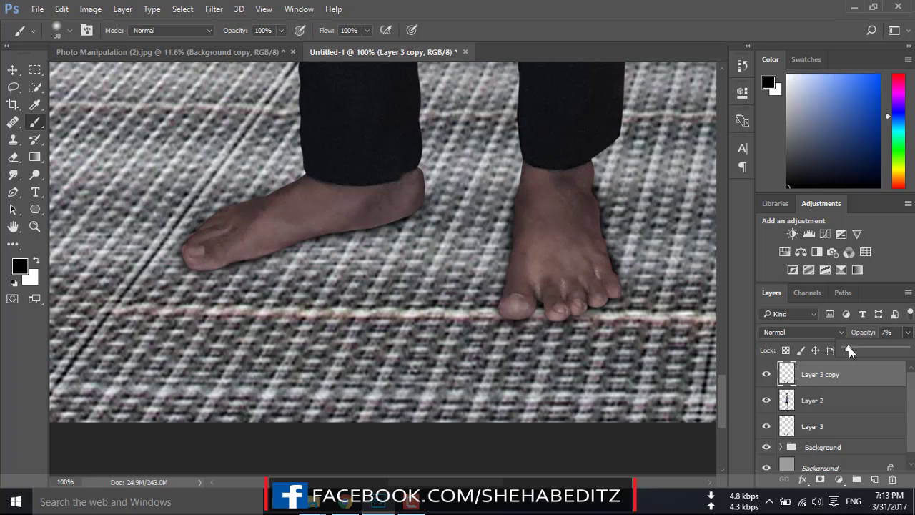
{"action": "left_click", "coordinate": [764, 378]}
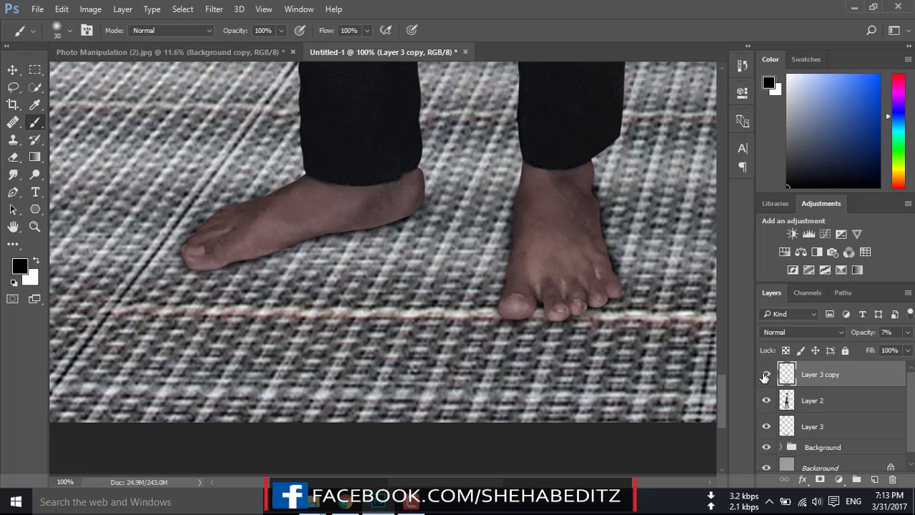
{"action": "left_click", "coordinate": [764, 426]}
{"action": "left_click", "coordinate": [764, 427]}
Lower Layer 3 copy's fill to 84% and select Layer 2.
{"action": "left_click", "coordinate": [908, 333]}
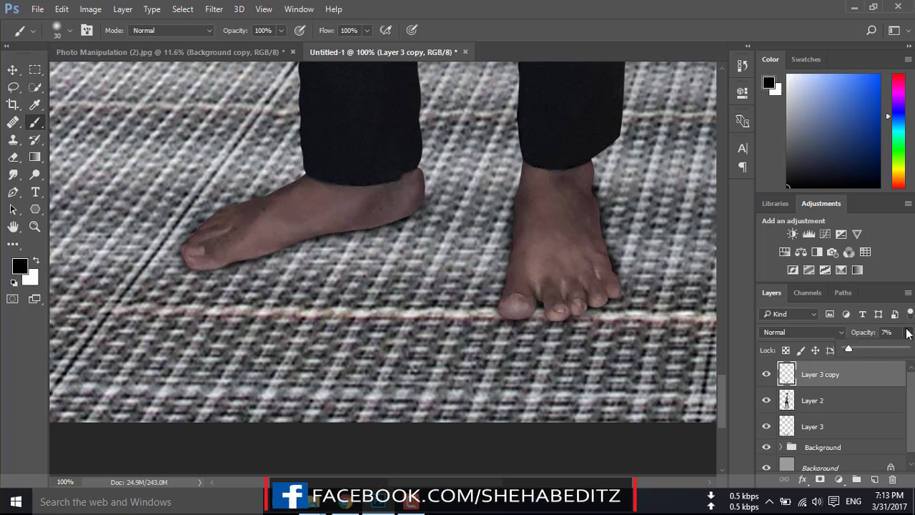
{"action": "left_click", "coordinate": [907, 351]}
{"action": "left_click_drag", "start_coordinate": [903, 371], "coordinate": [900, 370]}
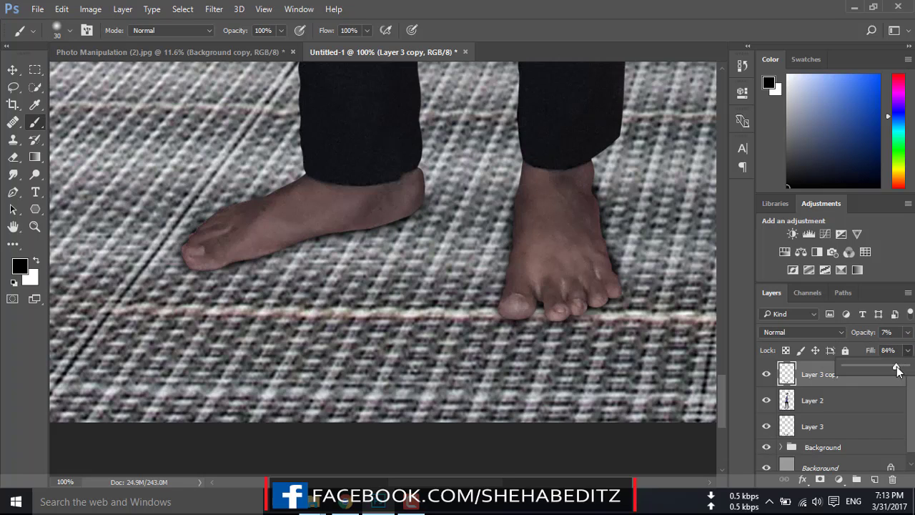
{"action": "left_click", "coordinate": [770, 375]}
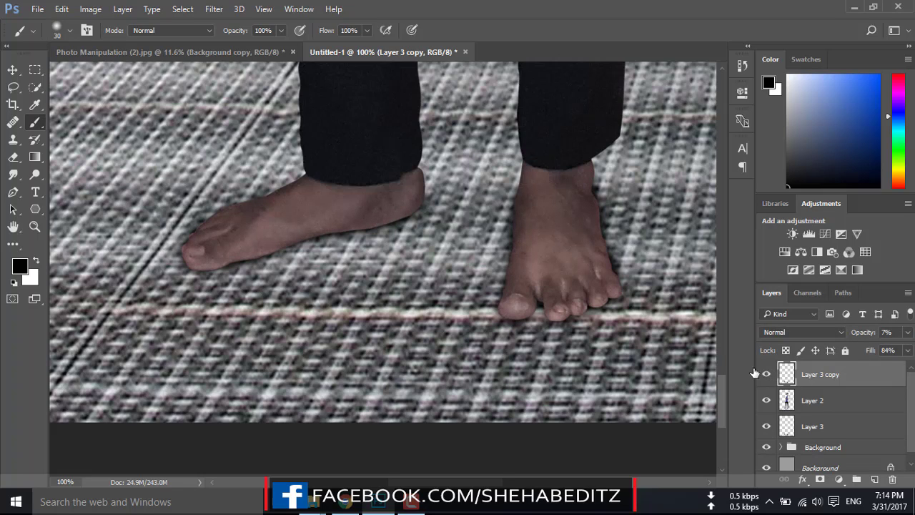
{"action": "left_click", "coordinate": [815, 401]}
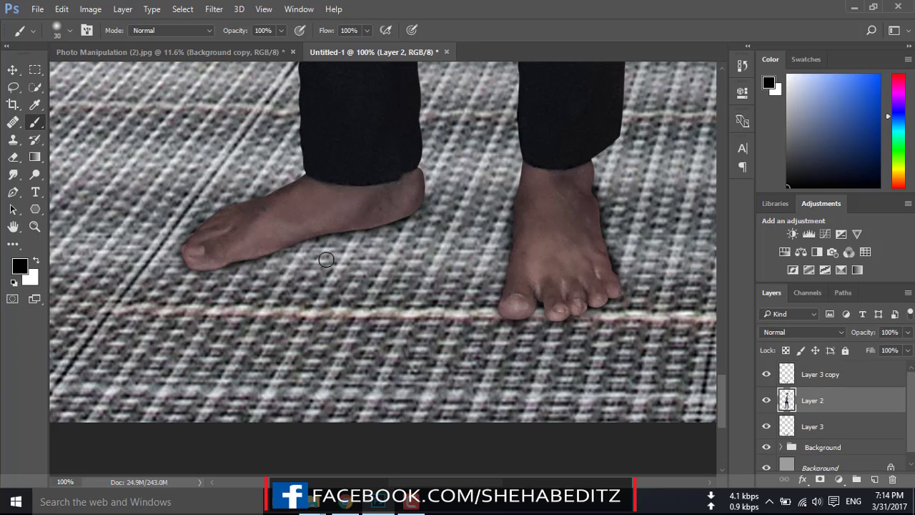
With a small-tipped Smudge tool at 200% zoom, smudge the left foot's lower edge and heel.
{"action": "right_click", "coordinate": [13, 192]}
{"action": "left_click", "coordinate": [62, 195]}
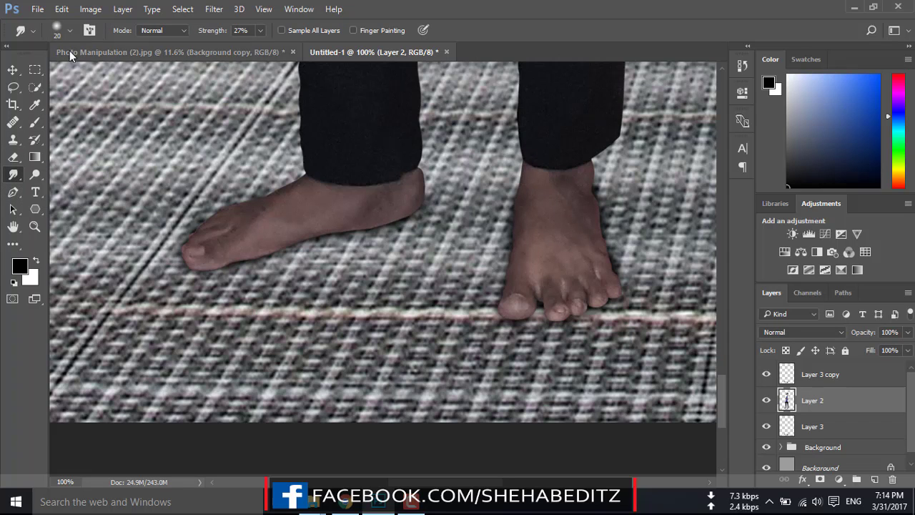
{"action": "left_click", "coordinate": [69, 30]}
{"action": "double_click", "coordinate": [29, 161]}
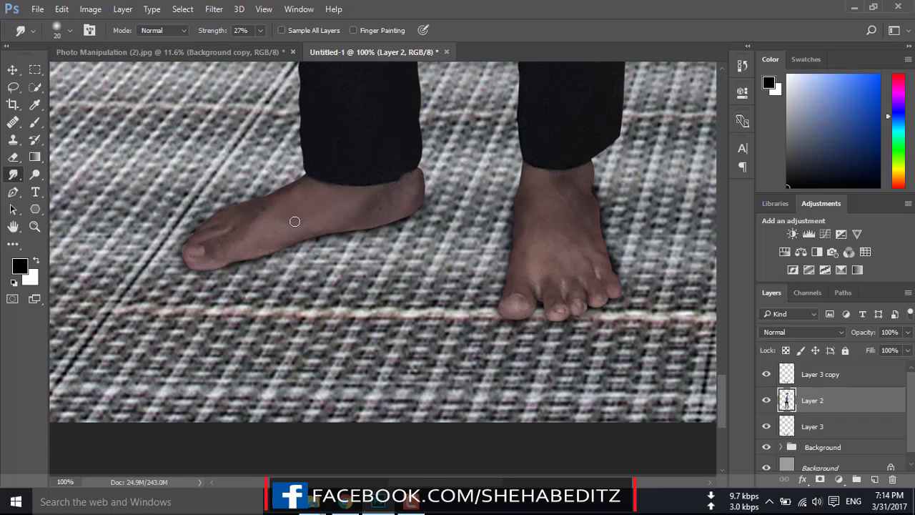
{"action": "key", "text": "ctrl+plus"}
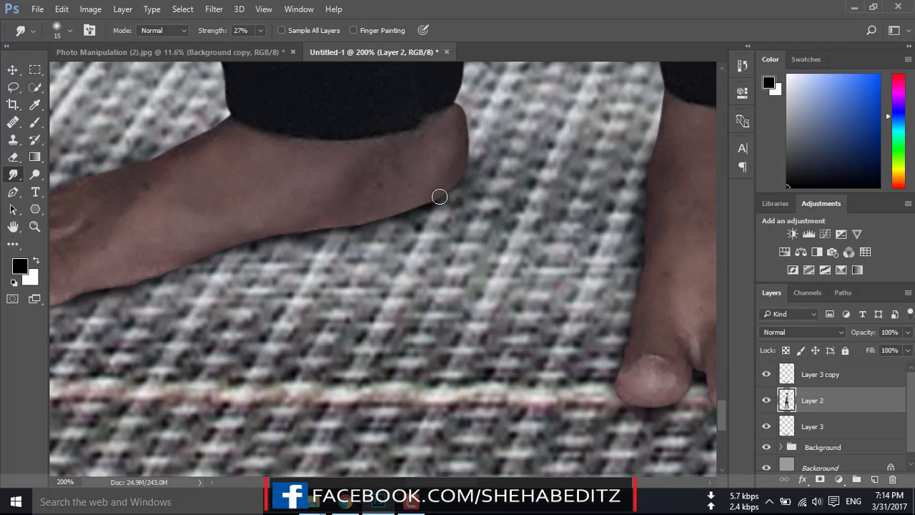
{"action": "left_click_drag", "start_coordinate": [440, 196], "coordinate": [357, 225]}
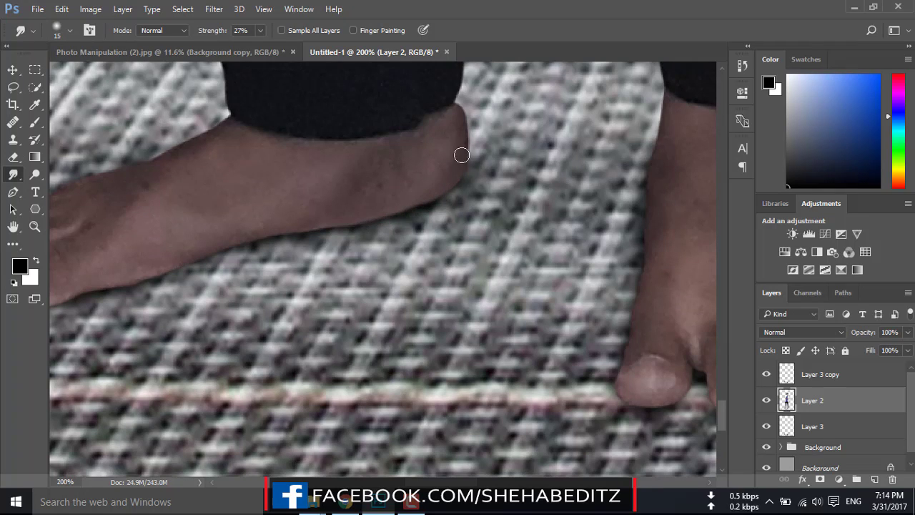
{"action": "left_click_drag", "start_coordinate": [463, 108], "coordinate": [473, 138]}
Smudge the toe edges and the outer edge of the right foot, then fit on screen.
{"action": "left_click_drag", "start_coordinate": [307, 227], "coordinate": [345, 262]}
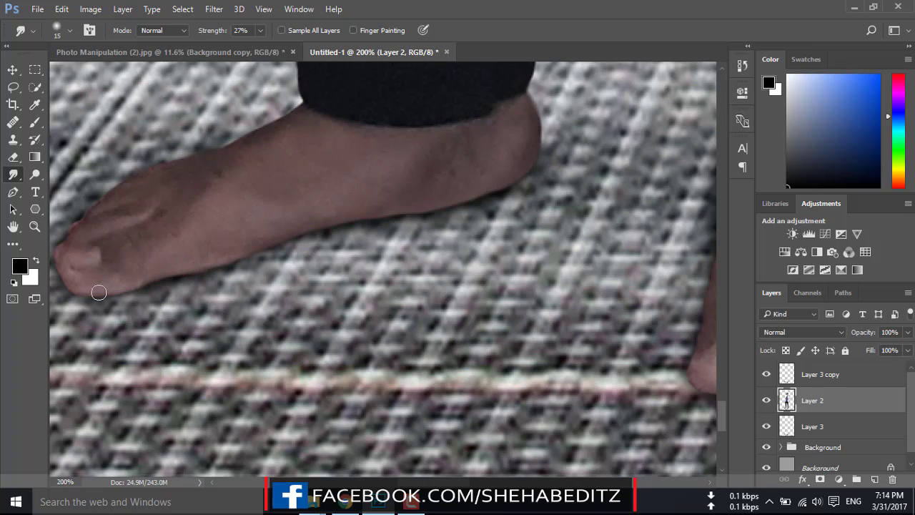
{"action": "left_click_drag", "start_coordinate": [98, 292], "coordinate": [208, 284]}
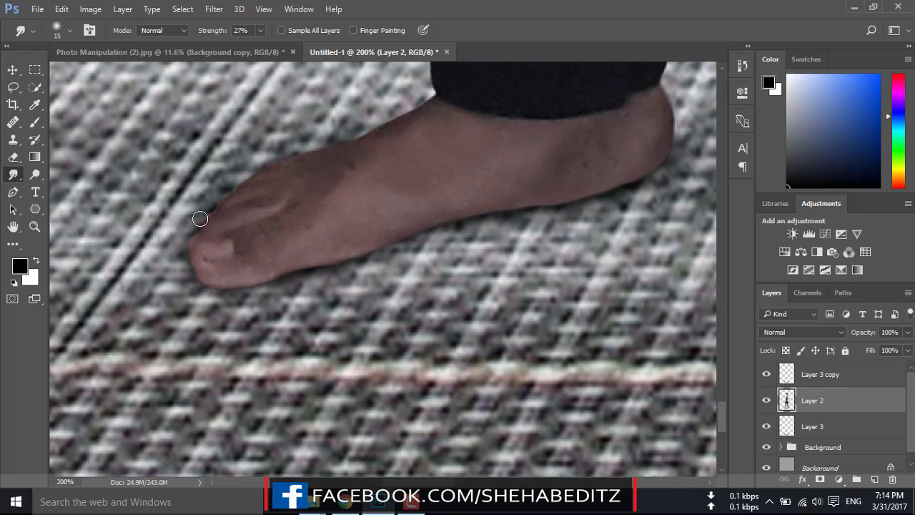
{"action": "left_click_drag", "start_coordinate": [450, 188], "coordinate": [169, 191]}
{"action": "left_click_drag", "start_coordinate": [551, 194], "coordinate": [486, 194]}
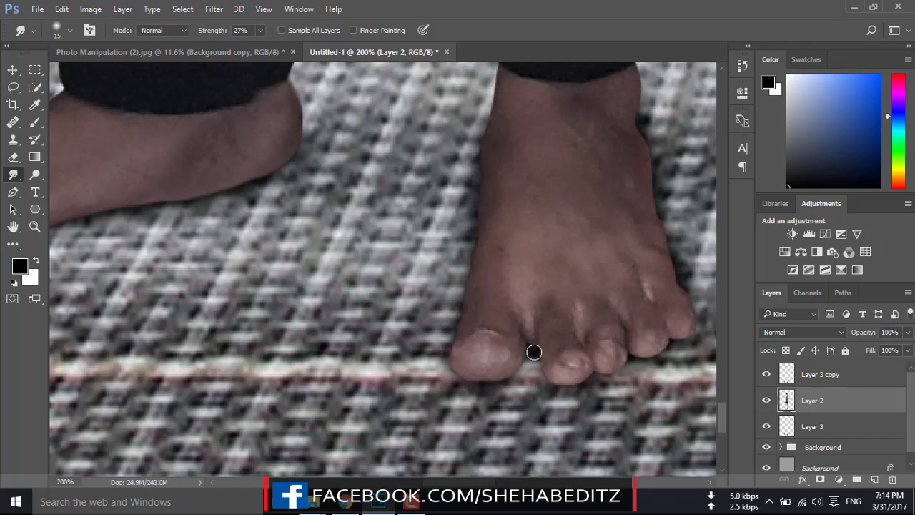
{"action": "mouse_move", "coordinate": [550, 379]}
{"action": "left_mouse_down"}
{"action": "mouse_move", "coordinate": [589, 377]}
{"action": "mouse_move", "coordinate": [580, 384]}
{"action": "left_mouse_up"}
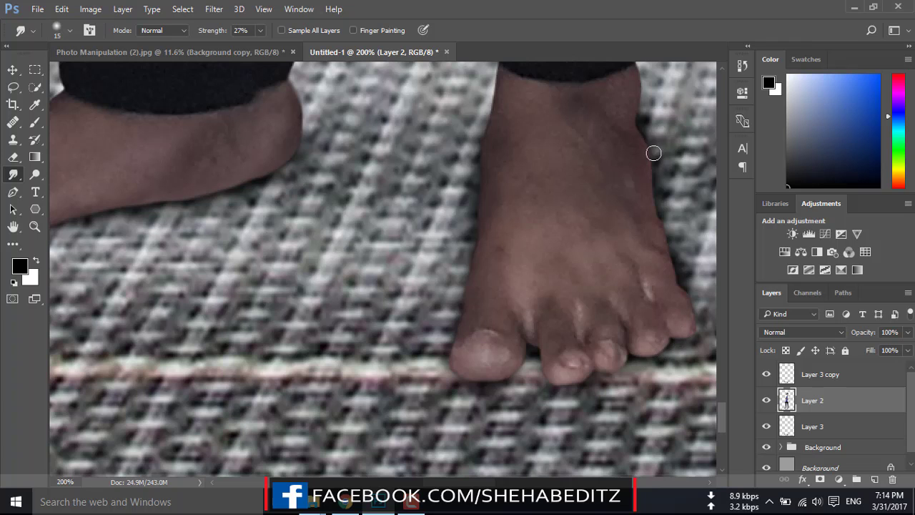
{"action": "left_click_drag", "start_coordinate": [676, 263], "coordinate": [688, 309]}
{"action": "key", "text": "ctrl+0"}
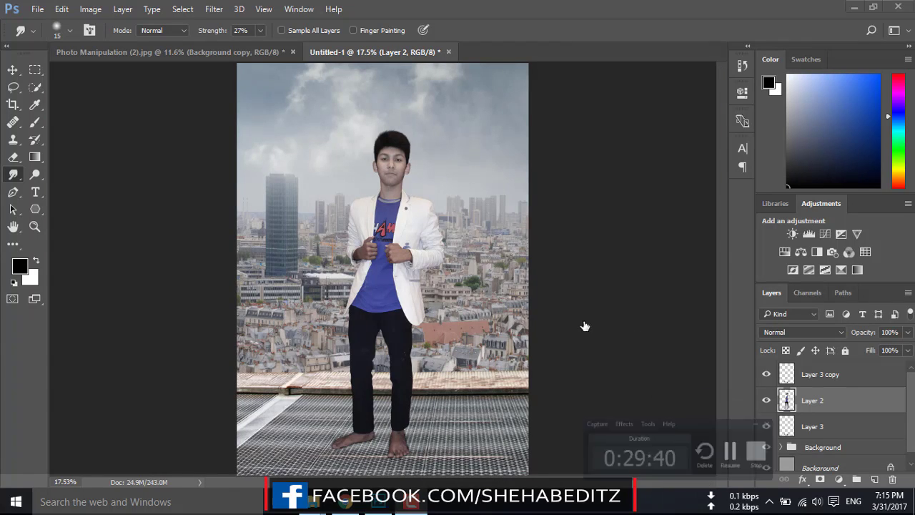
{"action": "key", "text": "ctrl+j"}
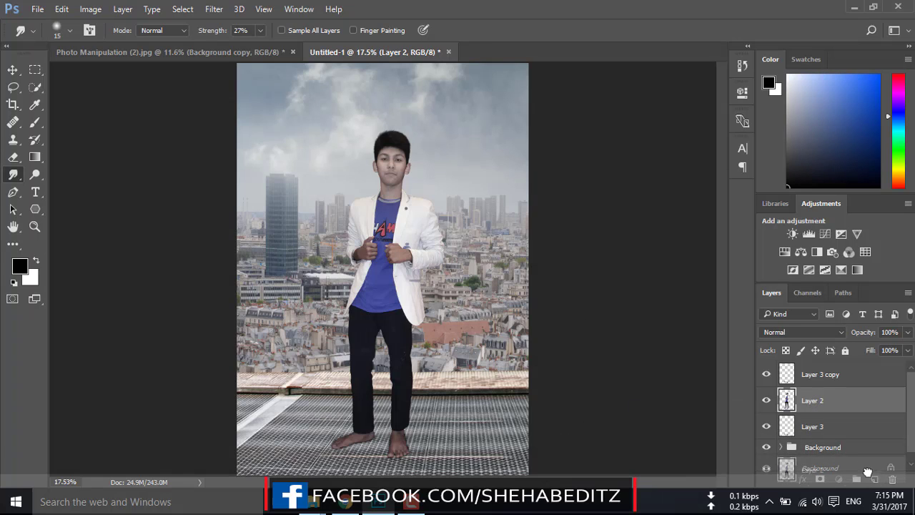
{"action": "left_click", "coordinate": [787, 401], "text": "ctrl"}
{"action": "key", "text": "Delete"}
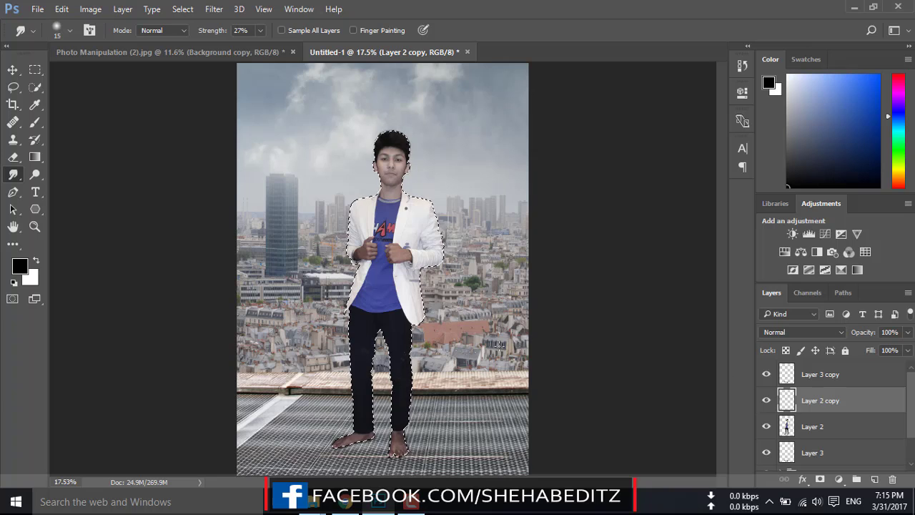
{"action": "left_click", "coordinate": [766, 426]}
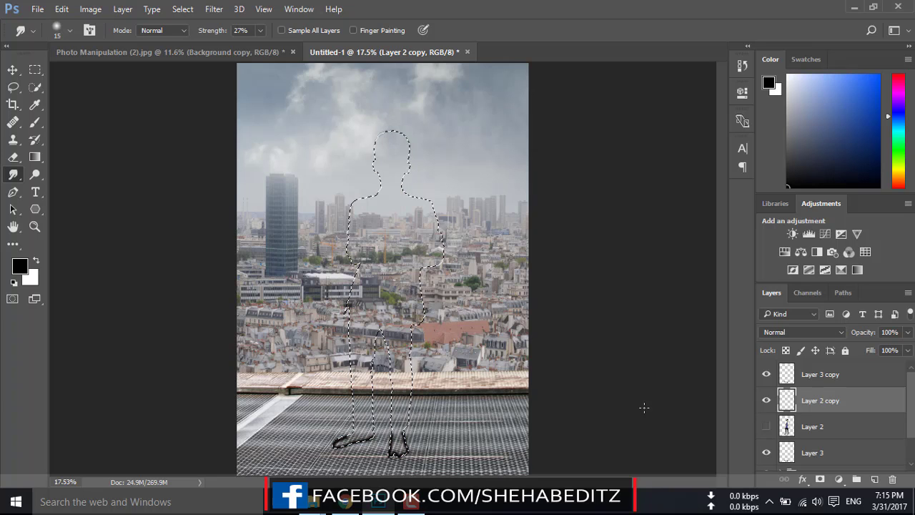
{"action": "right_click", "coordinate": [35, 157]}
{"action": "left_click", "coordinate": [94, 167]}
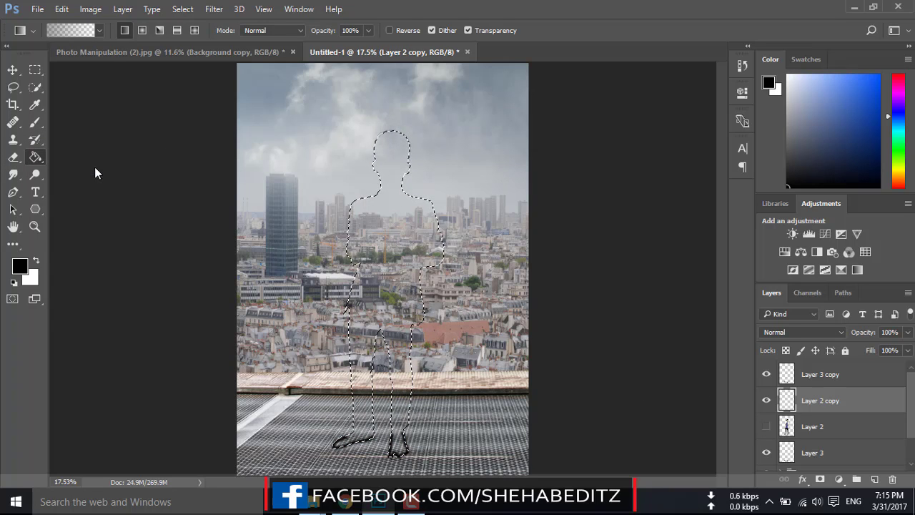
{"action": "left_click", "coordinate": [404, 240]}
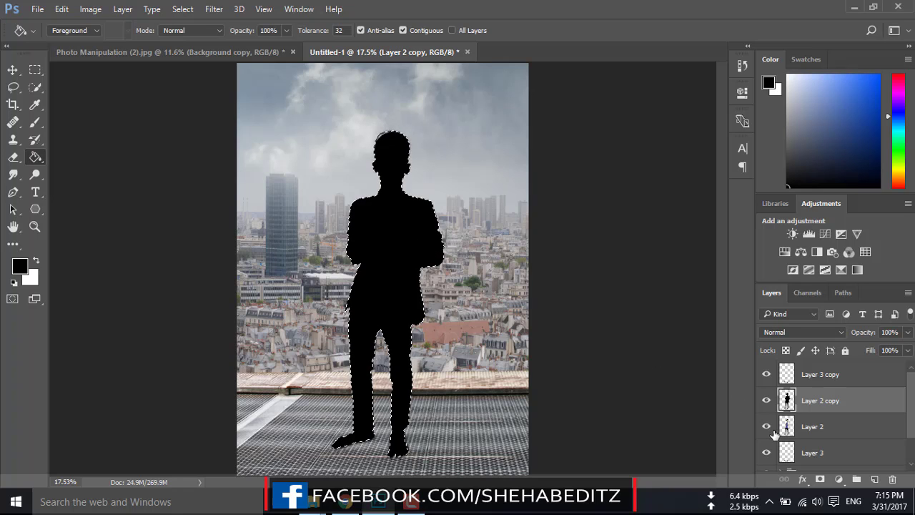
{"action": "key", "text": "ctrl+t"}
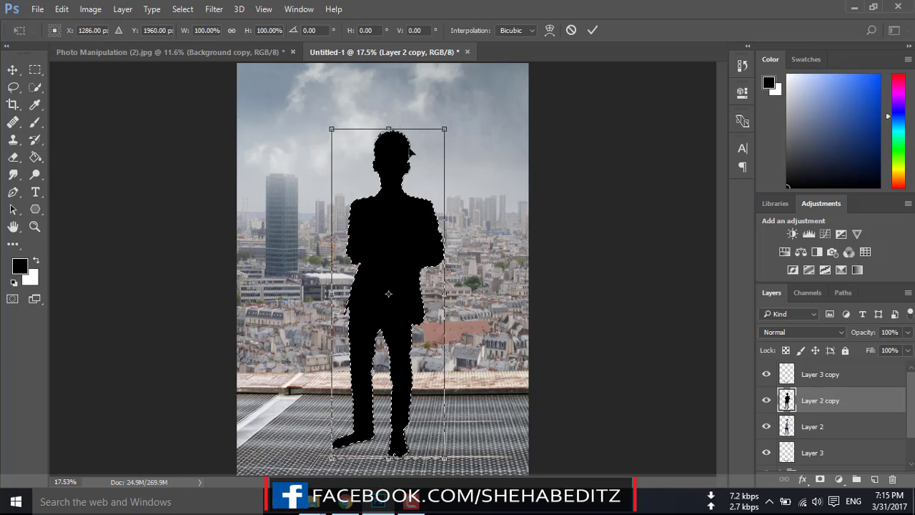
{"action": "left_click_drag", "start_coordinate": [389, 126], "coordinate": [541, 492]}
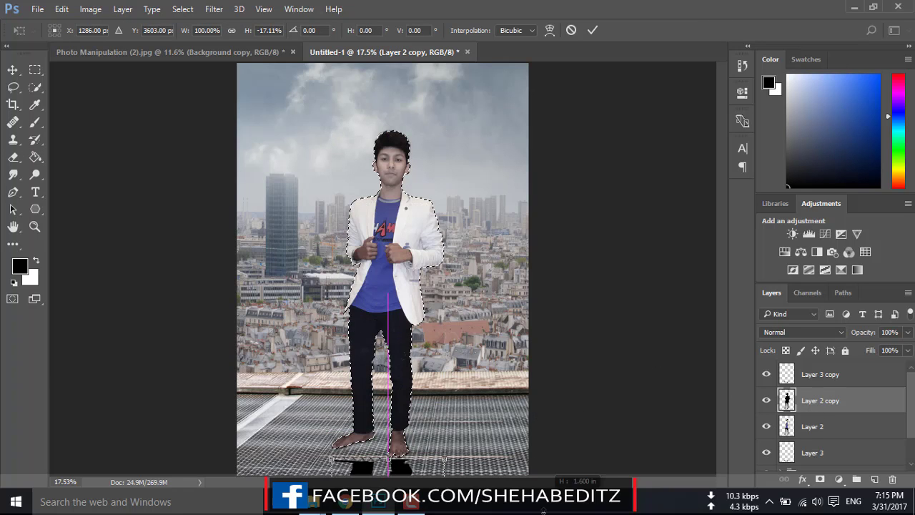
{"action": "scroll", "coordinate": [429, 469], "scroll_direction": "down", "scroll_amount": 1}
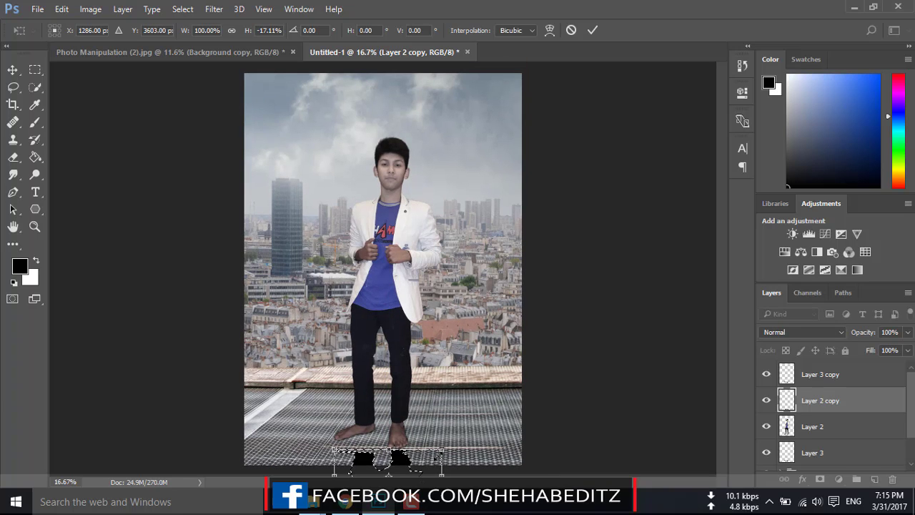
{"action": "mouse_move", "coordinate": [450, 464]}
{"action": "left_mouse_down"}
{"action": "mouse_move", "coordinate": [441, 405]}
{"action": "mouse_move", "coordinate": [485, 381]}
{"action": "mouse_move", "coordinate": [480, 375]}
{"action": "left_mouse_up"}
{"action": "left_click_drag", "start_coordinate": [426, 419], "coordinate": [438, 418]}
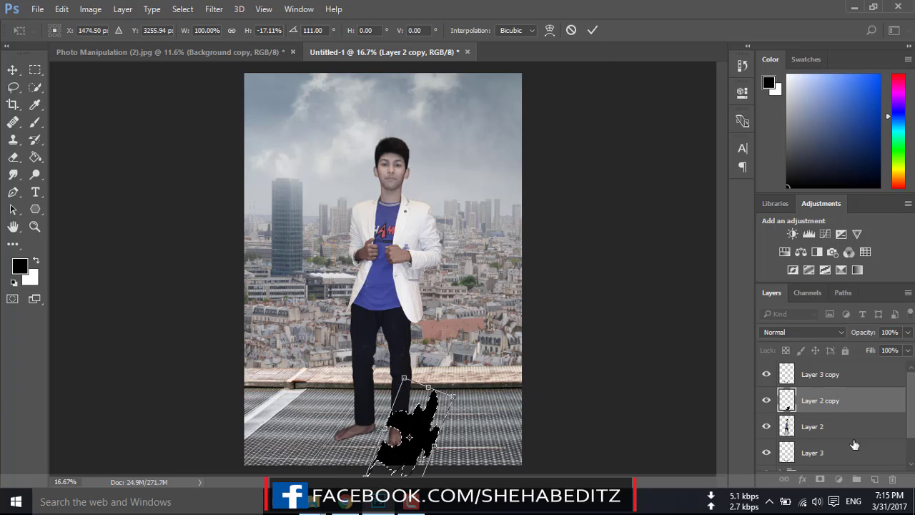
{"action": "left_click", "coordinate": [592, 30]}
{"action": "left_click_drag", "start_coordinate": [820, 400], "coordinate": [893, 479]}
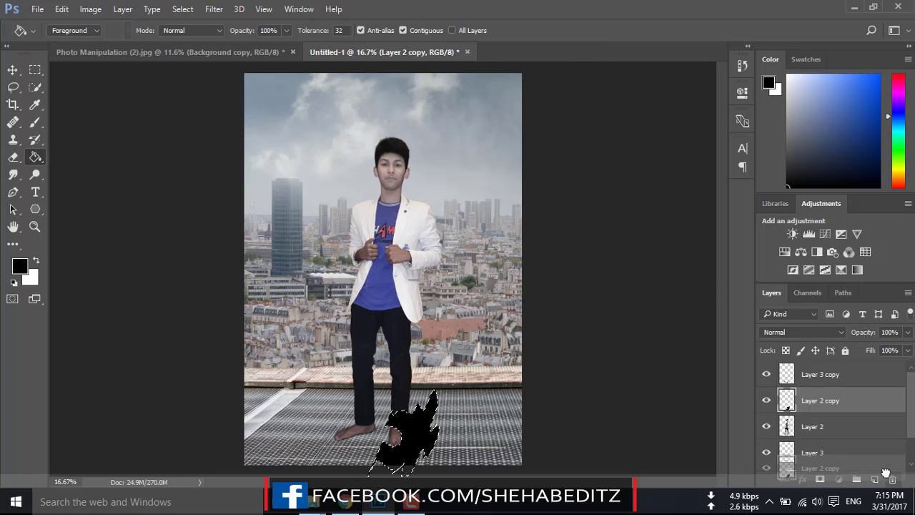
{"action": "scroll", "coordinate": [583, 399], "scroll_direction": "up", "scroll_amount": 1}
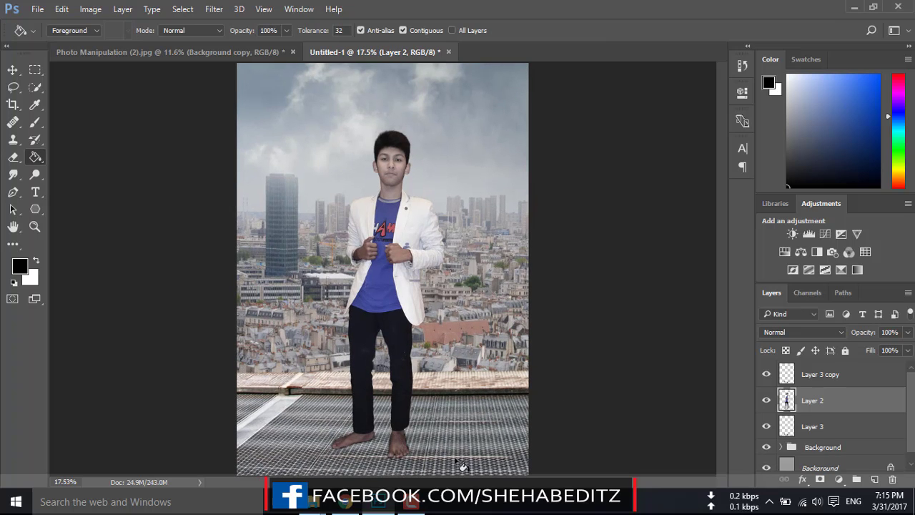
On a new layer above Layer 3, paint a large soft black shadow beside the feet.
{"action": "left_click", "coordinate": [818, 429]}
{"action": "left_click", "coordinate": [874, 479]}
{"action": "left_click", "coordinate": [35, 123]}
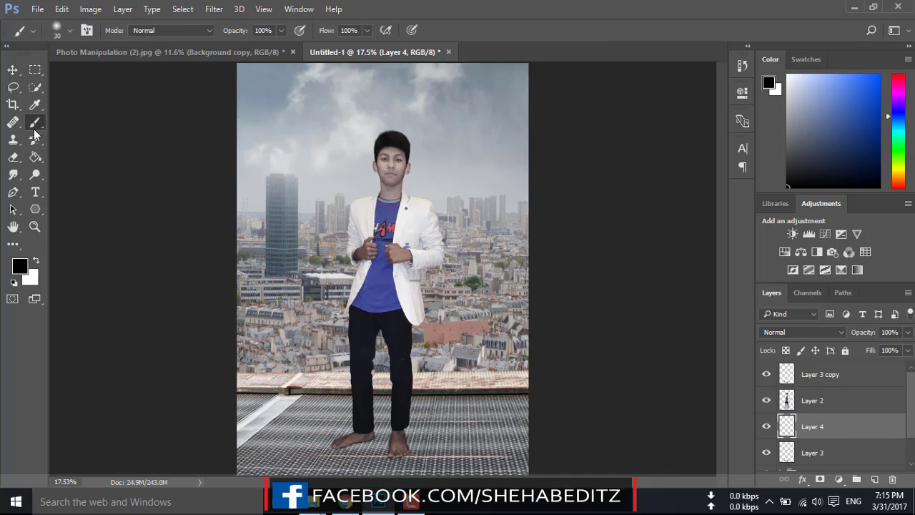
{"action": "key", "text": "bracketright"}
{"action": "key", "text": "bracketright"}
{"action": "key", "text": "bracketright"}
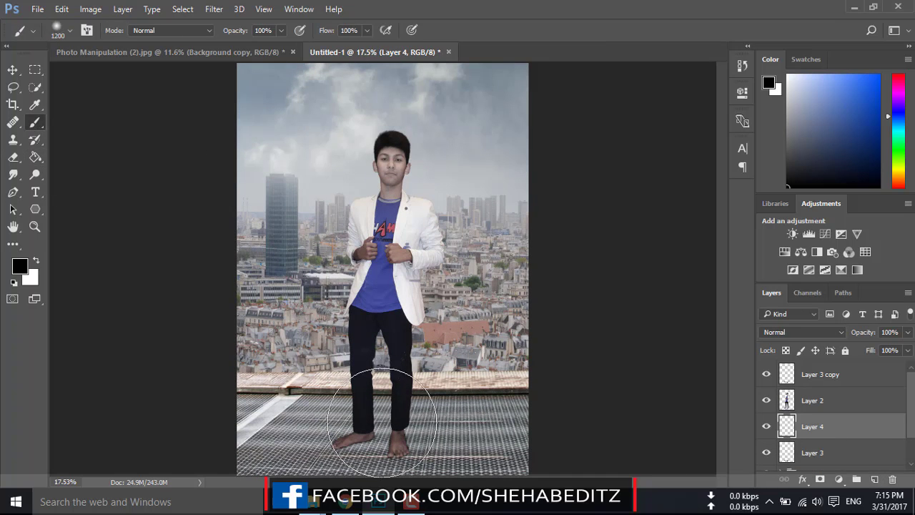
{"action": "key", "text": "bracketleft"}
{"action": "key", "text": "bracketleft"}
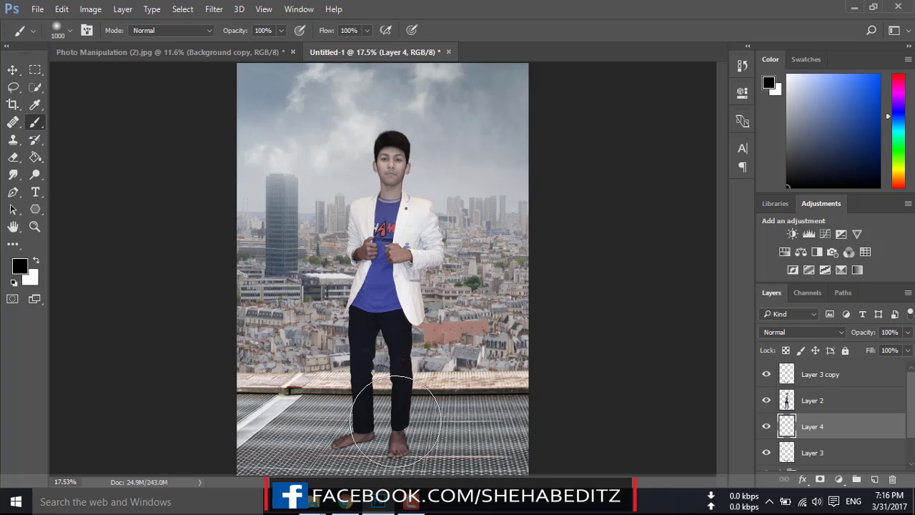
{"action": "mouse_move", "coordinate": [389, 419]}
{"action": "left_mouse_down"}
{"action": "mouse_move", "coordinate": [470, 408]}
{"action": "mouse_move", "coordinate": [482, 393]}
{"action": "left_mouse_up"}
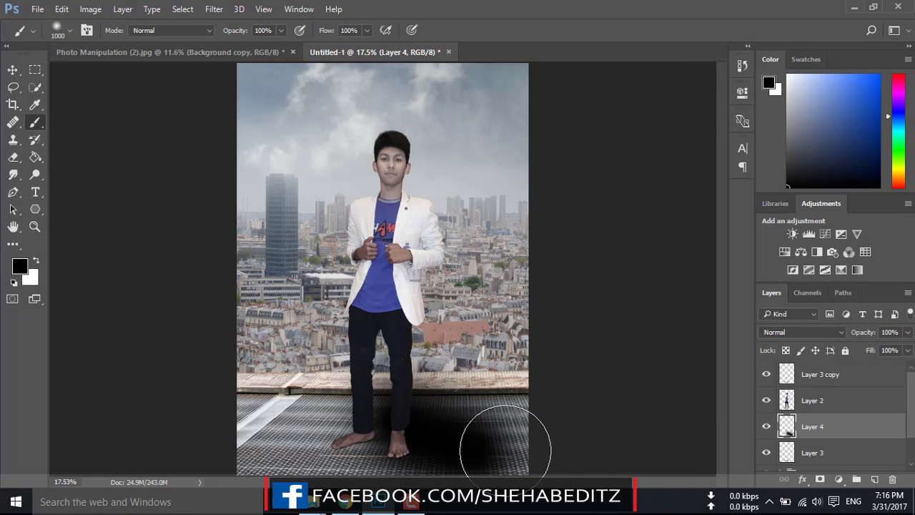
{"action": "left_click", "coordinate": [13, 69]}
Move Layer 4's shadow down, rotate it about -9°, and shift it right.
{"action": "left_click_drag", "start_coordinate": [446, 423], "coordinate": [449, 438]}
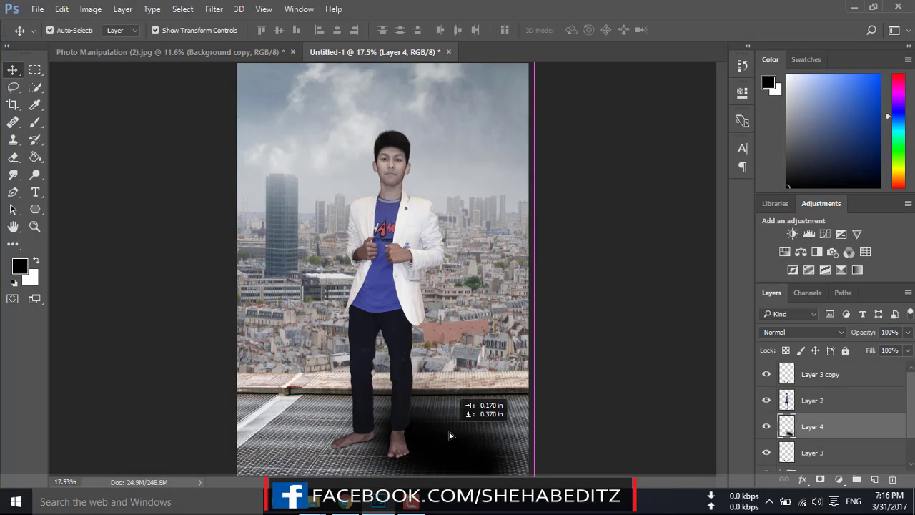
{"action": "left_click", "coordinate": [526, 271]}
{"action": "left_click", "coordinate": [472, 443]}
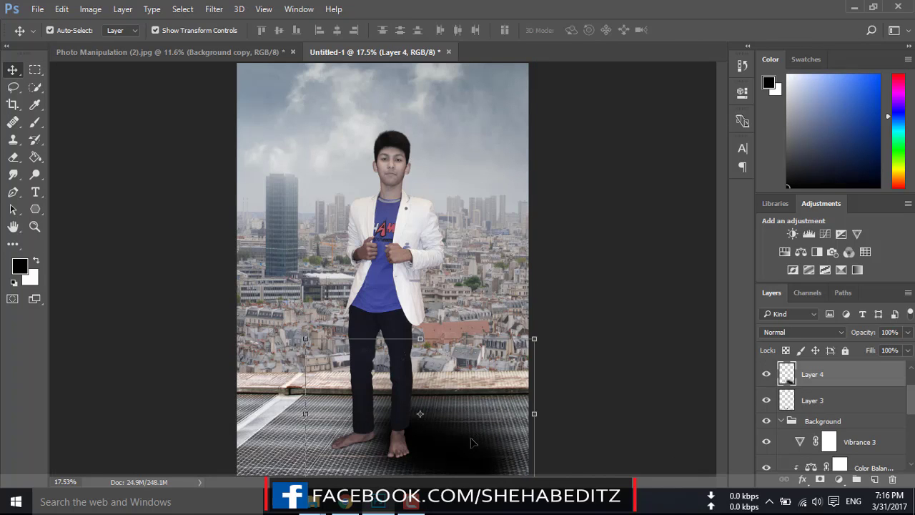
{"action": "left_click_drag", "start_coordinate": [544, 328], "coordinate": [538, 305]}
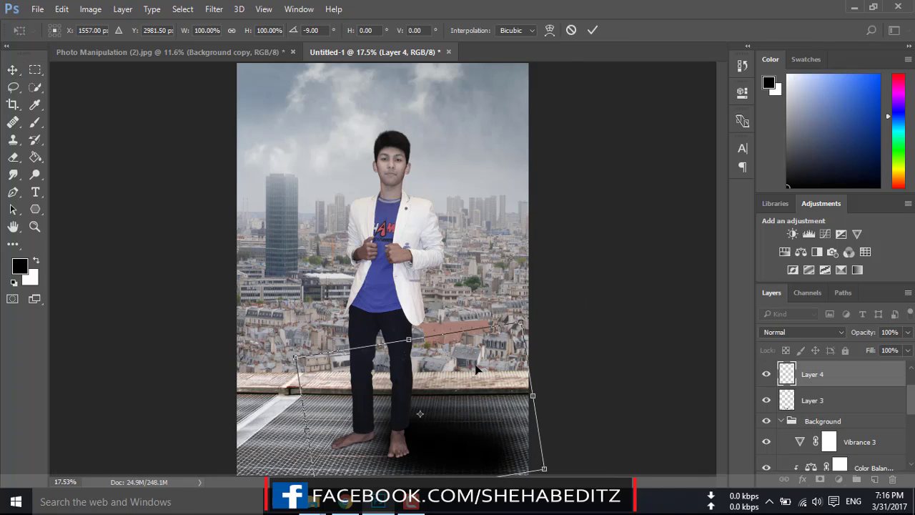
{"action": "left_click_drag", "start_coordinate": [418, 423], "coordinate": [436, 429]}
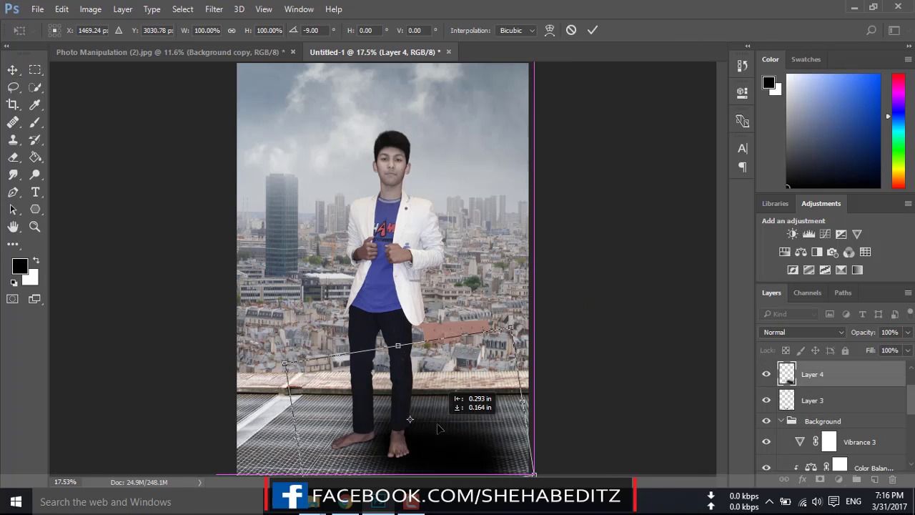
{"action": "left_click", "coordinate": [593, 30]}
Soften the shadow with a Gaussian Blur of about 199 px.
{"action": "scroll", "coordinate": [830, 406], "scroll_direction": "up", "scroll_amount": 1}
{"action": "left_click", "coordinate": [781, 447]}
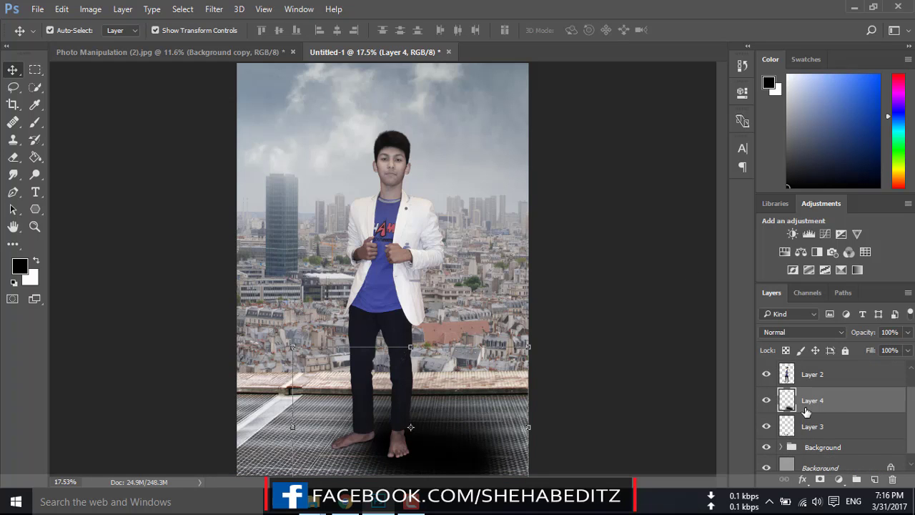
{"action": "left_click", "coordinate": [214, 9]}
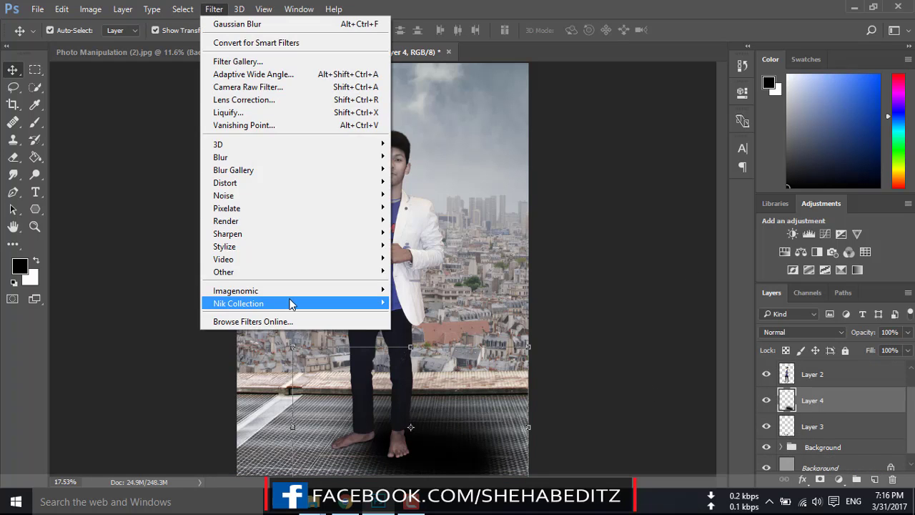
{"action": "left_click", "coordinate": [428, 209]}
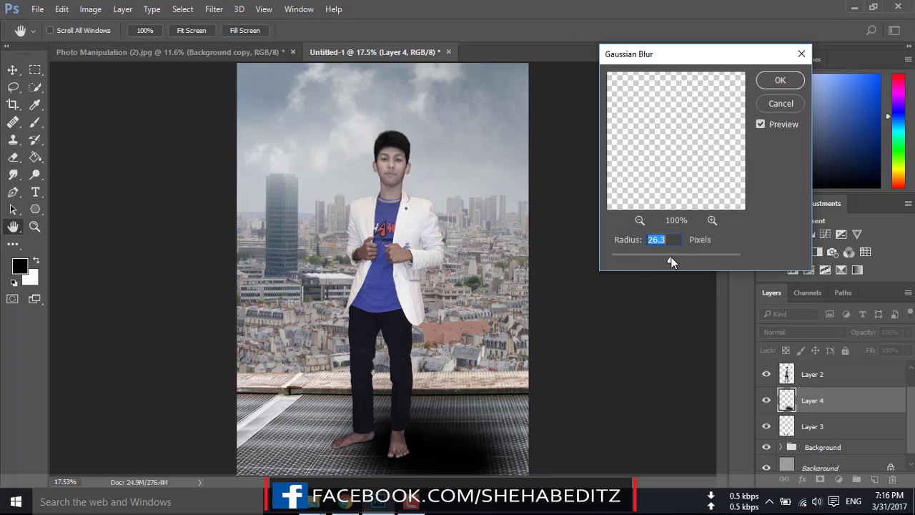
{"action": "mouse_move", "coordinate": [685, 255]}
{"action": "left_mouse_down"}
{"action": "mouse_move", "coordinate": [736, 260]}
{"action": "mouse_move", "coordinate": [717, 261]}
{"action": "left_mouse_up"}
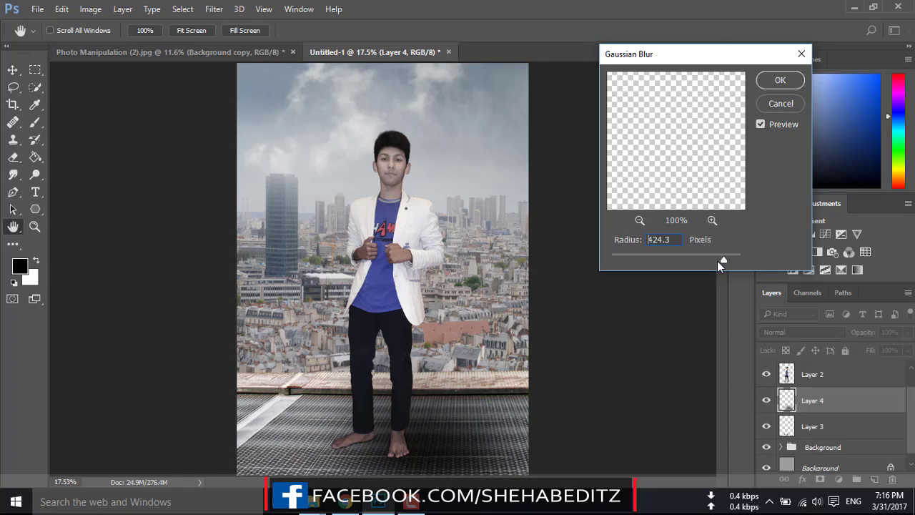
{"action": "left_click", "coordinate": [791, 84]}
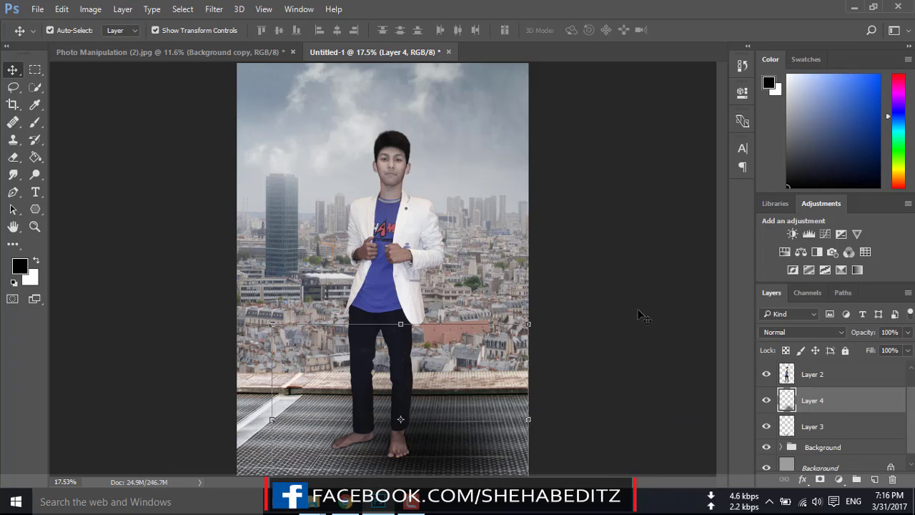
Lower the shadow layer to 72% opacity and 76% fill.
{"action": "mouse_move", "coordinate": [908, 333]}
{"action": "left_mouse_down"}
{"action": "mouse_move", "coordinate": [902, 353]}
{"action": "mouse_move", "coordinate": [887, 352]}
{"action": "left_mouse_up"}
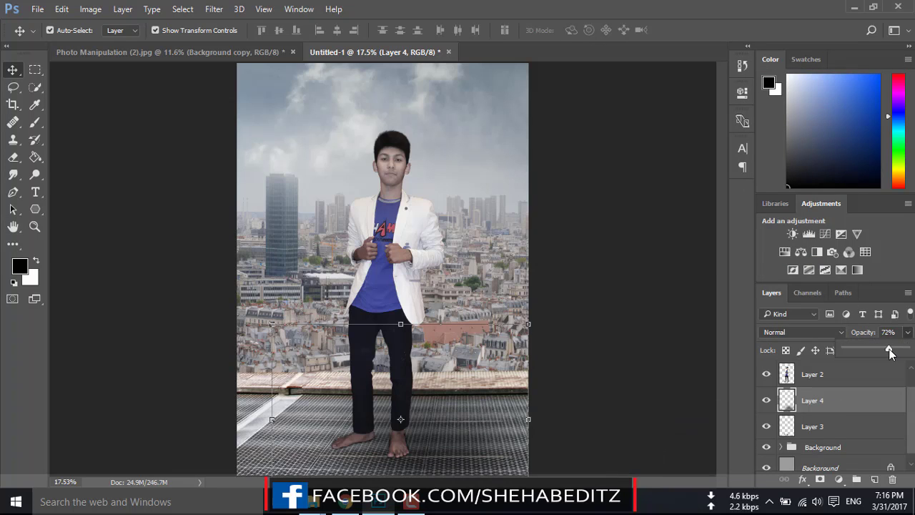
{"action": "left_click", "coordinate": [767, 401]}
{"action": "left_click", "coordinate": [767, 401]}
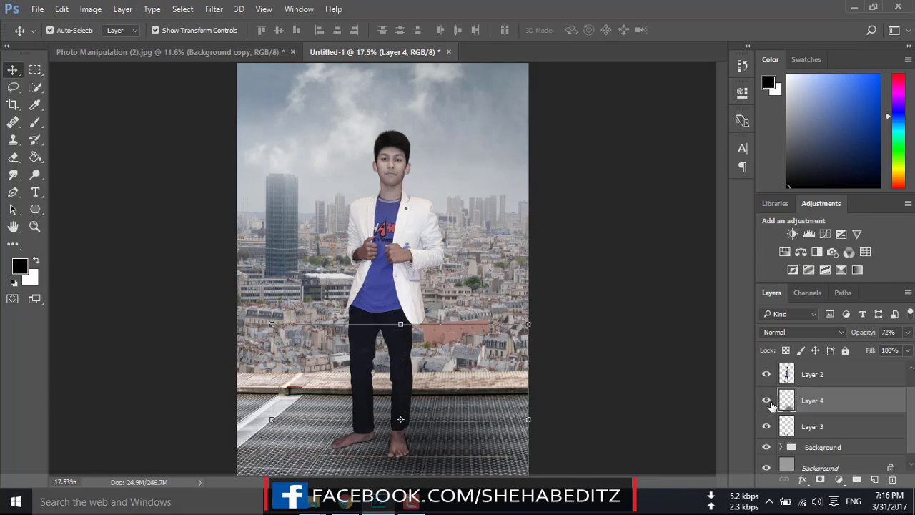
{"action": "left_click", "coordinate": [908, 349]}
{"action": "left_click_drag", "start_coordinate": [904, 371], "coordinate": [890, 370]}
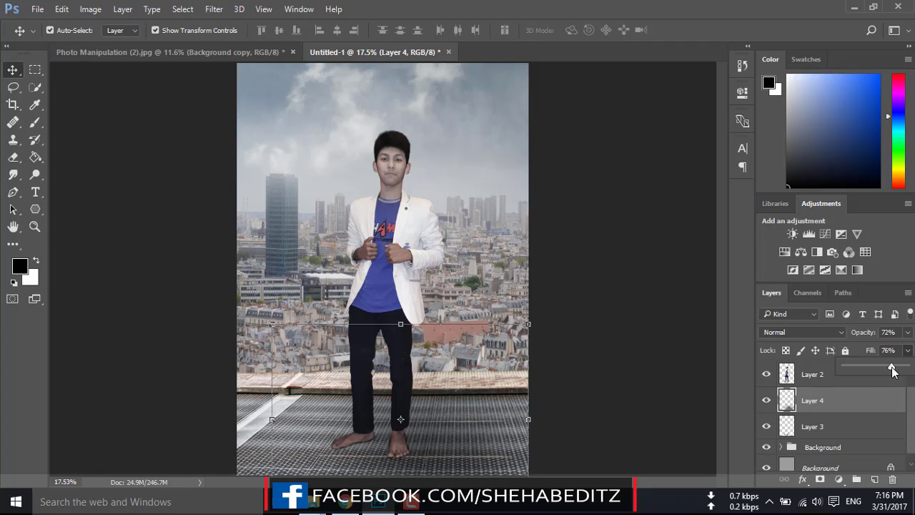
{"action": "left_click", "coordinate": [767, 400]}
{"action": "left_click", "coordinate": [767, 401]}
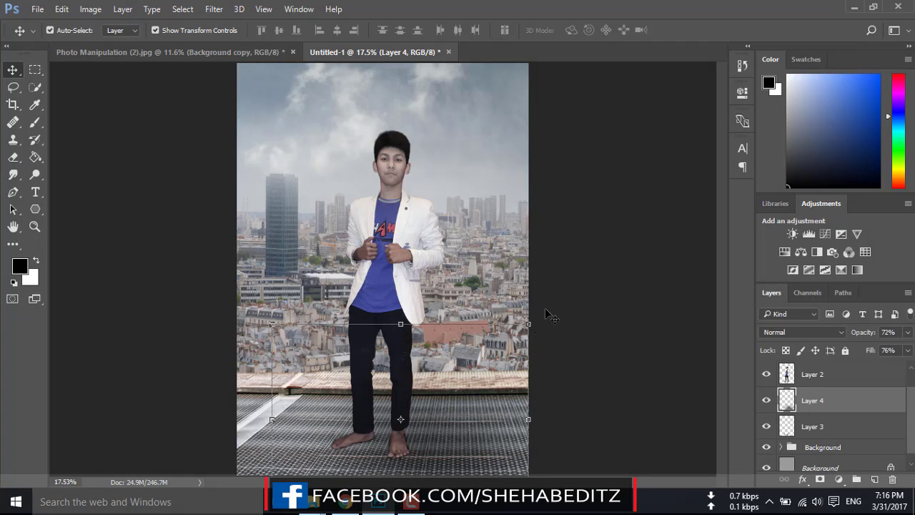
Nudge Layer 4's shadow slightly left and down into its final position.
{"action": "left_click", "coordinate": [474, 381]}
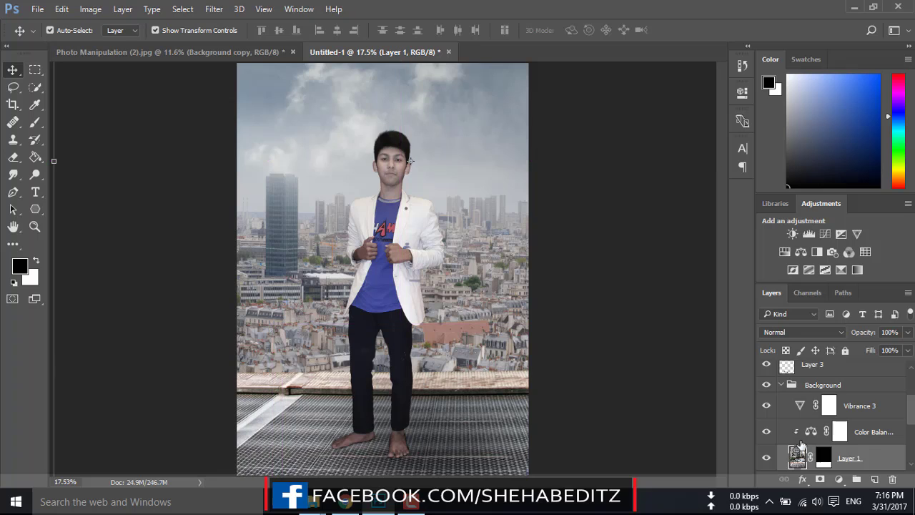
{"action": "scroll", "coordinate": [813, 377], "scroll_direction": "up", "scroll_amount": 3}
{"action": "left_click", "coordinate": [815, 400]}
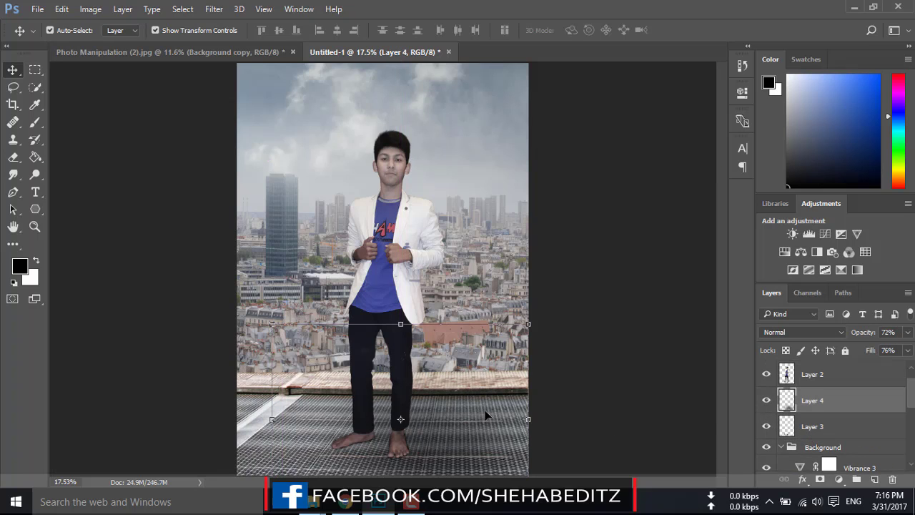
{"action": "left_click_drag", "start_coordinate": [485, 414], "coordinate": [533, 421]}
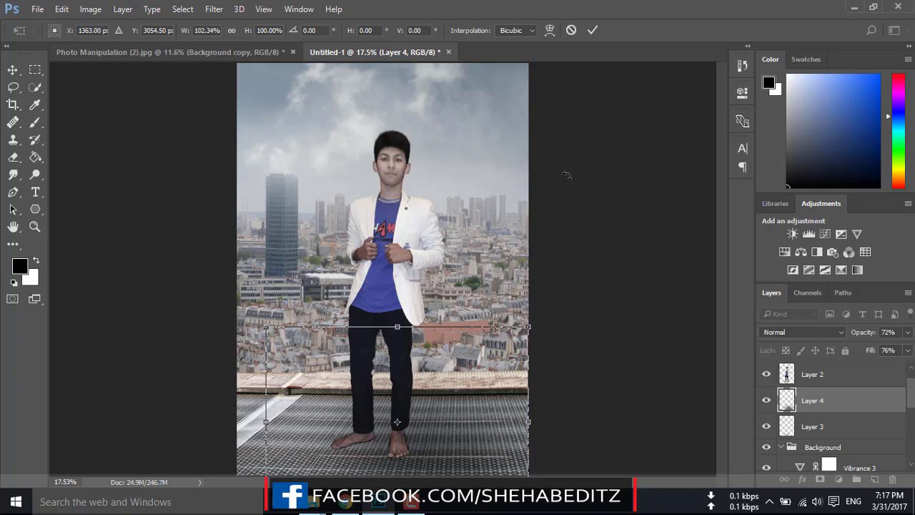
{"action": "left_click", "coordinate": [588, 37]}
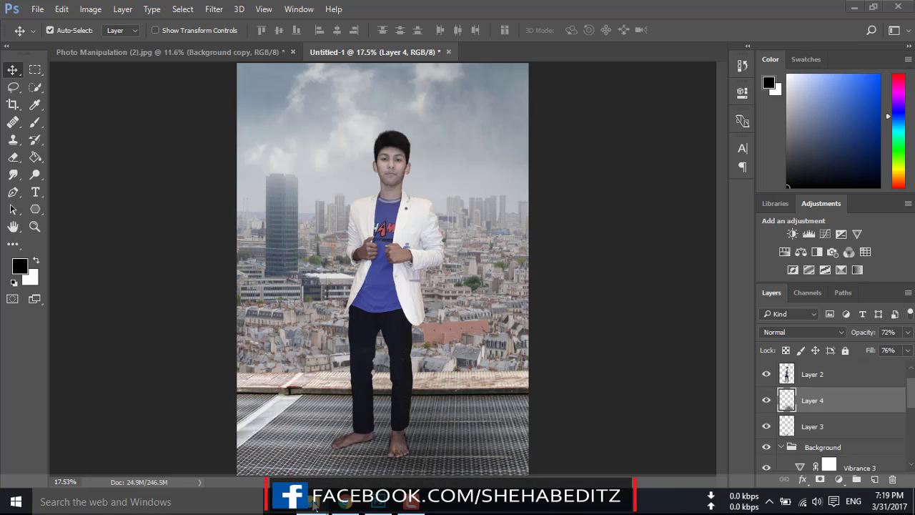
Bring the glow image into the composition and place it in the upper-left sky.
{"action": "left_click", "coordinate": [457, 447]}
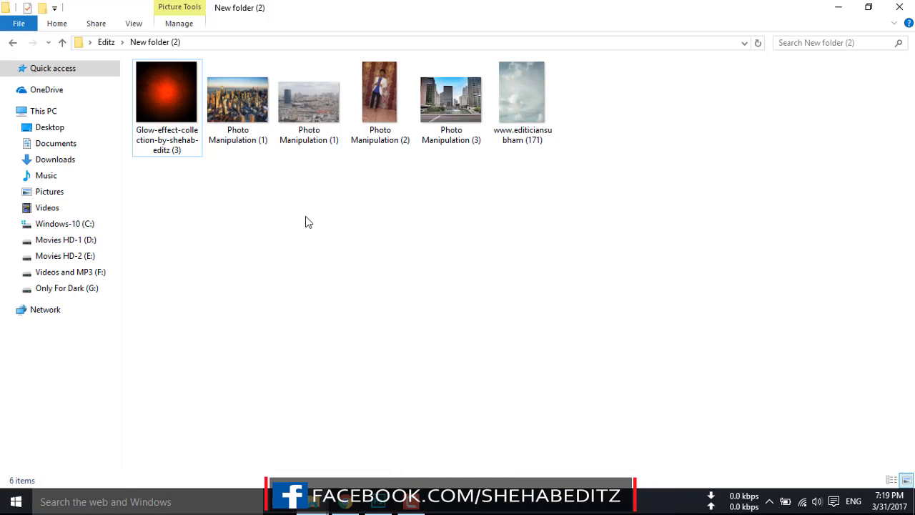
{"action": "left_click_drag", "start_coordinate": [165, 113], "coordinate": [346, 363]}
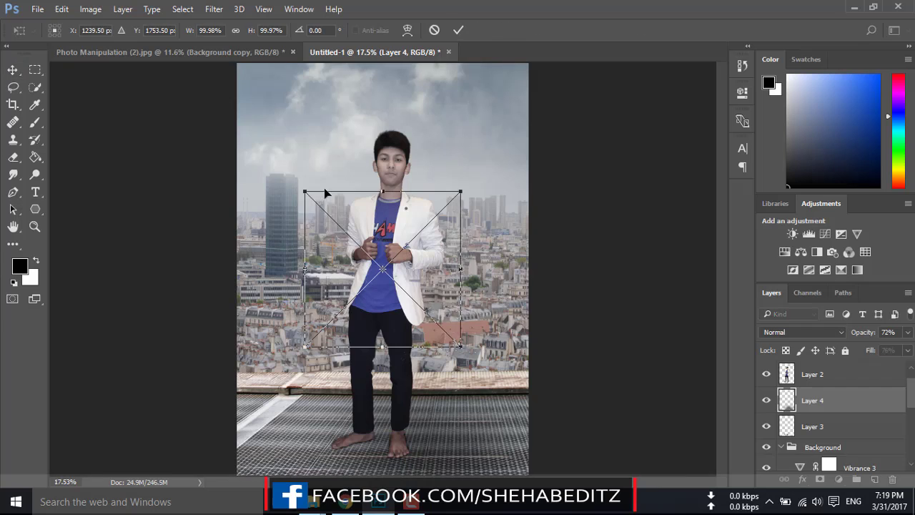
{"action": "mouse_move", "coordinate": [340, 216]}
{"action": "left_mouse_down"}
{"action": "mouse_move", "coordinate": [273, 95]}
{"action": "mouse_move", "coordinate": [258, 97]}
{"action": "left_mouse_up"}
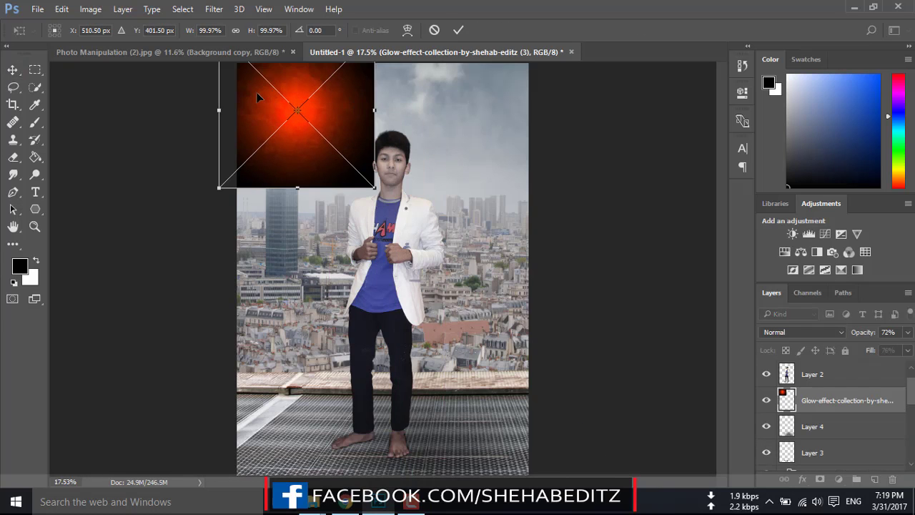
{"action": "left_click_drag", "start_coordinate": [351, 136], "coordinate": [351, 139]}
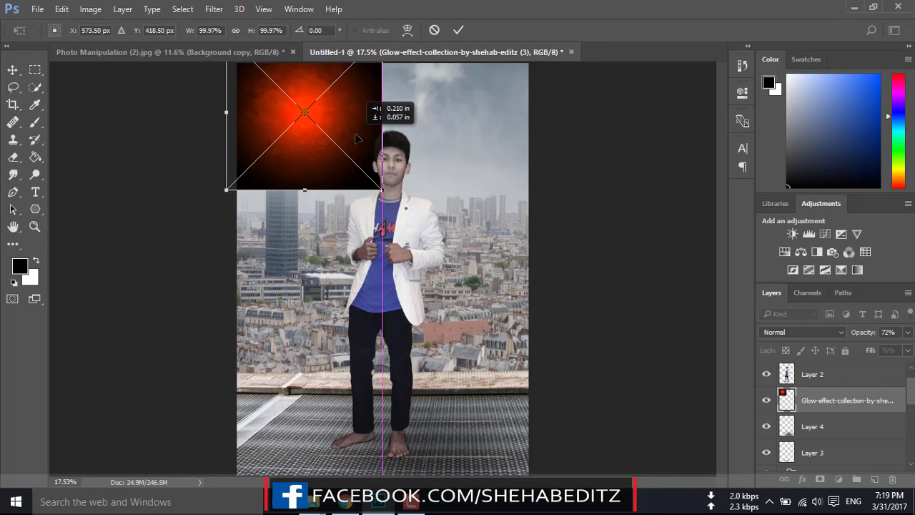
Blend the glow with Screen and enlarge it to about 140%.
{"action": "left_click", "coordinate": [792, 332]}
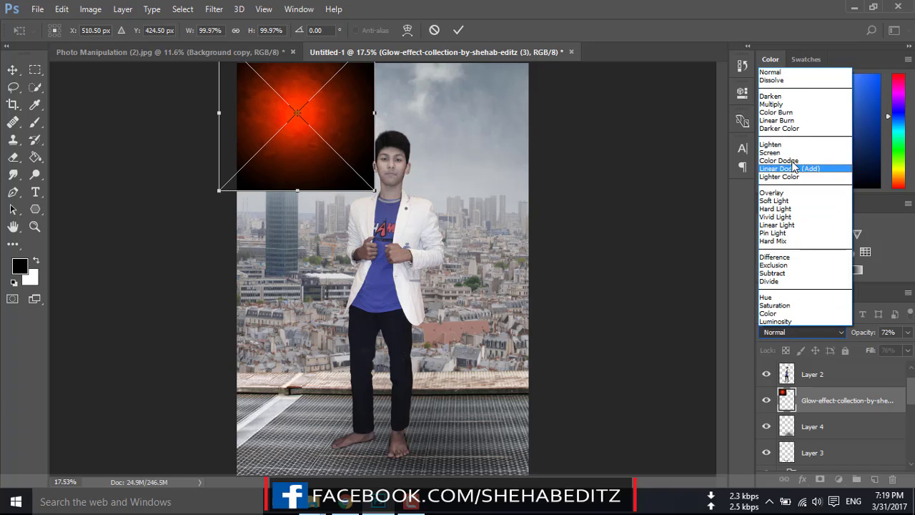
{"action": "left_click", "coordinate": [776, 149]}
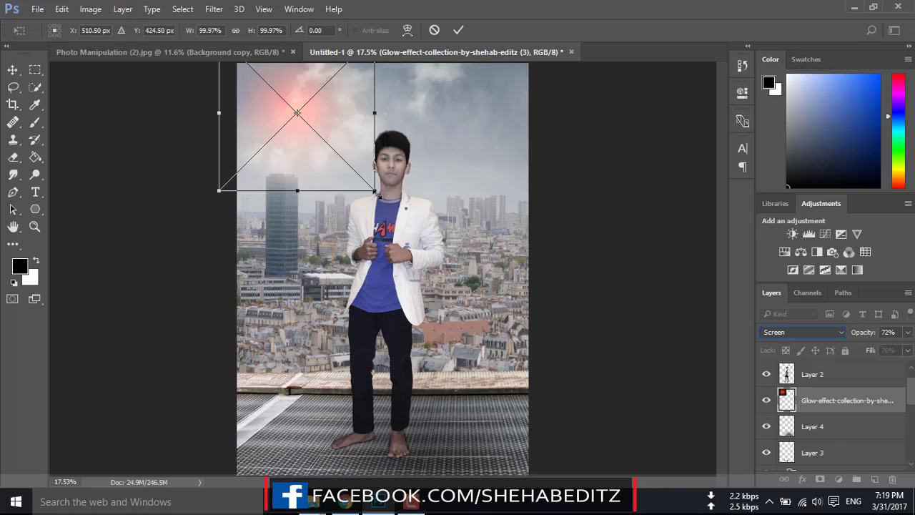
{"action": "left_click_drag", "start_coordinate": [370, 187], "coordinate": [405, 226]}
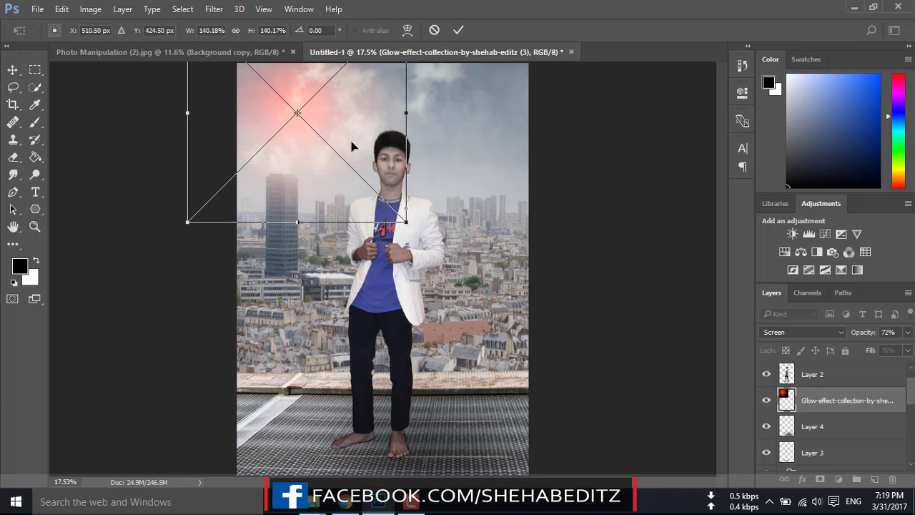
{"action": "left_click_drag", "start_coordinate": [353, 148], "coordinate": [359, 151]}
{"action": "left_click", "coordinate": [458, 30]}
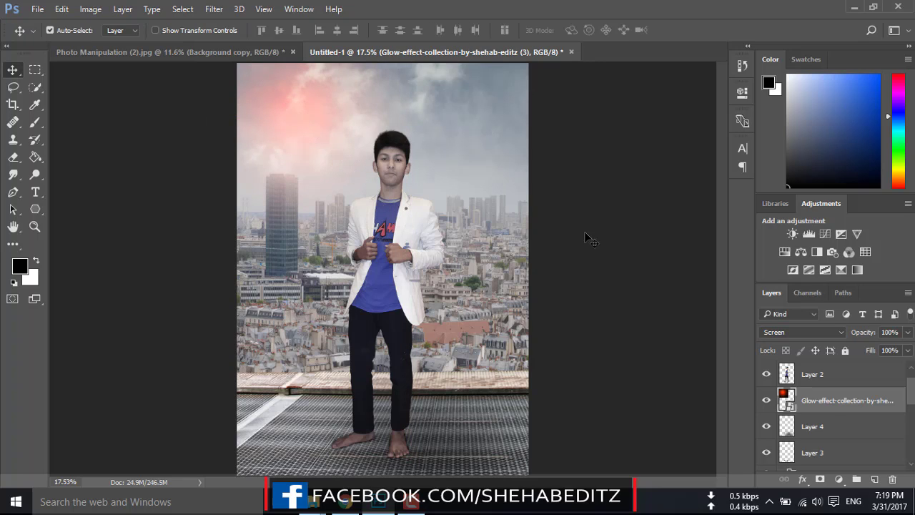
Duplicate the glow layer and shrink the copy to about 104%.
{"action": "left_click_drag", "start_coordinate": [833, 413], "coordinate": [874, 479]}
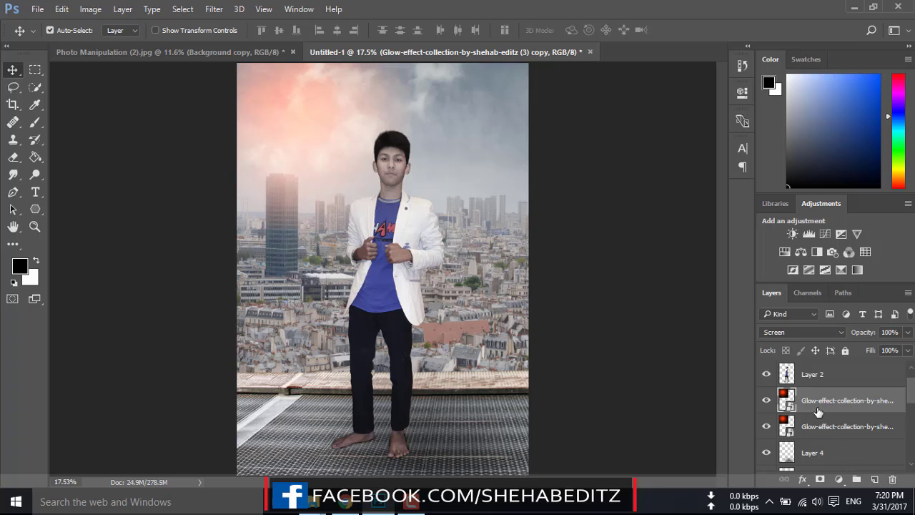
{"action": "key", "text": "ctrl+t"}
{"action": "left_click_drag", "start_coordinate": [410, 230], "coordinate": [383, 195]}
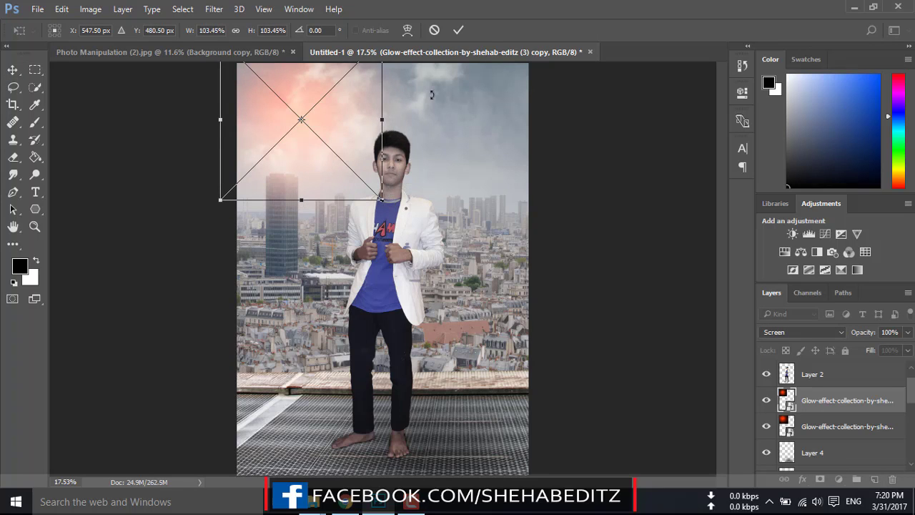
{"action": "left_click", "coordinate": [457, 30]}
{"action": "left_click", "coordinate": [768, 401]}
{"action": "left_click", "coordinate": [769, 403]}
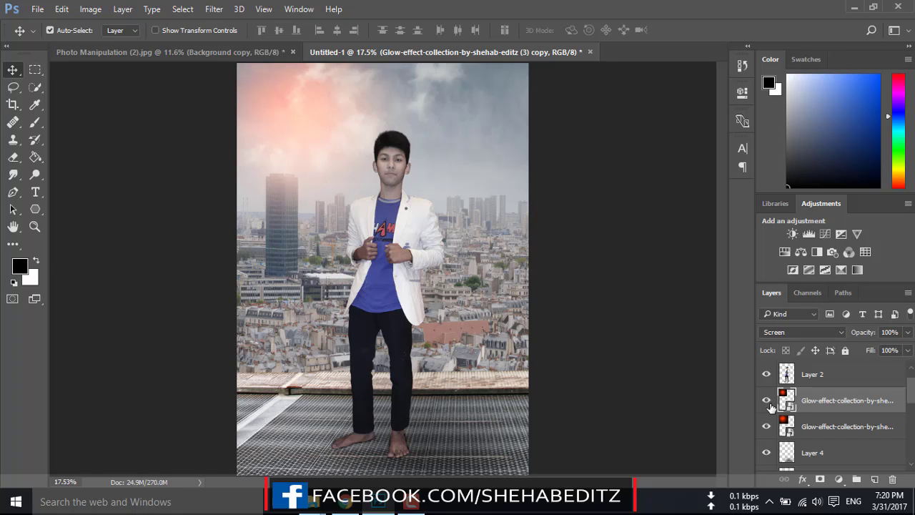
Merge both glow layers into one smart object set to Screen, positioned in the upper-left sky.
{"action": "left_click", "coordinate": [844, 427], "text": "shift"}
{"action": "right_click", "coordinate": [835, 423]}
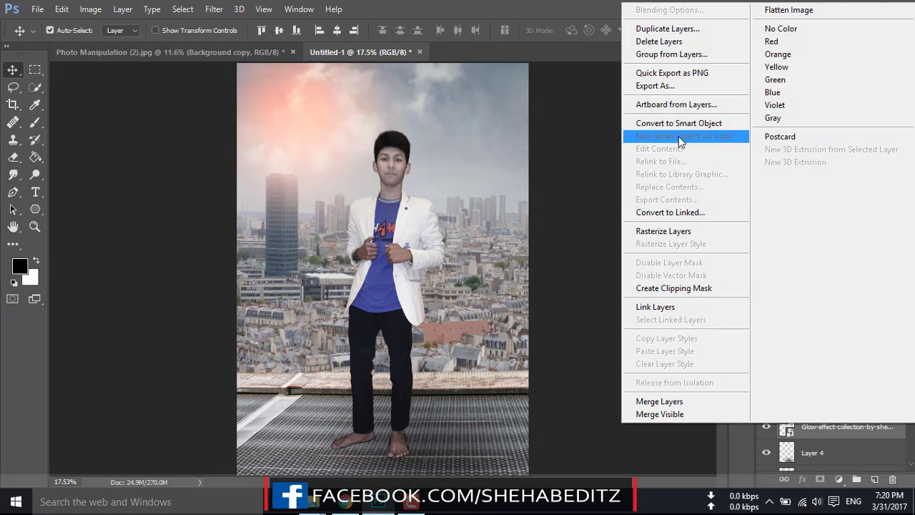
{"action": "left_click", "coordinate": [680, 124]}
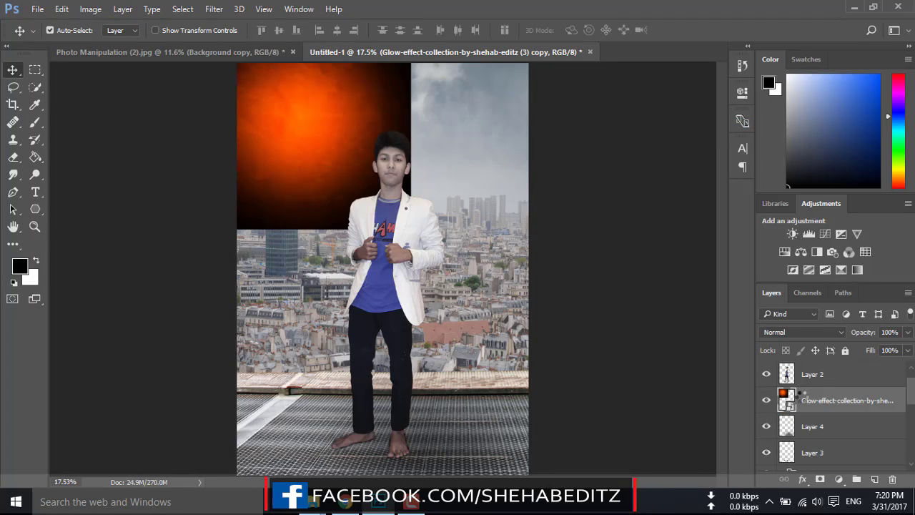
{"action": "left_click", "coordinate": [797, 332]}
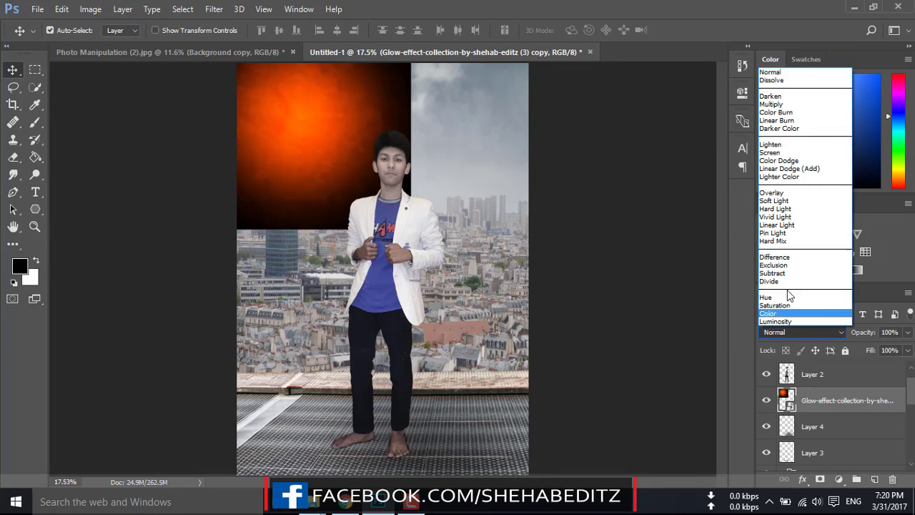
{"action": "left_click", "coordinate": [764, 151]}
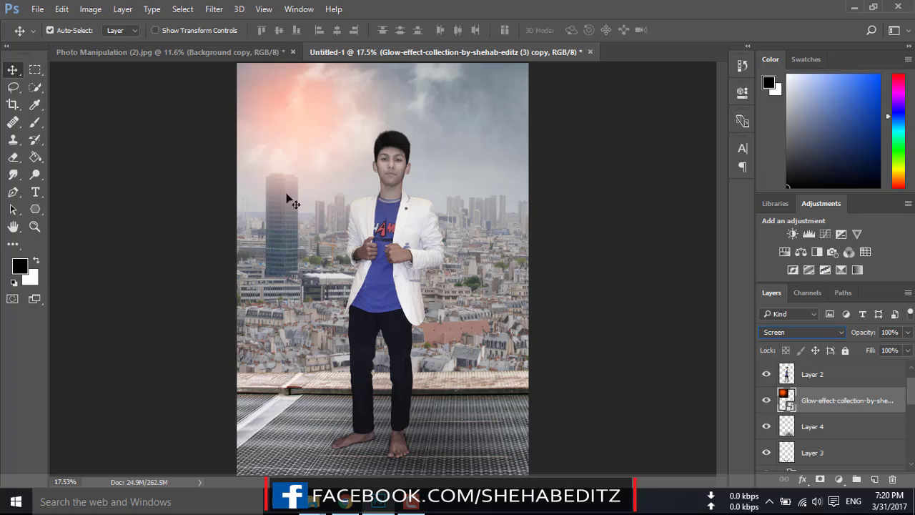
{"action": "mouse_move", "coordinate": [306, 115]}
{"action": "left_mouse_down"}
{"action": "mouse_move", "coordinate": [316, 111]}
{"action": "mouse_move", "coordinate": [306, 113]}
{"action": "left_mouse_up"}
Try a colourized pink Hue/Saturation tint on the glow, then cancel it.
{"action": "left_click", "coordinate": [90, 8]}
{"action": "mouse_move", "coordinate": [111, 42]}
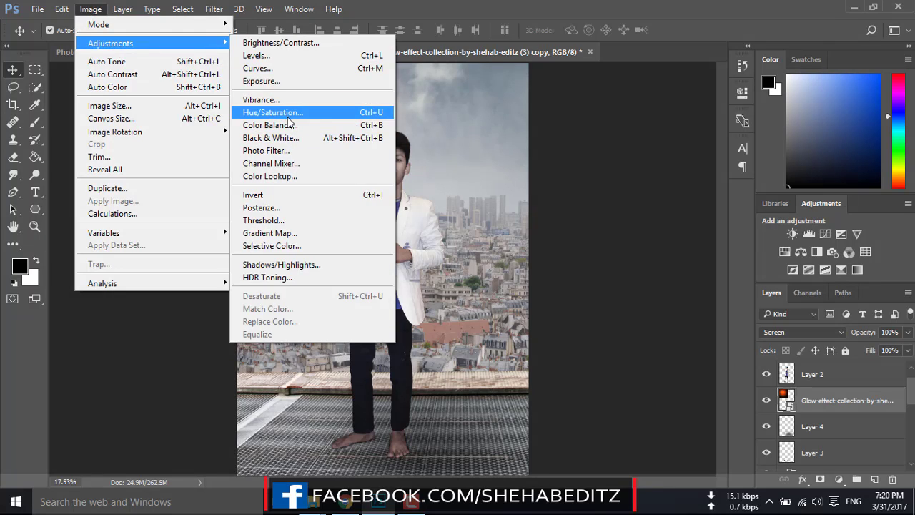
{"action": "left_click", "coordinate": [288, 115]}
{"action": "left_click_drag", "start_coordinate": [483, 100], "coordinate": [812, 100]}
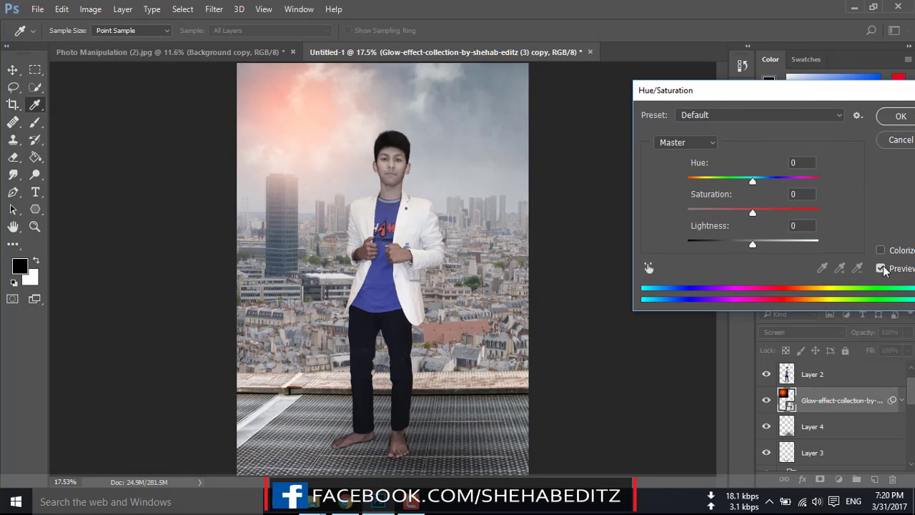
{"action": "left_click", "coordinate": [881, 251]}
{"action": "left_click_drag", "start_coordinate": [721, 213], "coordinate": [766, 214]}
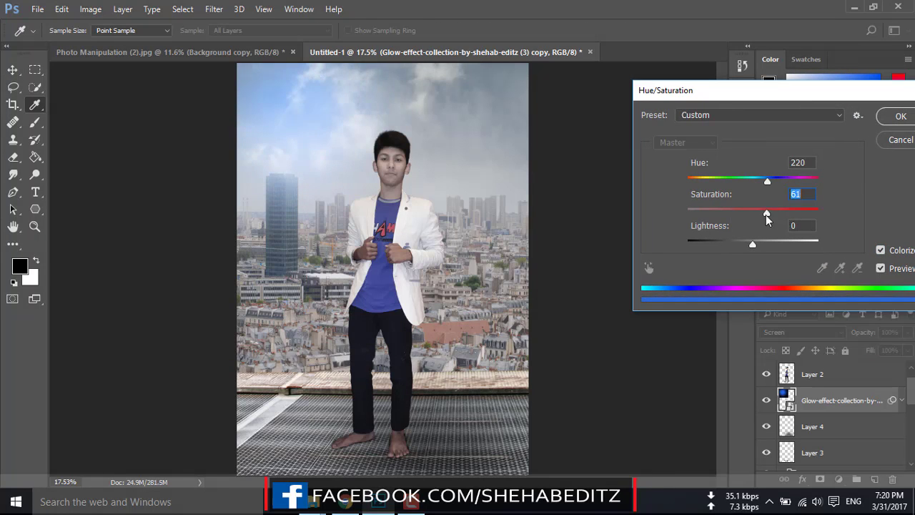
{"action": "left_click_drag", "start_coordinate": [764, 179], "coordinate": [815, 194]}
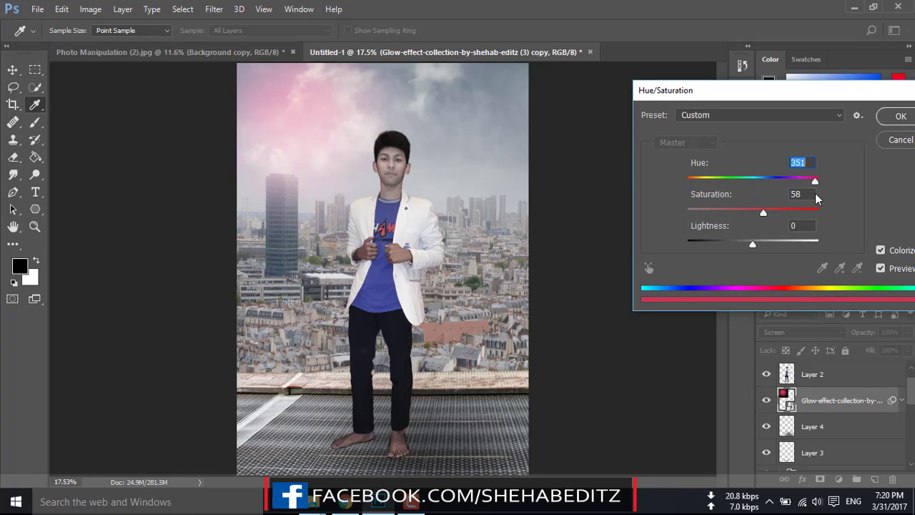
{"action": "left_click_drag", "start_coordinate": [764, 213], "coordinate": [792, 214]}
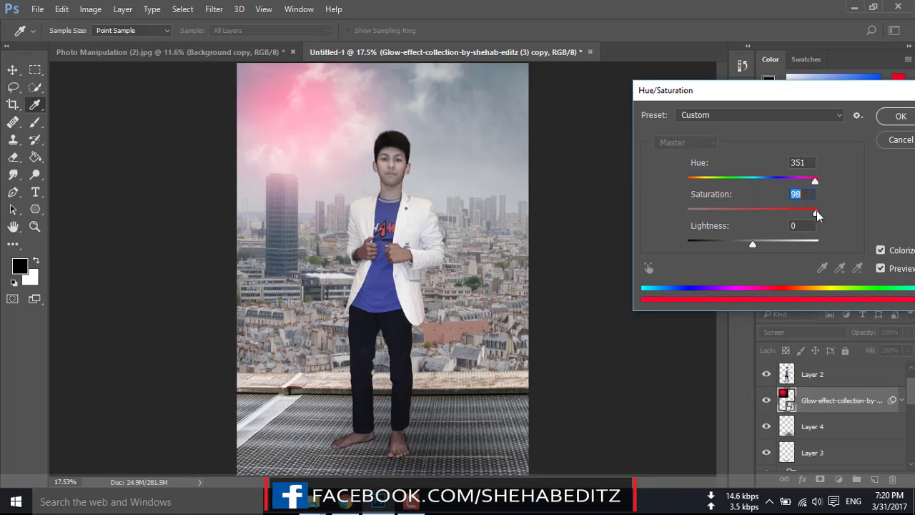
{"action": "left_click", "coordinate": [890, 147]}
Apply Hue -2 and Saturation +43 to the glow, then move it above Layer 2.
{"action": "left_click", "coordinate": [91, 9]}
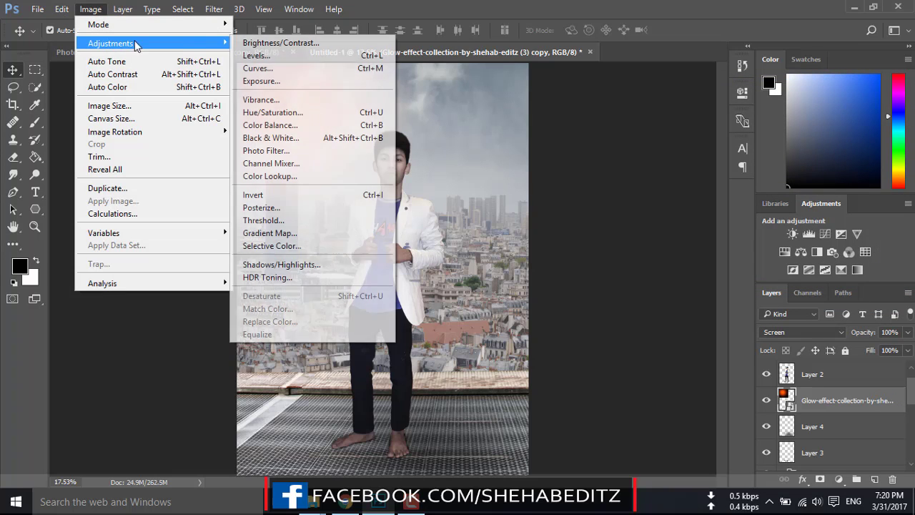
{"action": "left_click", "coordinate": [272, 112]}
{"action": "left_click_drag", "start_coordinate": [435, 101], "coordinate": [637, 100]}
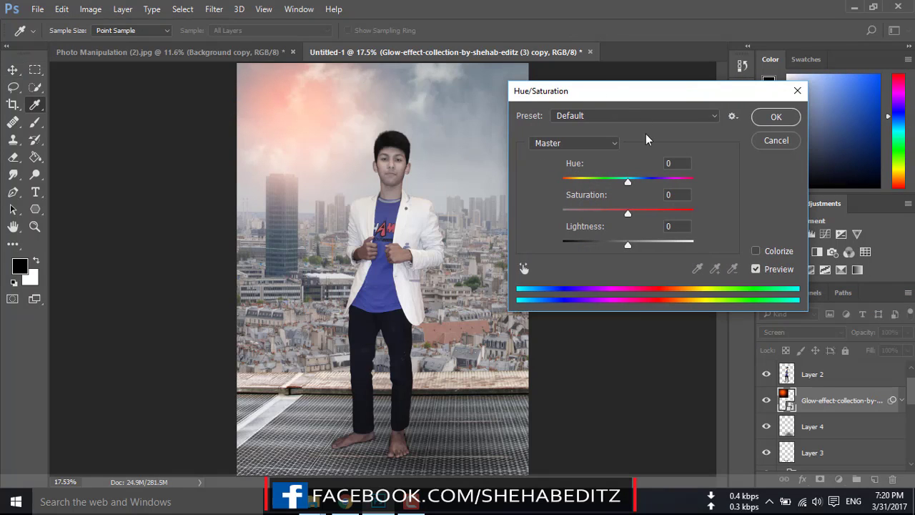
{"action": "left_click_drag", "start_coordinate": [628, 214], "coordinate": [648, 214]}
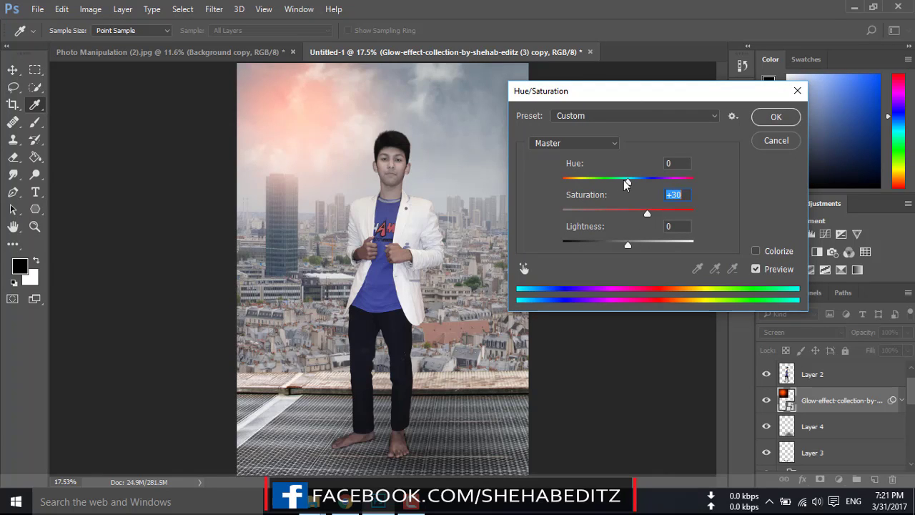
{"action": "mouse_move", "coordinate": [624, 179]}
{"action": "left_mouse_down"}
{"action": "mouse_move", "coordinate": [547, 178]}
{"action": "mouse_move", "coordinate": [623, 178]}
{"action": "left_mouse_up"}
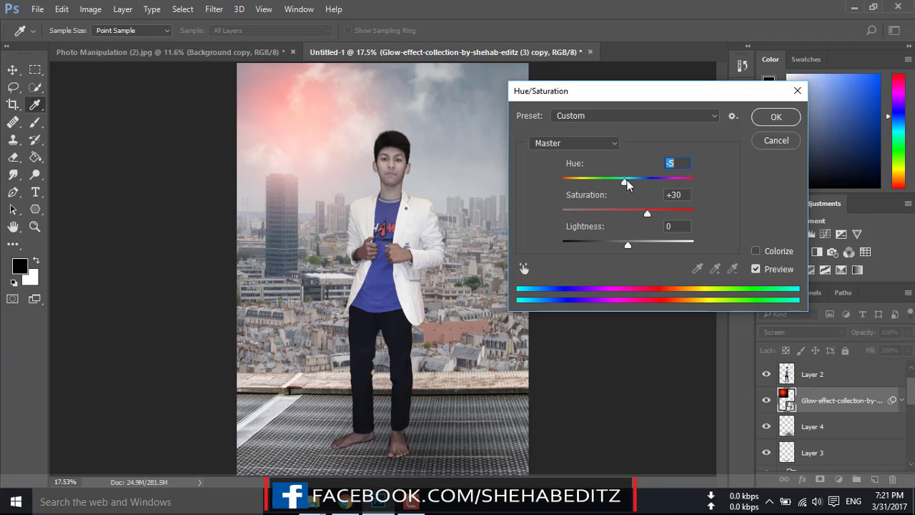
{"action": "left_click_drag", "start_coordinate": [628, 180], "coordinate": [629, 180]}
{"action": "left_click_drag", "start_coordinate": [648, 213], "coordinate": [657, 212]}
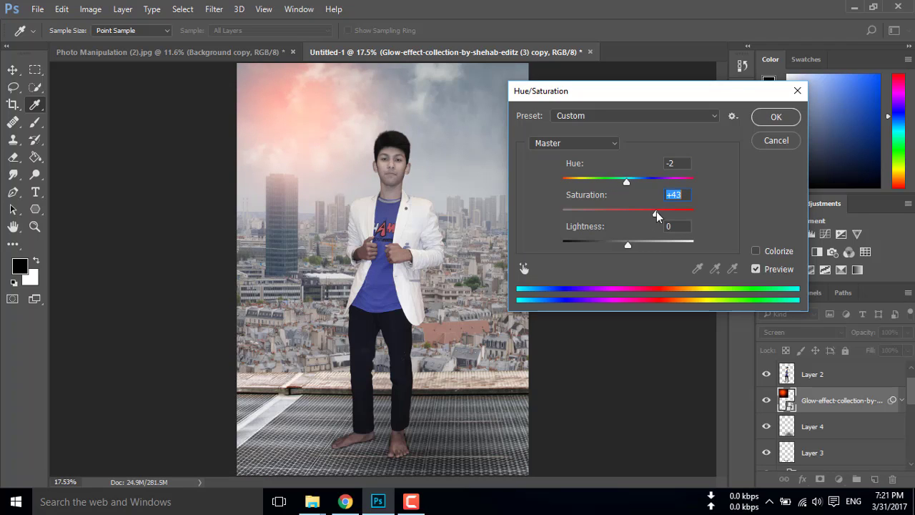
{"action": "left_click", "coordinate": [764, 121]}
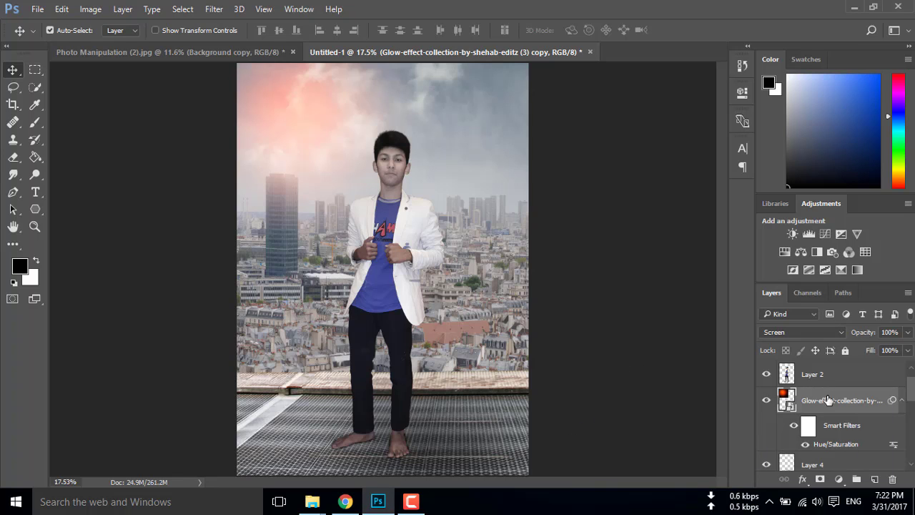
{"action": "left_click_drag", "start_coordinate": [828, 401], "coordinate": [825, 368]}
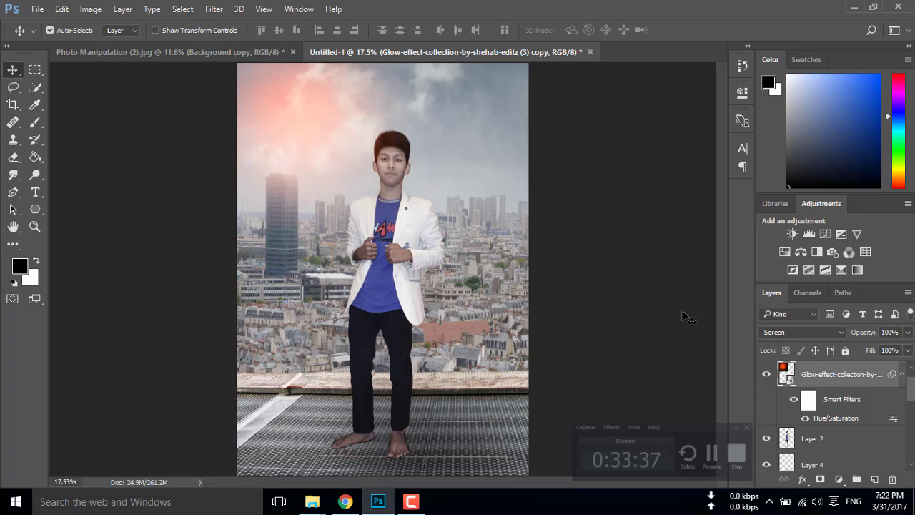
Add a new Layer 5 and stamp the merged composite into it with Apply Image.
{"action": "left_click", "coordinate": [875, 479]}
{"action": "left_click", "coordinate": [91, 9]}
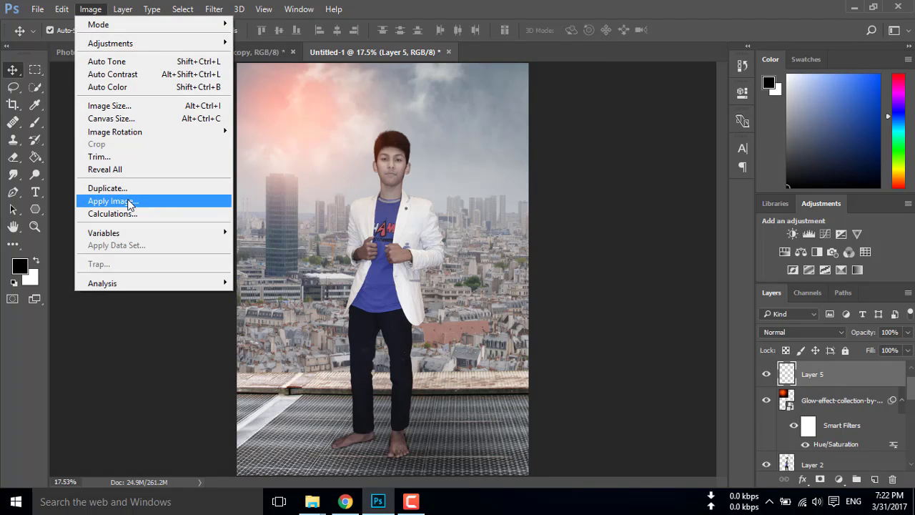
{"action": "left_click", "coordinate": [131, 200]}
{"action": "left_click", "coordinate": [820, 131]}
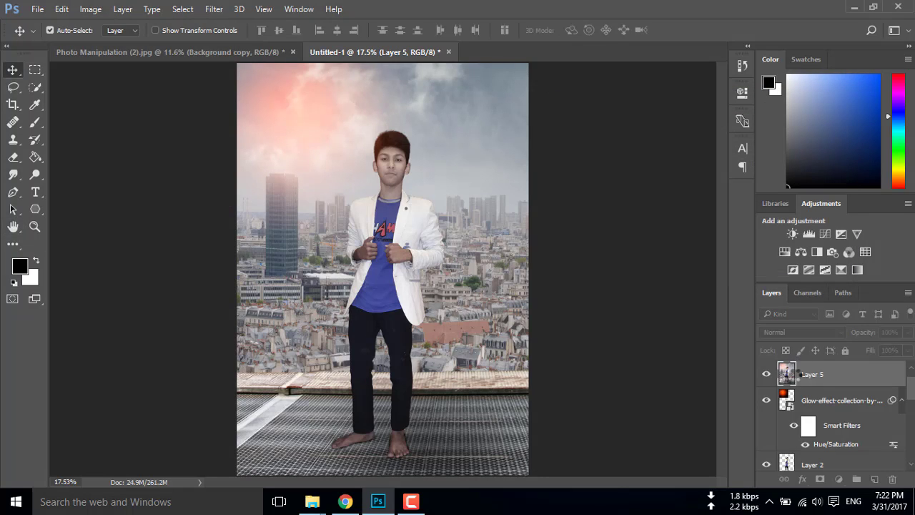
Group the working layers into a group named Model.
{"action": "left_click", "coordinate": [811, 404]}
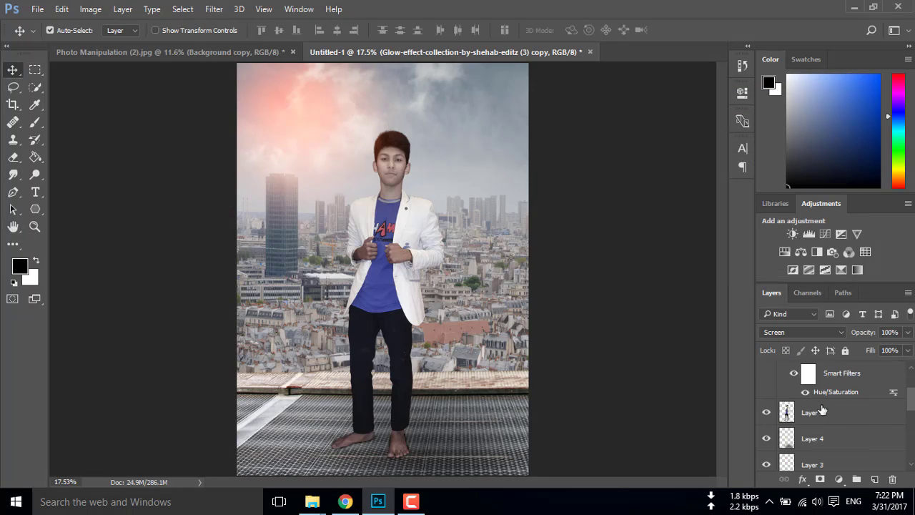
{"action": "left_click", "coordinate": [812, 374], "text": "ctrl"}
{"action": "right_click", "coordinate": [822, 379]}
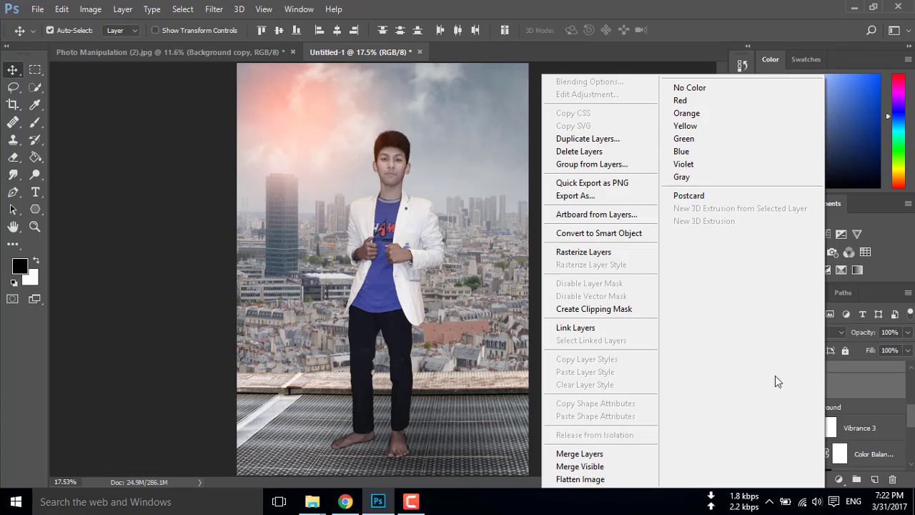
{"action": "left_click", "coordinate": [598, 164]}
{"action": "type", "text": "M"}
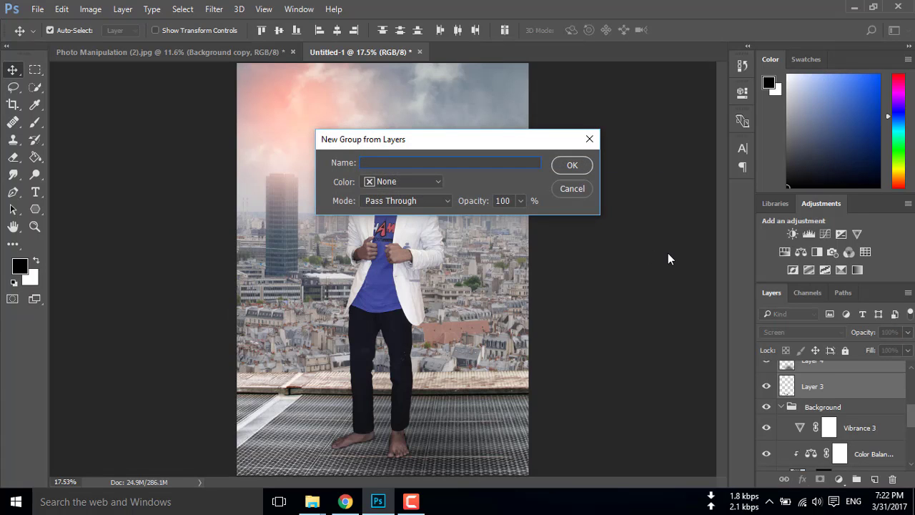
{"action": "type", "text": "Model"}
{"action": "key", "text": "Return"}
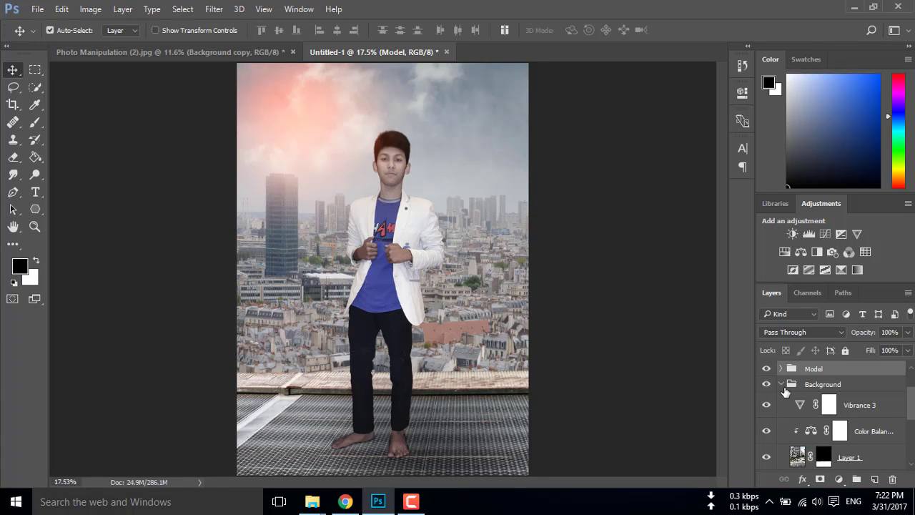
Hide the Model and Background groups, delete Layer 3 copy, and select Layer 5.
{"action": "left_click", "coordinate": [782, 386]}
{"action": "left_click", "coordinate": [768, 422]}
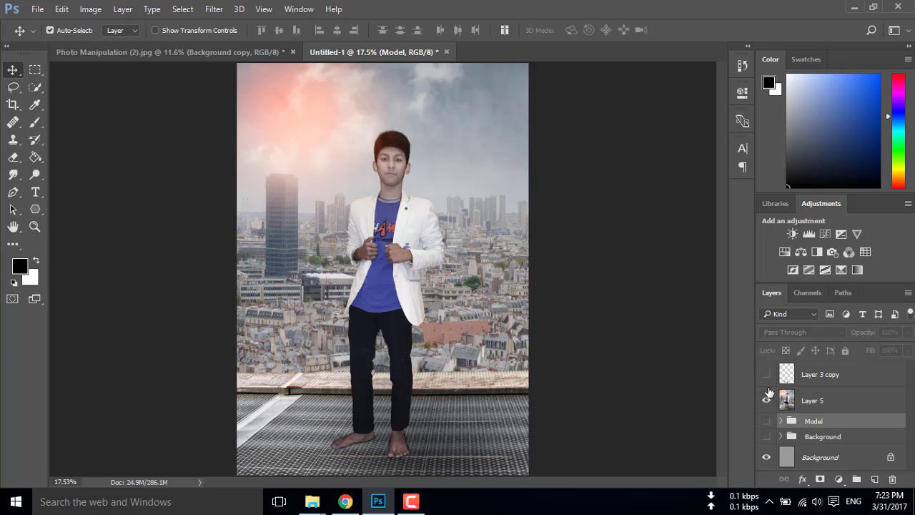
{"action": "left_click", "coordinate": [767, 401]}
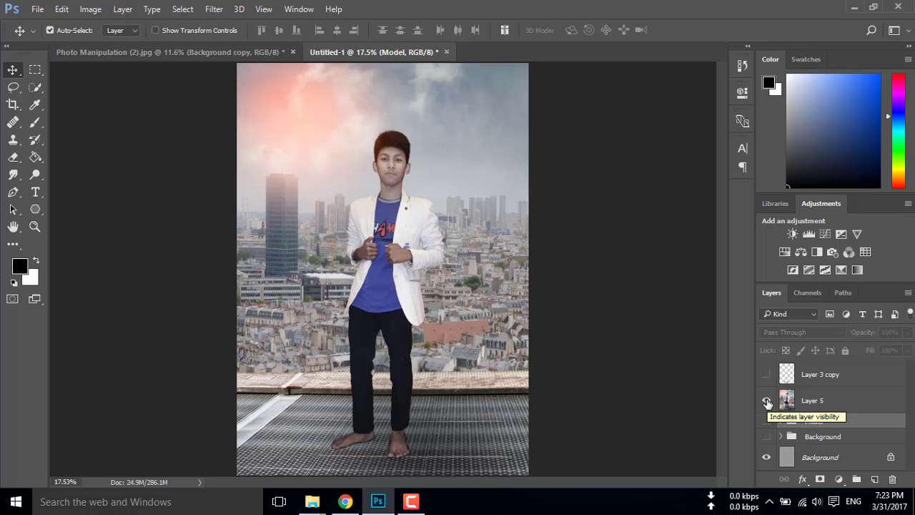
{"action": "left_click", "coordinate": [767, 401]}
{"action": "left_click", "coordinate": [767, 402]}
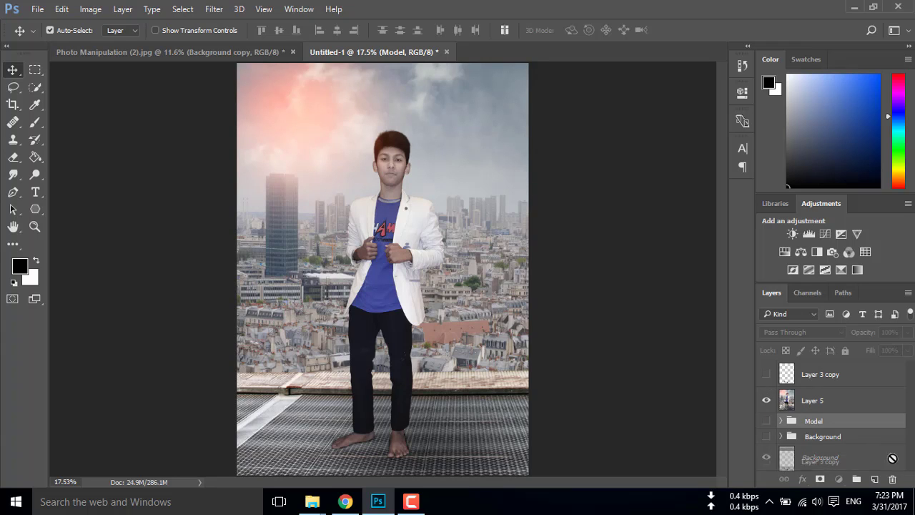
{"action": "left_click_drag", "start_coordinate": [833, 378], "coordinate": [892, 479]}
{"action": "left_click", "coordinate": [814, 379]}
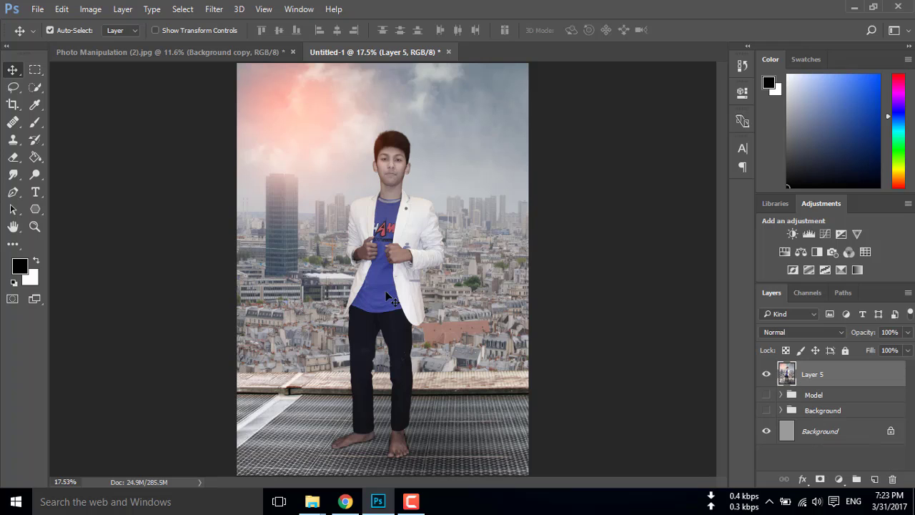
Duplicate Layer 5 and, in Camera Raw, warm the white balance slightly with exposure left at 0.
{"action": "left_click_drag", "start_coordinate": [844, 386], "coordinate": [875, 479]}
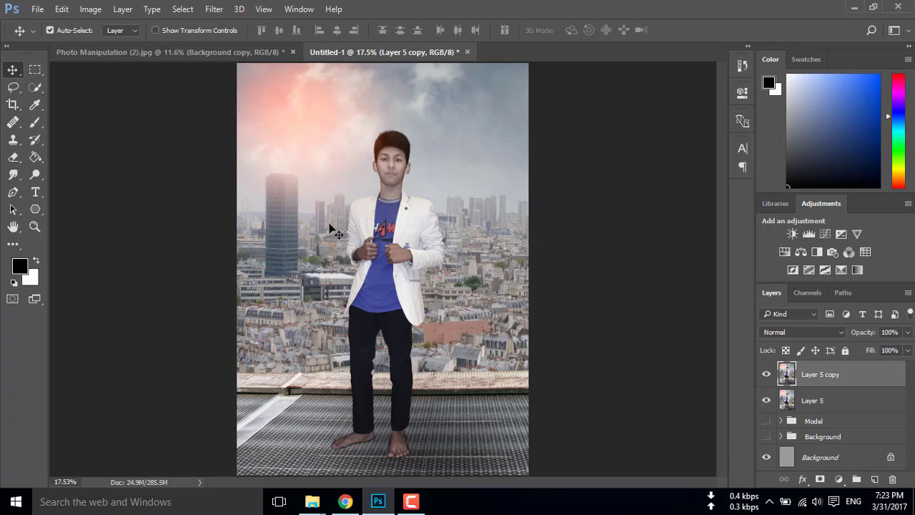
{"action": "left_click", "coordinate": [214, 8]}
{"action": "left_click", "coordinate": [307, 83]}
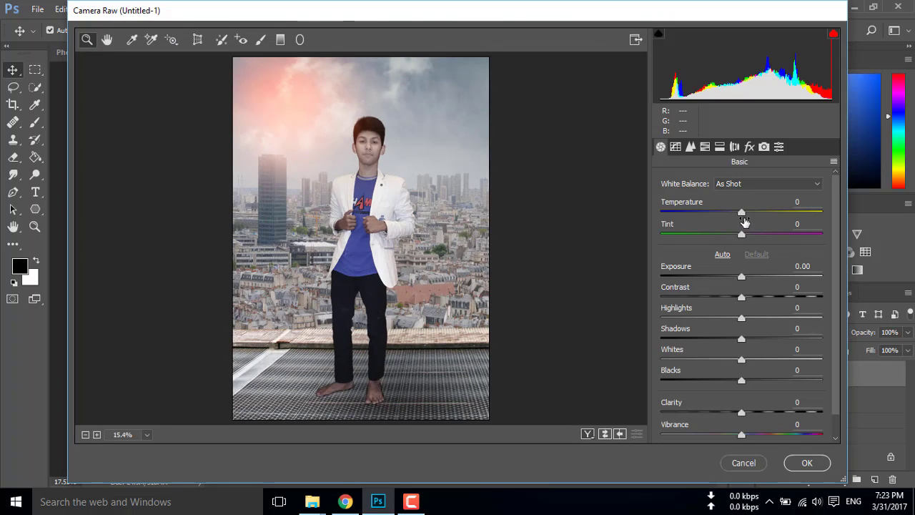
{"action": "left_click_drag", "start_coordinate": [744, 214], "coordinate": [745, 214]}
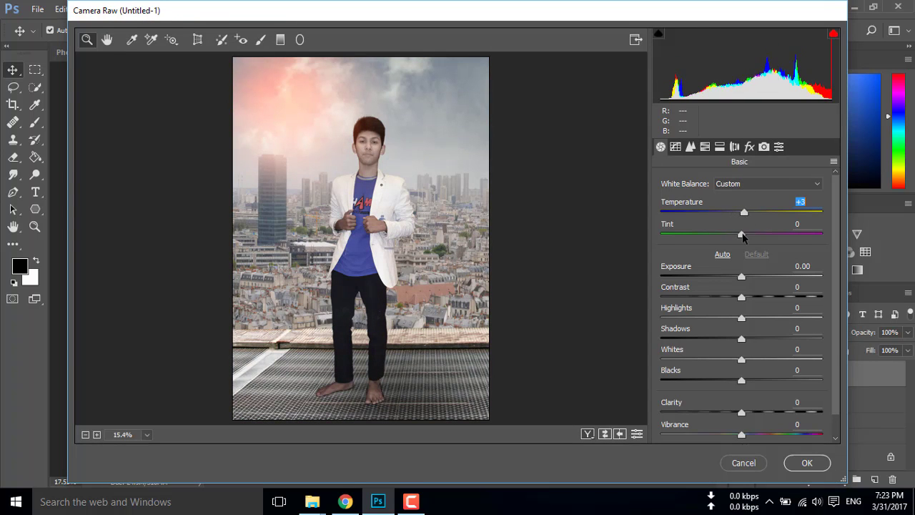
{"action": "left_click_drag", "start_coordinate": [742, 278], "coordinate": [735, 278]}
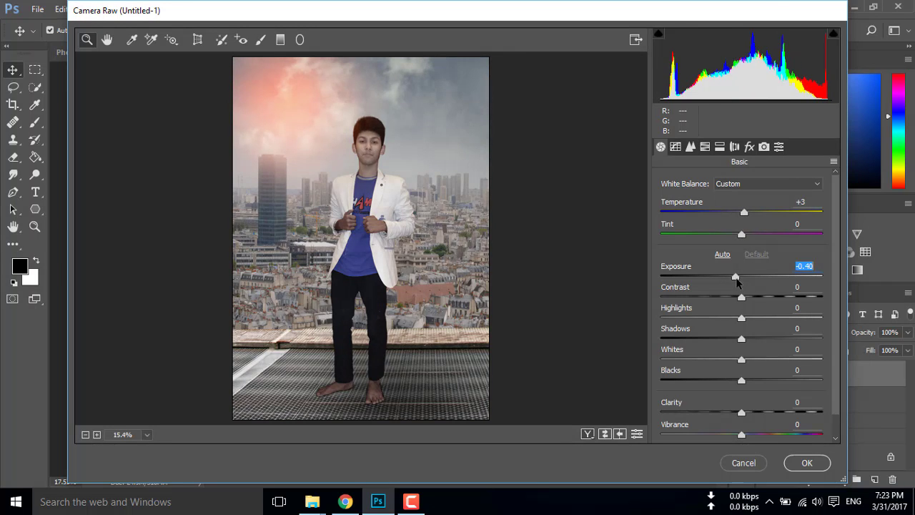
{"action": "double_click", "coordinate": [735, 279]}
Set Contrast +13, Shadows +6, Whites -13, Blacks +6, Oranges luminance +5, and apply.
{"action": "left_click_drag", "start_coordinate": [743, 295], "coordinate": [753, 296]}
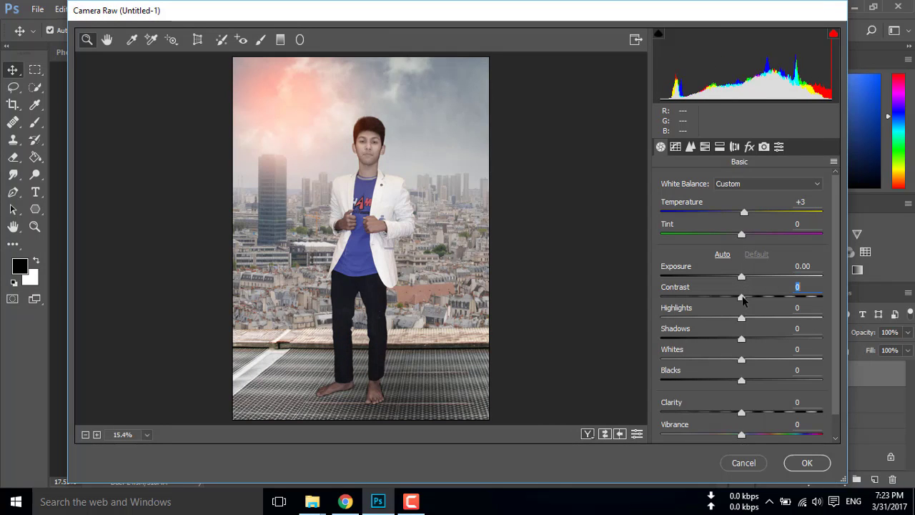
{"action": "left_click", "coordinate": [743, 319]}
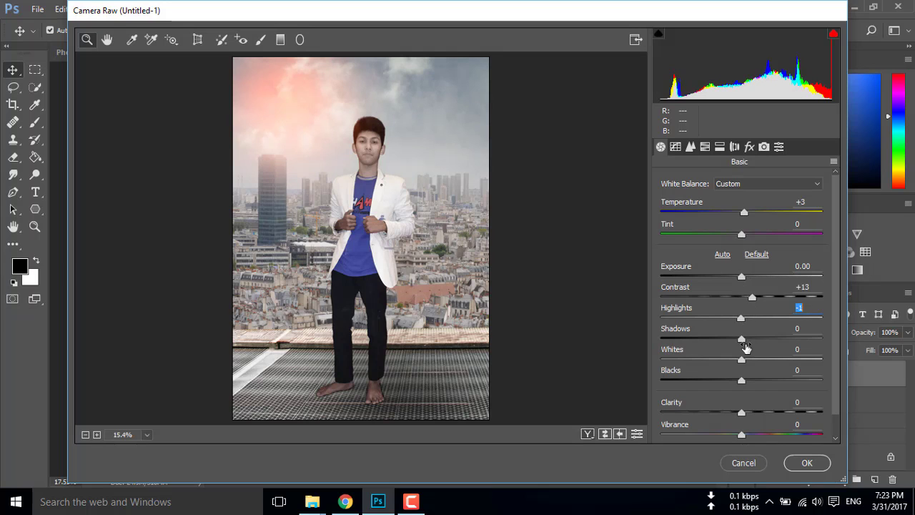
{"action": "mouse_move", "coordinate": [743, 339]}
{"action": "left_mouse_down"}
{"action": "mouse_move", "coordinate": [731, 360]}
{"action": "mouse_move", "coordinate": [739, 383]}
{"action": "mouse_move", "coordinate": [747, 380]}
{"action": "left_mouse_up"}
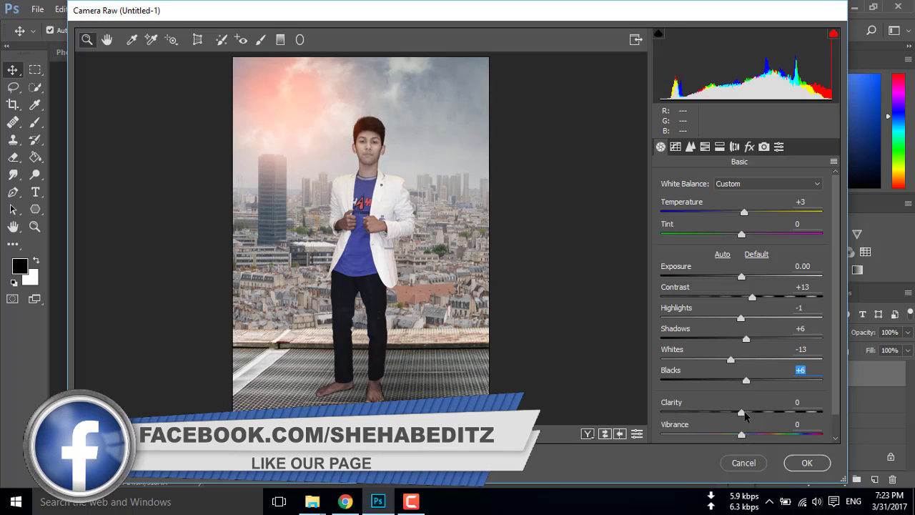
{"action": "left_click_drag", "start_coordinate": [743, 414], "coordinate": [747, 417]}
{"action": "left_click", "coordinate": [705, 147]}
{"action": "left_click_drag", "start_coordinate": [746, 274], "coordinate": [750, 274]}
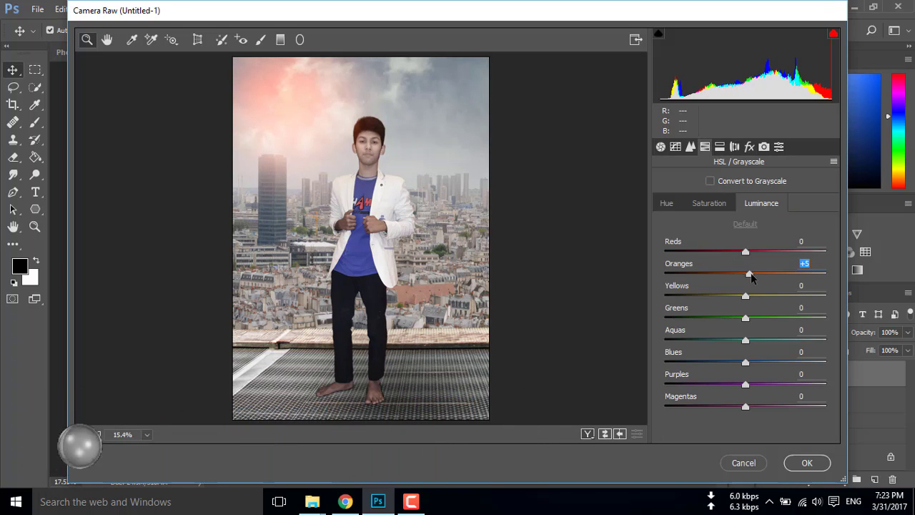
{"action": "left_click", "coordinate": [807, 463]}
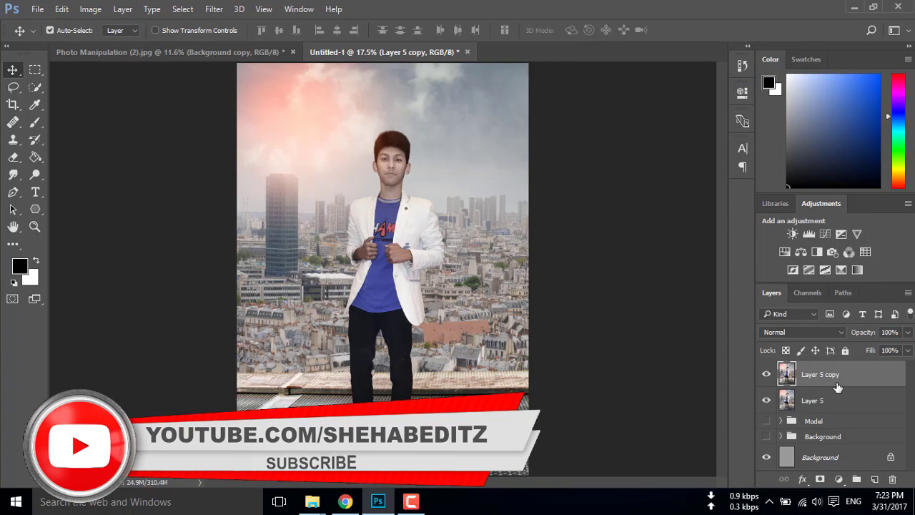
In Color Efex Pro 4, set Darken/Lighten Center to shape 2, centre 48%, border -78%.
{"action": "left_click", "coordinate": [214, 8]}
{"action": "mouse_move", "coordinate": [238, 303]}
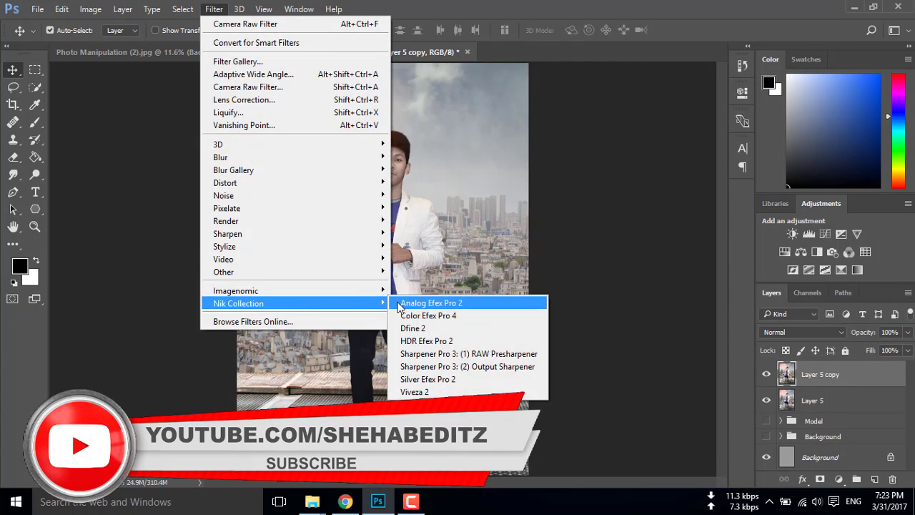
{"action": "left_click", "coordinate": [415, 315]}
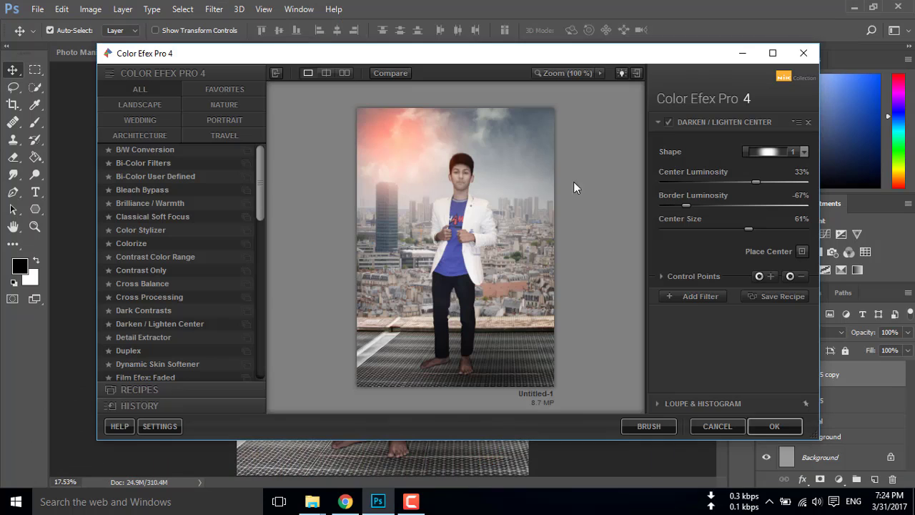
{"action": "left_click", "coordinate": [804, 151]}
{"action": "left_click", "coordinate": [770, 181]}
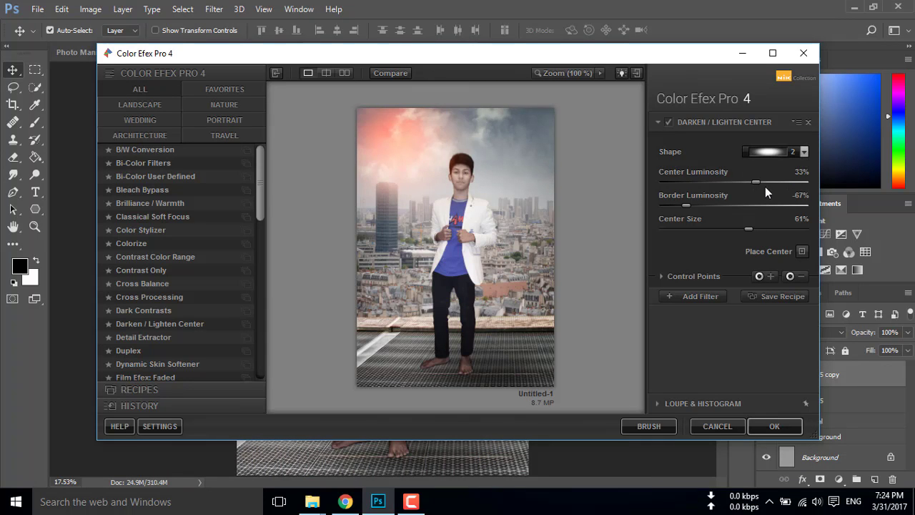
{"action": "left_click_drag", "start_coordinate": [770, 180], "coordinate": [766, 181]}
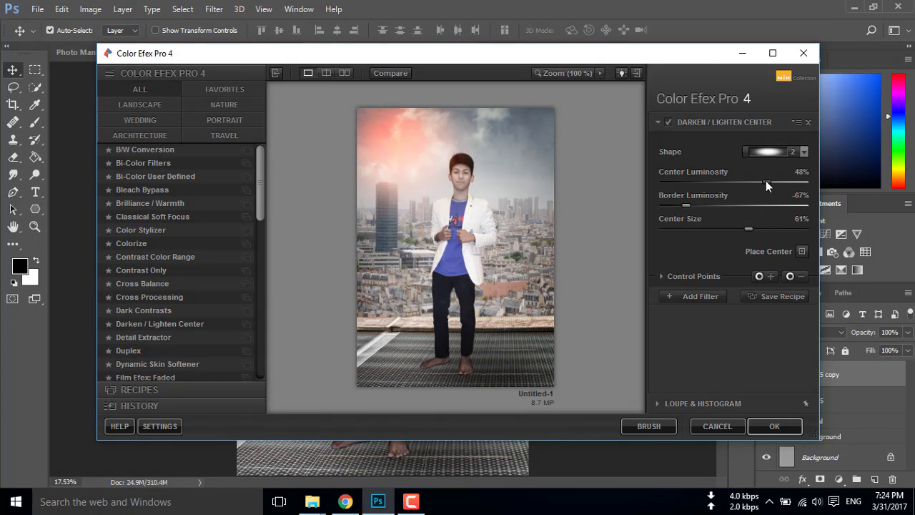
{"action": "mouse_move", "coordinate": [691, 205]}
{"action": "left_mouse_down"}
{"action": "mouse_move", "coordinate": [683, 203]}
{"action": "mouse_move", "coordinate": [692, 207]}
{"action": "left_mouse_up"}
{"action": "left_click", "coordinate": [669, 122]}
{"action": "left_click", "coordinate": [669, 122]}
Add a Bi-Color Filters layer with the Moss 3 colour set at about 27%.
{"action": "left_click", "coordinate": [697, 299]}
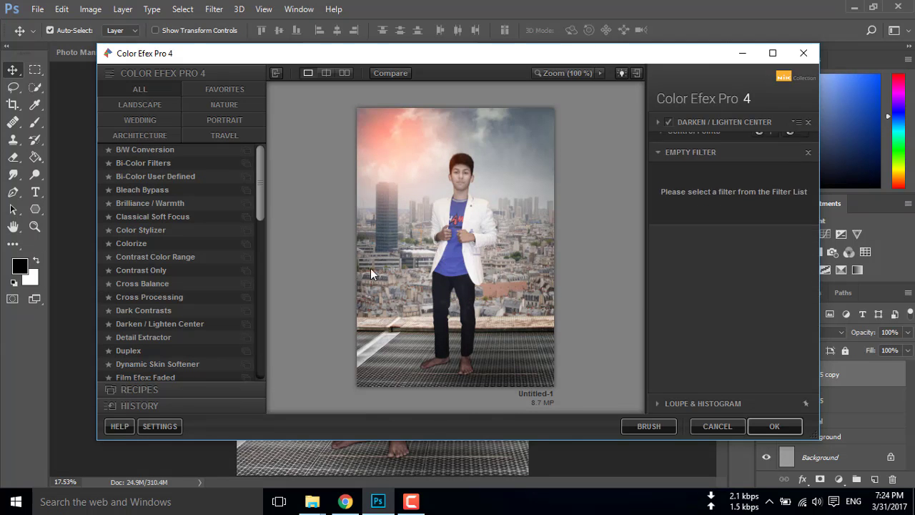
{"action": "left_click", "coordinate": [151, 163]}
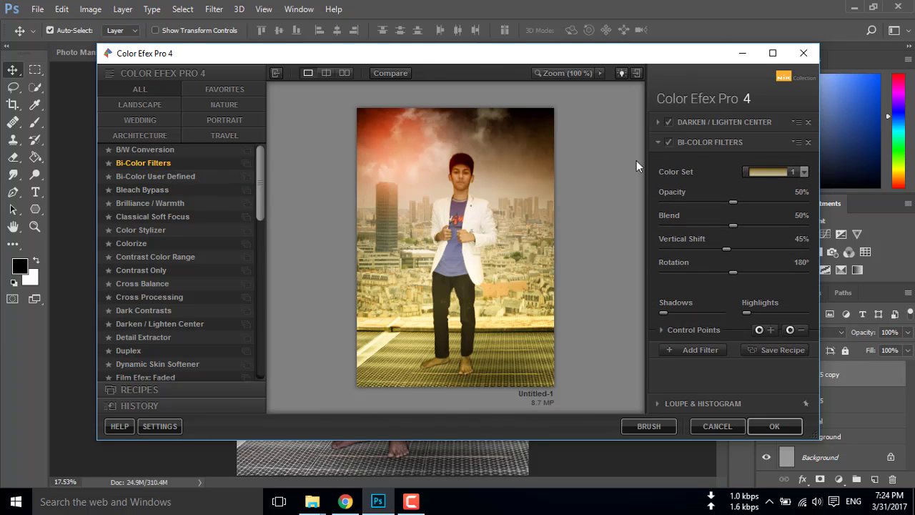
{"action": "left_click", "coordinate": [766, 172]}
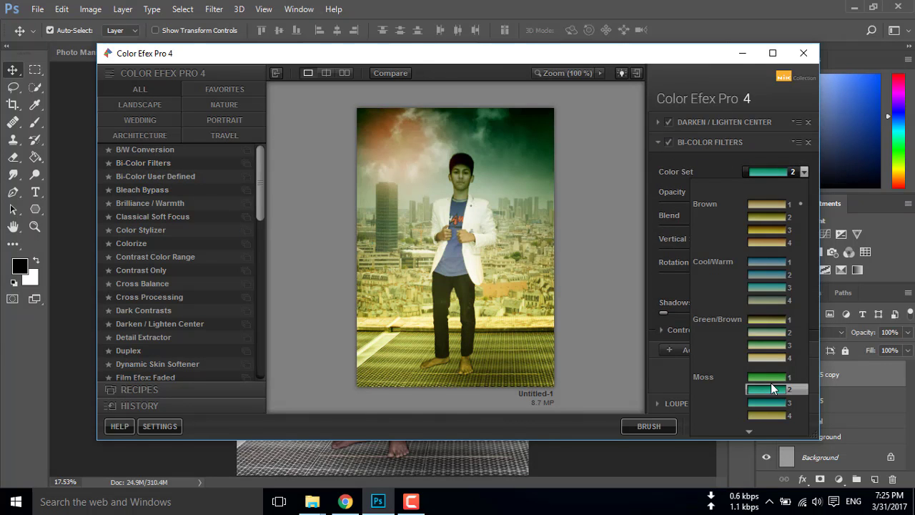
{"action": "left_click", "coordinate": [766, 404]}
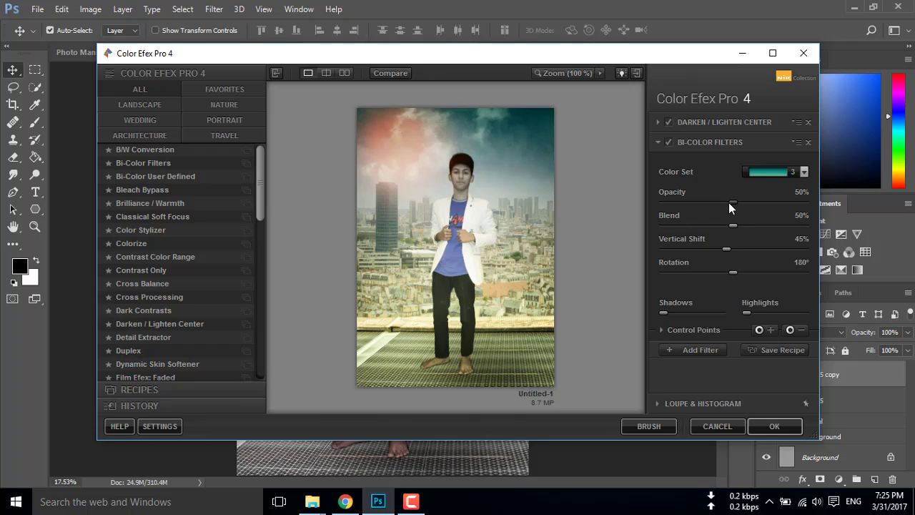
{"action": "left_click_drag", "start_coordinate": [731, 203], "coordinate": [691, 200]}
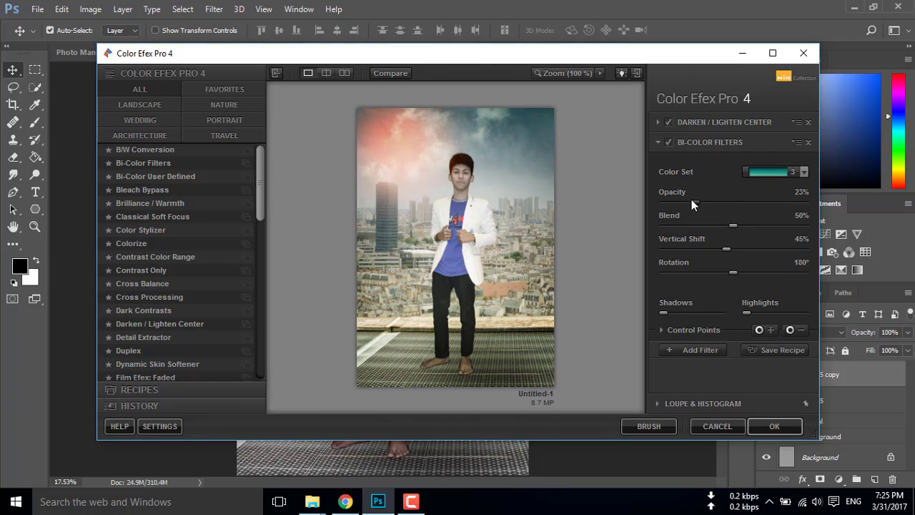
Reduce the Moss tint to 7% opacity and apply the Color Efex filters.
{"action": "left_click", "coordinate": [669, 141]}
{"action": "left_click", "coordinate": [669, 142]}
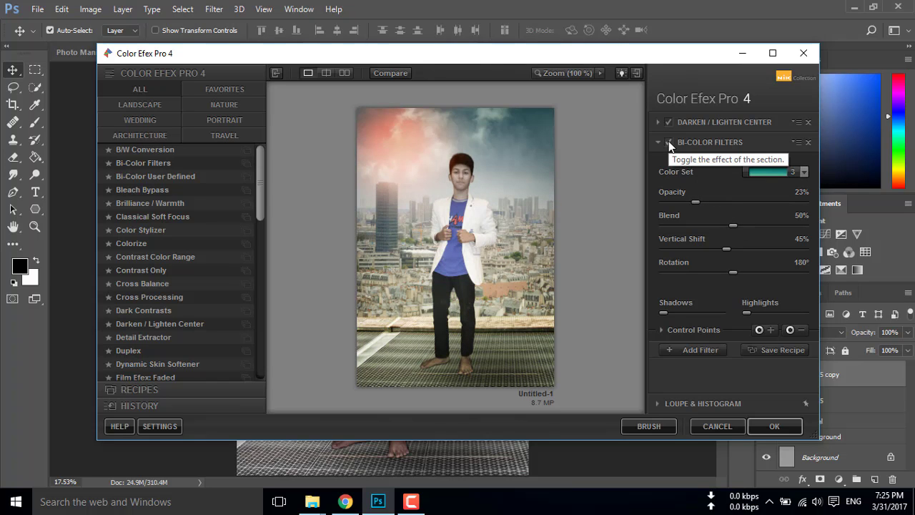
{"action": "left_click", "coordinate": [669, 142]}
{"action": "left_click", "coordinate": [668, 141]}
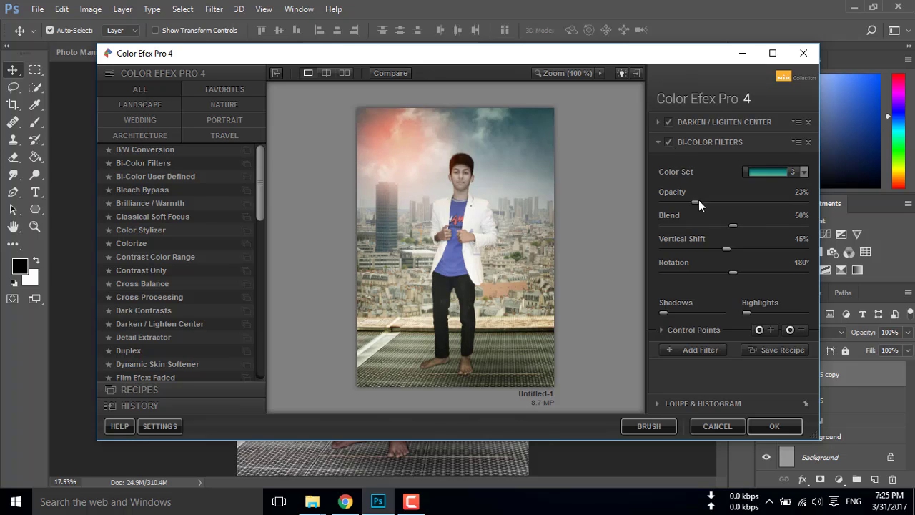
{"action": "left_click_drag", "start_coordinate": [699, 201], "coordinate": [671, 201]}
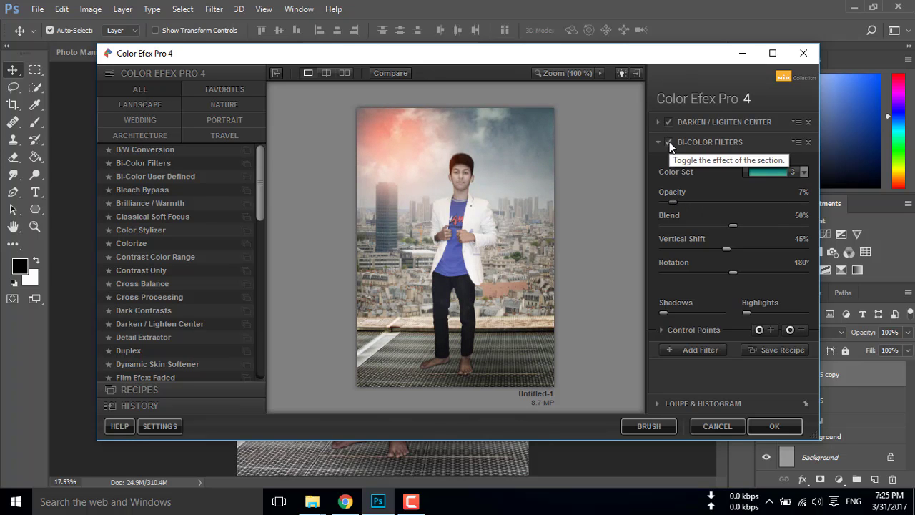
{"action": "left_click", "coordinate": [670, 141]}
{"action": "left_click", "coordinate": [670, 142]}
{"action": "left_click", "coordinate": [670, 142]}
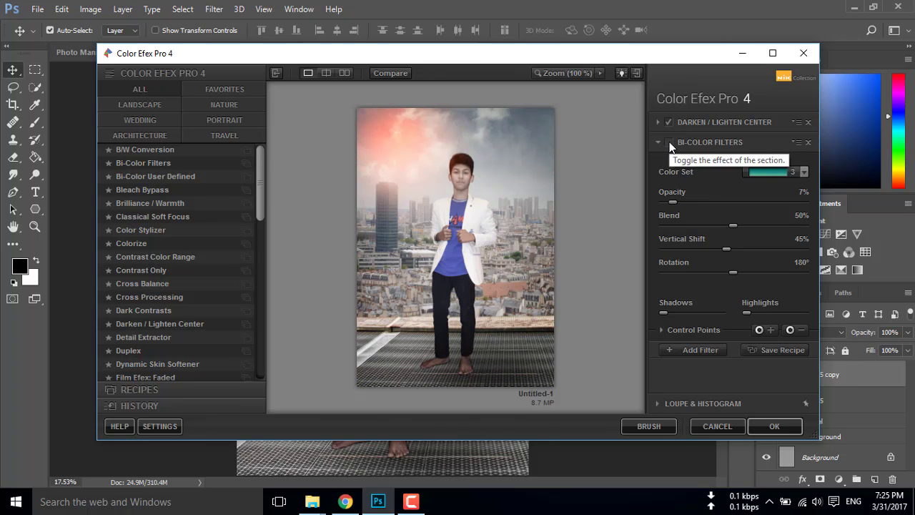
{"action": "left_click", "coordinate": [669, 142]}
{"action": "left_click", "coordinate": [670, 142]}
{"action": "left_click", "coordinate": [670, 141]}
{"action": "left_click", "coordinate": [775, 426]}
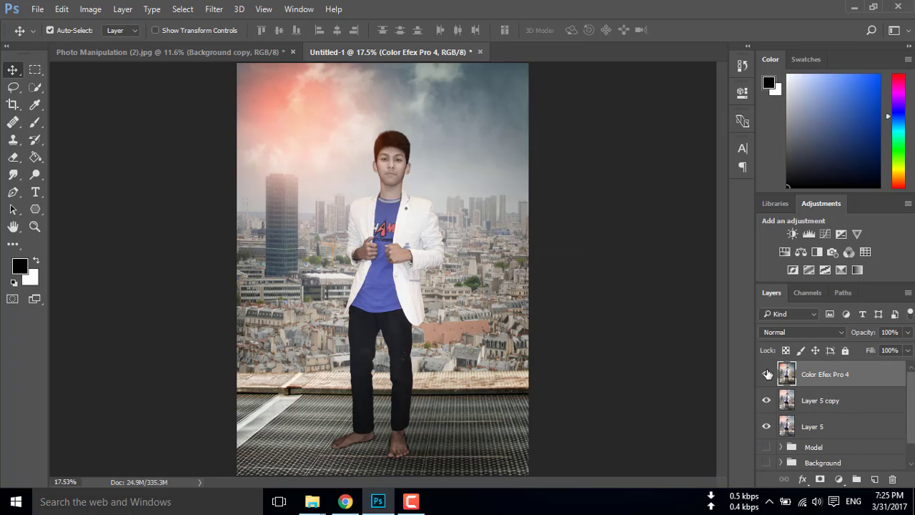
Lower the Color Efex Pro 4 layer's opacity to 70%.
{"action": "left_click", "coordinate": [767, 374]}
{"action": "left_click", "coordinate": [772, 374]}
{"action": "left_click", "coordinate": [772, 374]}
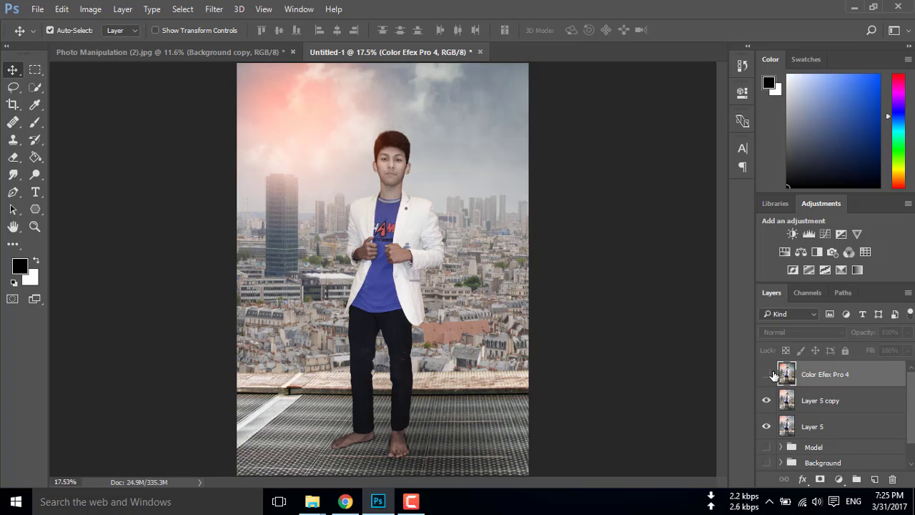
{"action": "left_click", "coordinate": [773, 374]}
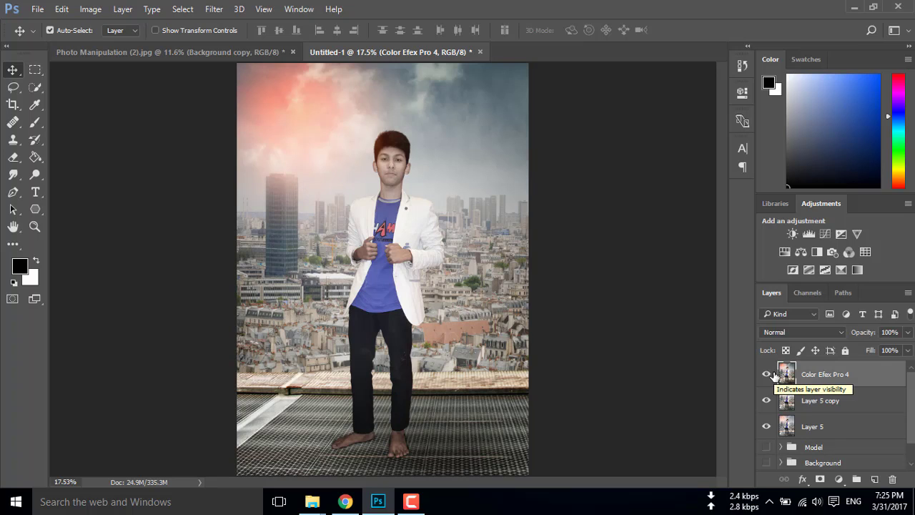
{"action": "left_click", "coordinate": [908, 332]}
{"action": "left_click_drag", "start_coordinate": [908, 350], "coordinate": [889, 350]}
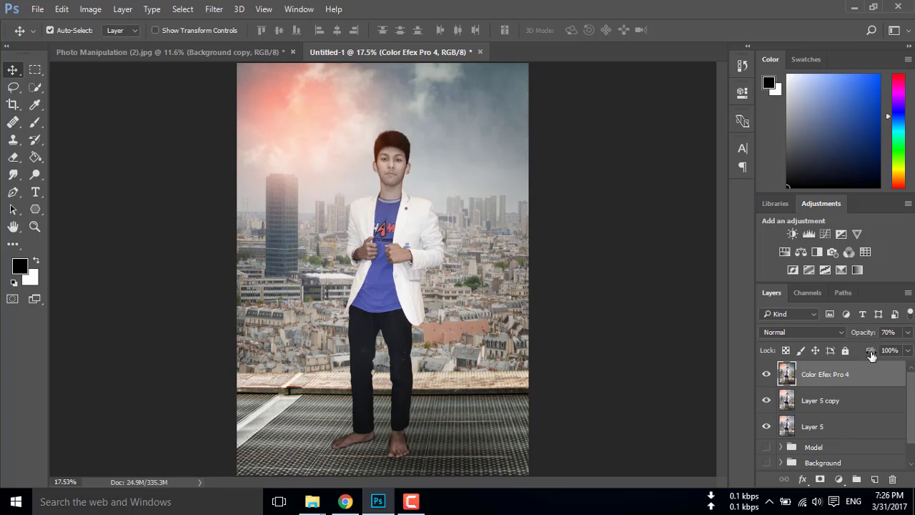
{"action": "left_click", "coordinate": [767, 374]}
{"action": "left_click", "coordinate": [767, 374]}
Duplicate the Color Efex Pro 4 layer and apply Imagenomic Portraiture to the copy.
{"action": "left_click_drag", "start_coordinate": [841, 387], "coordinate": [875, 479]}
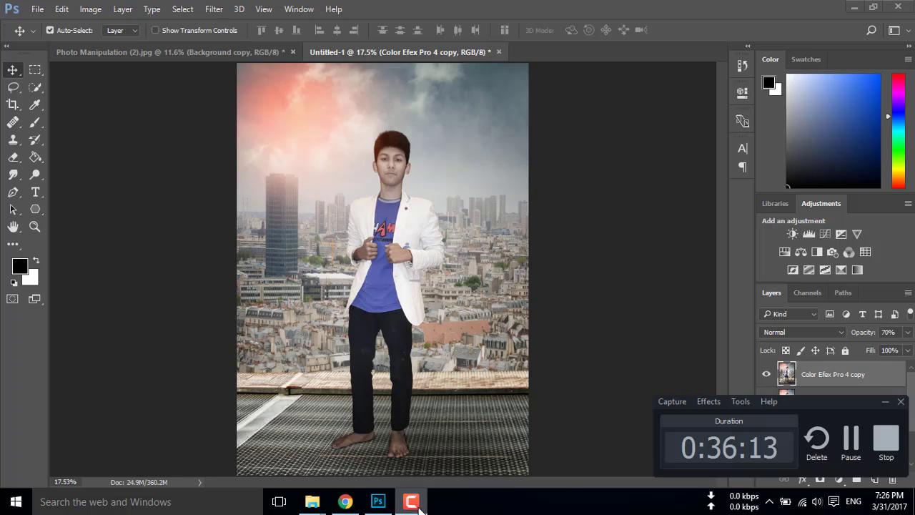
{"action": "left_click", "coordinate": [214, 9]}
{"action": "mouse_move", "coordinate": [296, 291]}
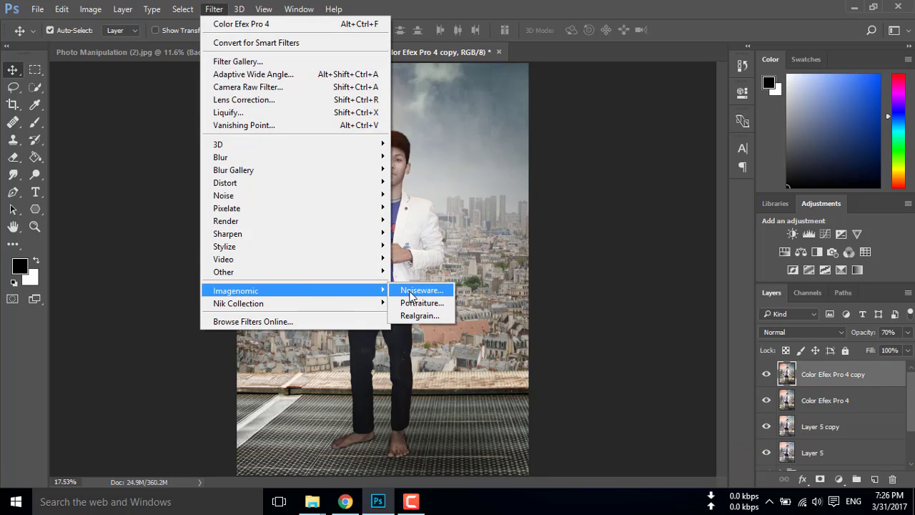
{"action": "left_click", "coordinate": [432, 306]}
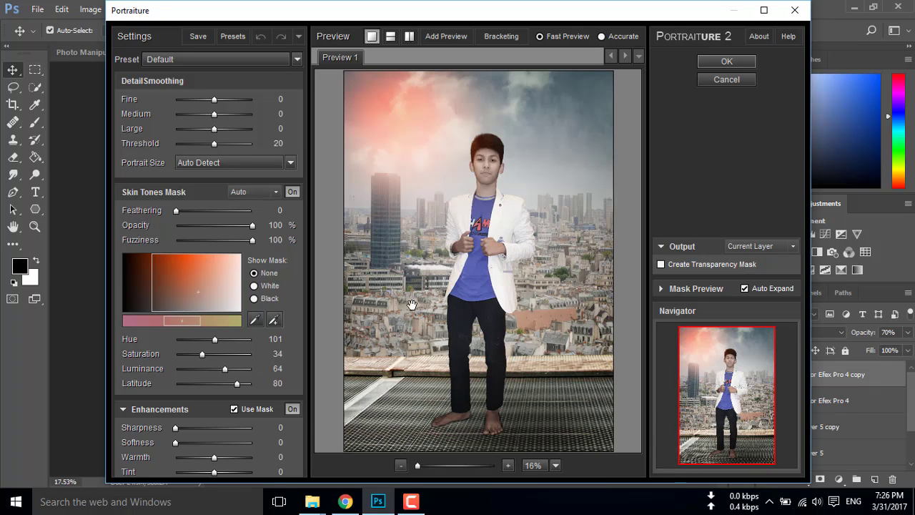
{"action": "left_click_drag", "start_coordinate": [417, 466], "coordinate": [457, 465]}
{"action": "left_click_drag", "start_coordinate": [408, 204], "coordinate": [505, 268]}
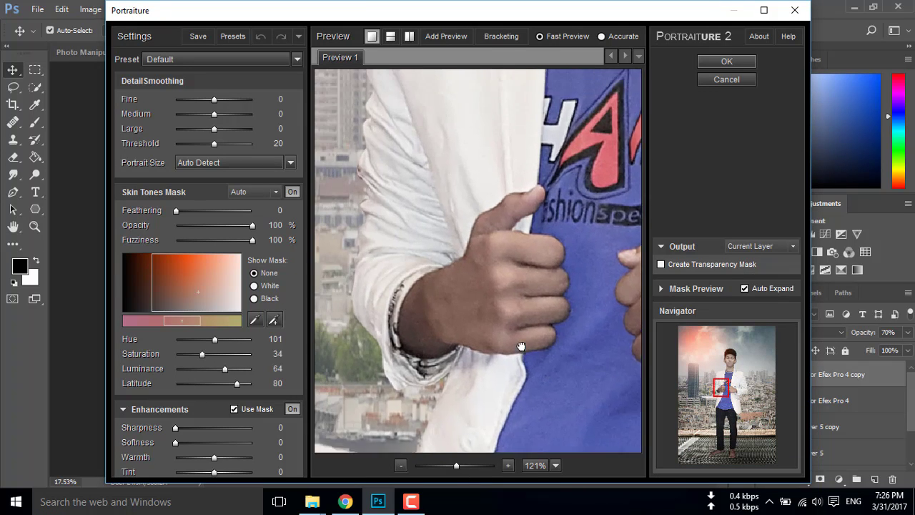
{"action": "left_click_drag", "start_coordinate": [555, 139], "coordinate": [408, 364]}
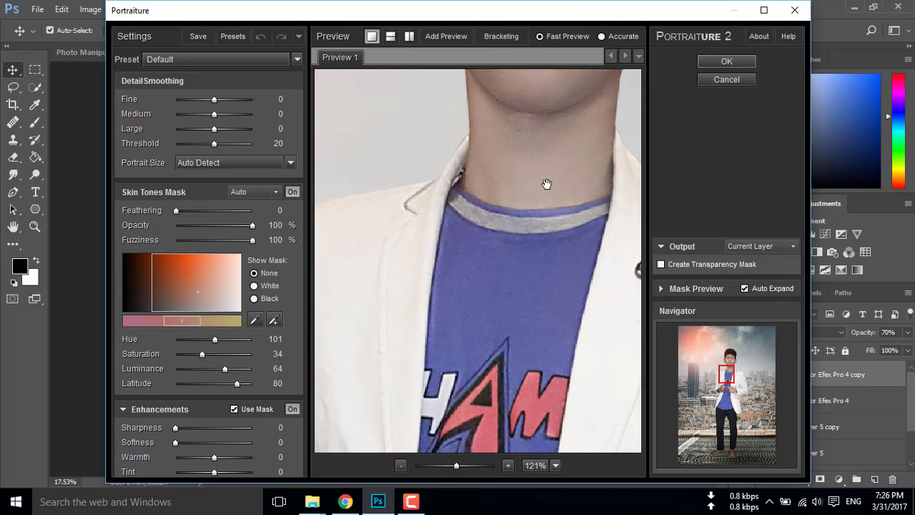
{"action": "left_click_drag", "start_coordinate": [571, 165], "coordinate": [497, 353]}
{"action": "left_click", "coordinate": [724, 62]}
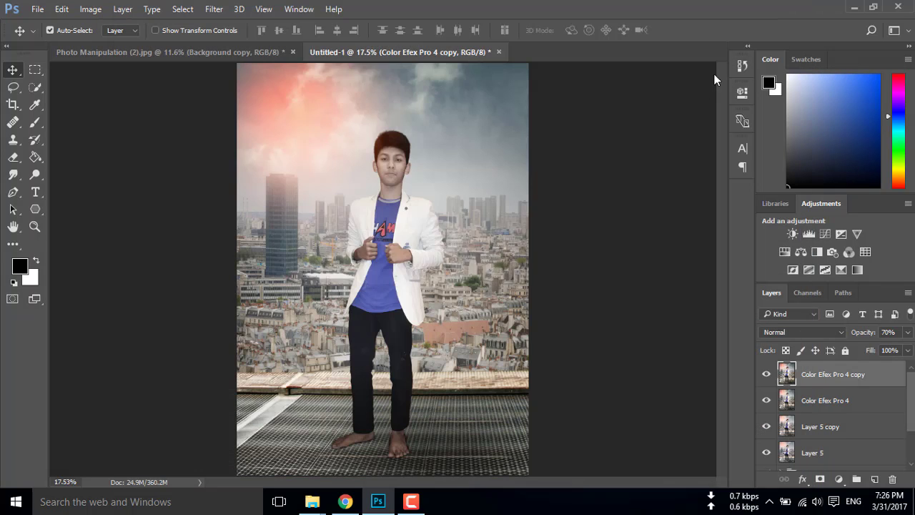